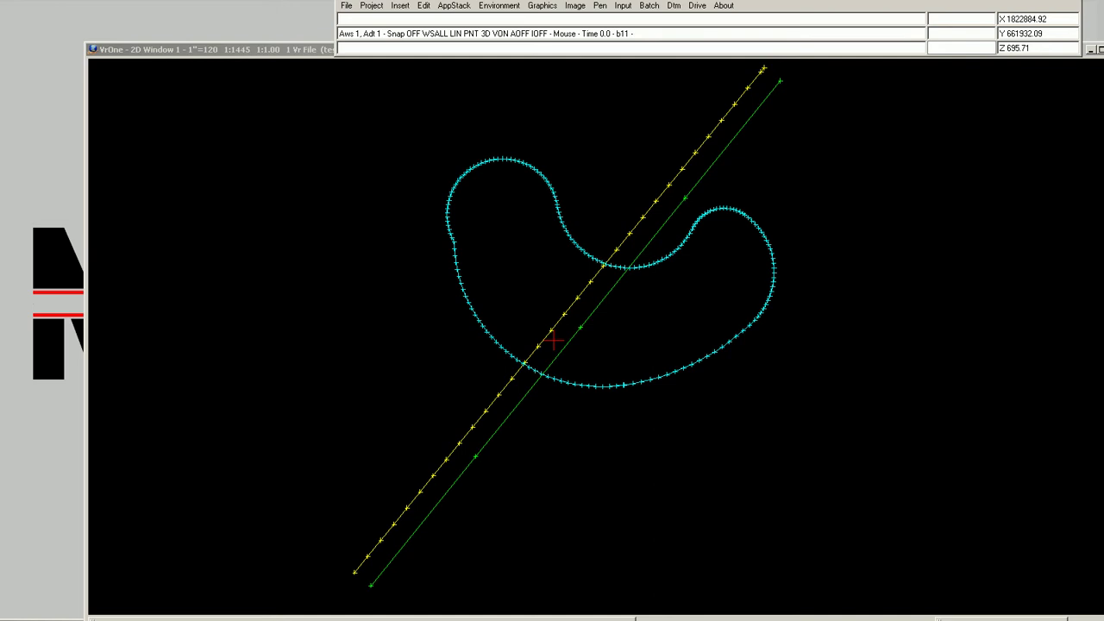
Step: Turn on the layer holding the blue box around the yellow line and start line editing
type("layon 10")
key("Return")
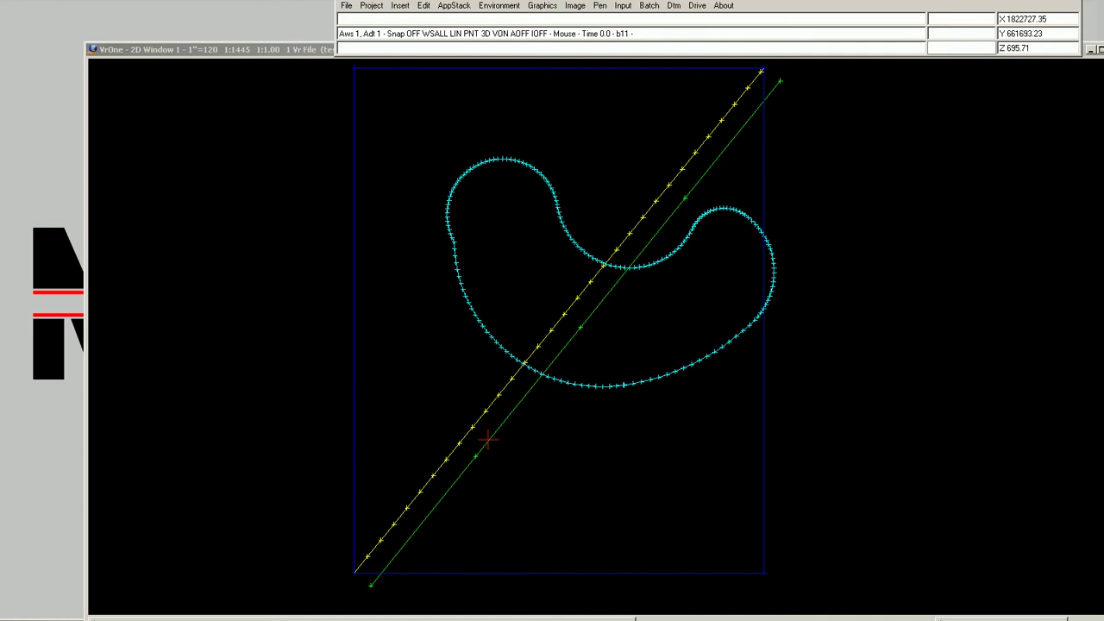
key("Return")
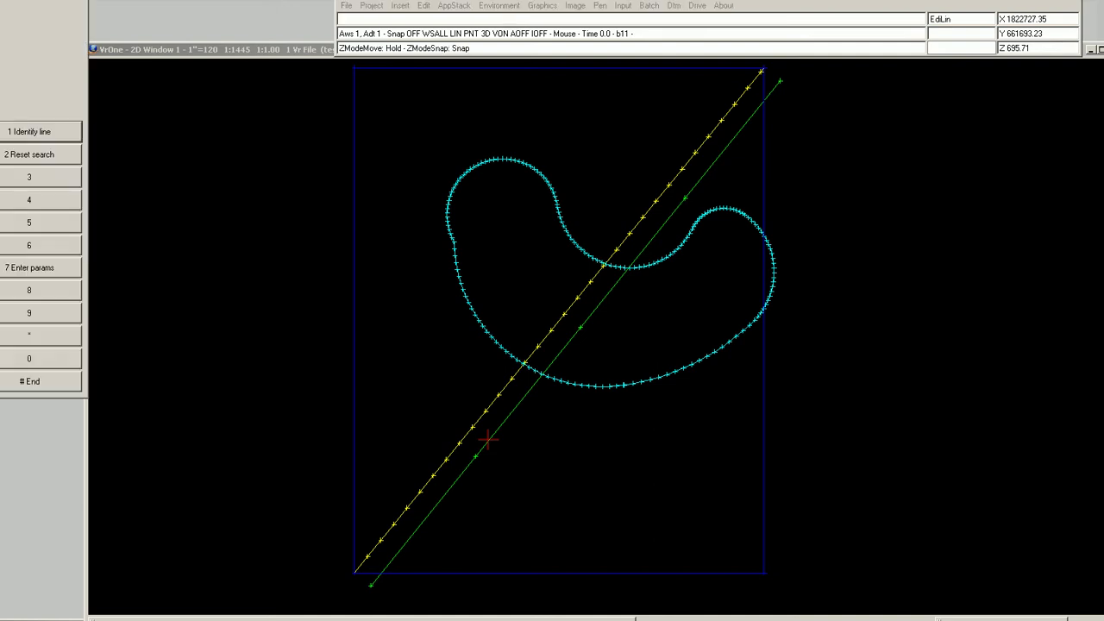
Step: Test line identification on the yellow line midway and at its lower end, and on the green line's lower end
left_click(394, 524)
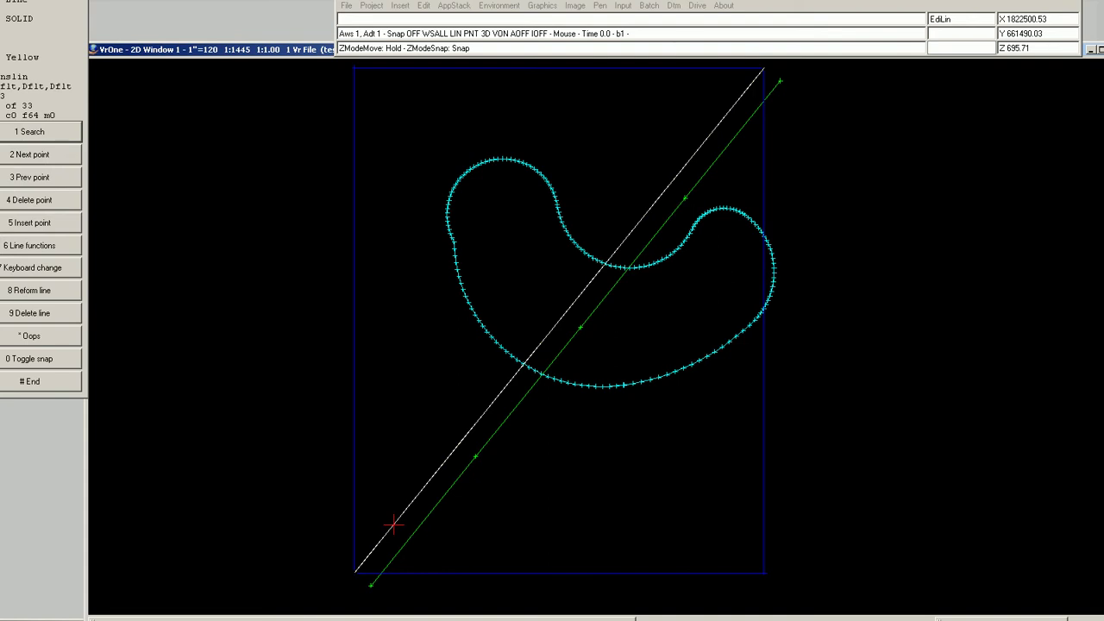
left_click(393, 523)
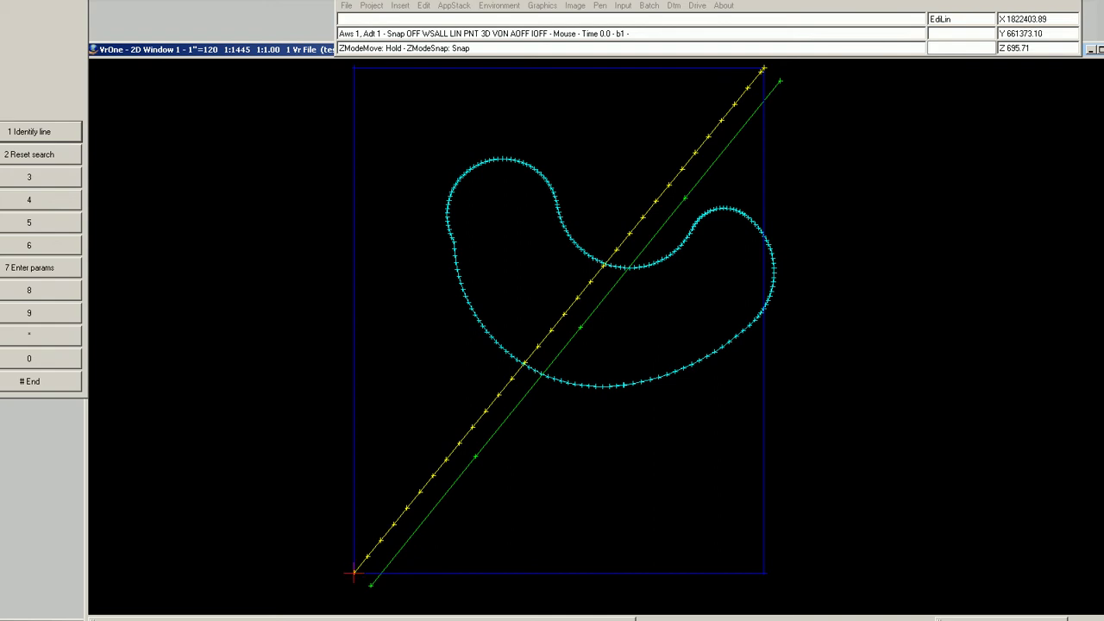
left_click(354, 572)
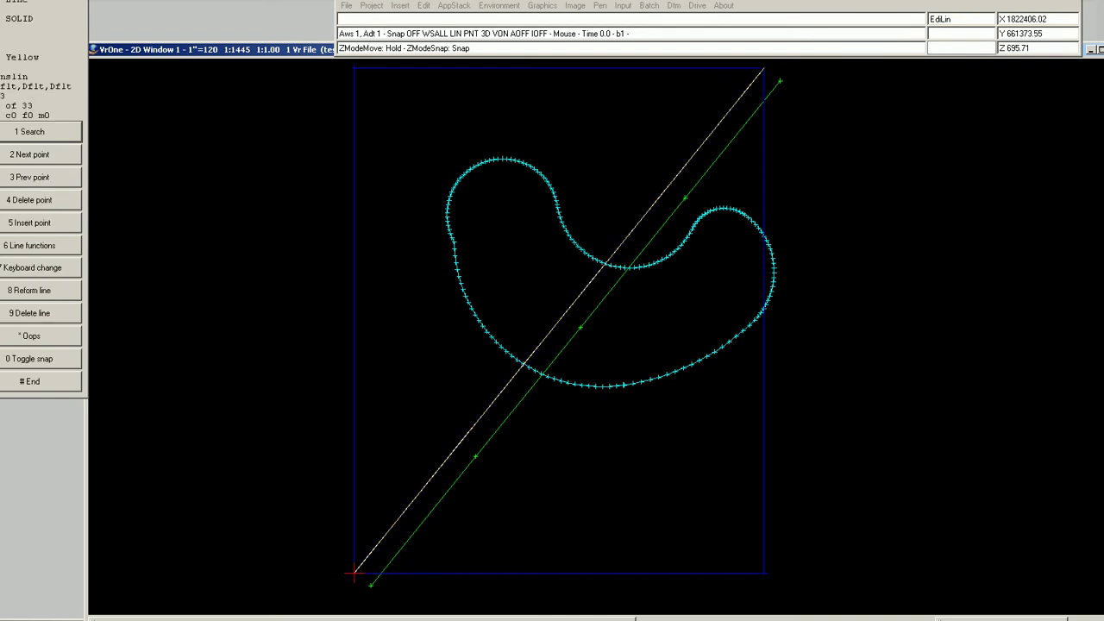
key("1")
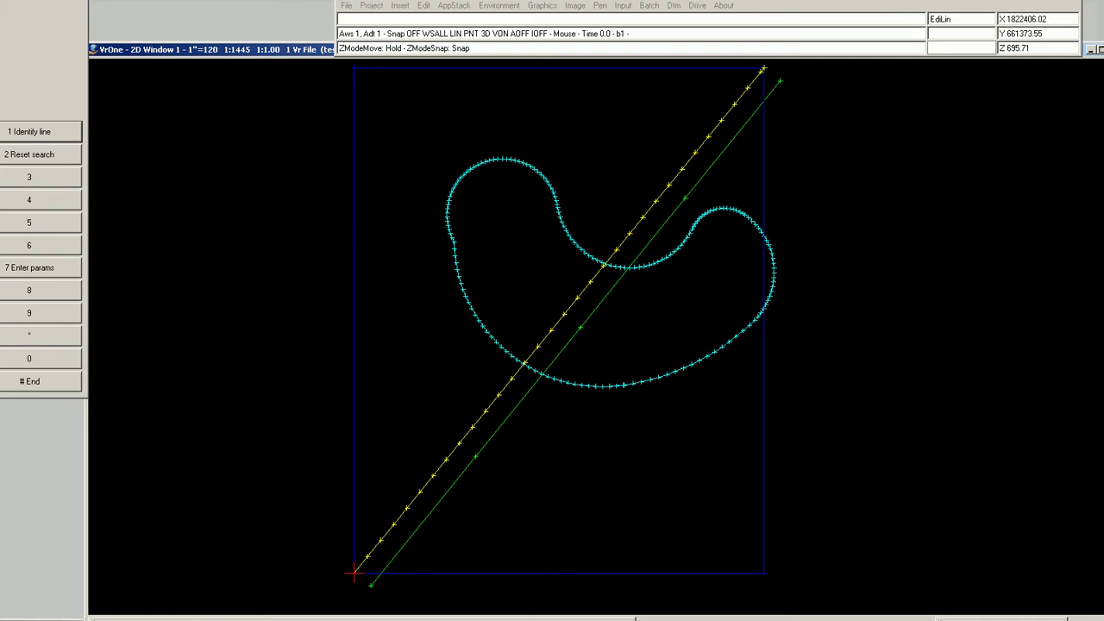
left_click(370, 585)
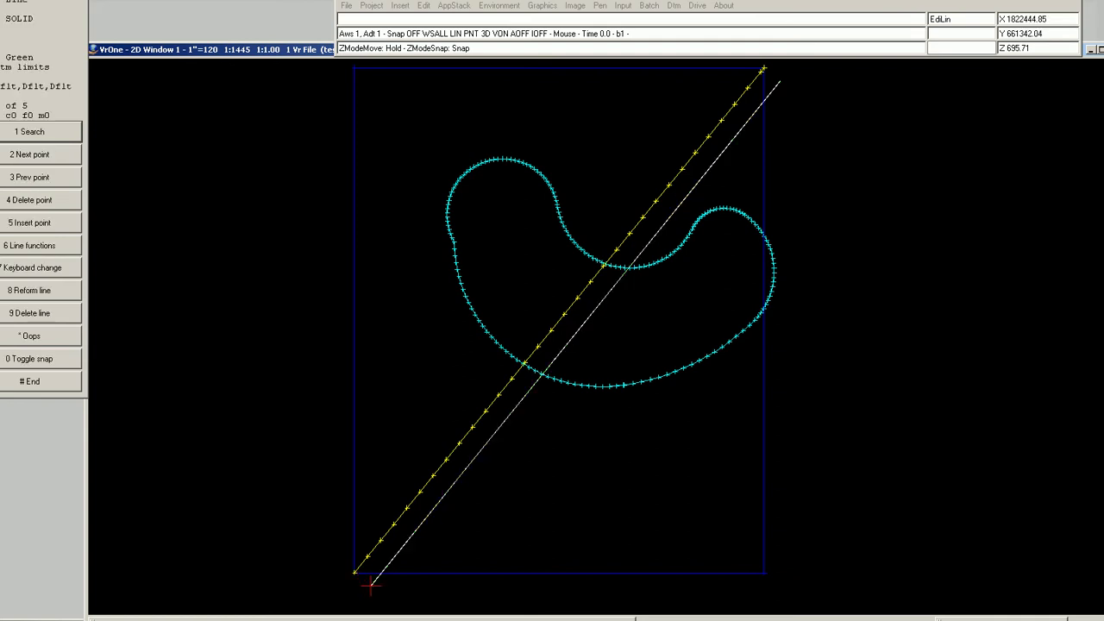
key("1")
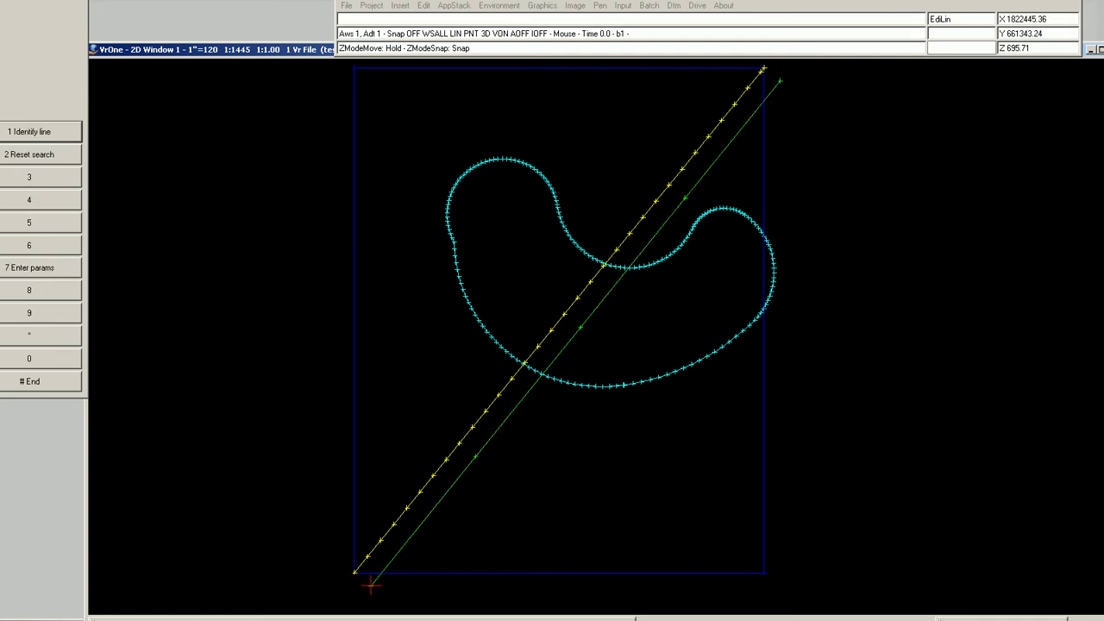
Step: Hide the blue box's layer and turn on the layer with the magenta box around the green line
type("wpnt 1")
key("Return")
type("layer 100")
key("Return")
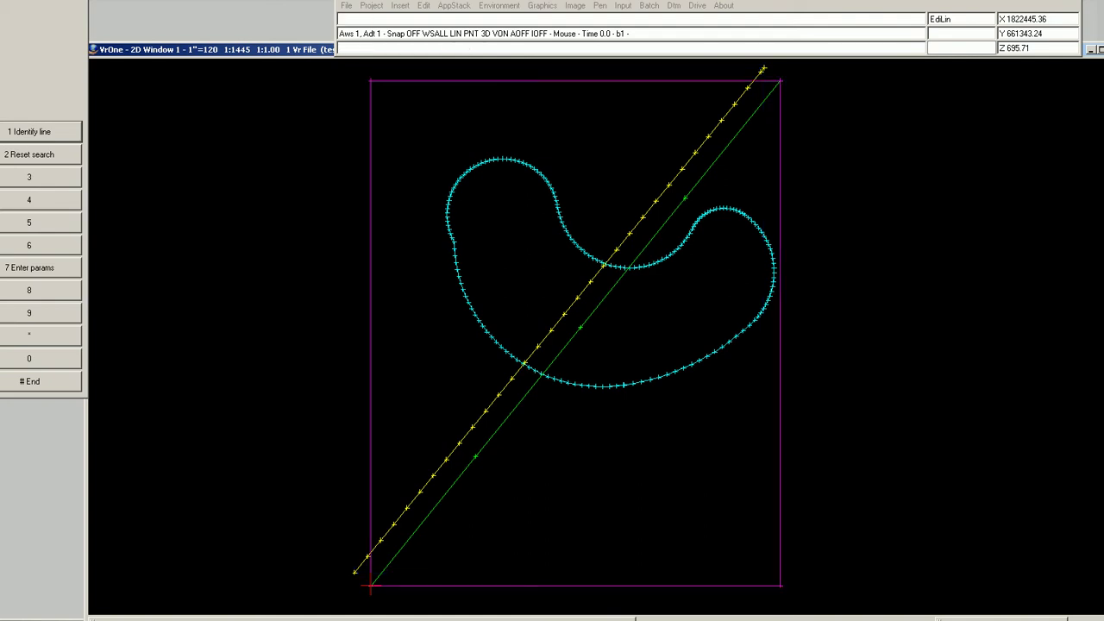
left_click(403, 552)
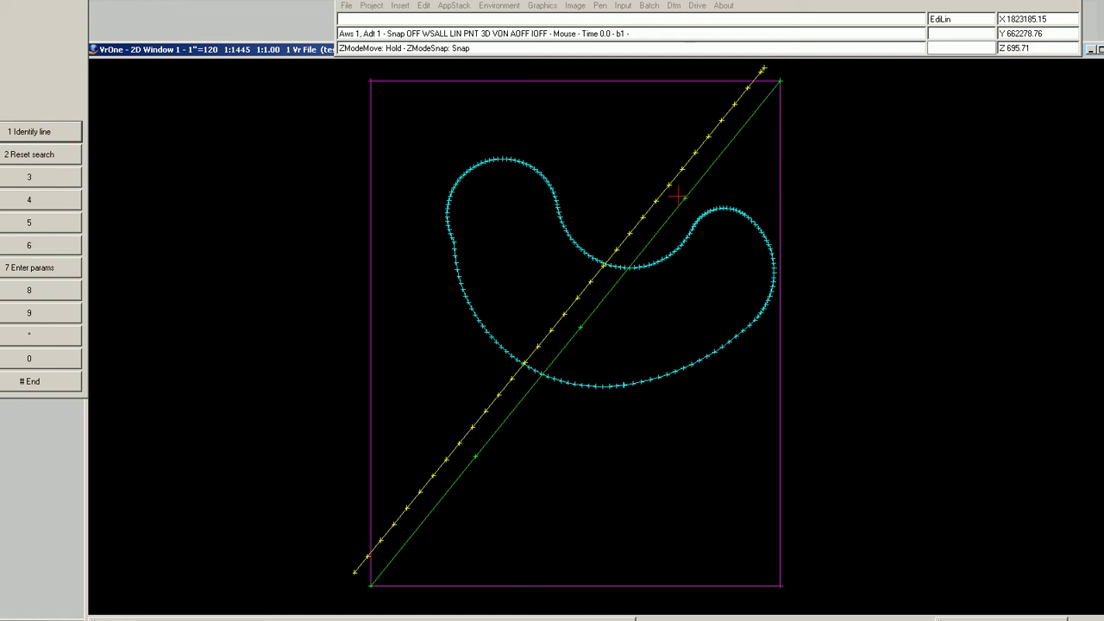
Step: Turn the blue box's layer back on and show layer 107 with the box around the cyan curve
type("ayon")
key("Return")
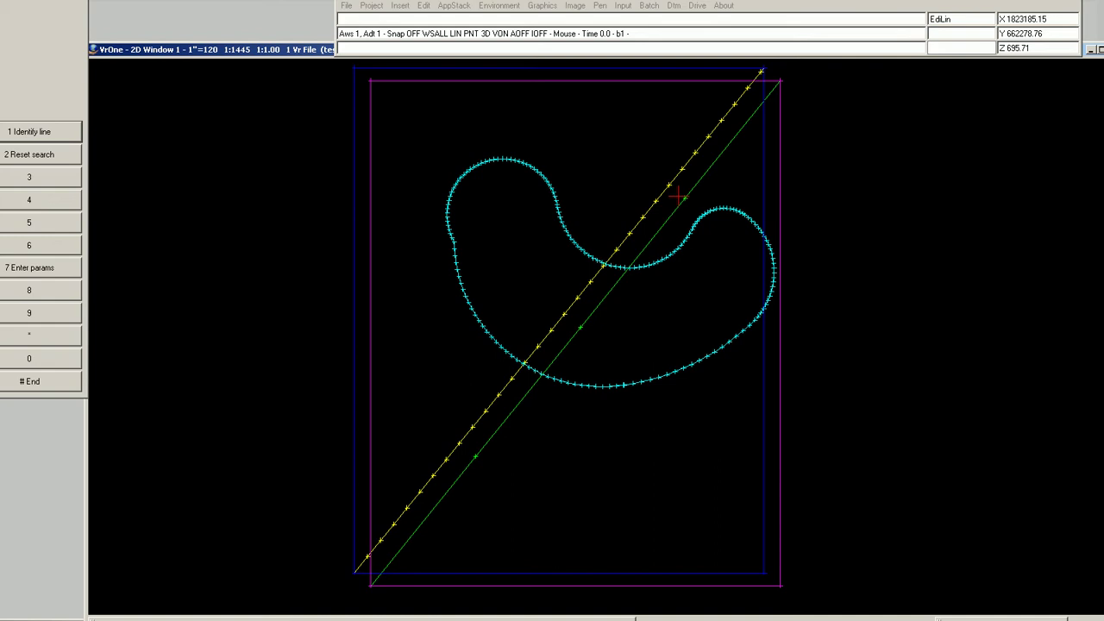
type("ayon 107")
key("Return")
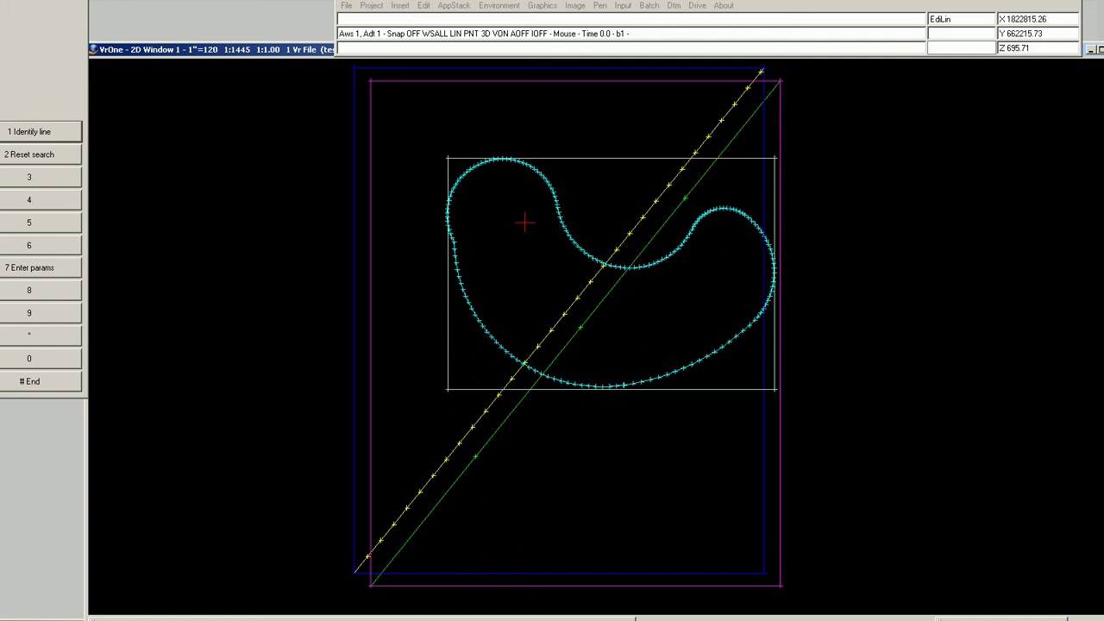
Step: Test line identification at several spots along the cyan curve, beside its box edge and at the yellow line's upper end
left_click(660, 256)
right_click(669, 250)
left_click(724, 221)
right_click(737, 217)
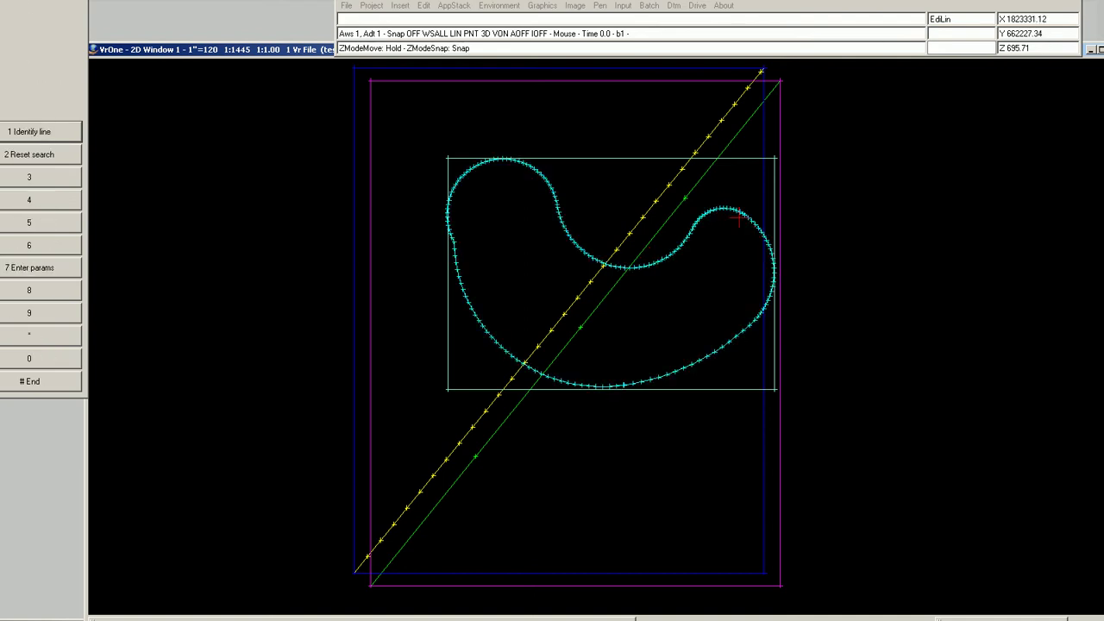
left_click(779, 280)
right_click(779, 281)
left_click(763, 76)
right_click(762, 76)
Step: Set the entity search to lines and clear the yellow and green lines and the blue and magenta boxes from the drawing
key("1")
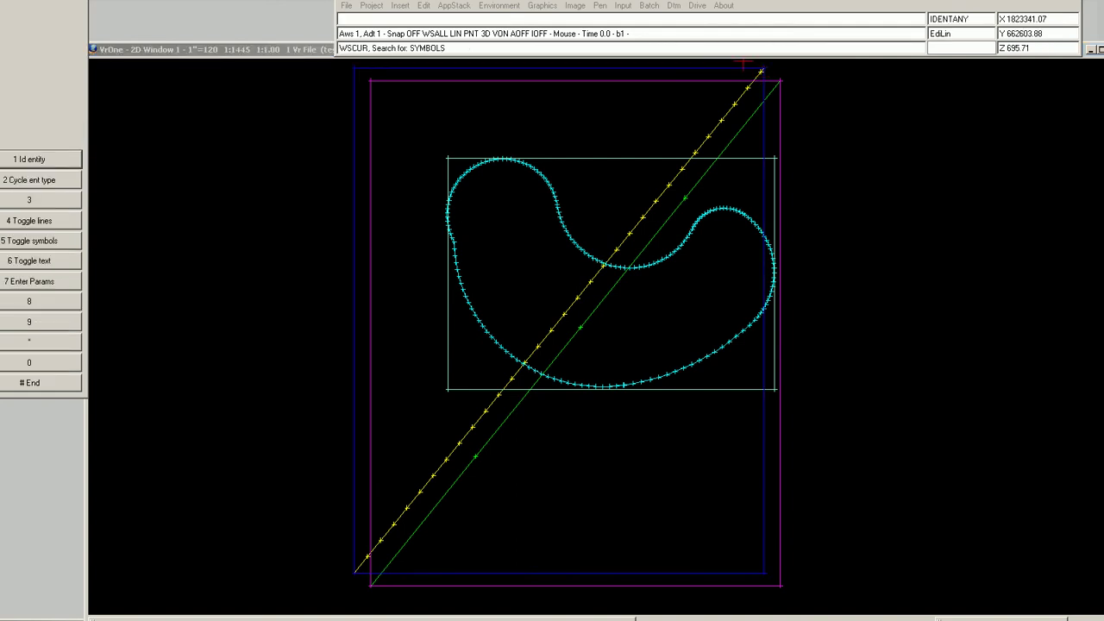
key("2")
key("2")
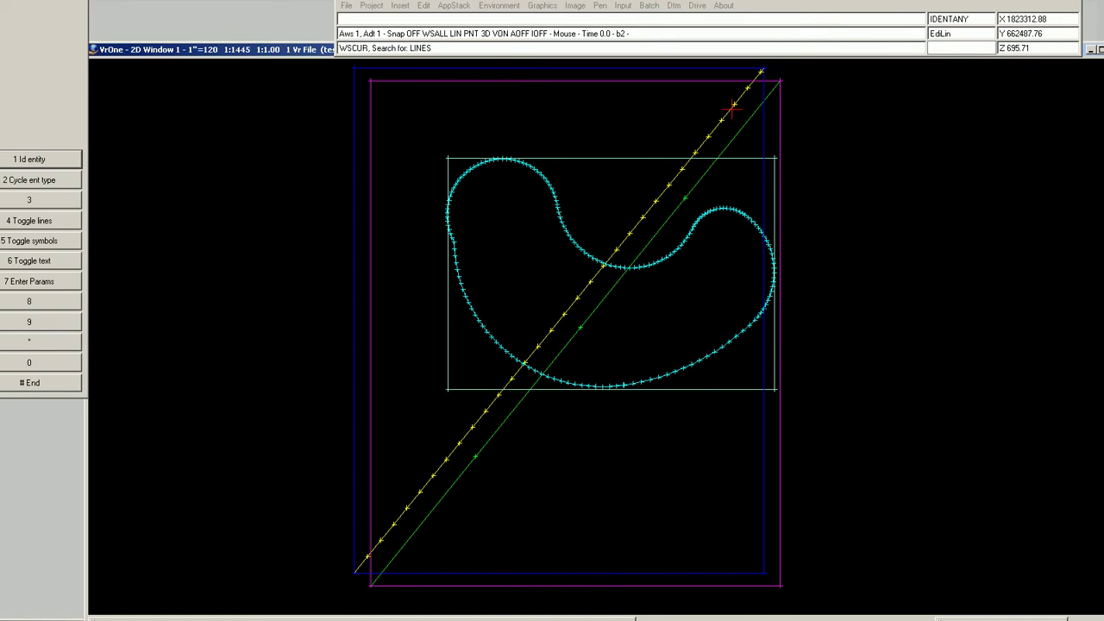
key("1")
key("1")
key("1")
key("1")
key("1")
key("1")
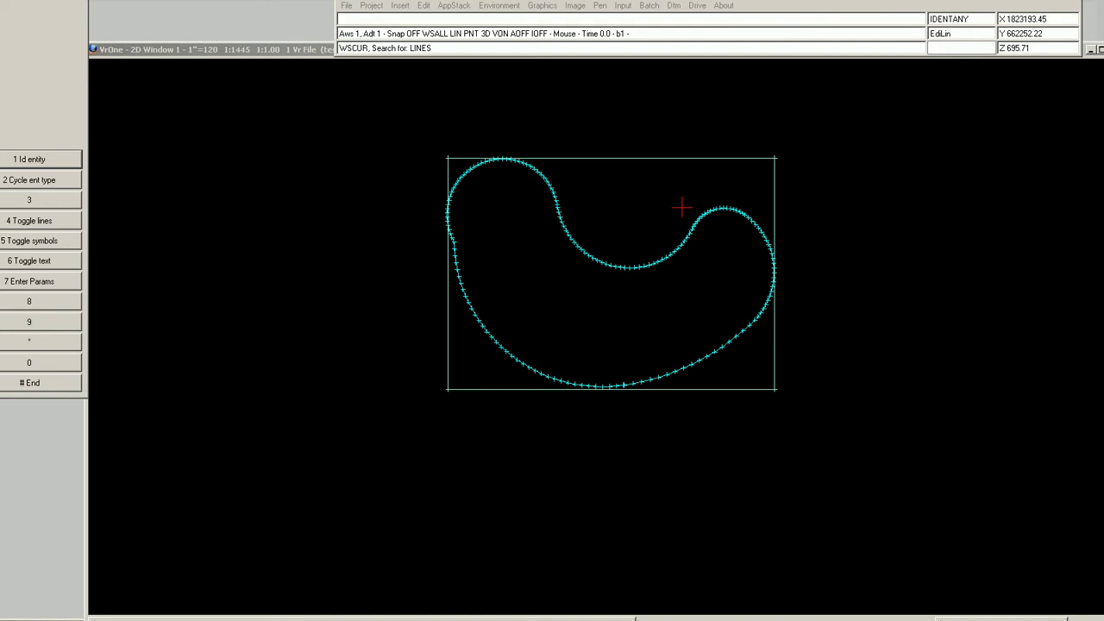
key("1")
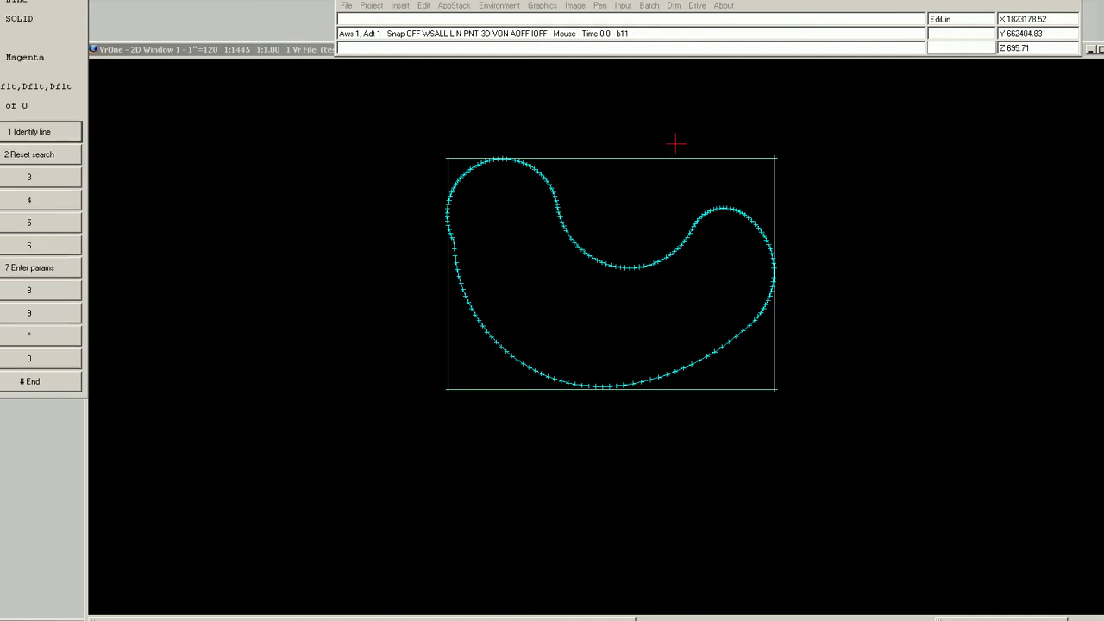
Step: Test line identification on the cyan curve and its surrounding box, and end line editing
key("1")
key("Escape")
key("1")
key("Escape")
left_click(732, 203)
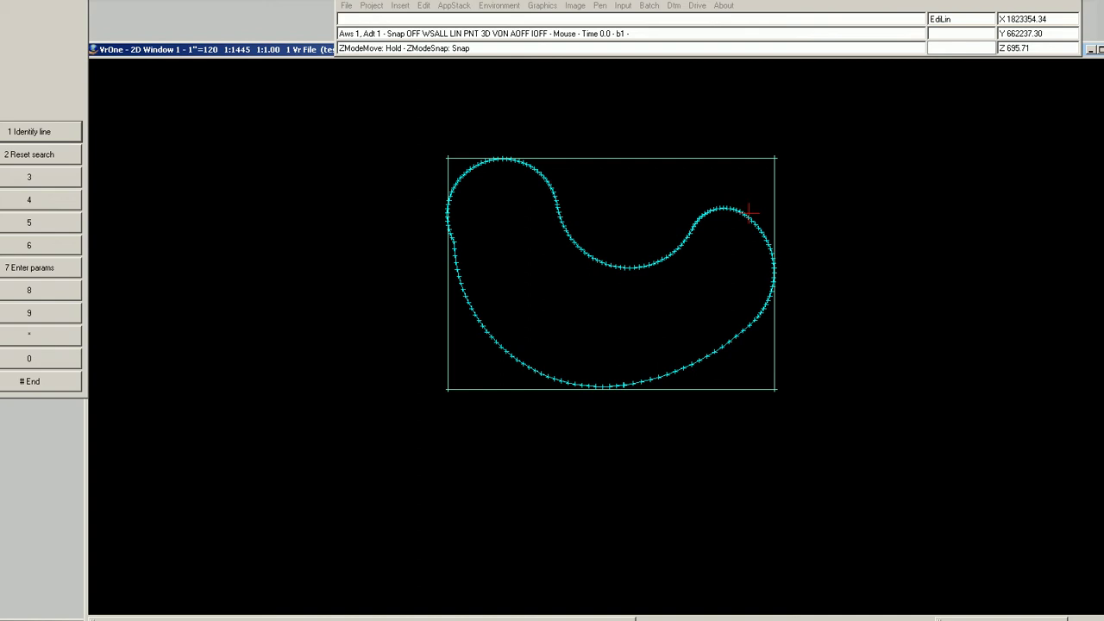
left_click(773, 158)
left_click(733, 216)
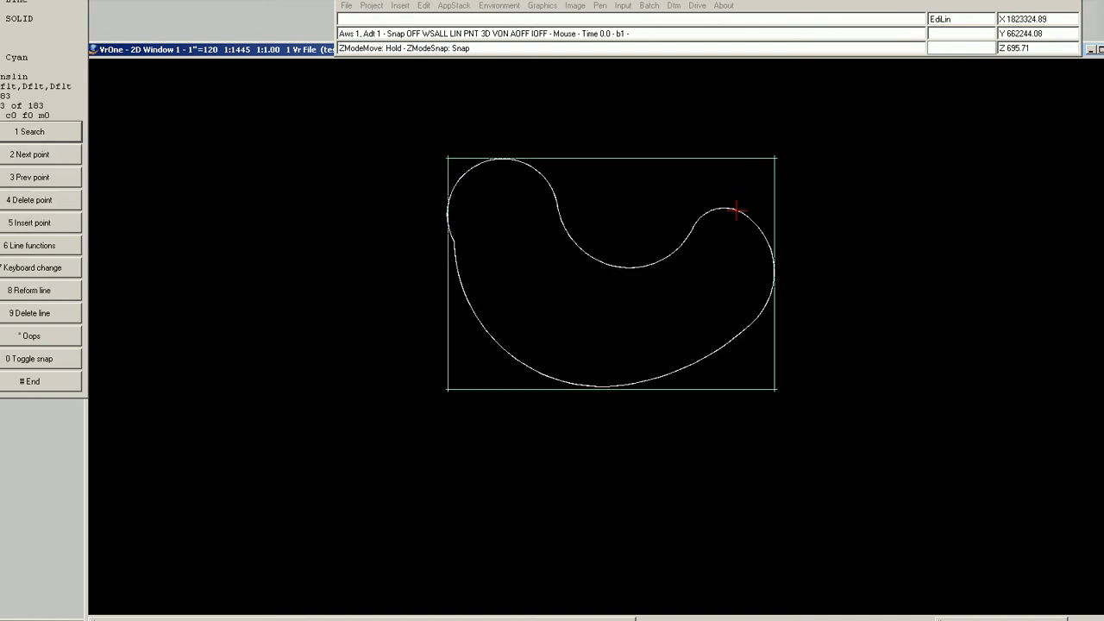
left_click(633, 267)
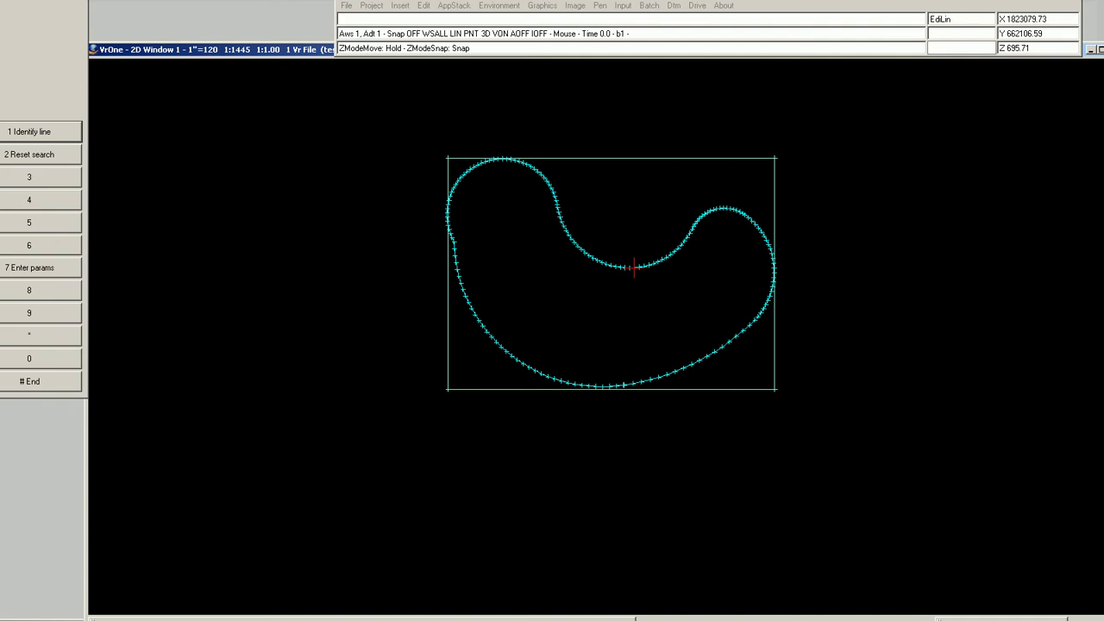
key("Escape")
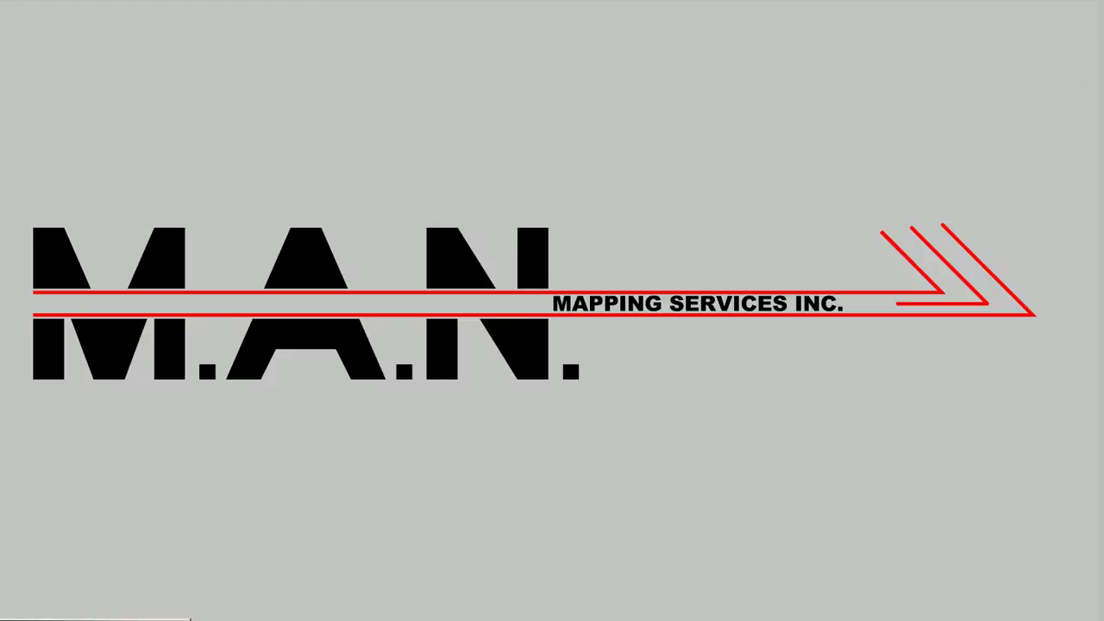
left_click(302, 603)
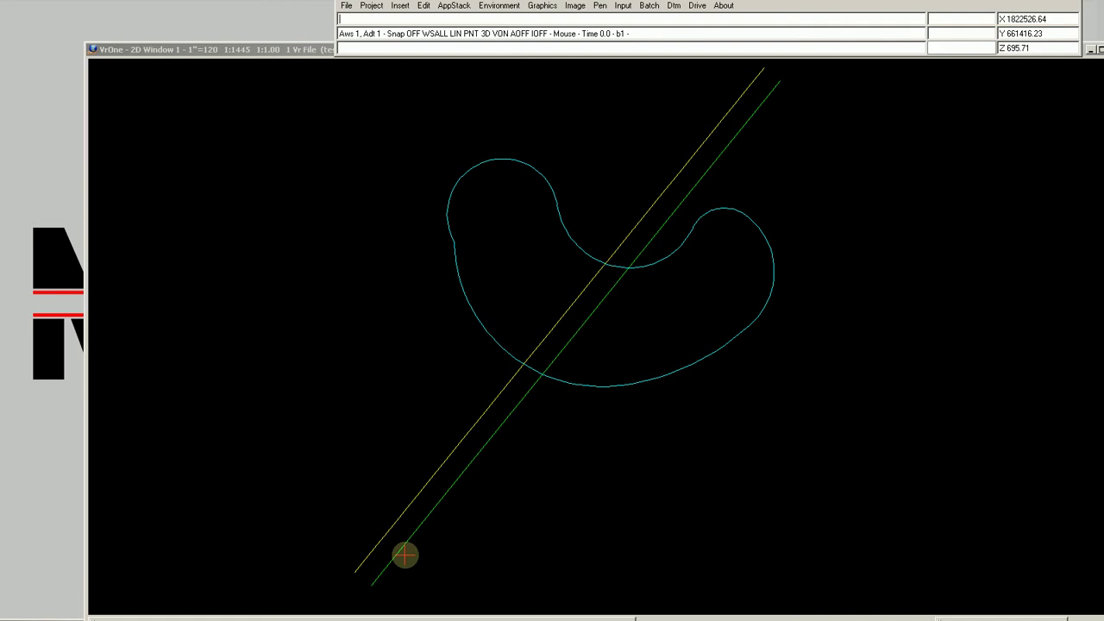
left_click(464, 511)
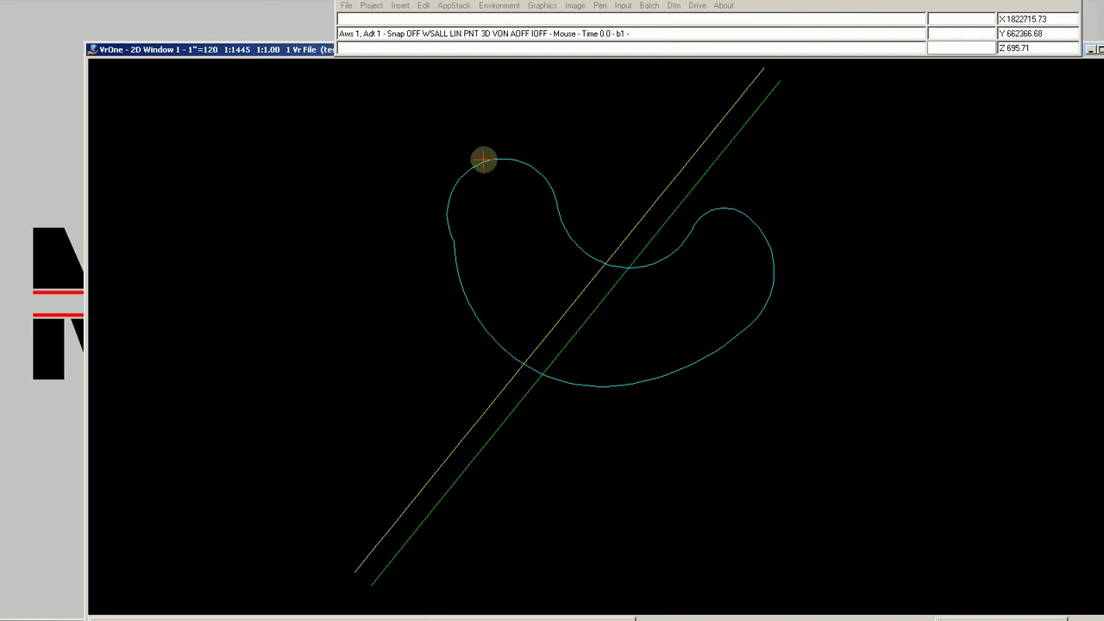
left_click(502, 6)
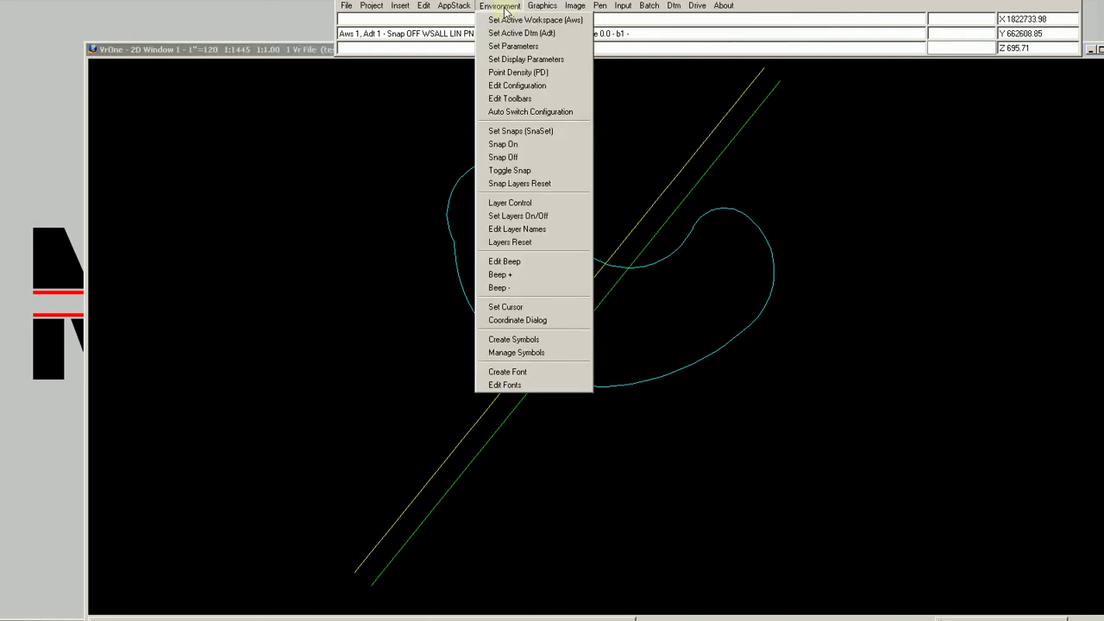
left_click(520, 131)
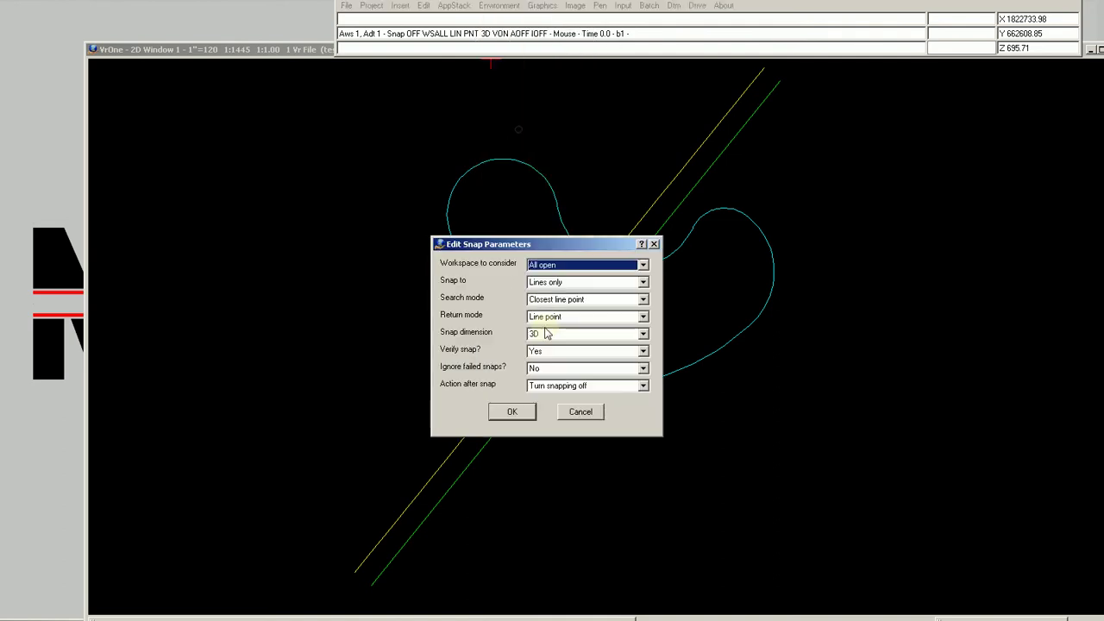
left_click(582, 411)
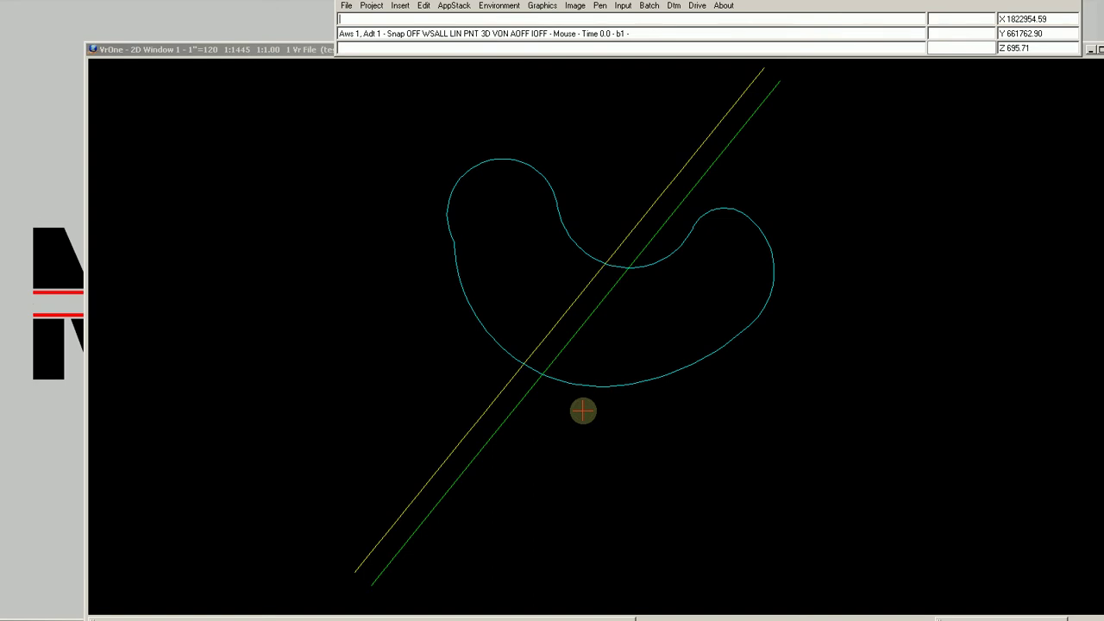
Step: Open the snap parameters with the snaset command and review the choices for workspace, snap target, search mode and return mode
type("snaset")
key("Return")
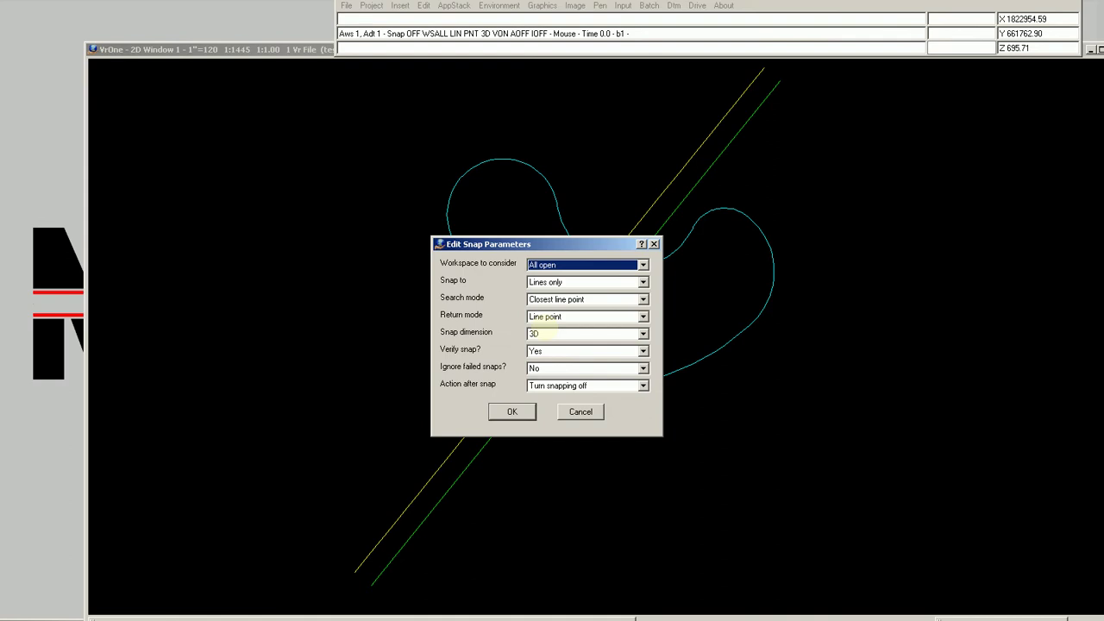
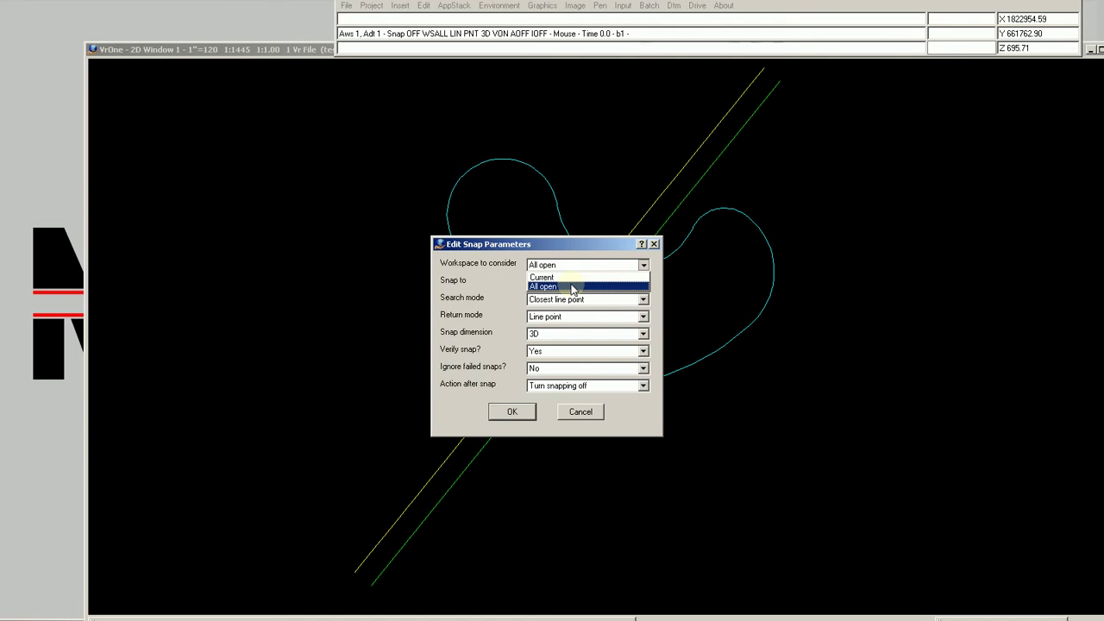
left_click(474, 288)
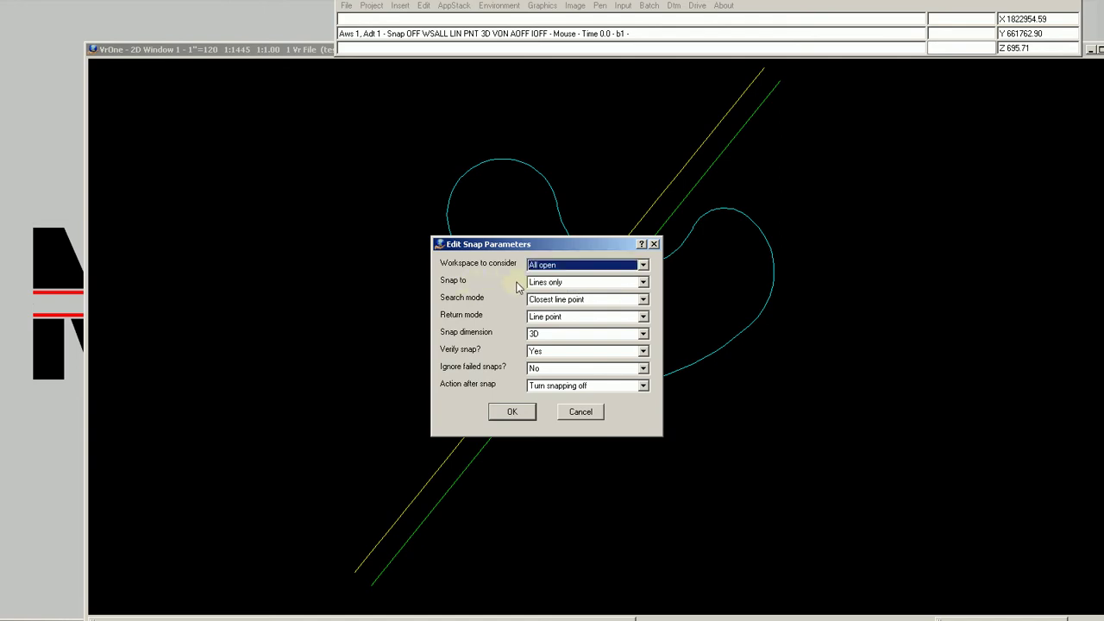
left_click(644, 284)
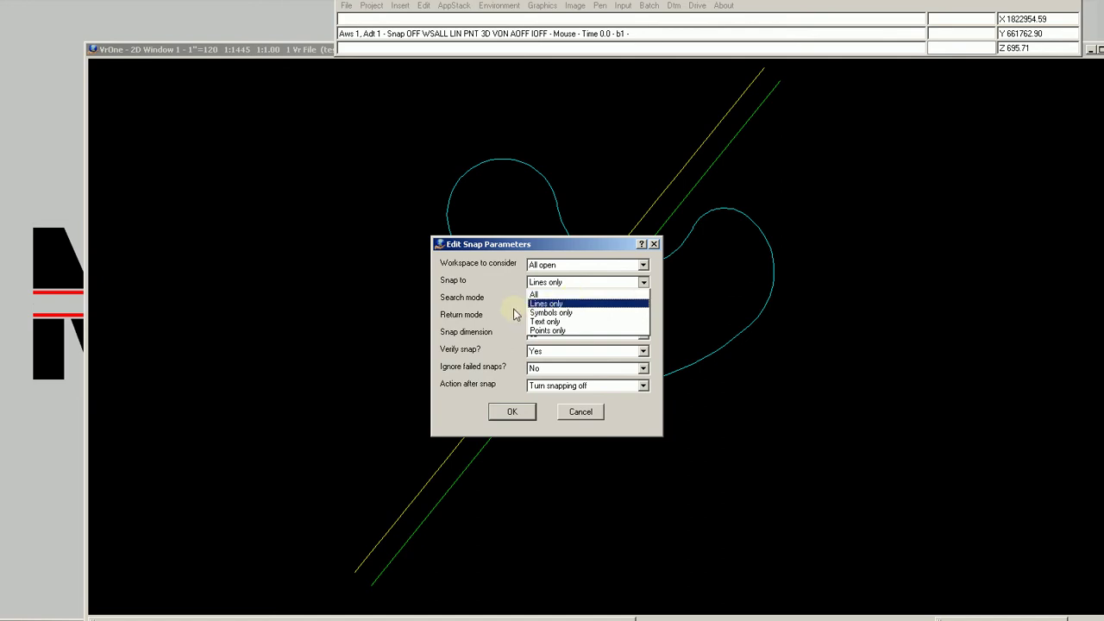
left_click(474, 305)
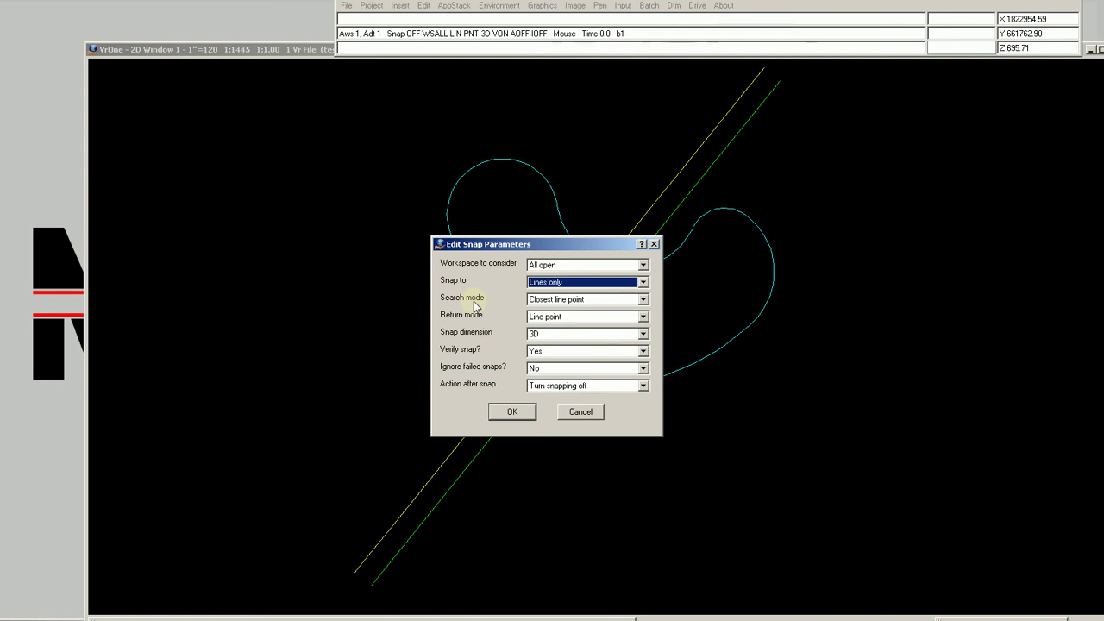
left_click(643, 300)
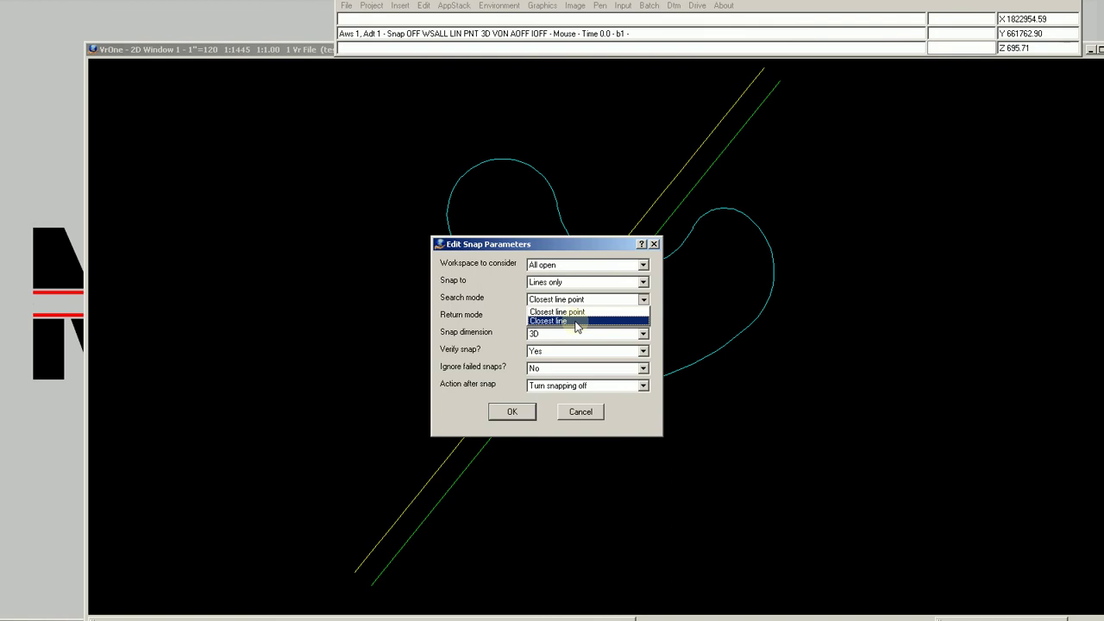
left_click(473, 324)
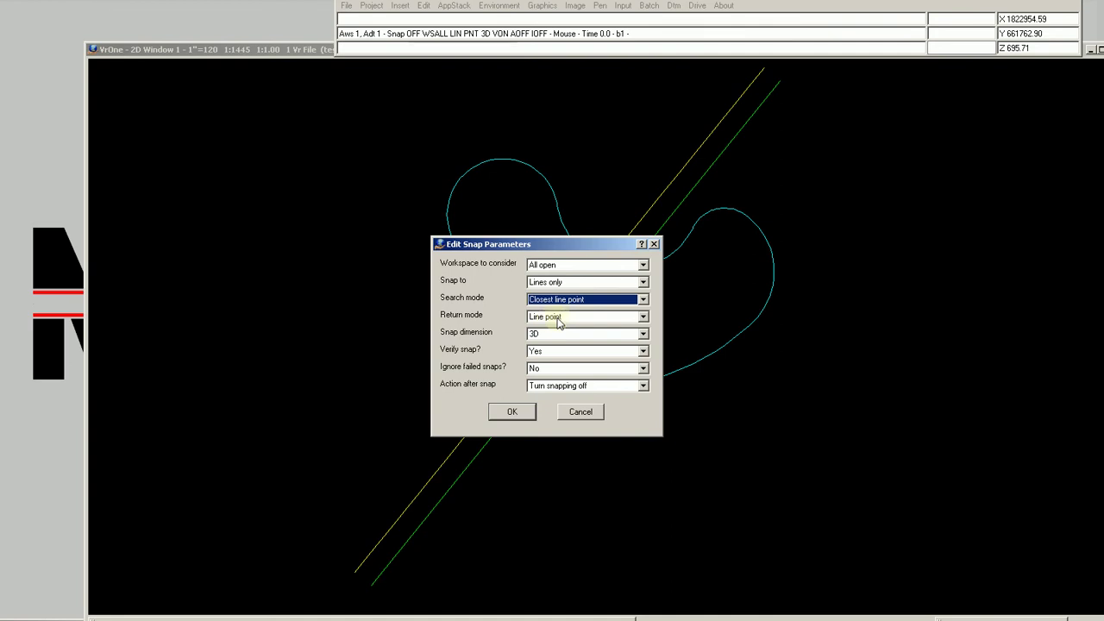
left_click(589, 319)
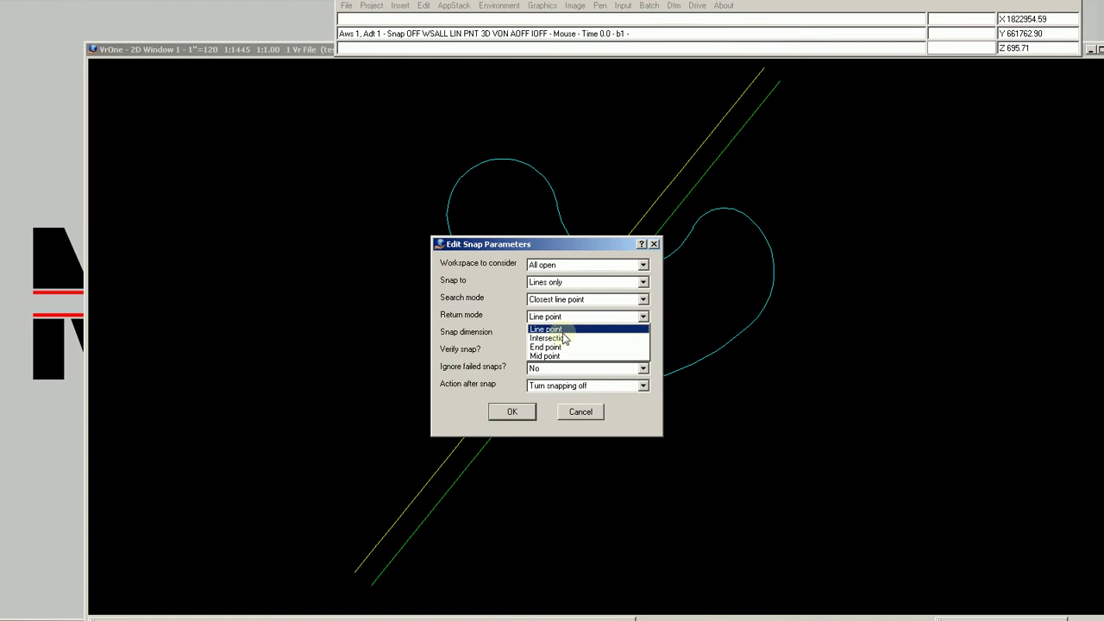
left_click(476, 321)
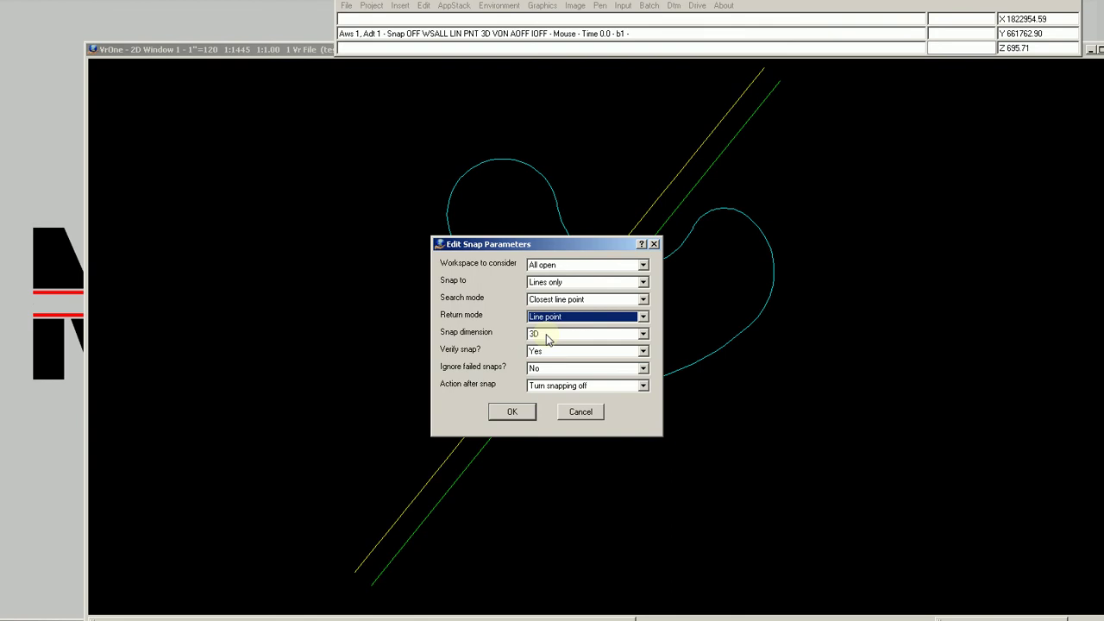
Step: Review the available choices for search mode, return mode and snap dimension in the snap parameters
left_click(584, 299)
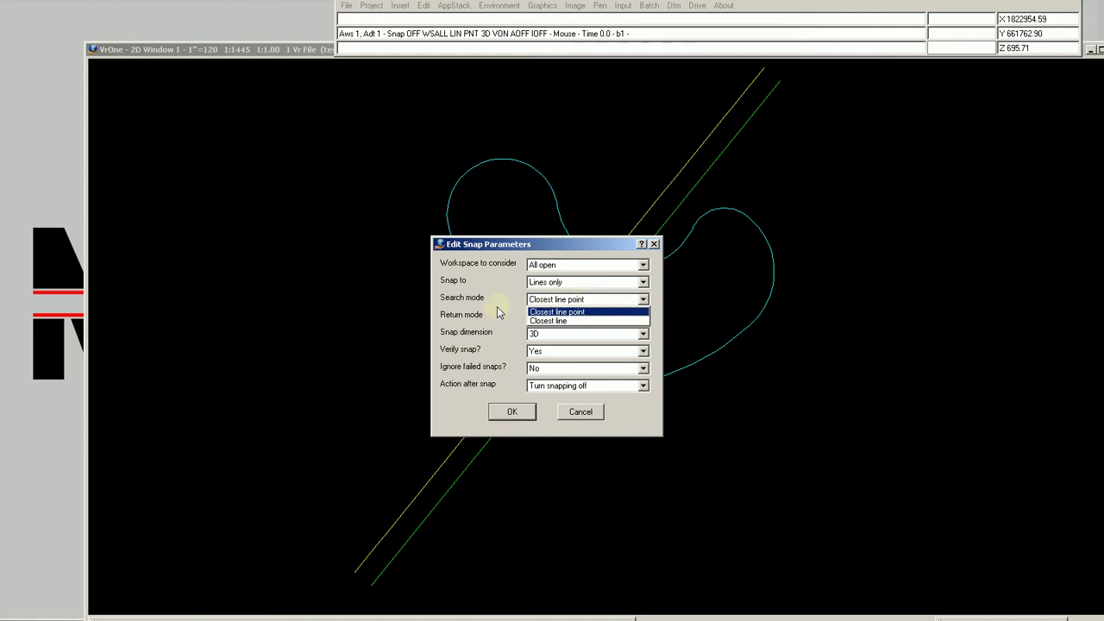
left_click(559, 311)
left_click(557, 317)
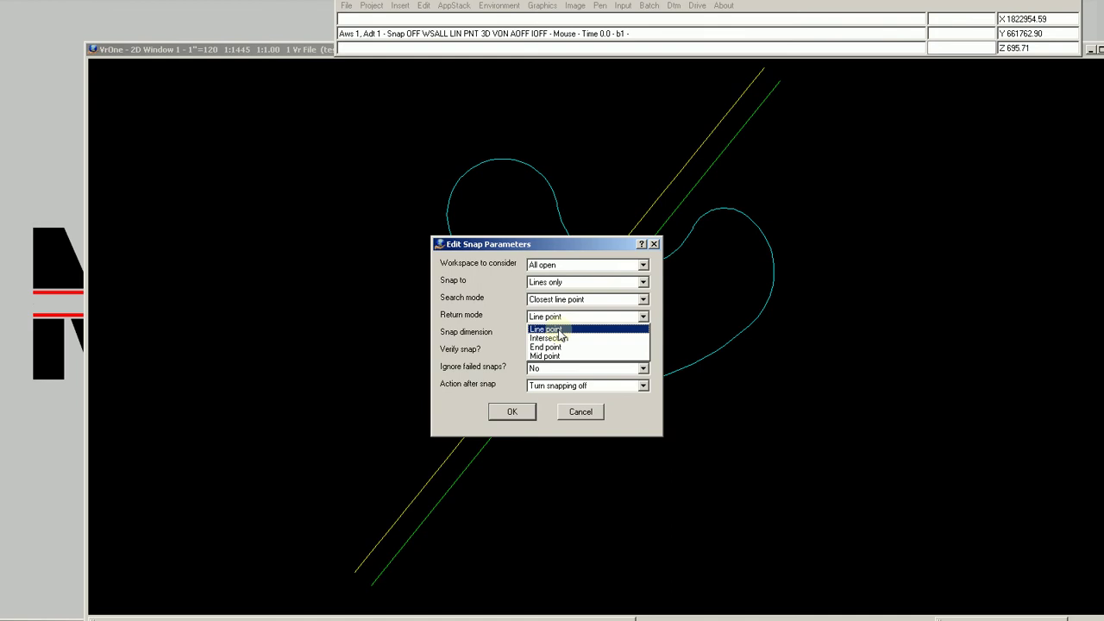
left_click(511, 334)
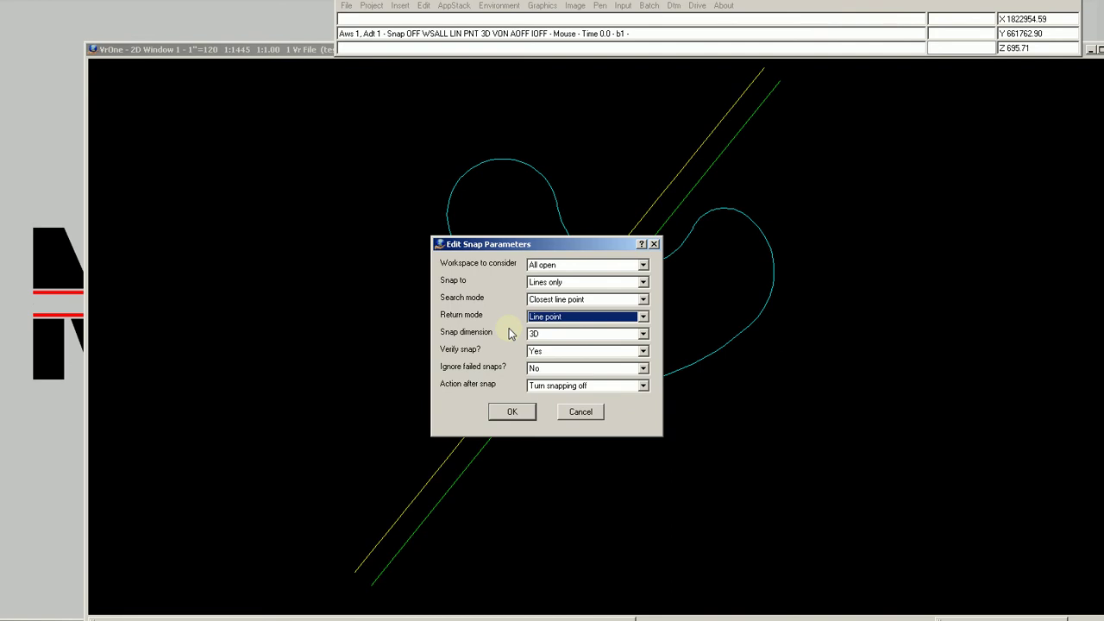
left_click(535, 335)
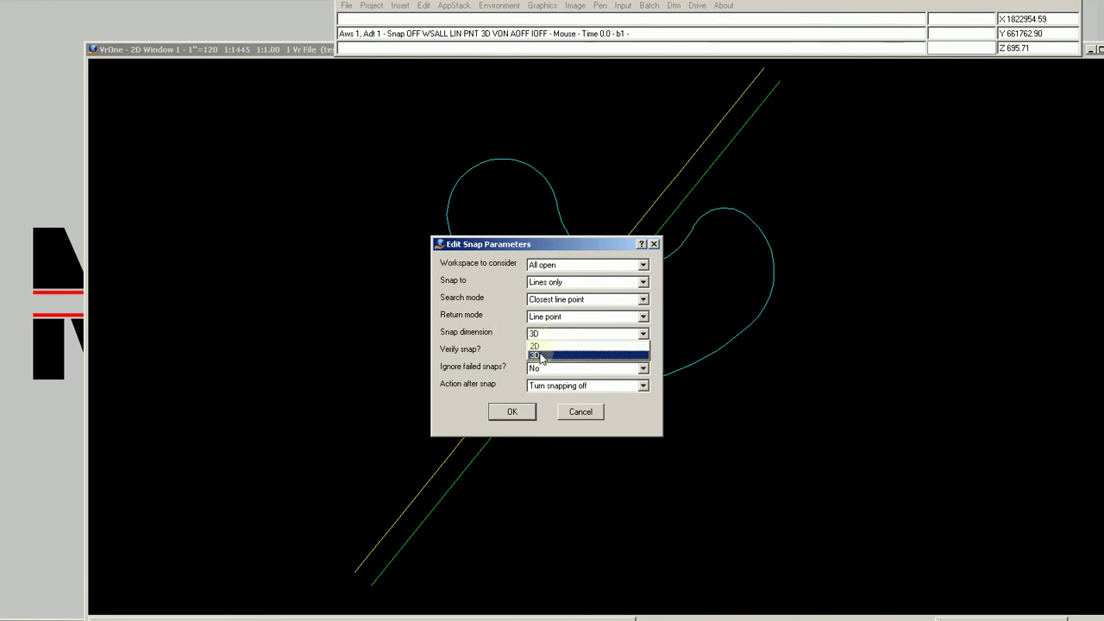
left_click(496, 334)
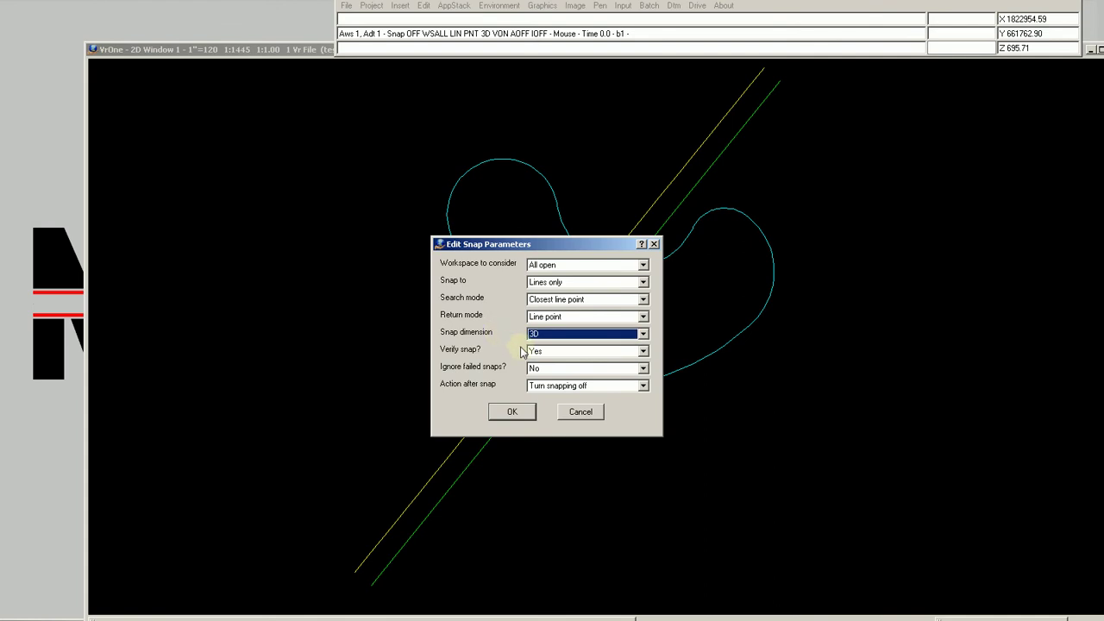
Step: Review the available choices for verifying snaps, ignoring failed snaps and the action after a snap
left_click(642, 352)
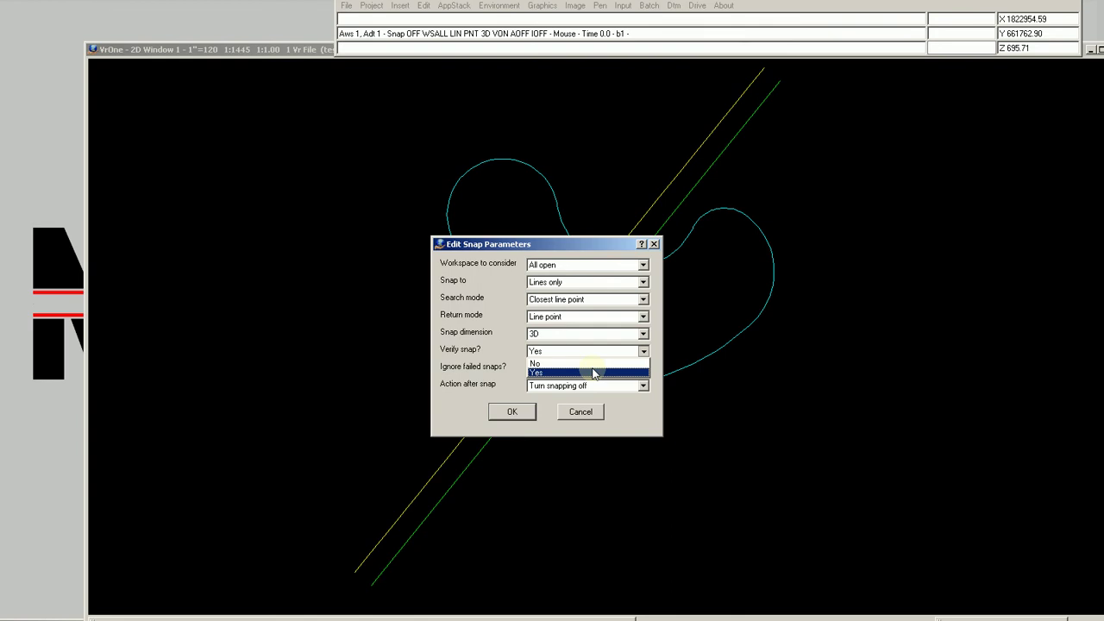
left_click(657, 373)
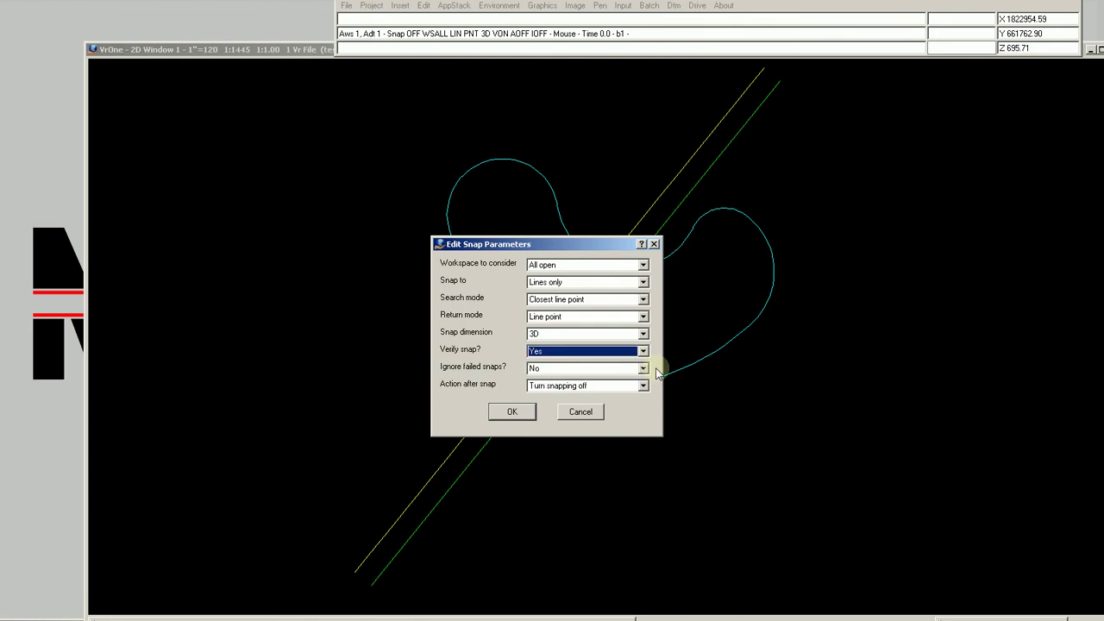
left_click(556, 373)
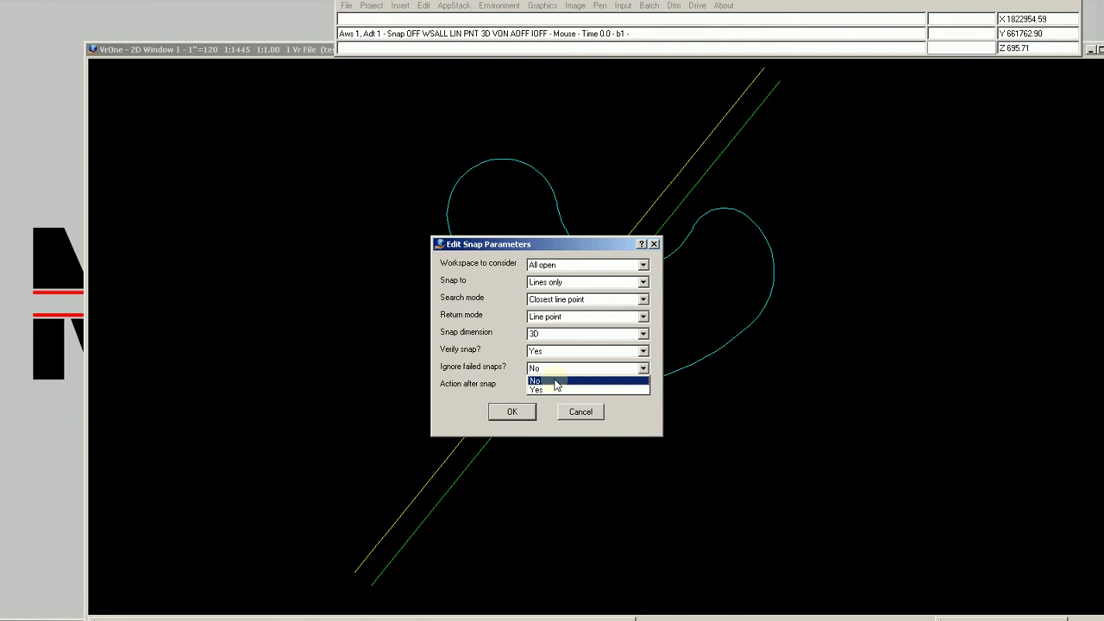
left_click(557, 382)
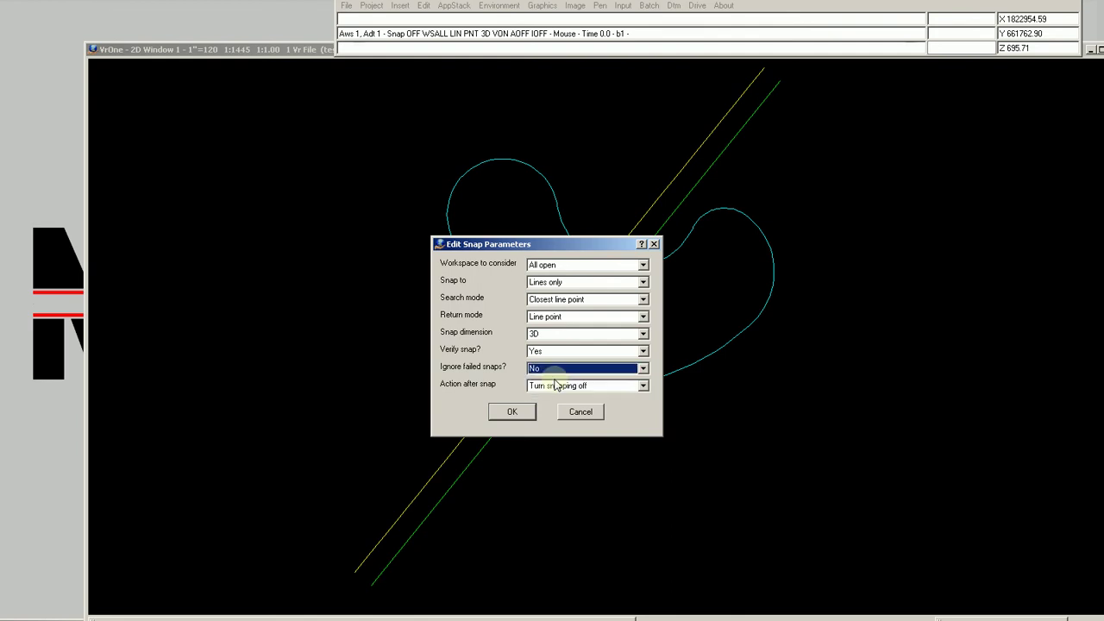
left_click(644, 386)
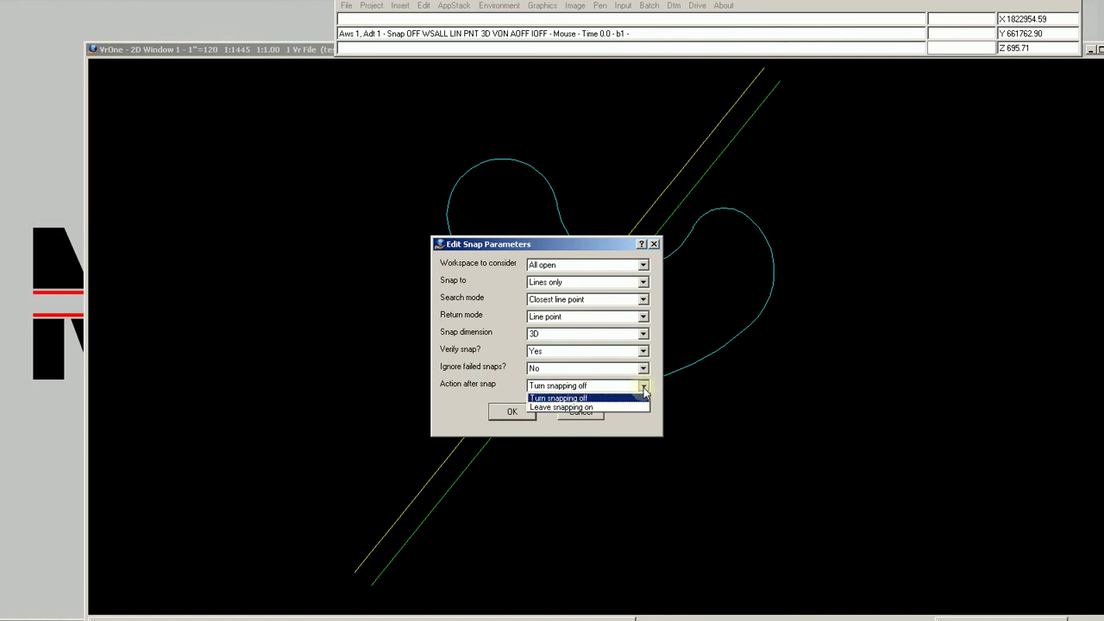
left_click(653, 389)
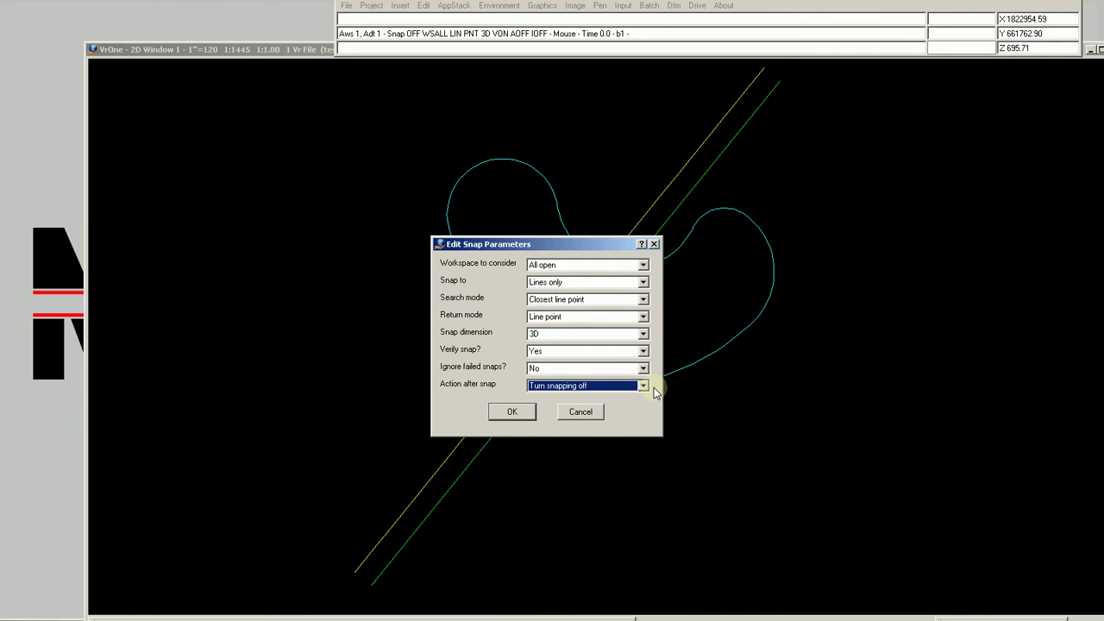
Step: Set the snap parameters to snap to All, Closest line search, Mid point return and Turn snapping off after a snap, and apply them
left_click(622, 386)
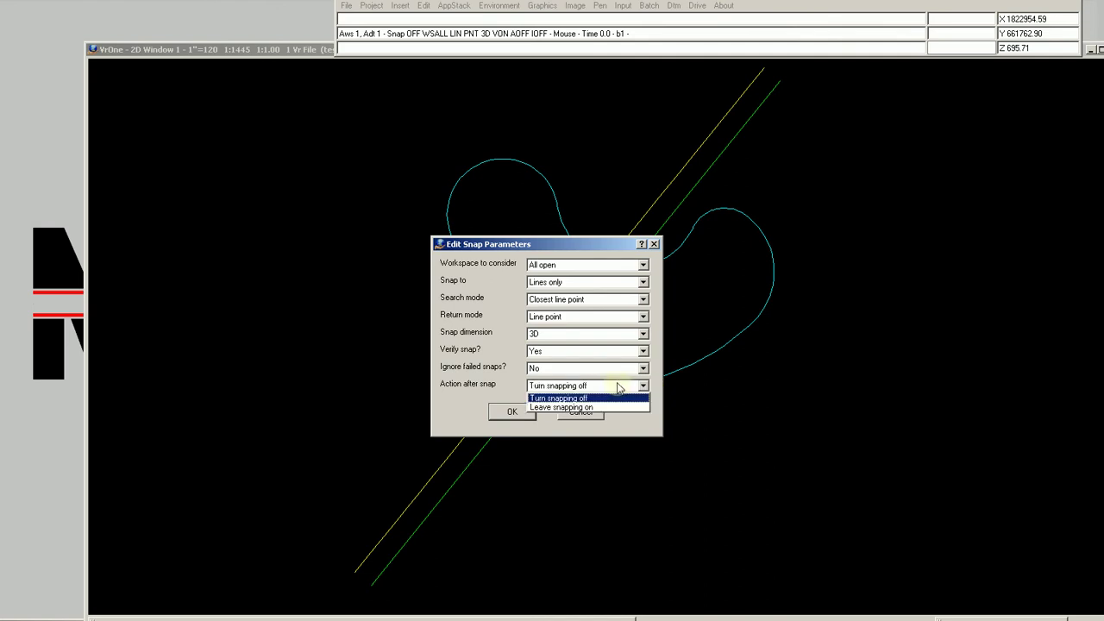
left_click(604, 407)
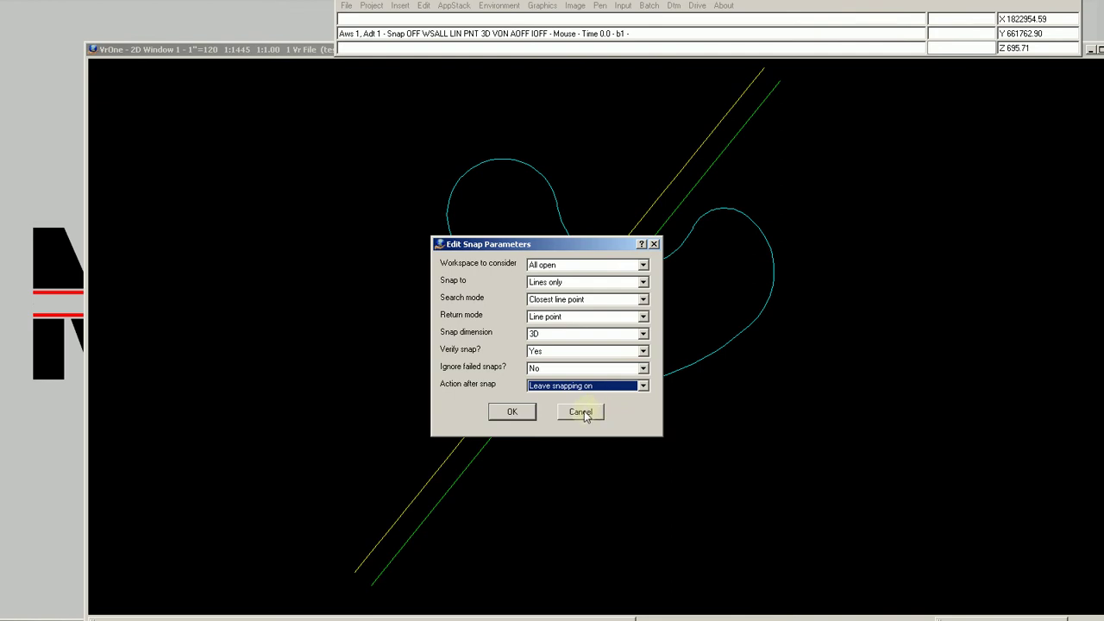
left_click(591, 284)
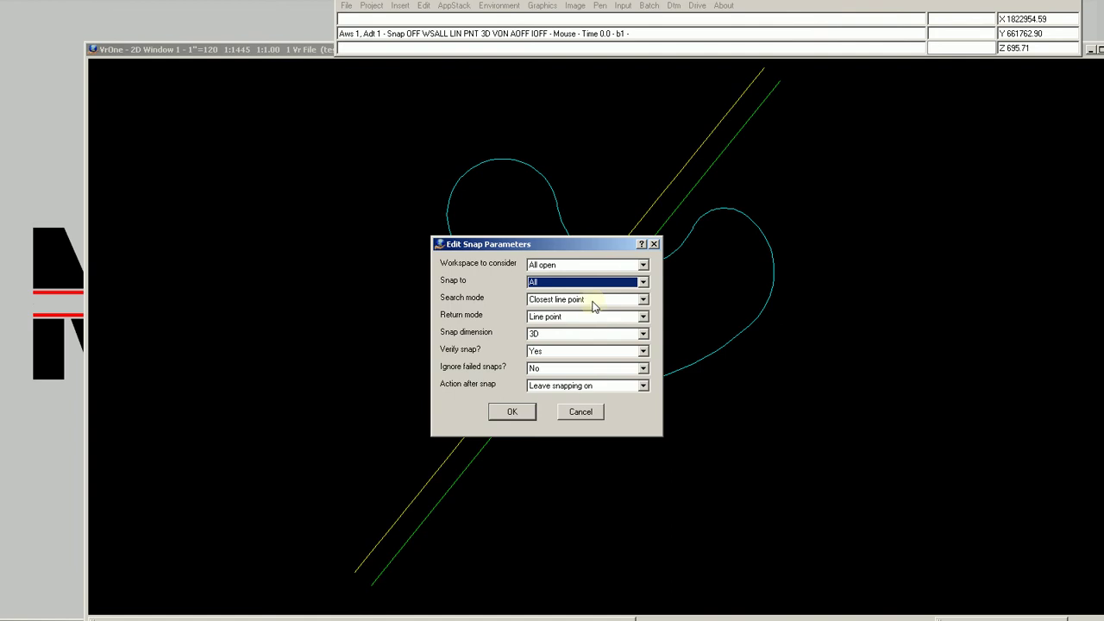
left_click(593, 304)
scroll(593, 306, "down", 1)
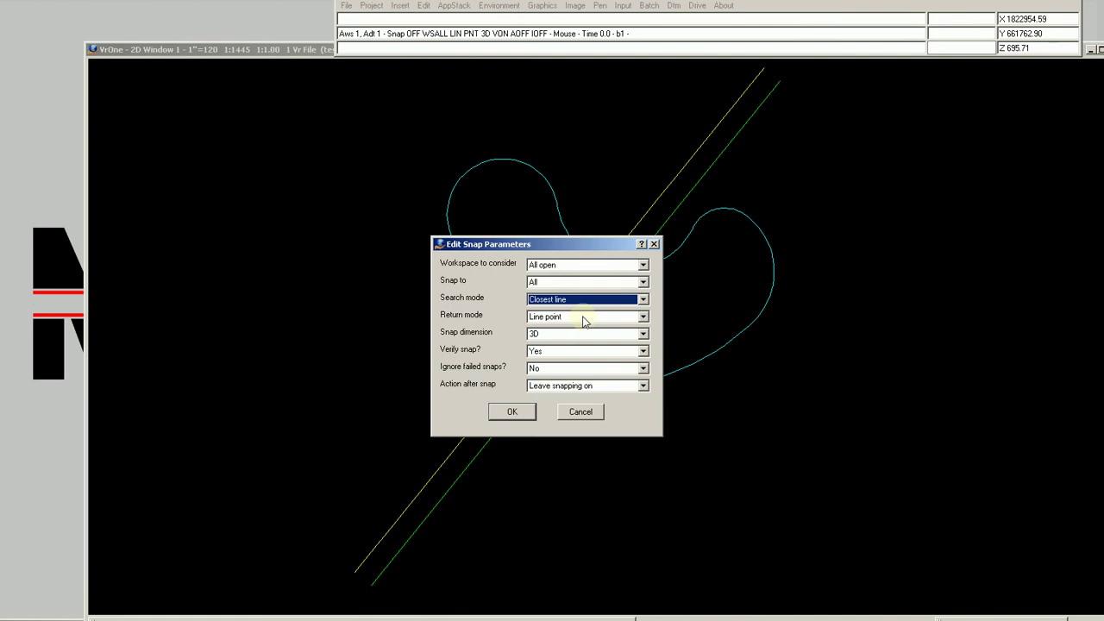
left_click(576, 387)
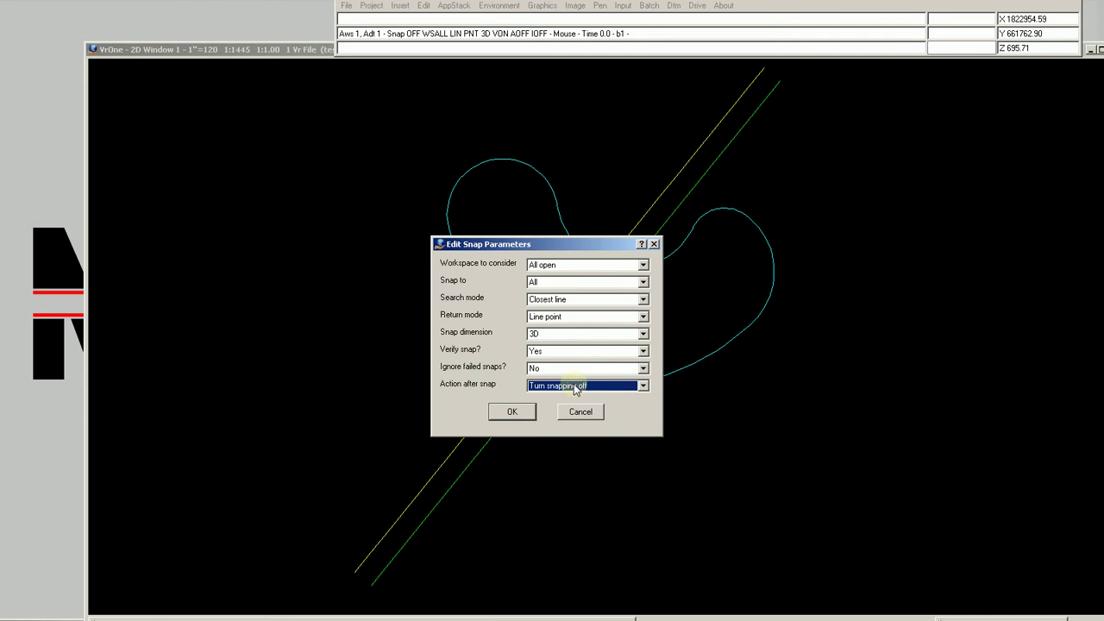
left_click(513, 413)
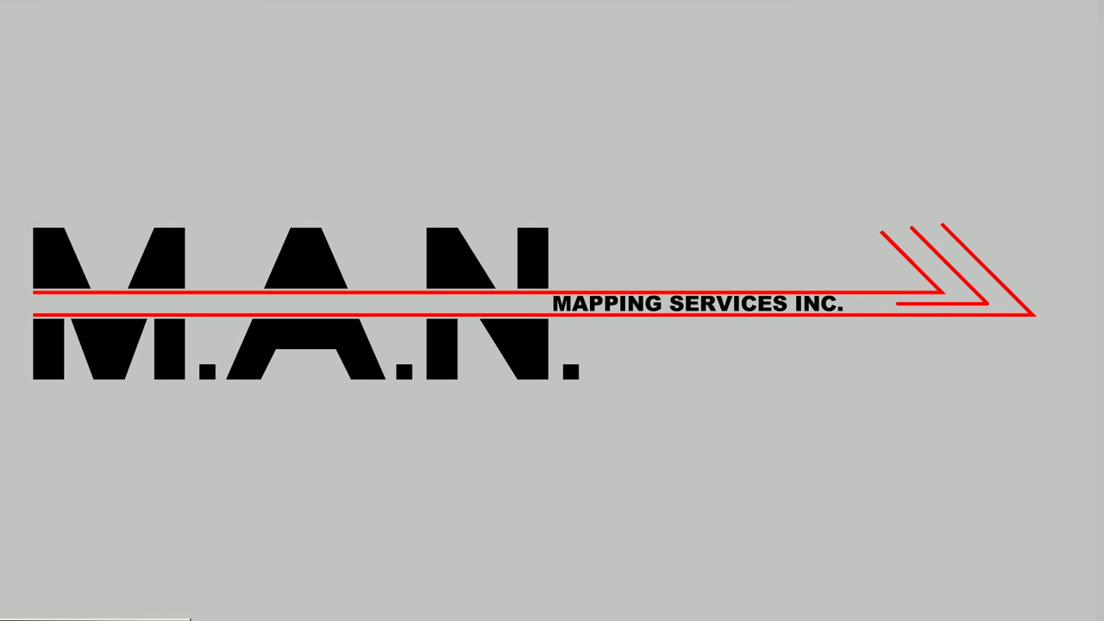
Step: Insert a red manhole symbol just outside the cyan curve, above the magenta crosses, and undo the insertion
left_click(138, 620)
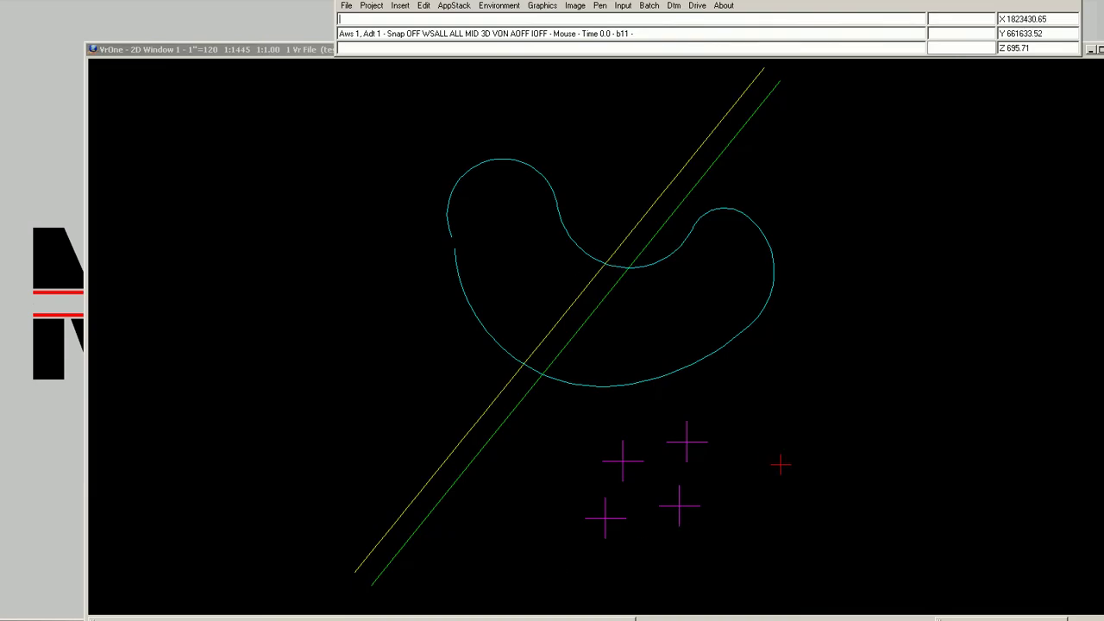
type("4")
key("Return")
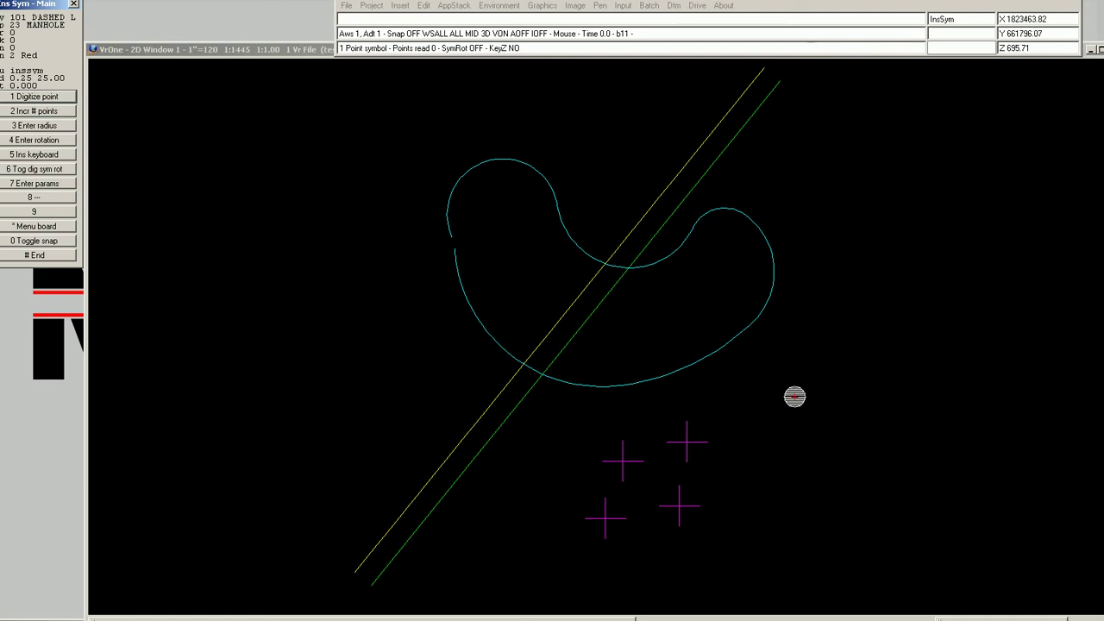
left_click(796, 387)
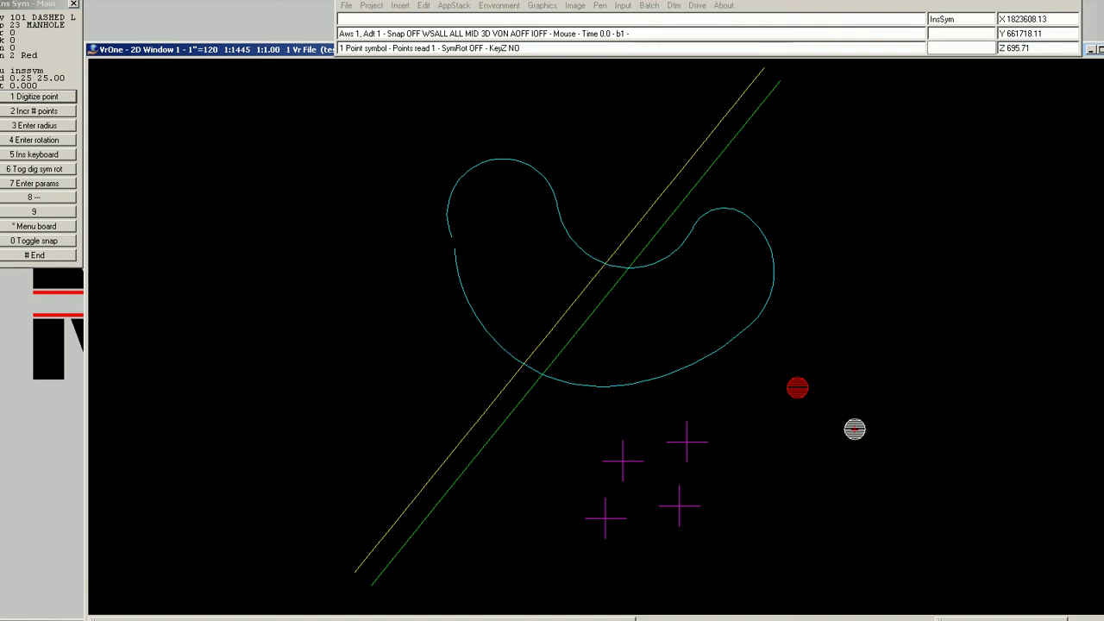
key("ctrl+z")
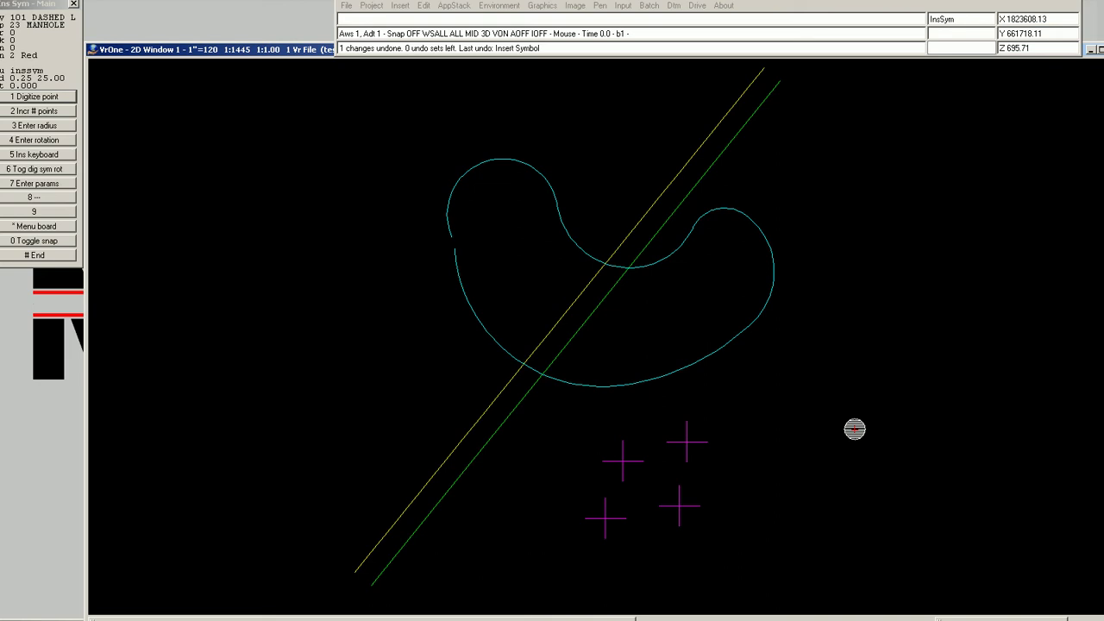
Step: Display the point markers on the lines, turn snapping on with the snap command and leave symbol insertion
key("F5")
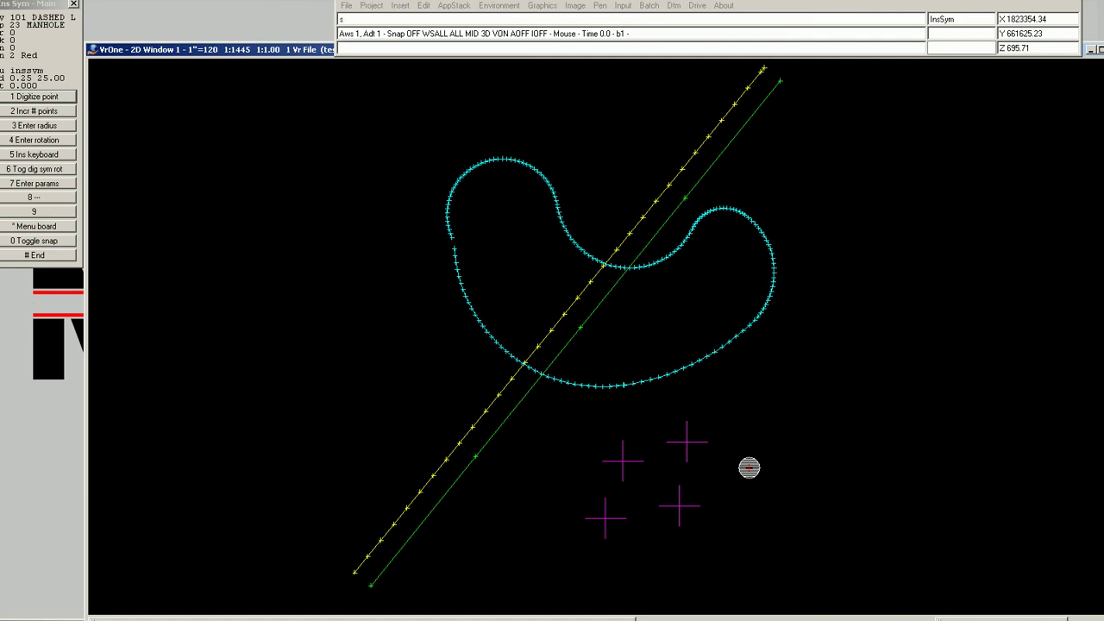
type("nap")
key("Return")
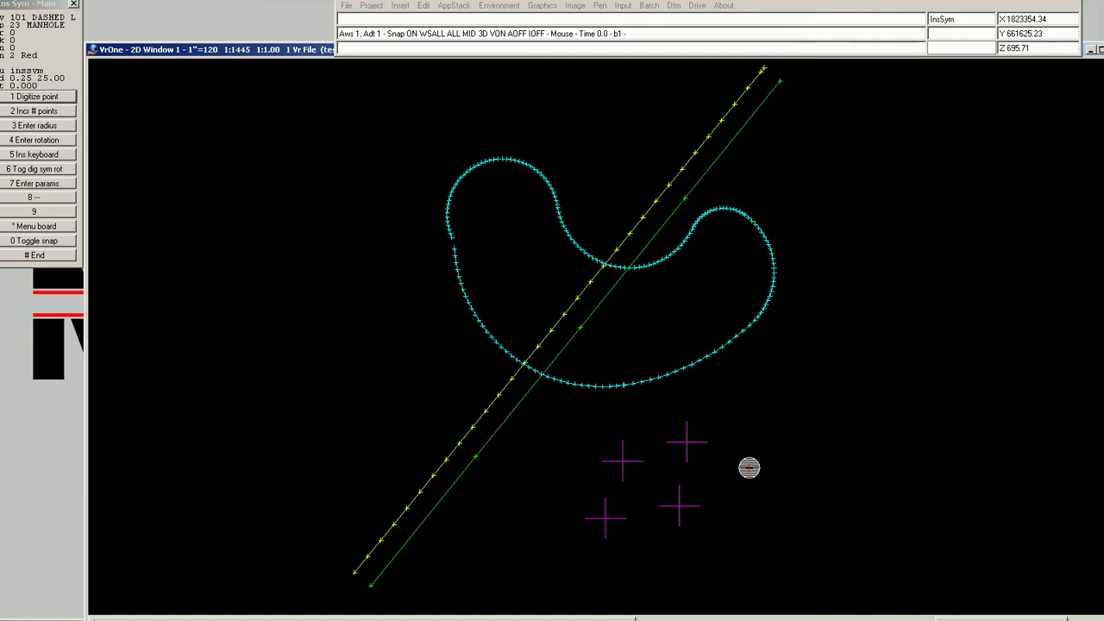
key("Escape")
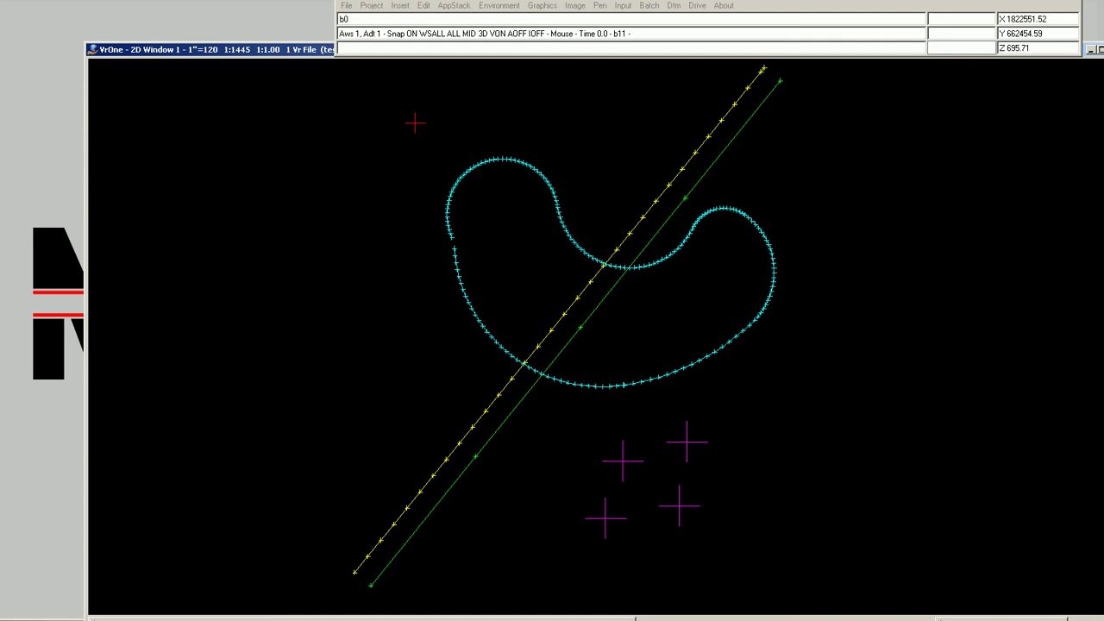
Step: Switch to the b0 button setting and toggle snapping on and off several times, leaving it off
key("Return")
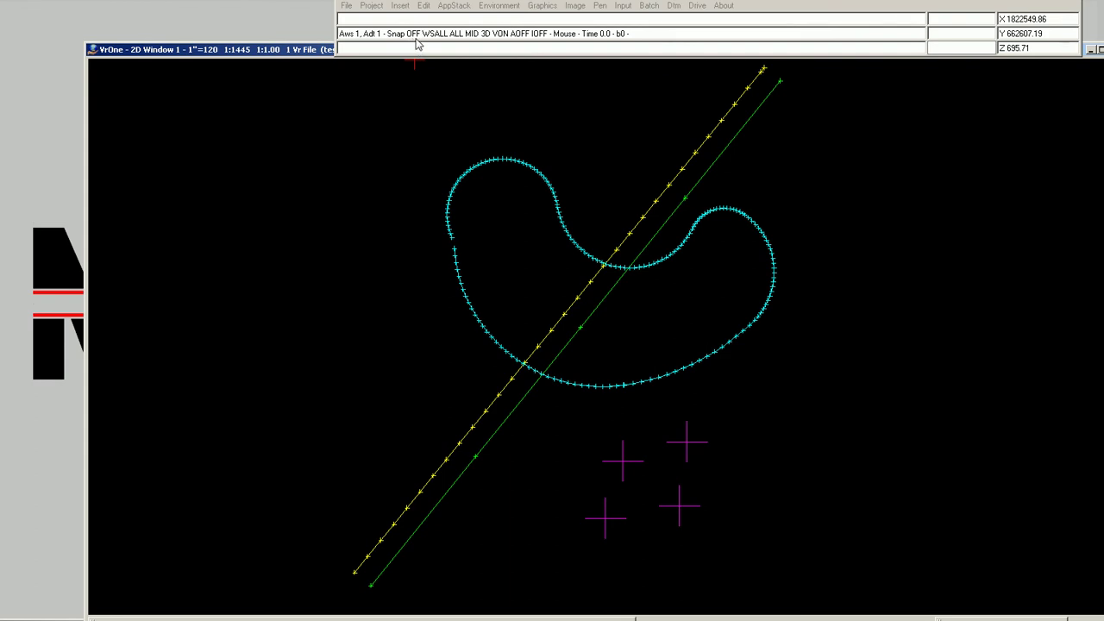
key("F3")
key("F3")
key("F3")
key("F3")
key("F3")
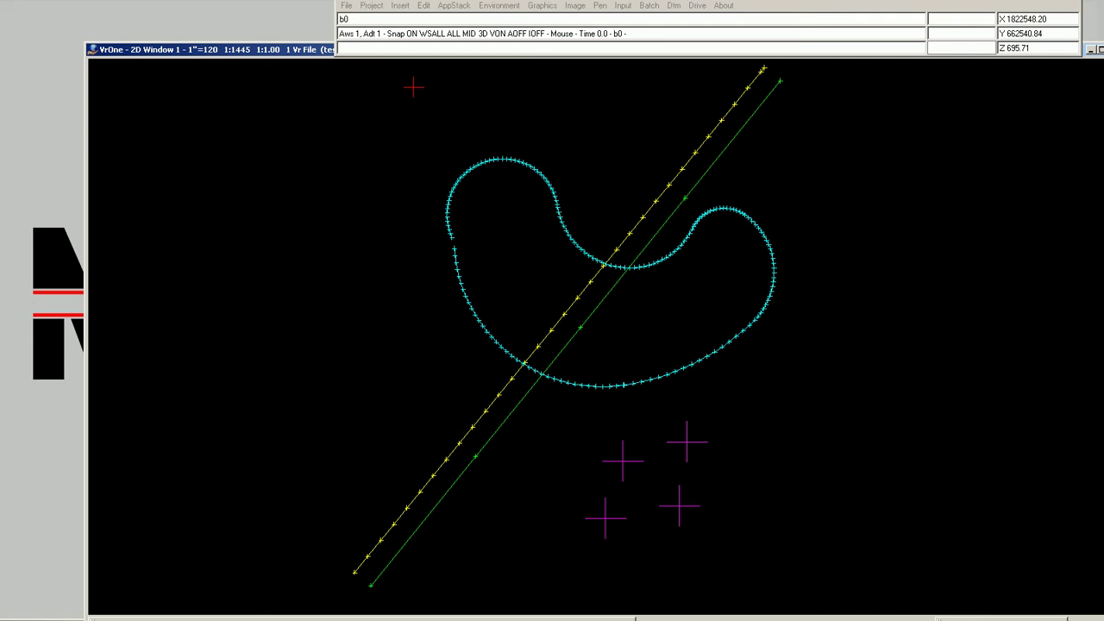
key("Return")
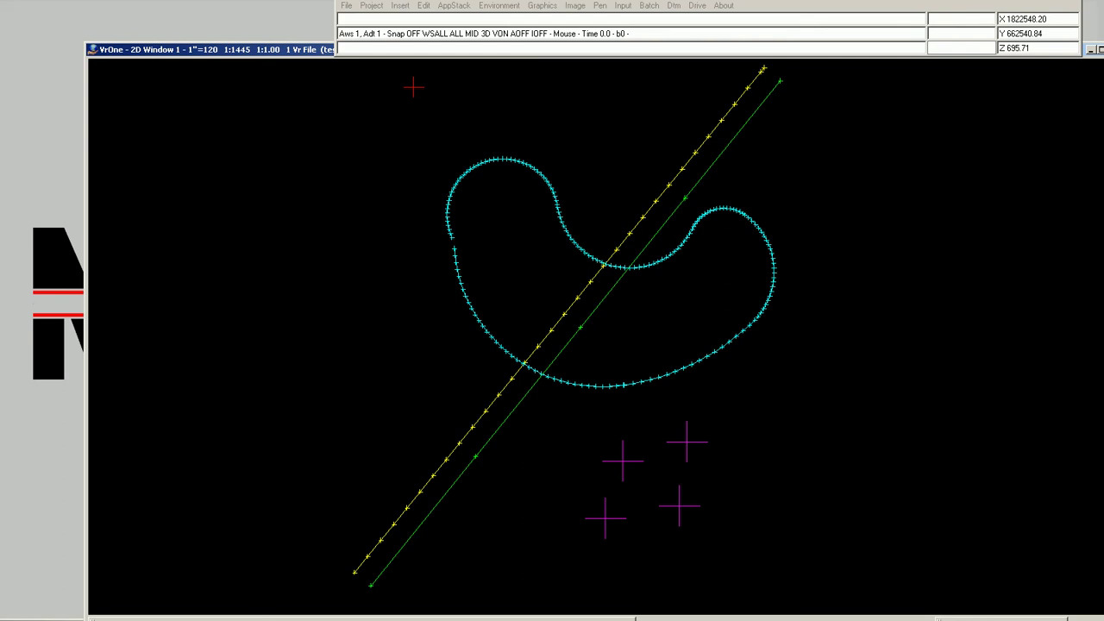
key("Return")
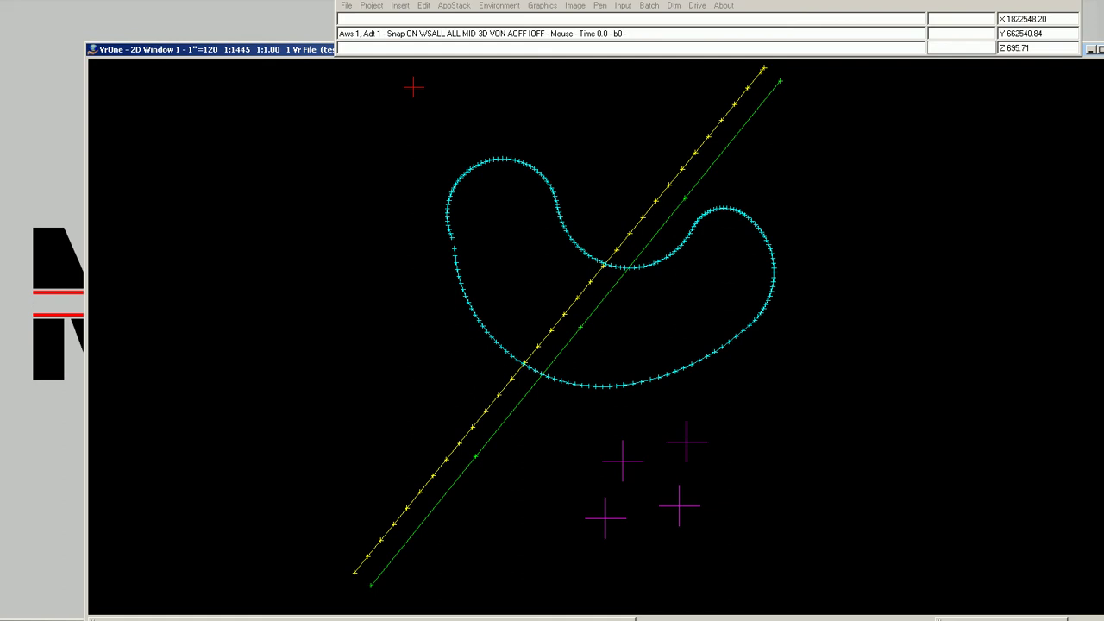
key("Return")
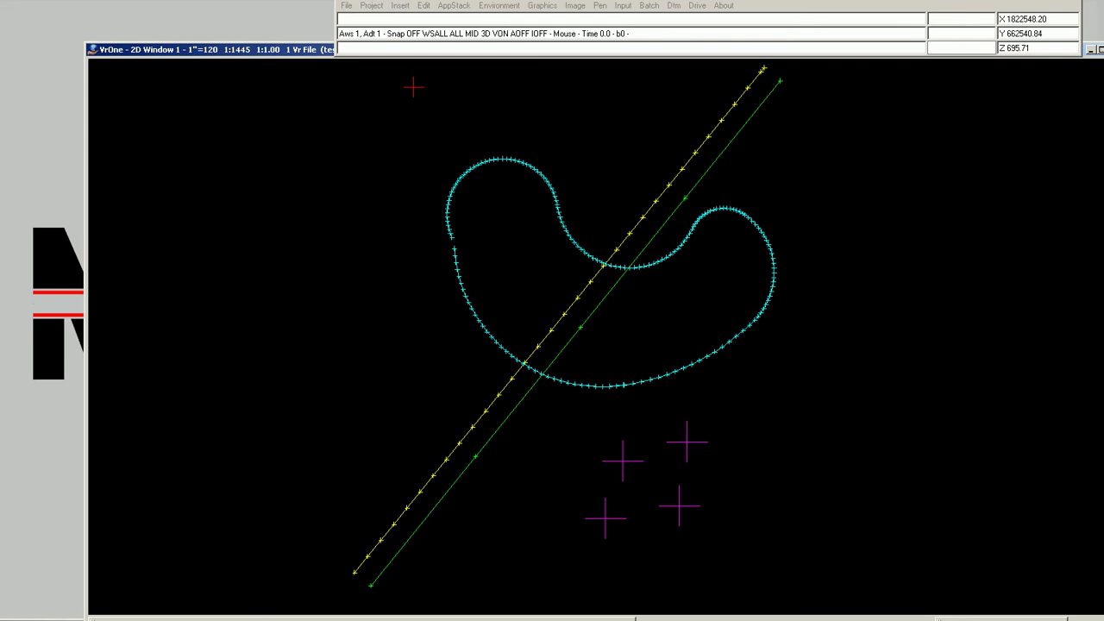
Step: Reopen the snap parameters with the snaset command, accept them as they are and dismiss the Windows activation notice
type("naset")
key("Return")
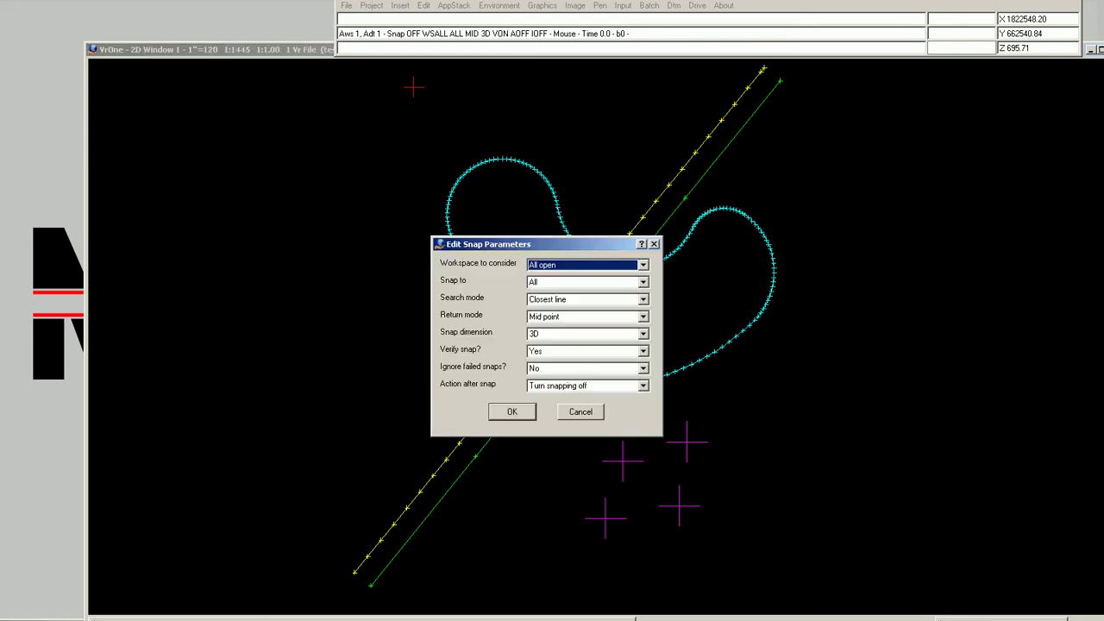
key("Return")
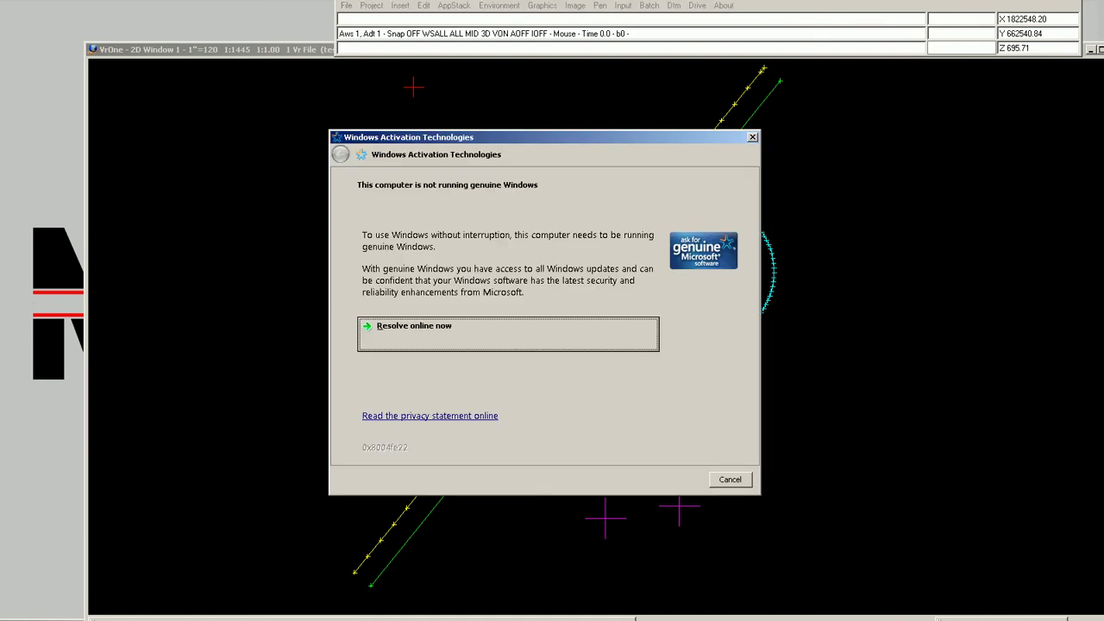
key("Escape")
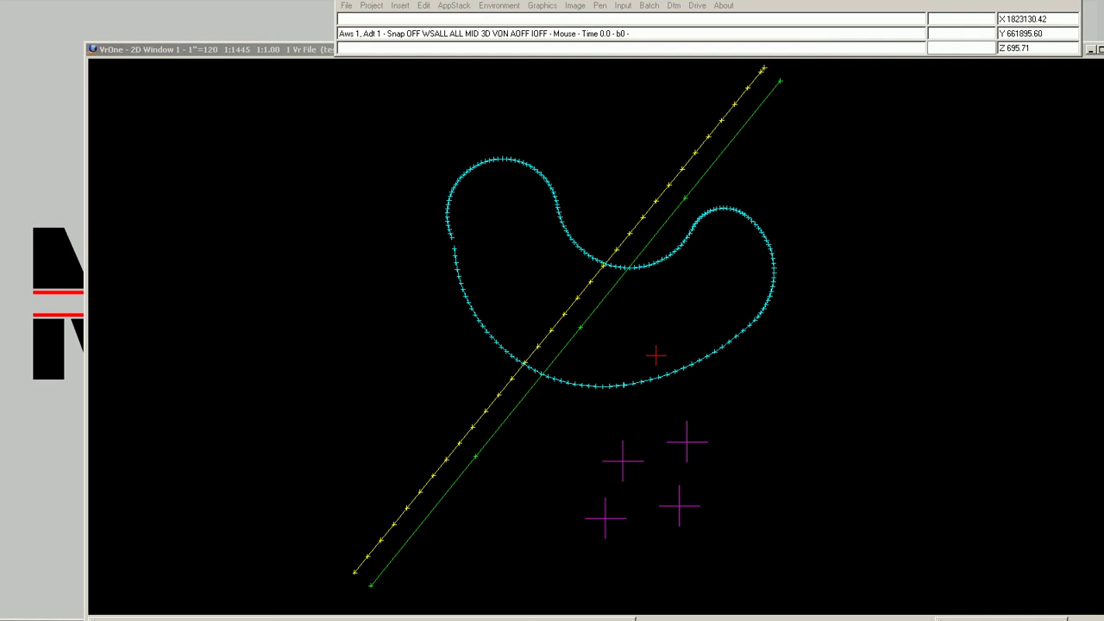
Step: Start inserting a manhole symbol, limit snapping to symbols with the snasym command and turn snapping on
left_click(299, 50)
key("Return")
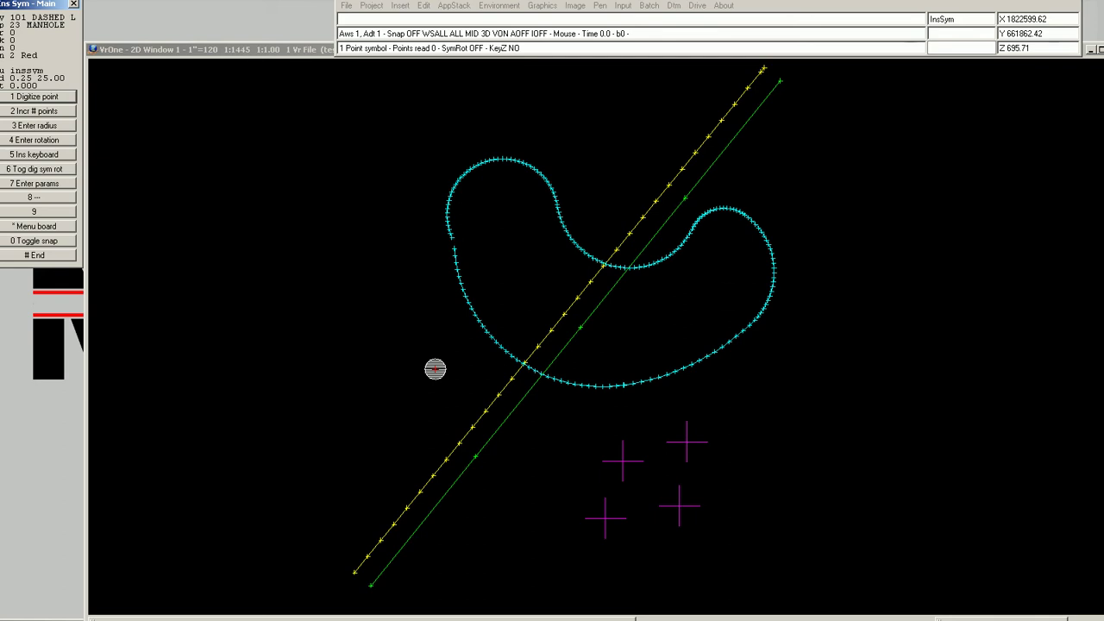
type("nasym")
key("Return")
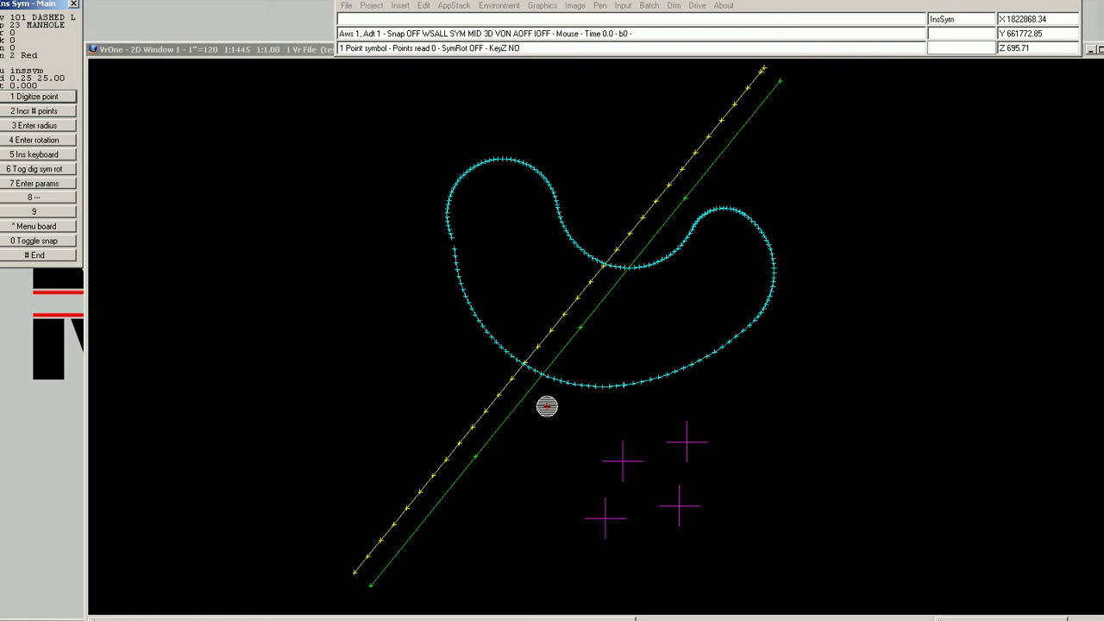
key("0")
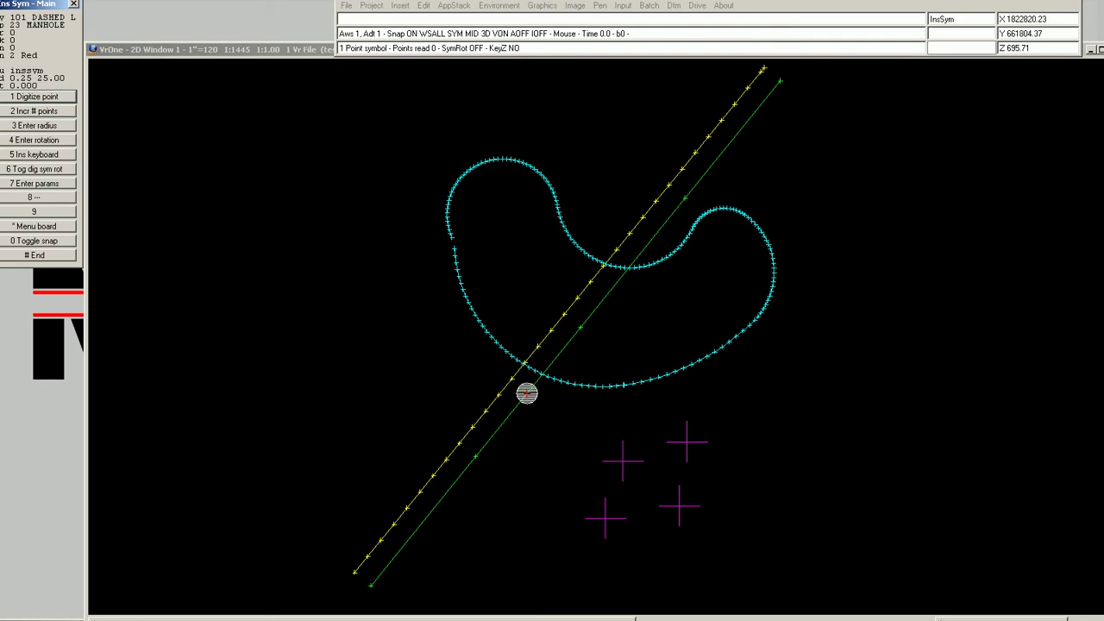
Step: Try twice to snap the manhole to the green line while snapping is limited to symbols, rejecting the point each time
left_click(523, 395)
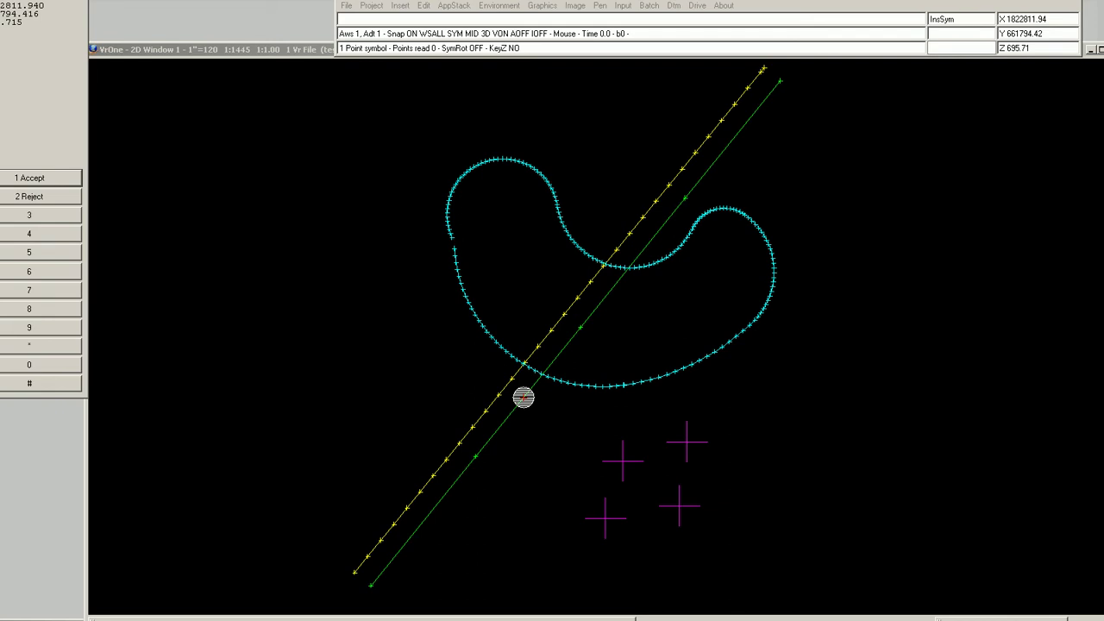
left_click(523, 397)
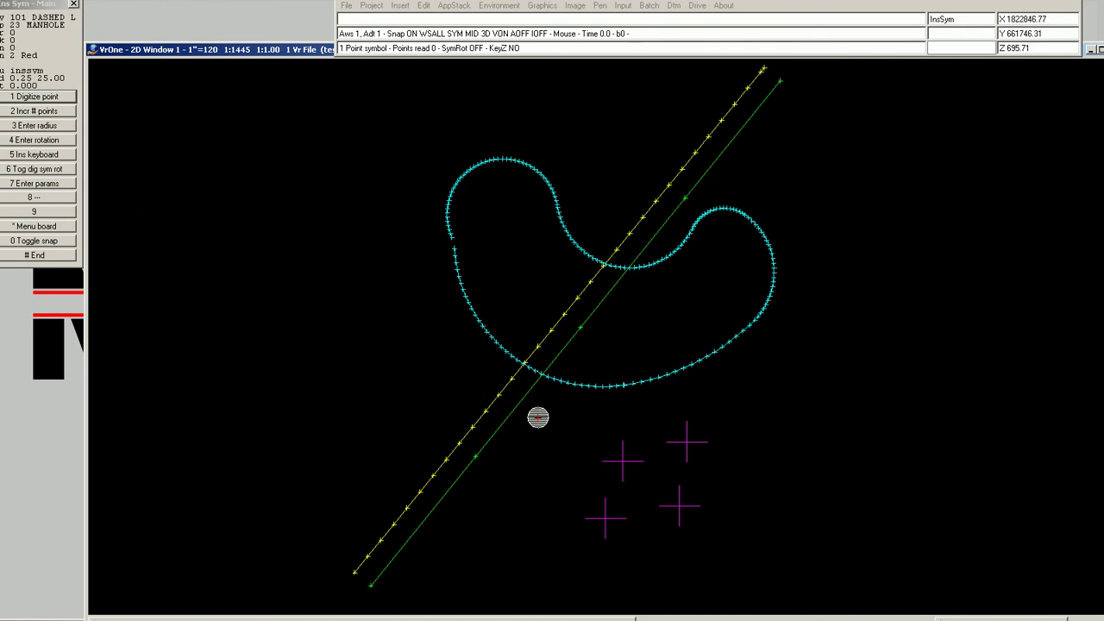
left_click(524, 397)
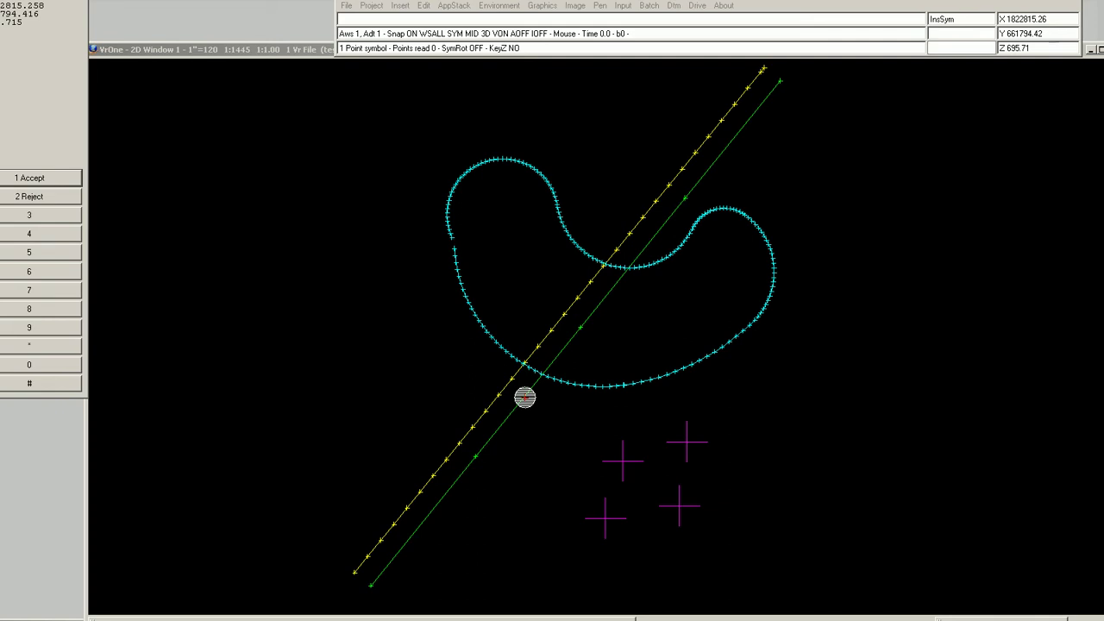
left_click(525, 396)
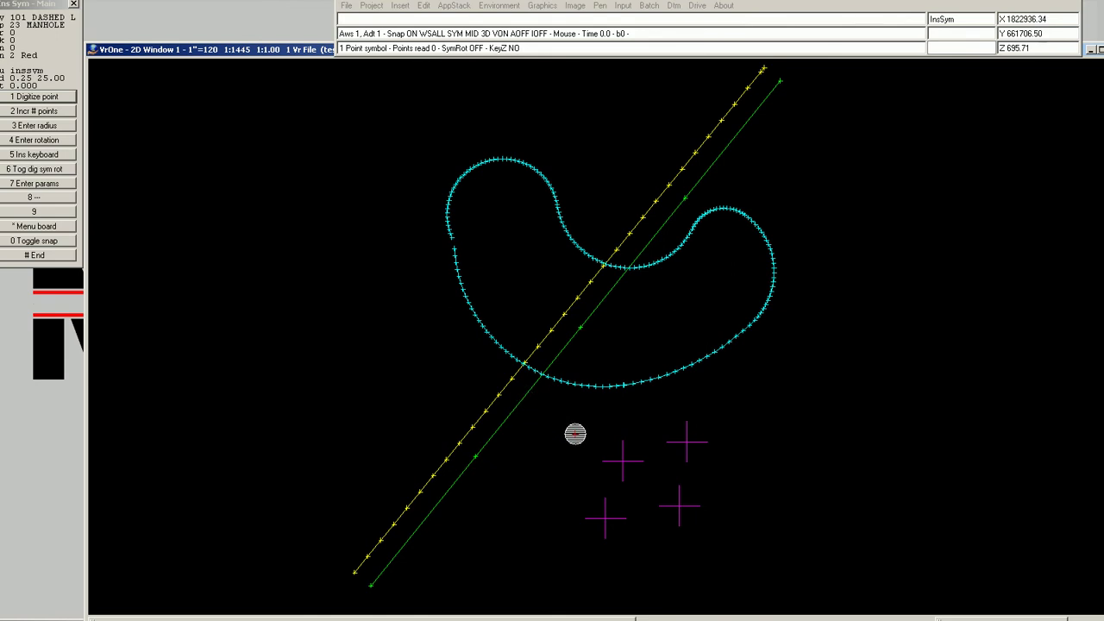
Step: Insert manholes snapped to the two upper magenta crosses, accepting each found symbol and turning snapping back on between them
left_click(601, 443)
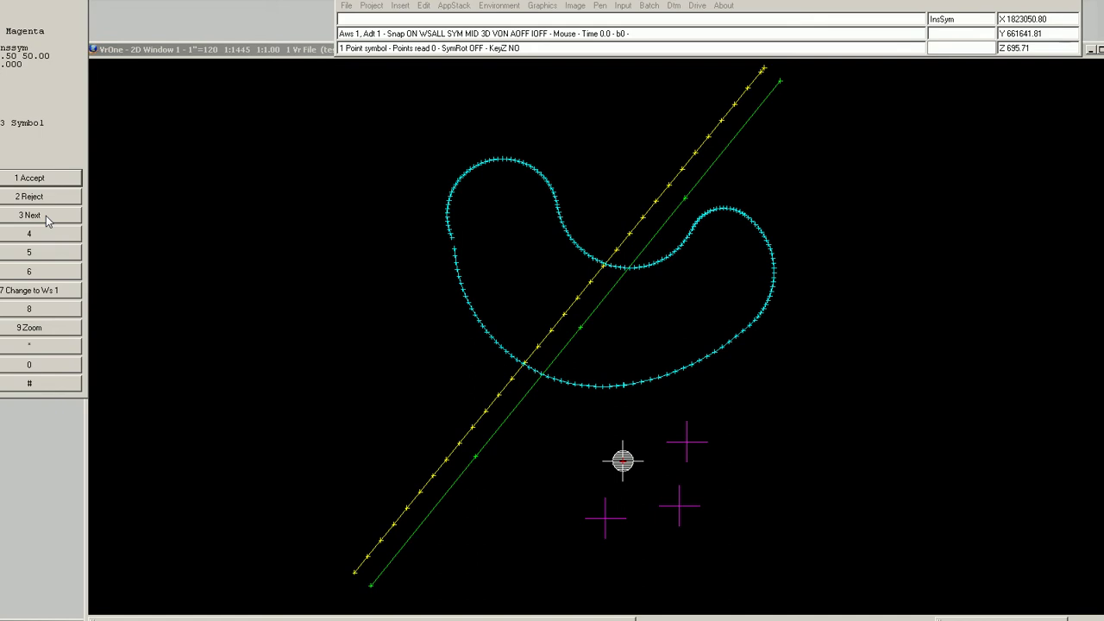
key("1")
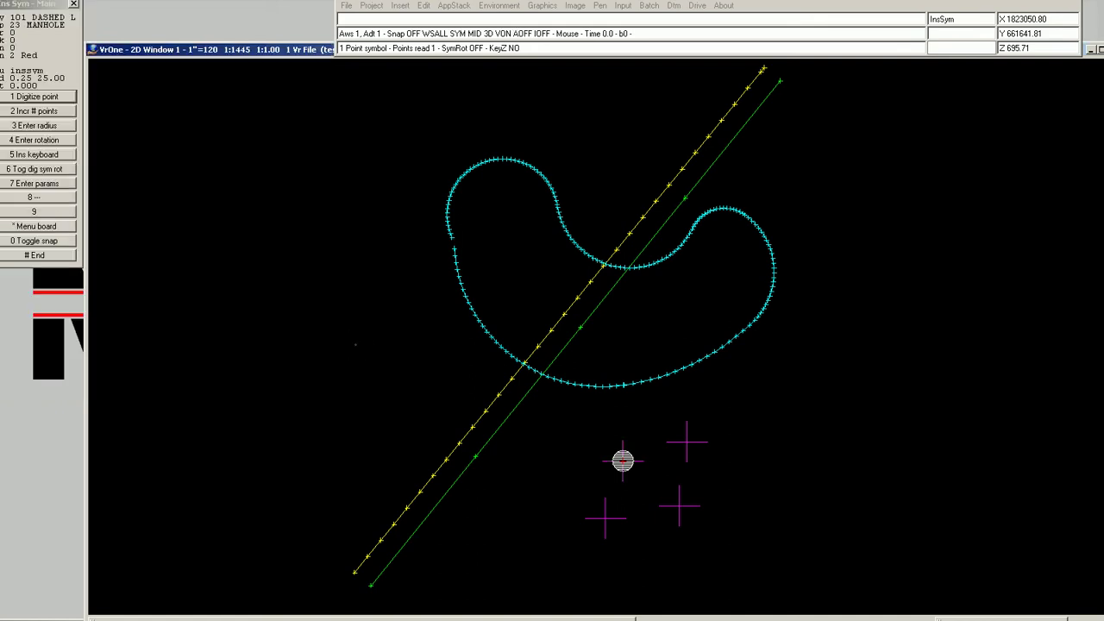
left_click(623, 461)
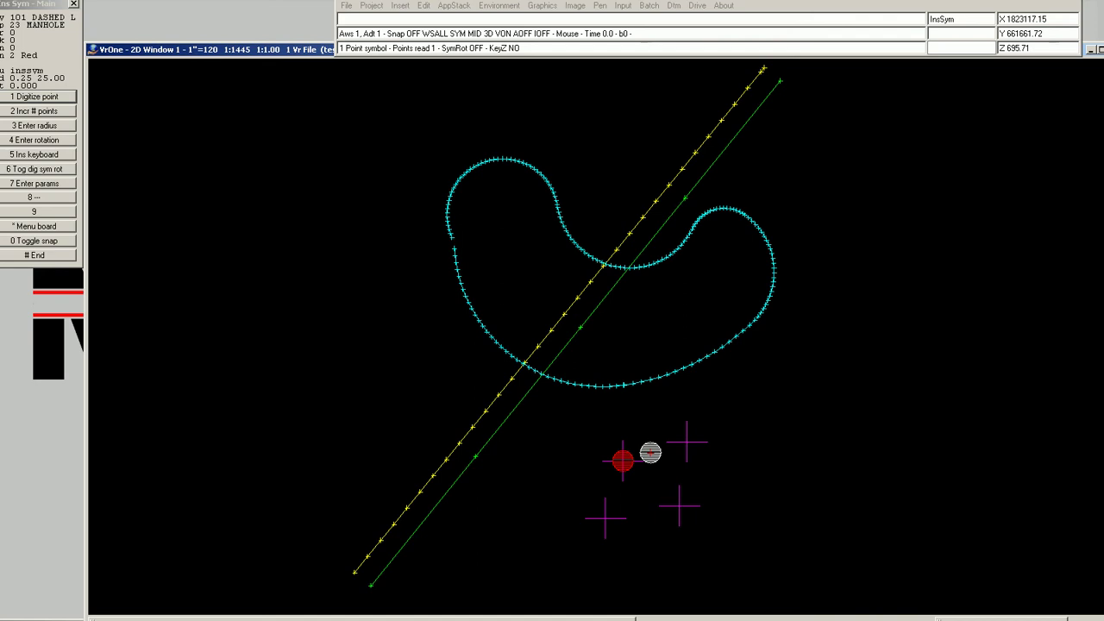
key("0")
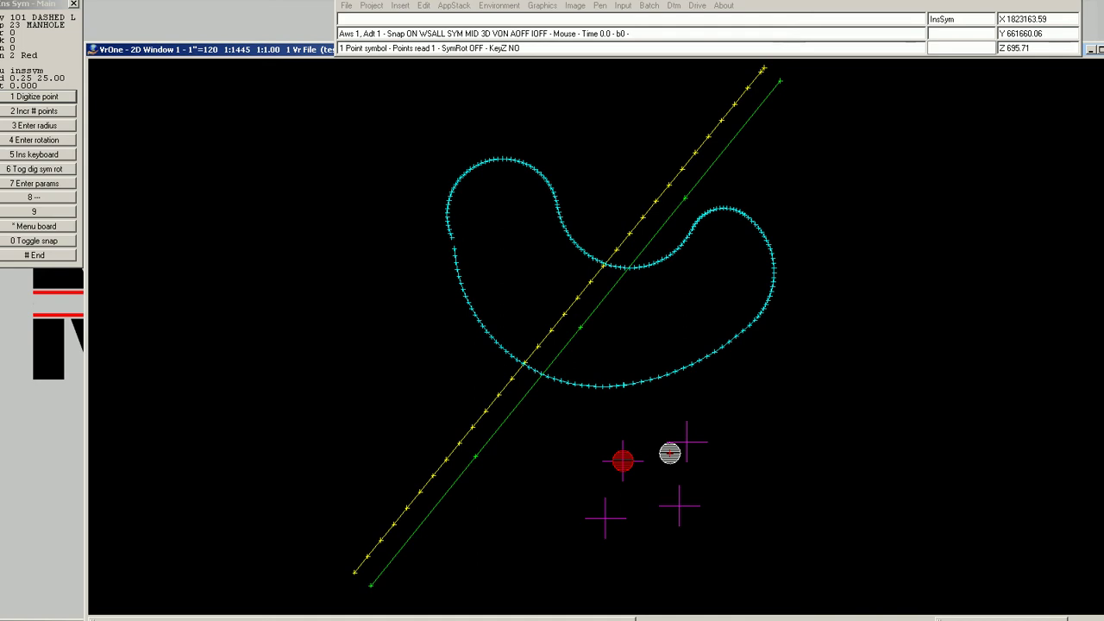
left_click(686, 442)
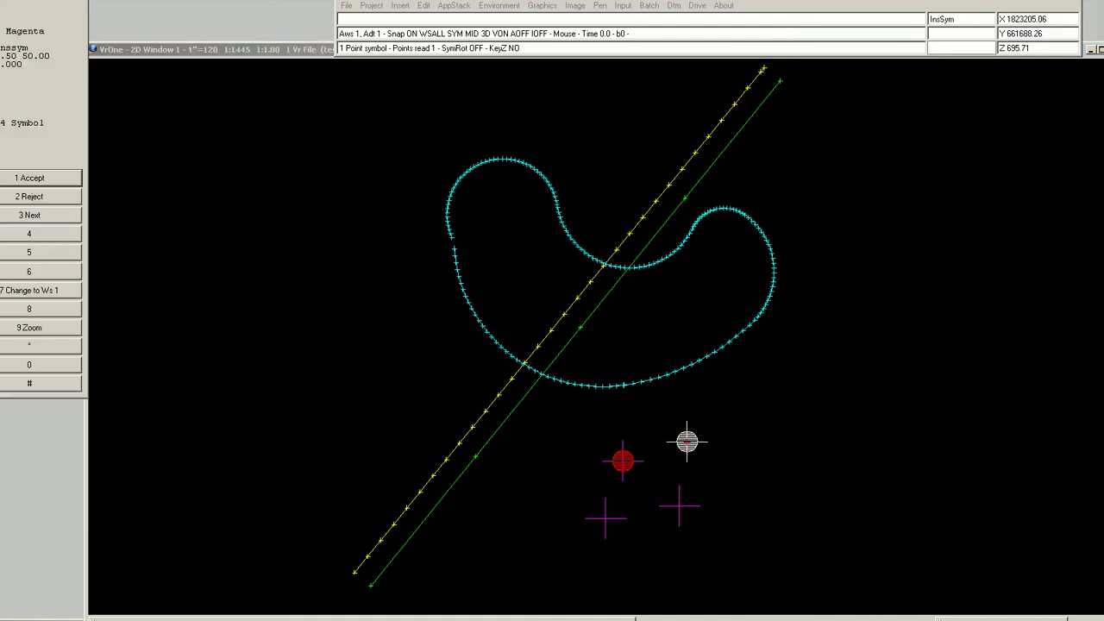
left_click(686, 442)
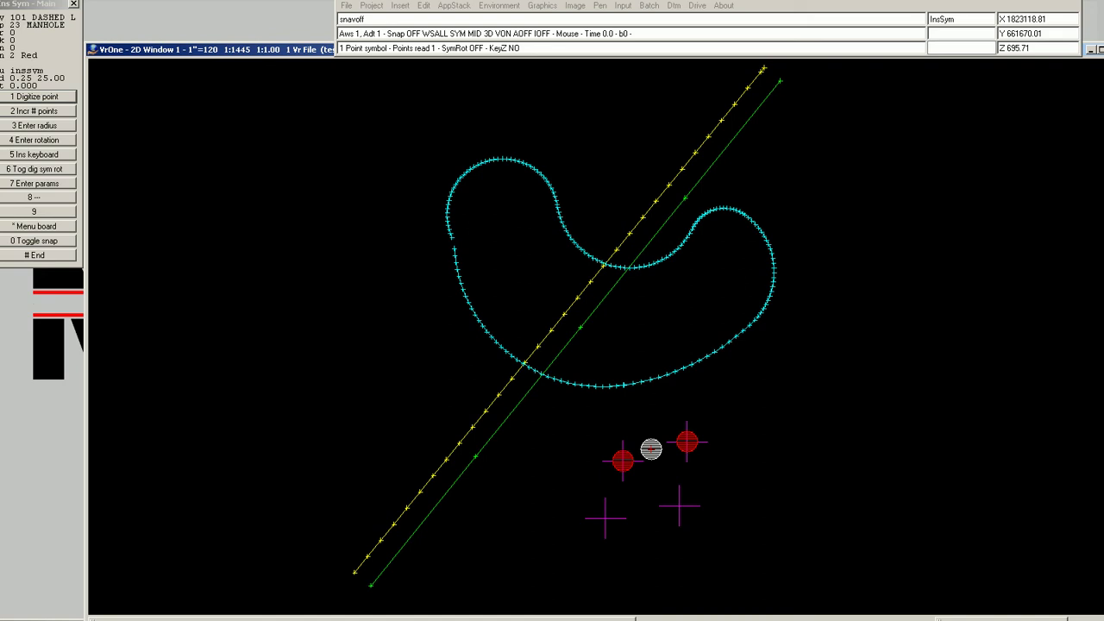
Step: Turn snap verification off with the snavoff command, place a manhole beside the yellow line and check the snap parameters with snaset
key("Return")
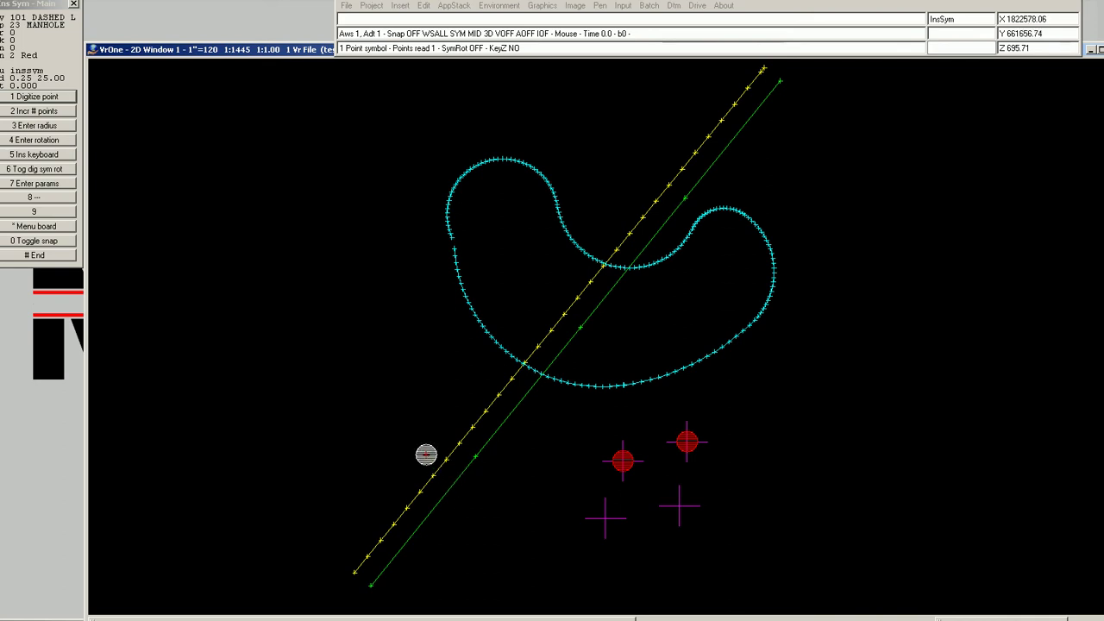
left_click(419, 446)
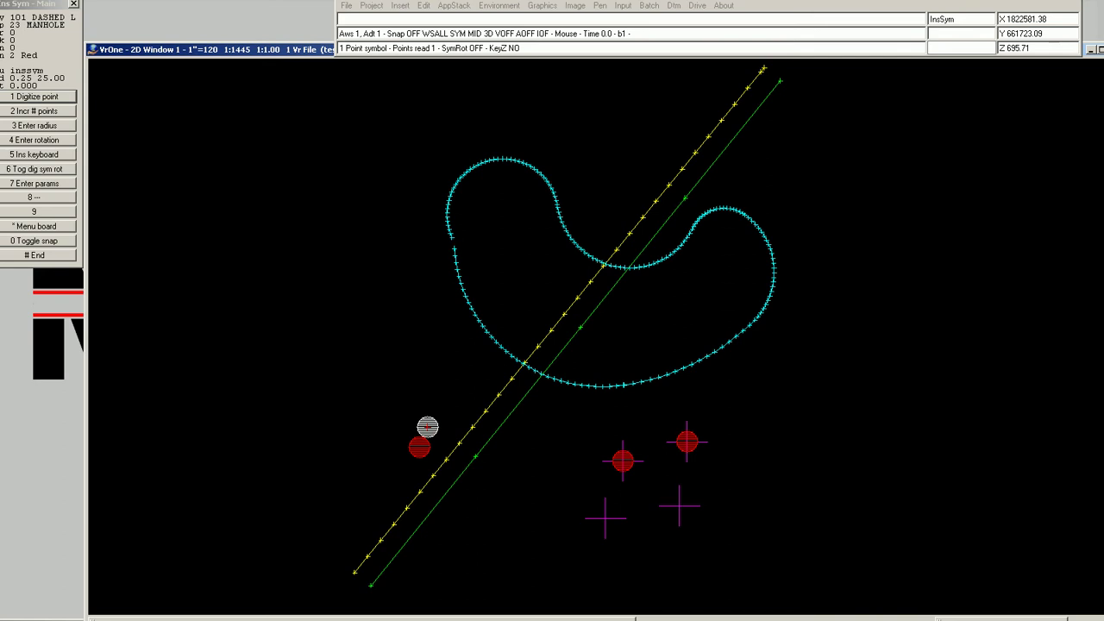
type("snaset")
key("Return")
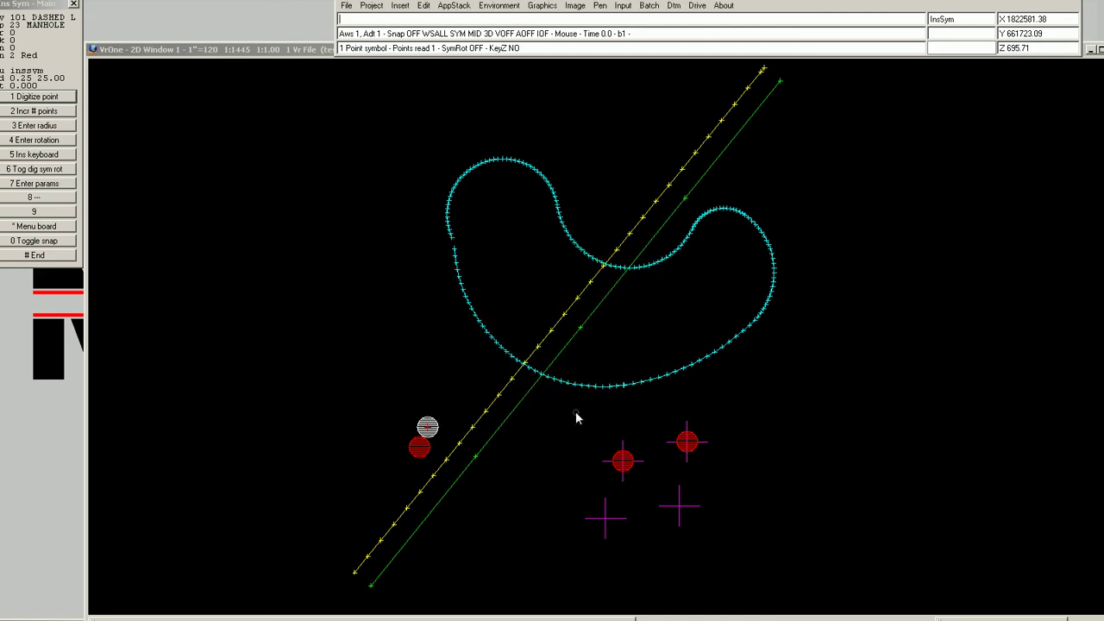
left_click(577, 412)
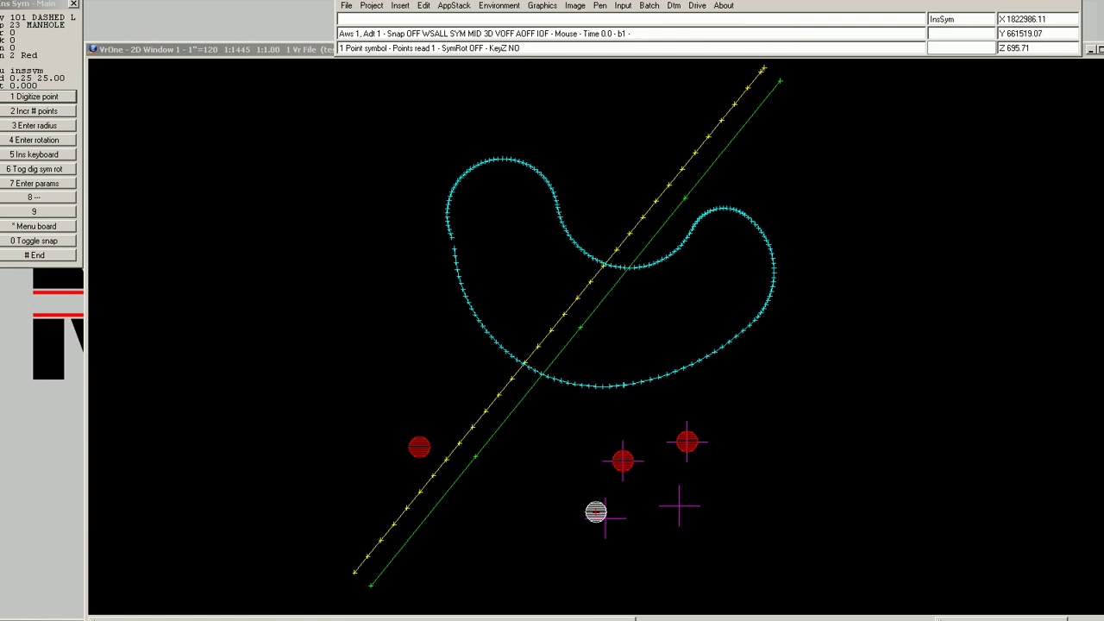
Step: Place test manholes near the lower-left magenta cross and beside the yellow line, turning snapping on between them, and undo the test placements
left_click(595, 511)
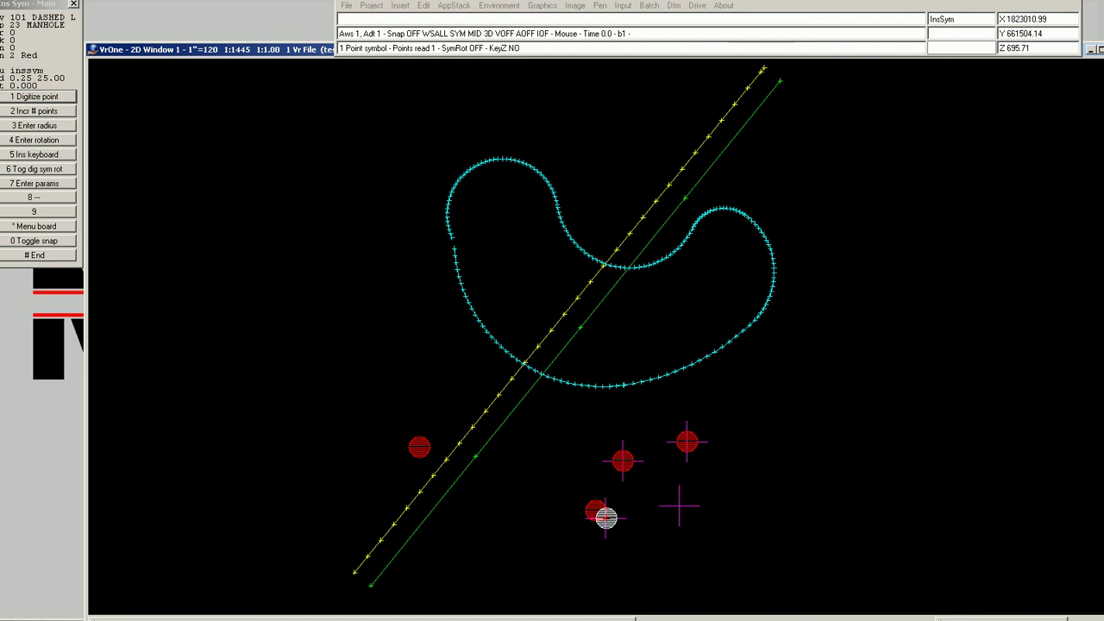
key("ctrl+z")
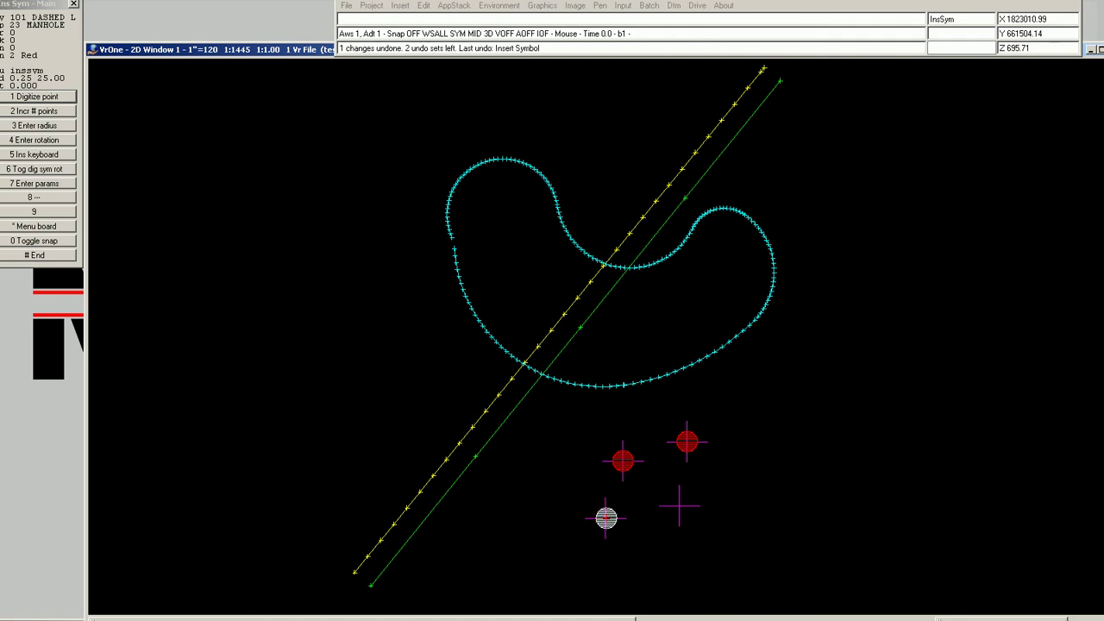
type("nap")
key("Return")
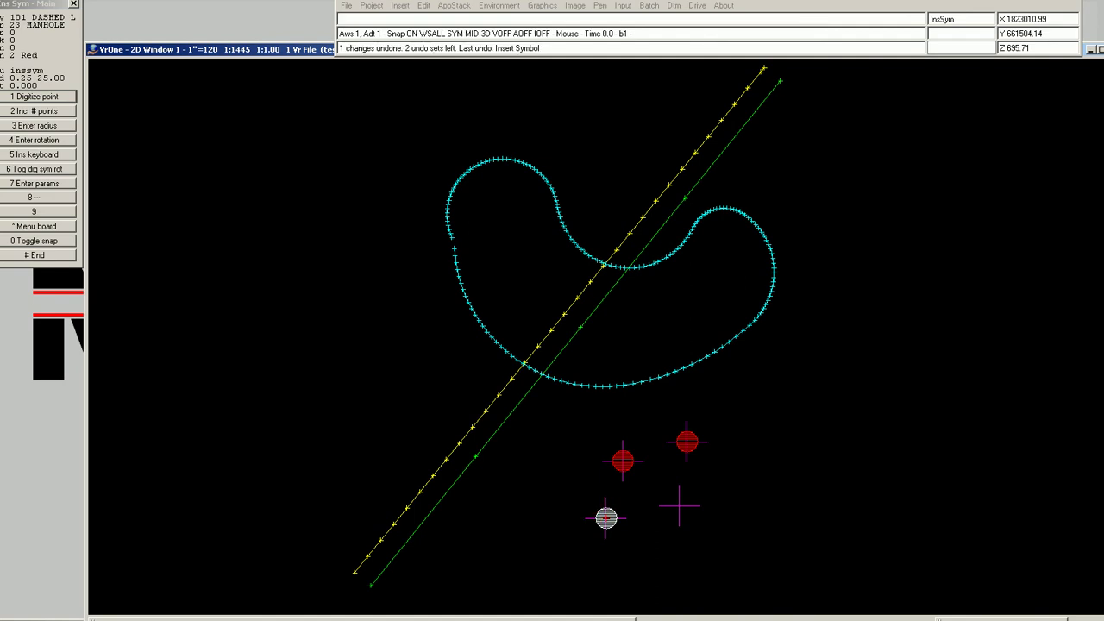
left_click(438, 429)
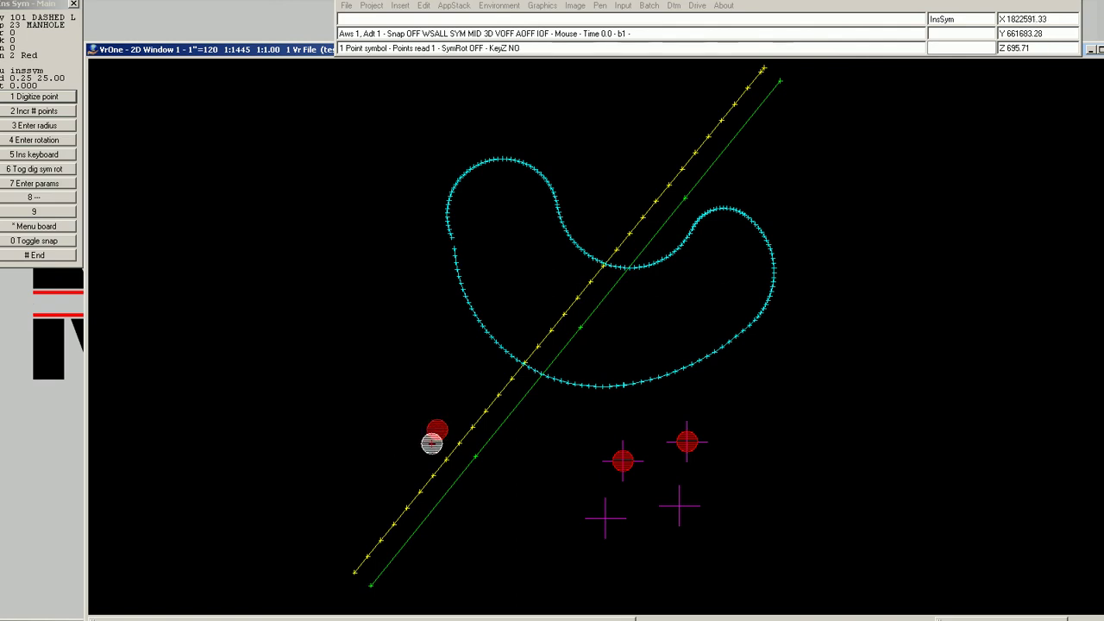
key("ctrl+z")
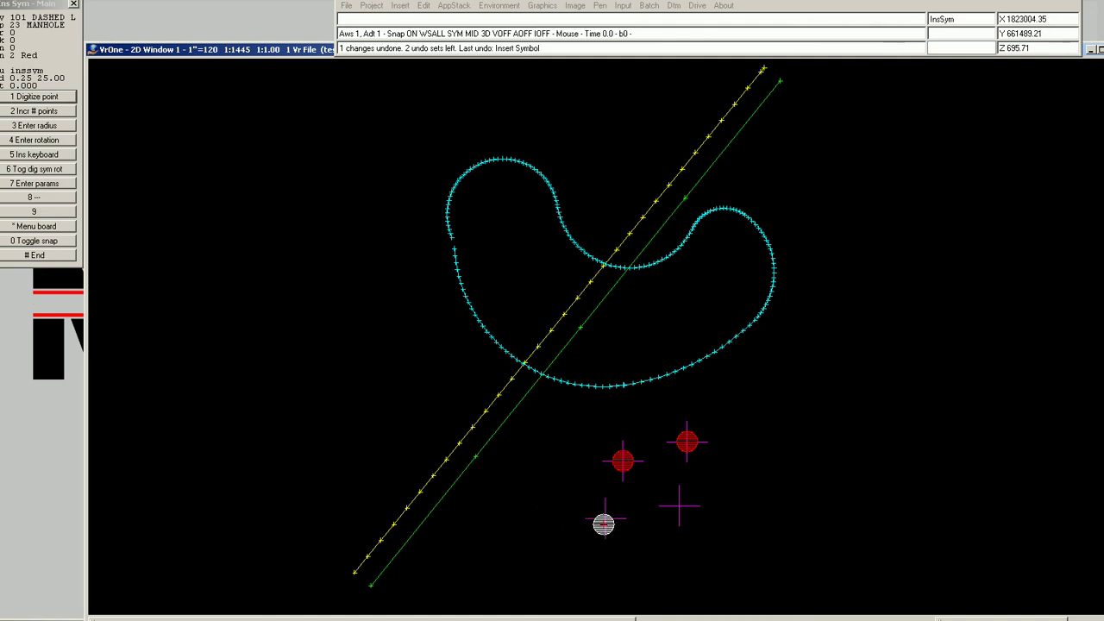
Step: Insert manholes snapped to the two lower magenta crosses without verification
left_click(604, 521)
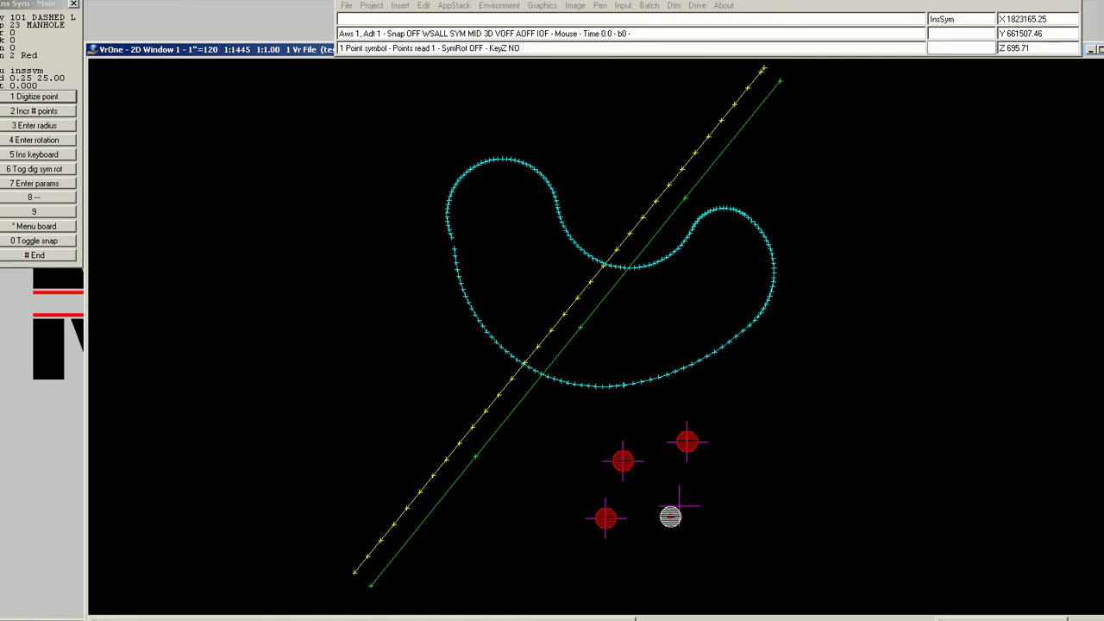
left_click(670, 516)
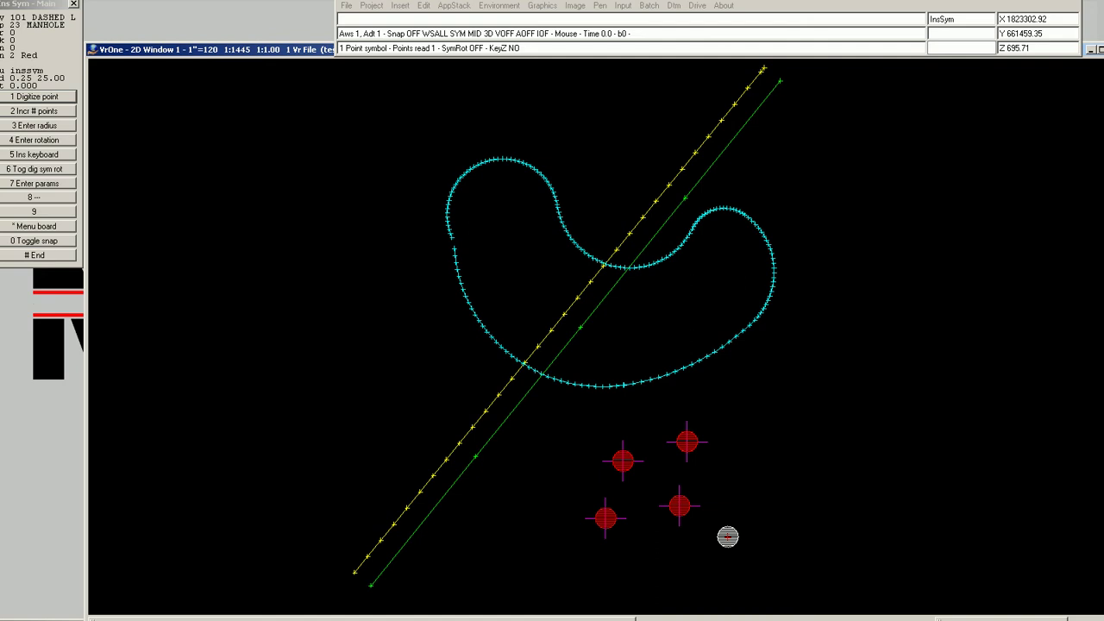
Step: Open the snap parameters and set Verify snap to Yes
type("snap")
key("Return")
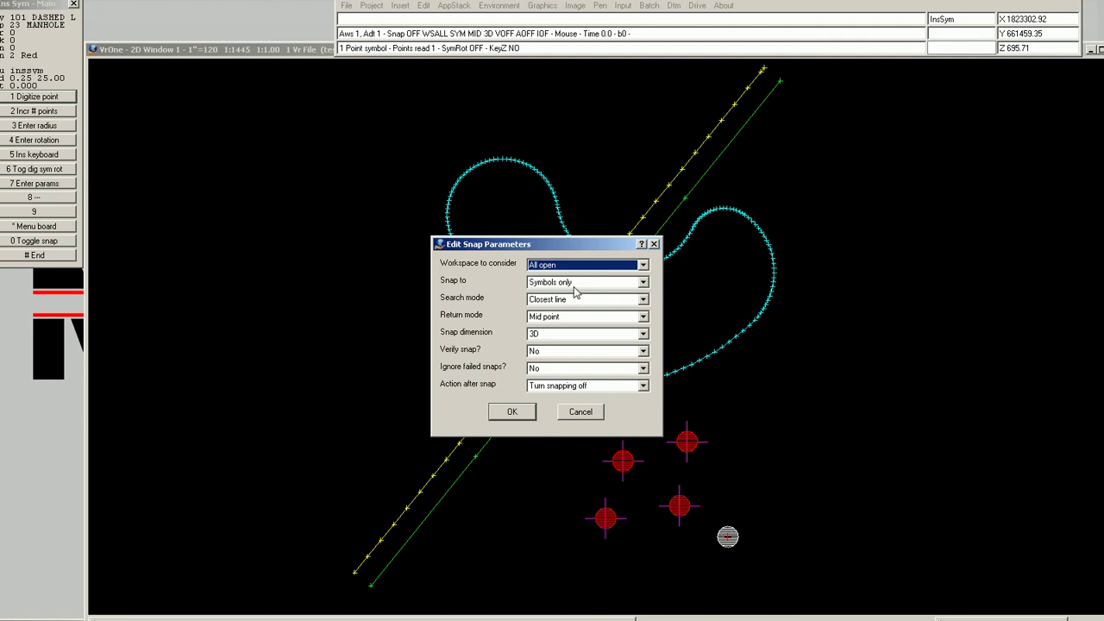
left_click(569, 352)
scroll(569, 352, "down", 1)
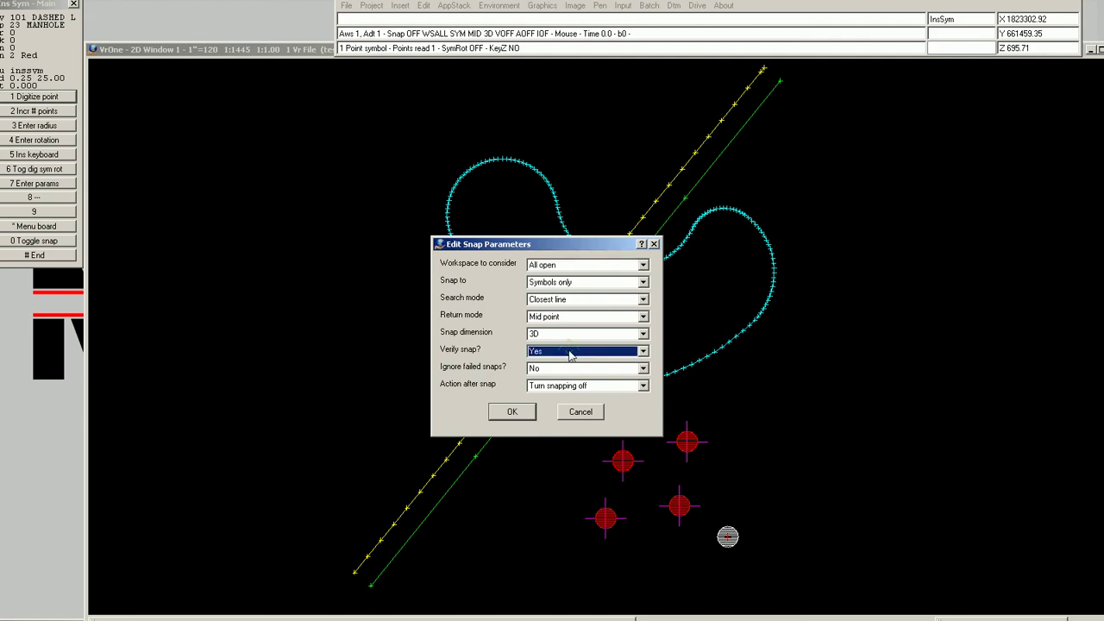
left_click(512, 412)
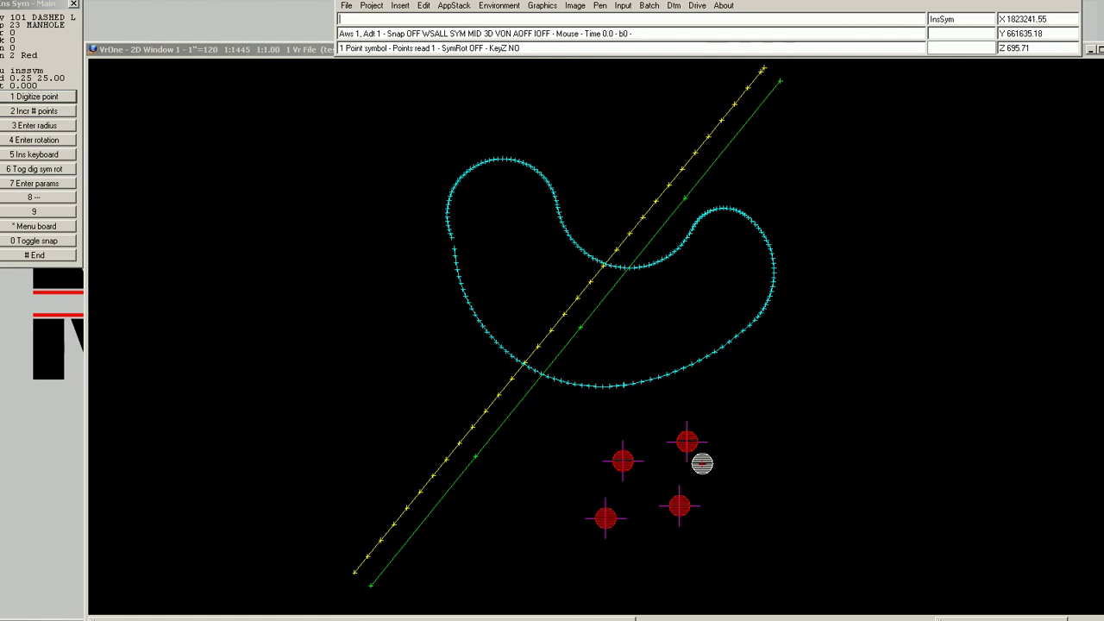
Step: Insert another snapped manhole on each of the four magenta crosses, accepting every found symbol and turning snapping on again each time
key("0")
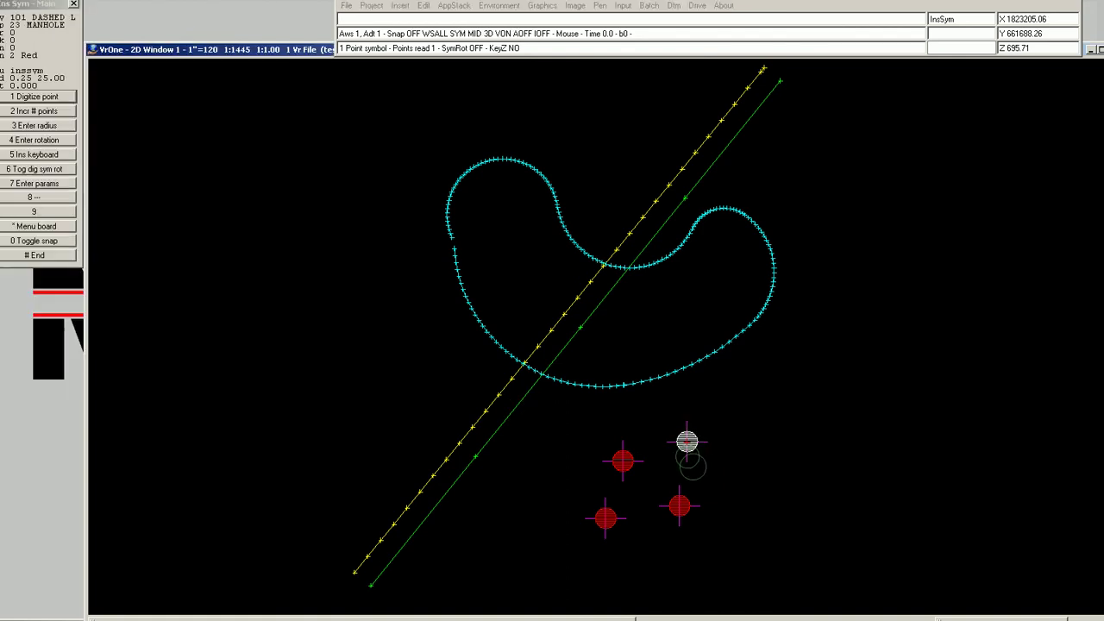
left_click(626, 464)
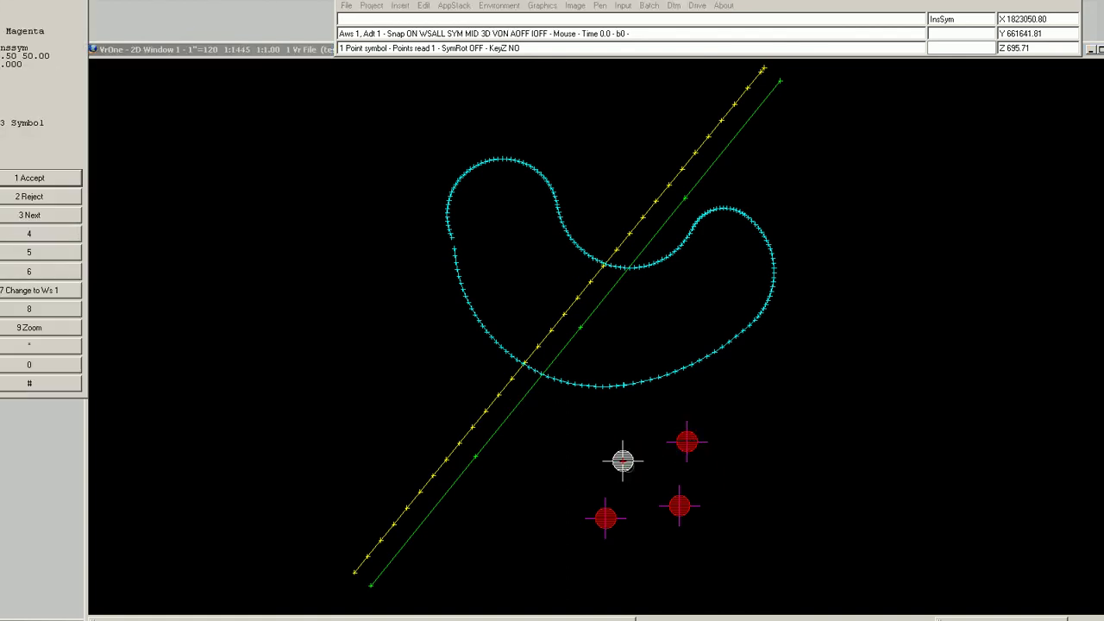
key("0")
key("0")
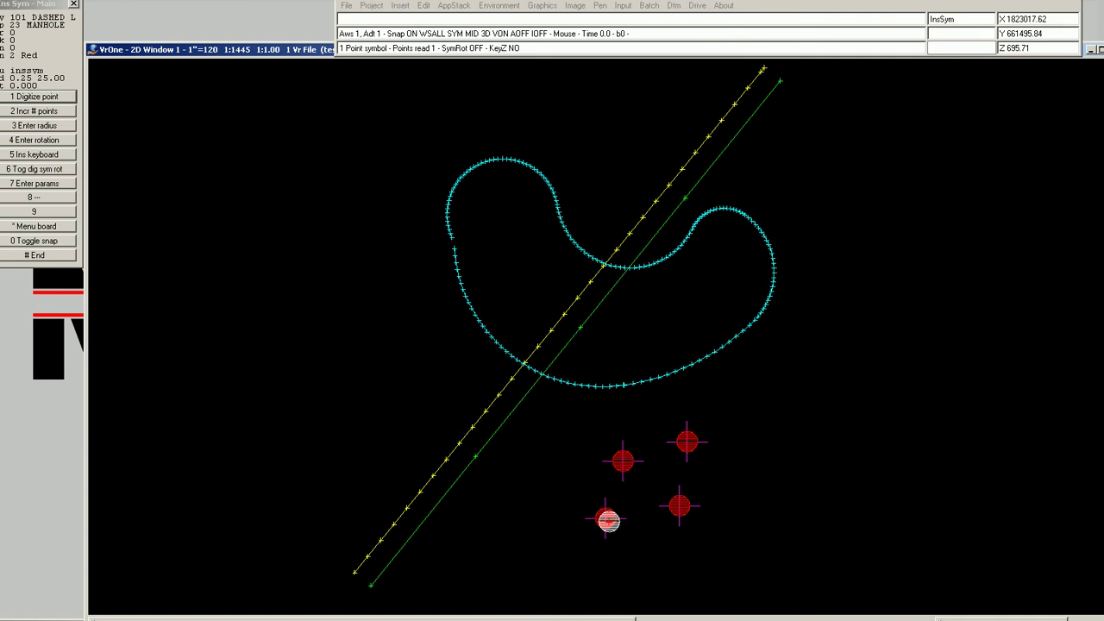
left_click(606, 518)
key("0")
key("0")
left_click(679, 507)
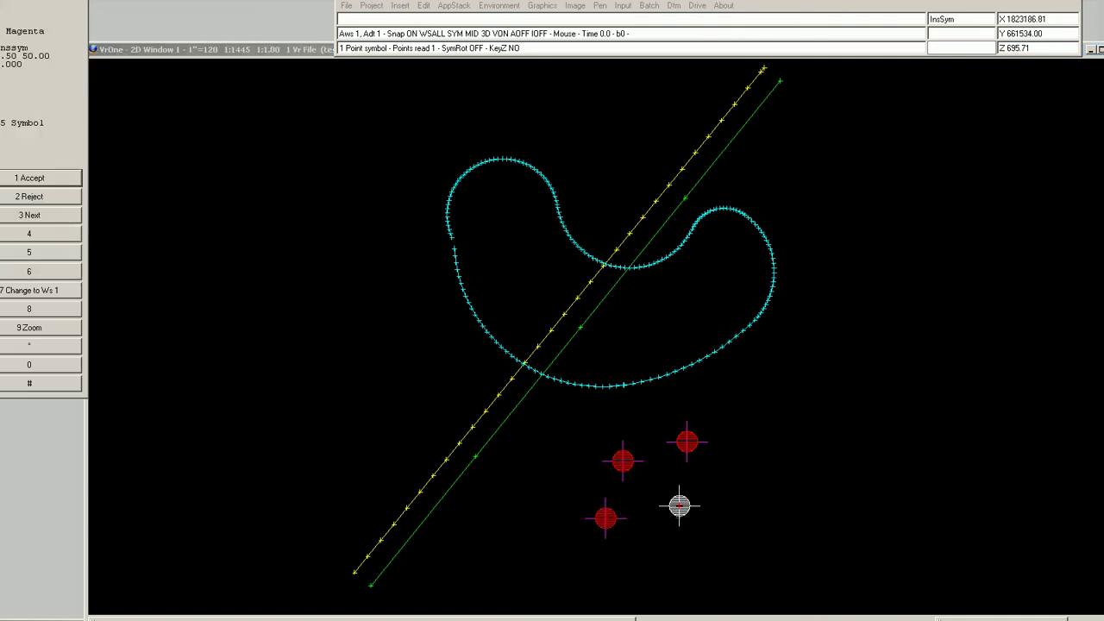
key("0")
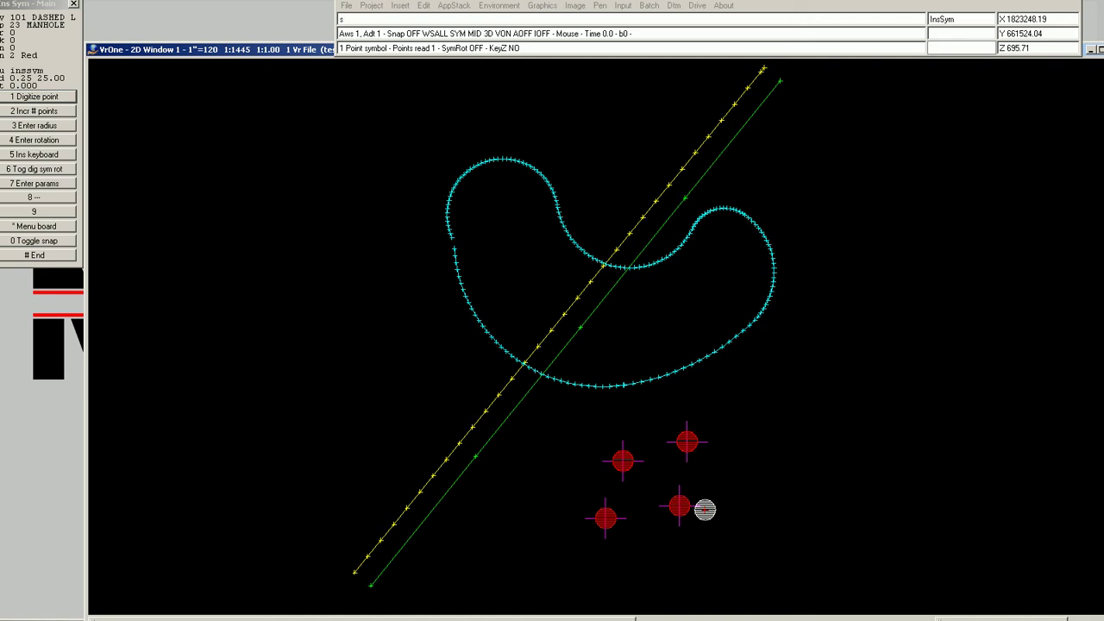
Step: Set snapping to all feature types with the snaall command, place a test manhole below the cyan curve and undo it
type("naall")
key("Return")
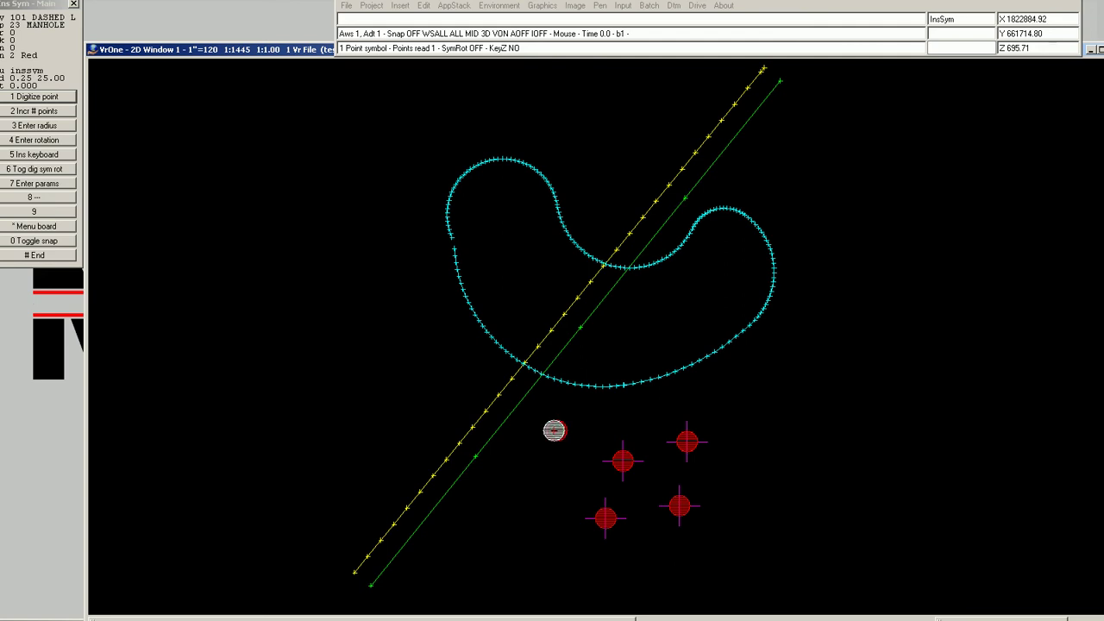
left_click(557, 430)
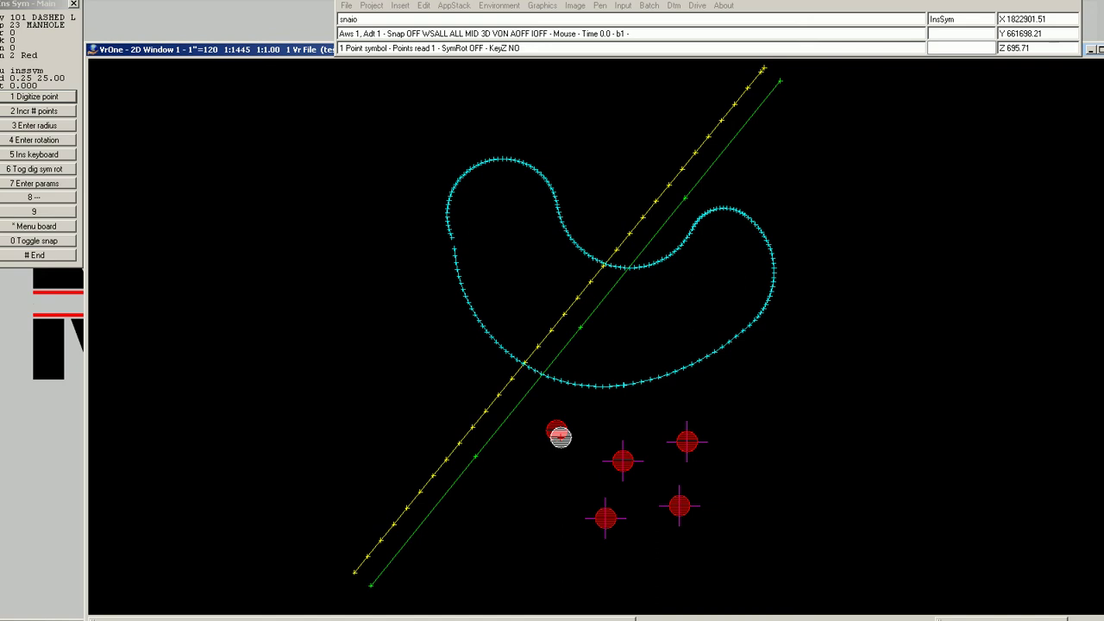
key("Return")
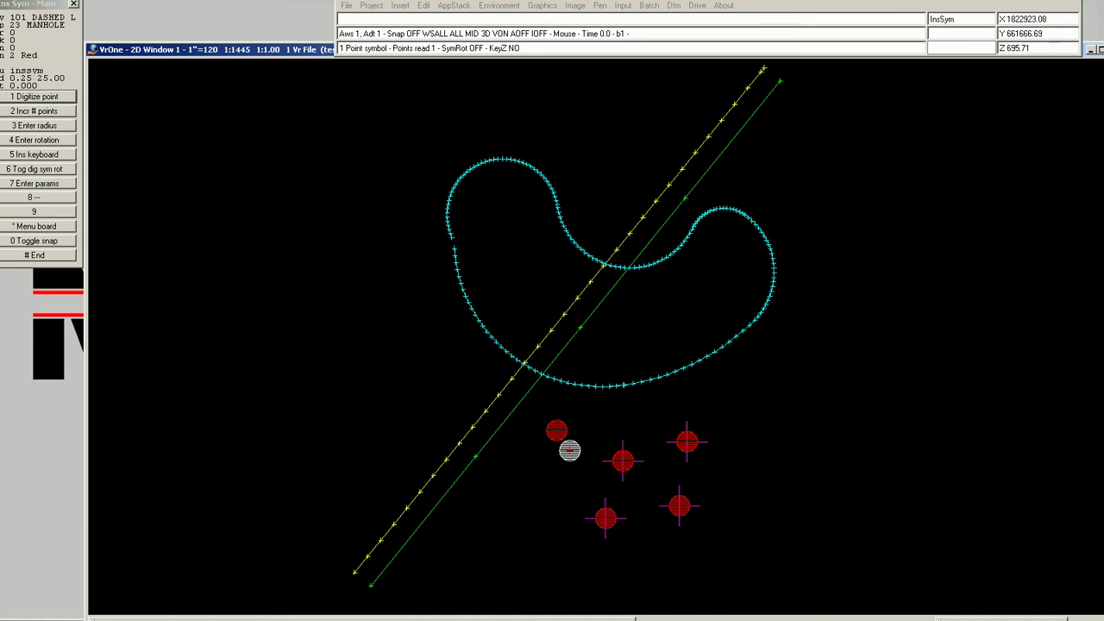
key("ctrl+z")
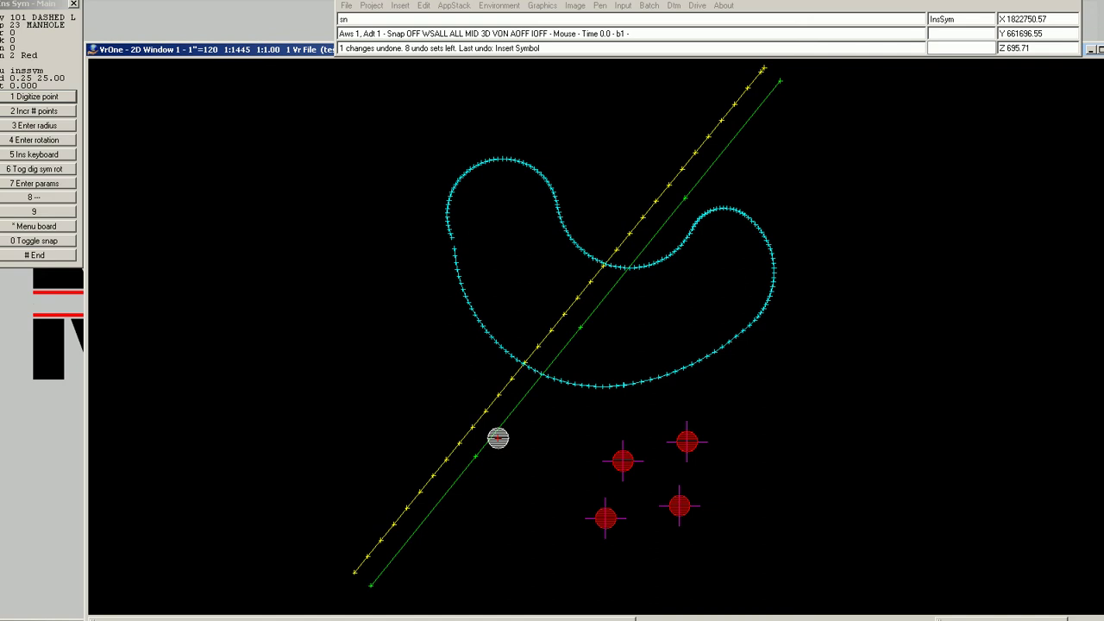
Step: Reopen the snap parameters, review the Verify snap and Ignore failed snaps settings and accept them as they are
key("shift+0")
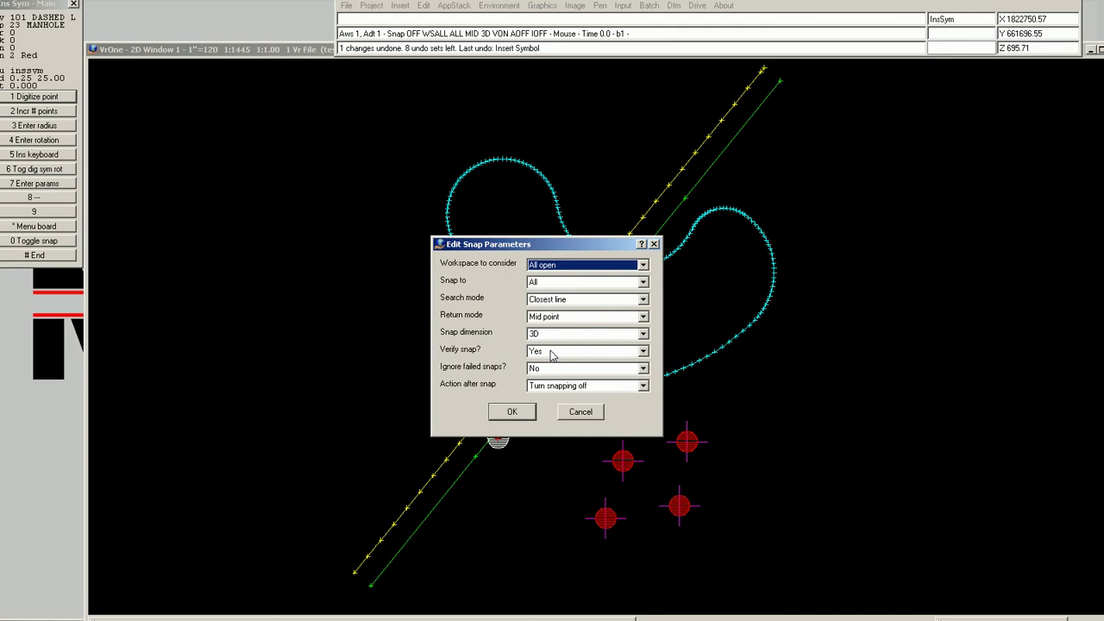
left_click(509, 412)
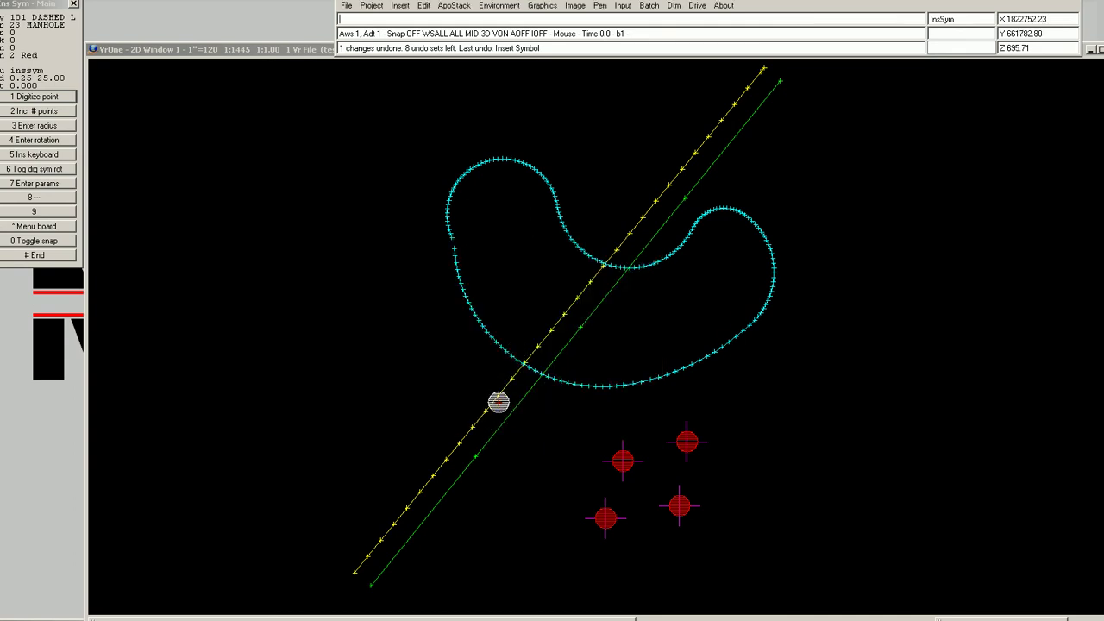
Step: Place an unsnapped test manhole on the yellow line below the cyan curve and undo it
left_click(491, 404)
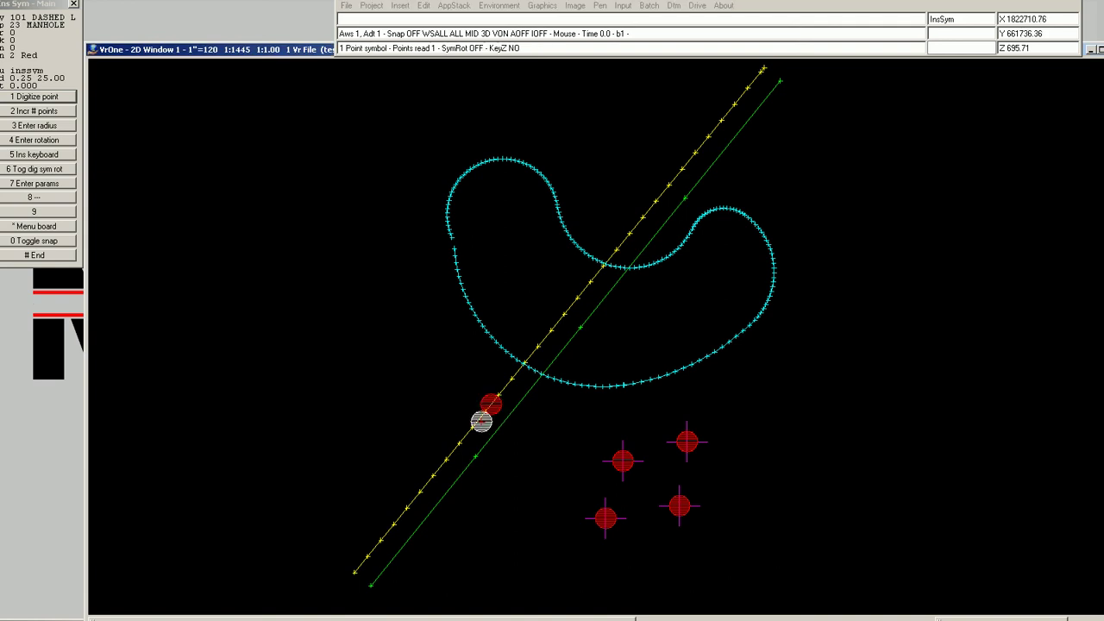
key("Return")
Step: Turn snapping on, insert a manhole snapped to the middle of the green line and try another near its upper vertex
key("0")
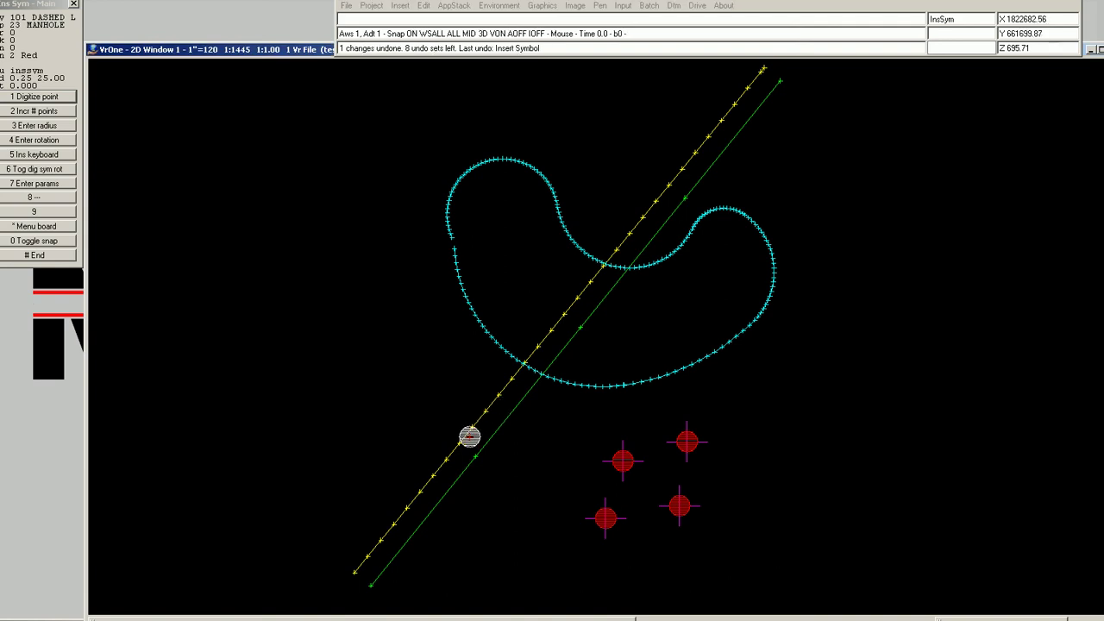
left_click(575, 332)
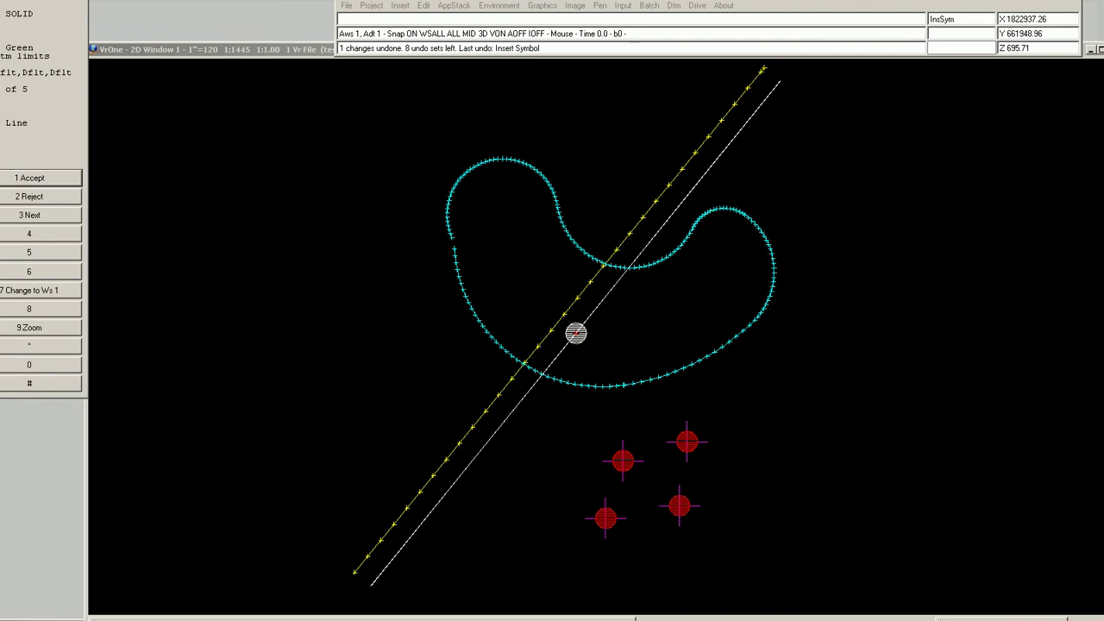
left_click(575, 333)
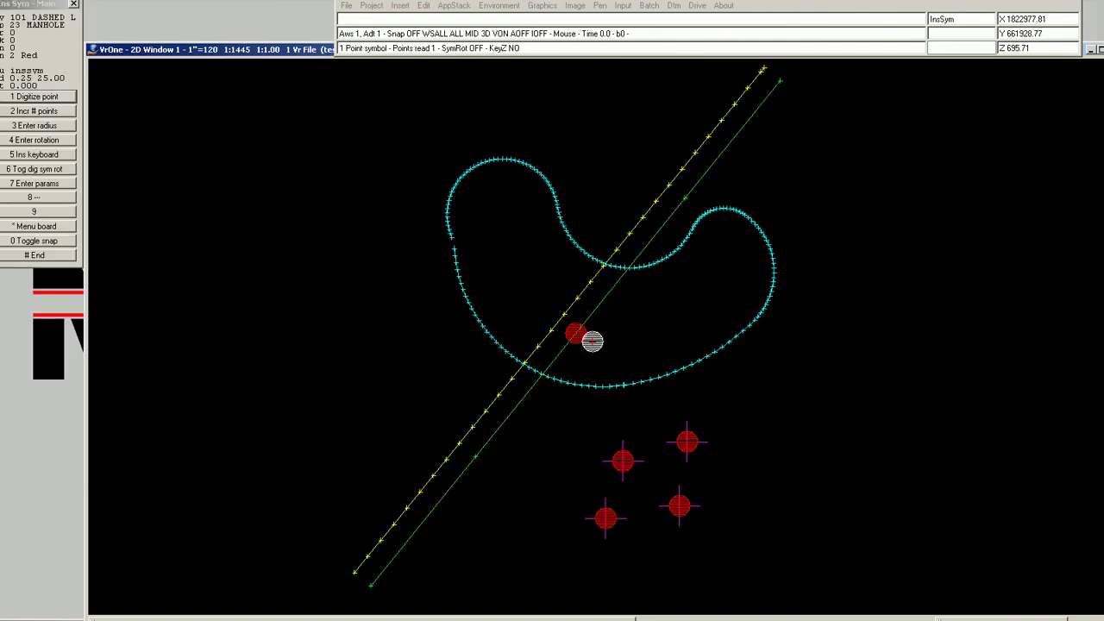
key("0")
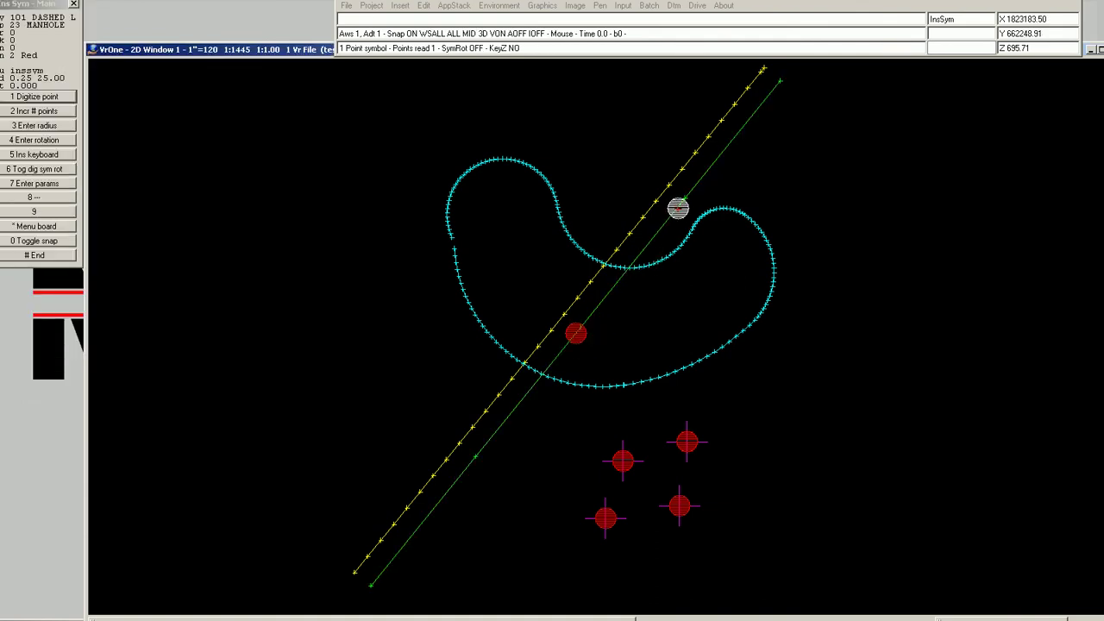
left_click(680, 206)
left_click(689, 201)
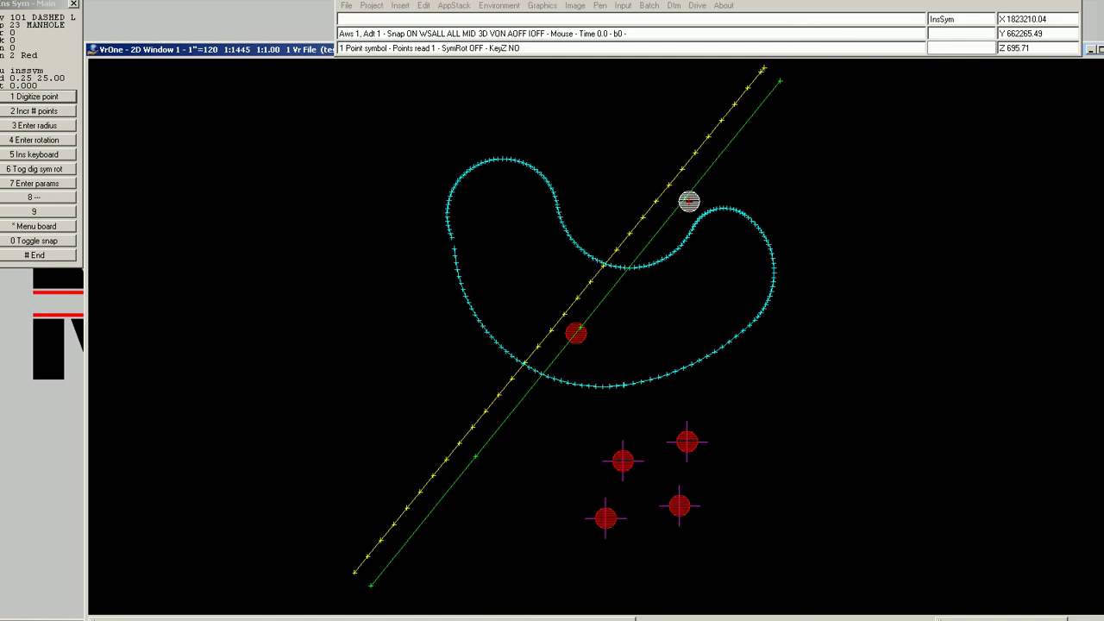
Step: Open the snap parameters with the sna command and set Return mode to Line point
type("sna")
key("Return")
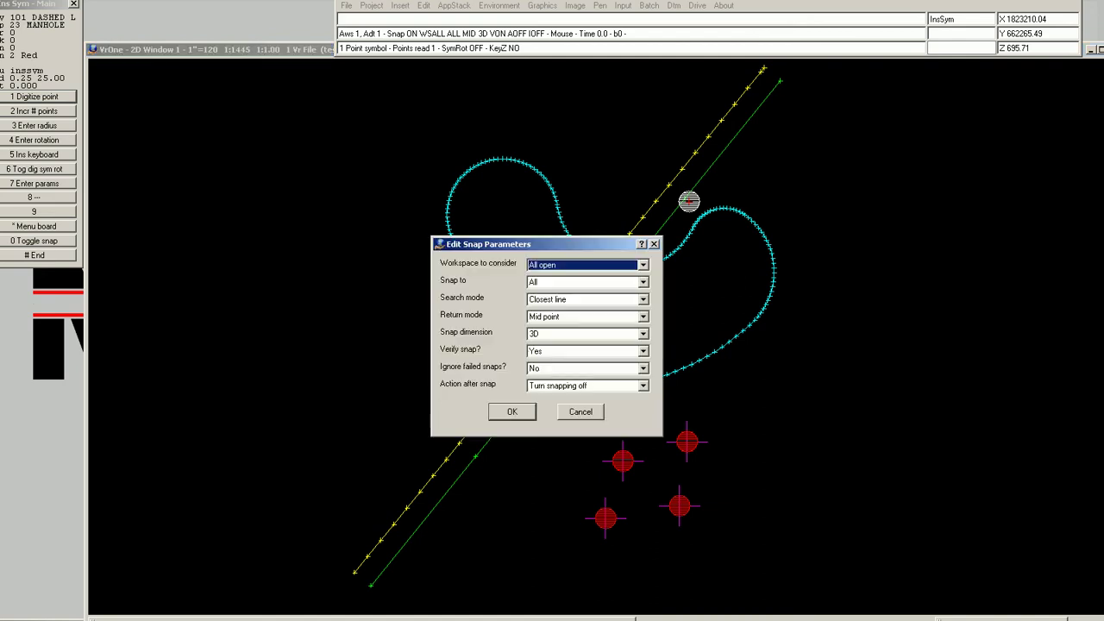
left_click(557, 316)
scroll(557, 318, "down", 1)
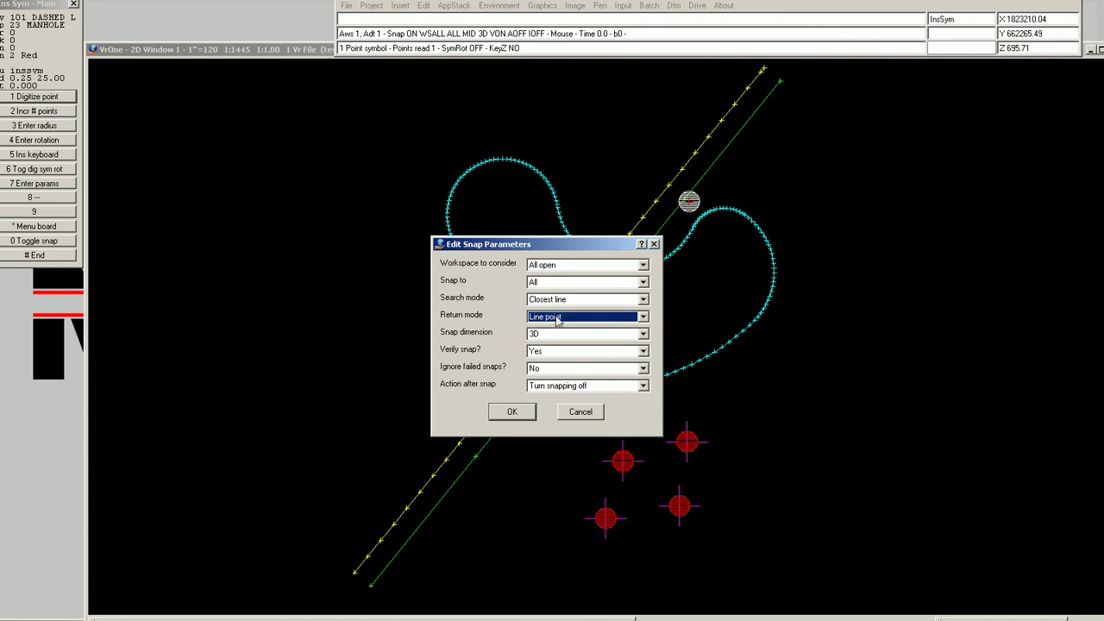
left_click(512, 412)
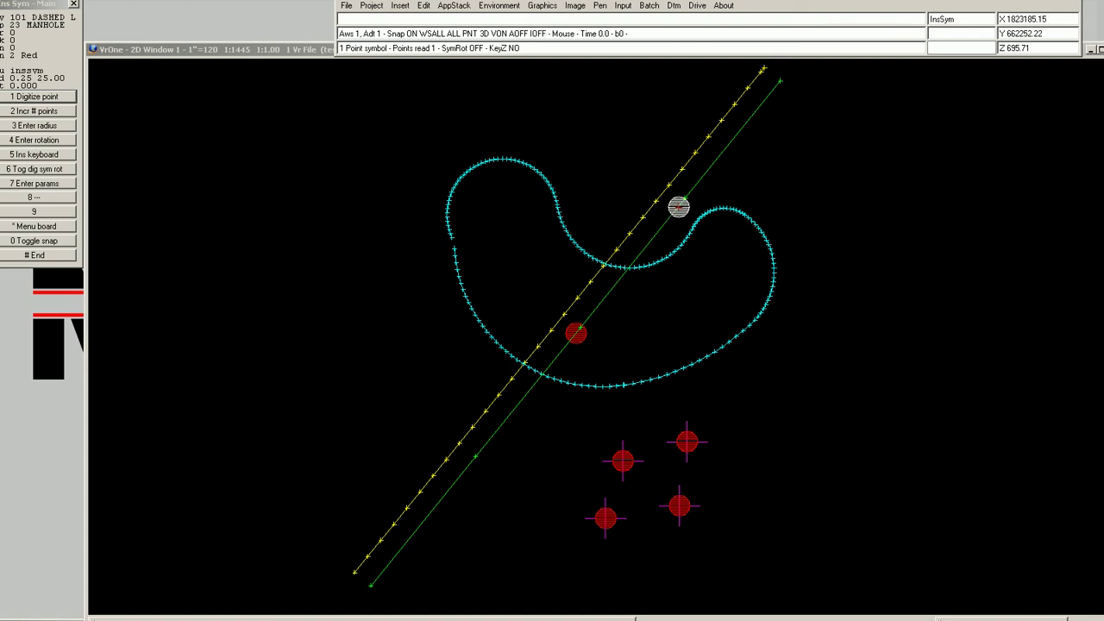
Step: Insert a manhole snapped to the green line's vertex beside the cyan curve, accept the line and turn snapping on again
key("0")
left_click(685, 197)
left_click(684, 197)
key("0")
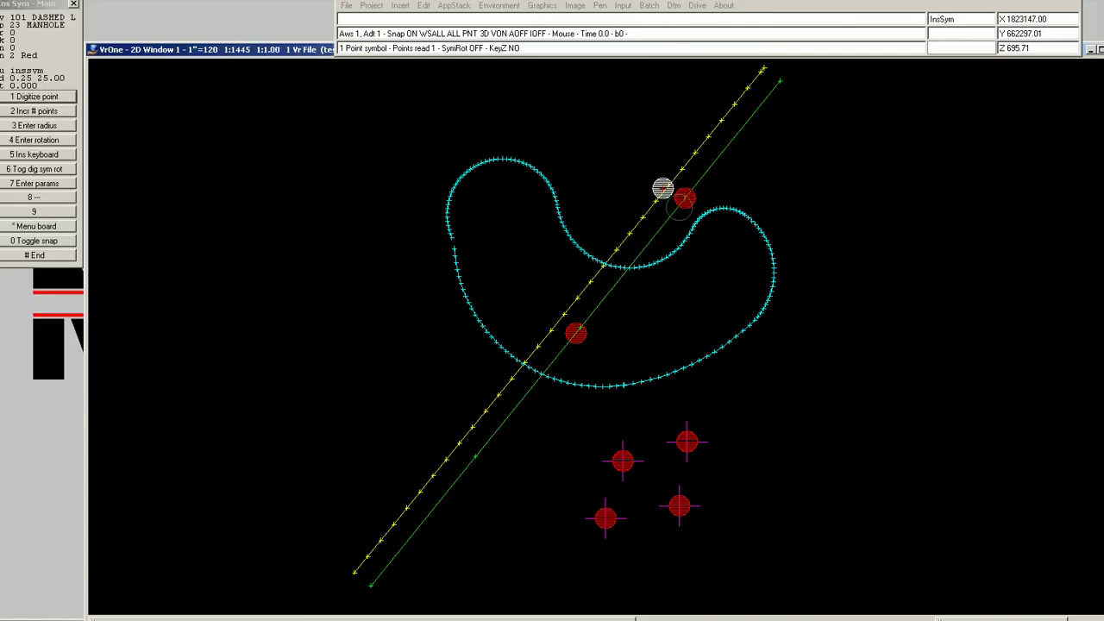
Step: Insert five manholes snapped to vertices along the yellow line, accepting the found line each time
left_click(667, 184)
left_click(665, 183)
left_click(643, 215)
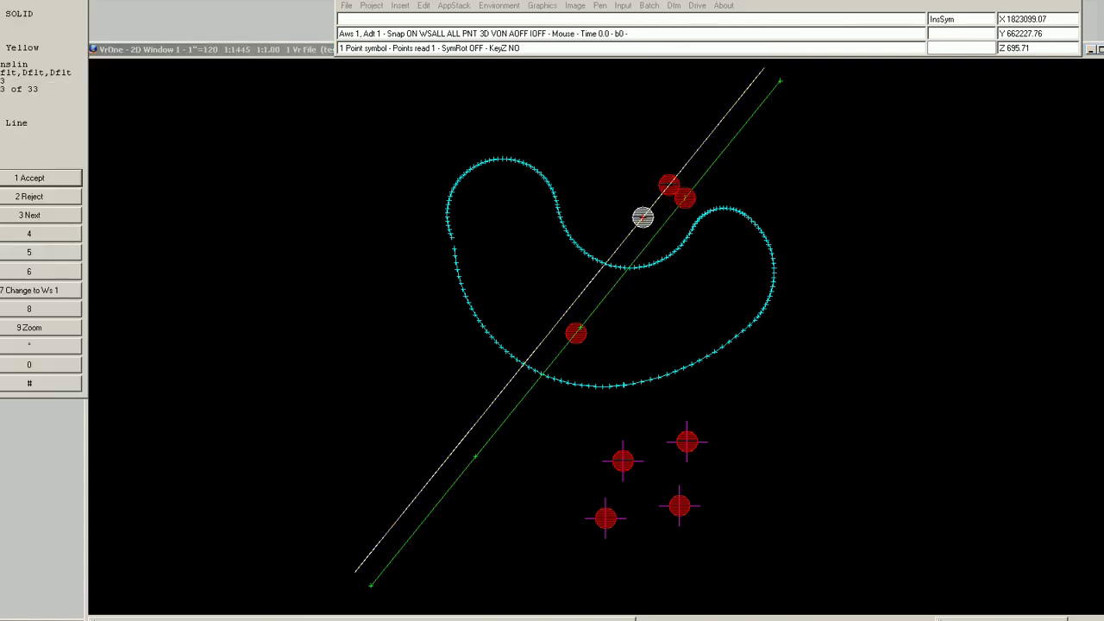
left_click(642, 216)
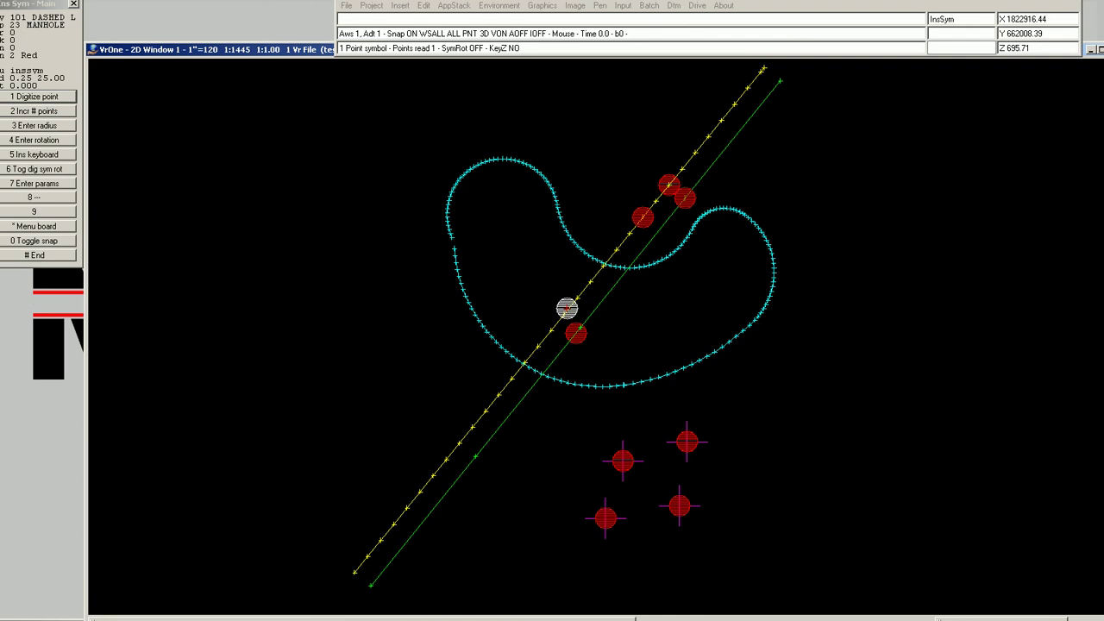
left_click(565, 312)
left_click(564, 312)
left_click(491, 404)
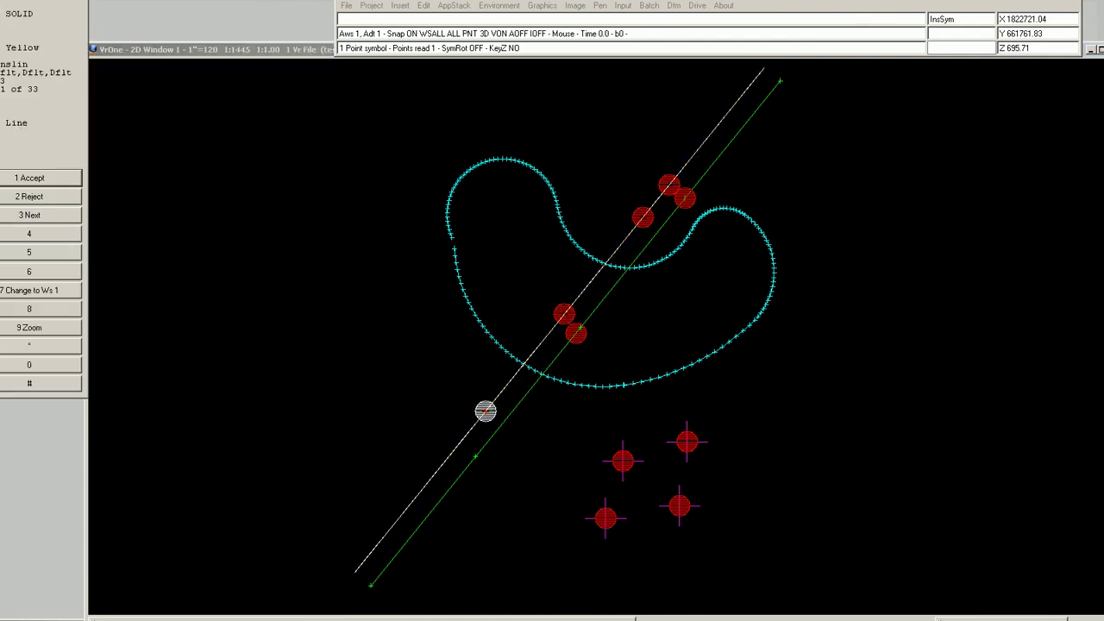
left_click(488, 407)
left_click(419, 492)
left_click(419, 492)
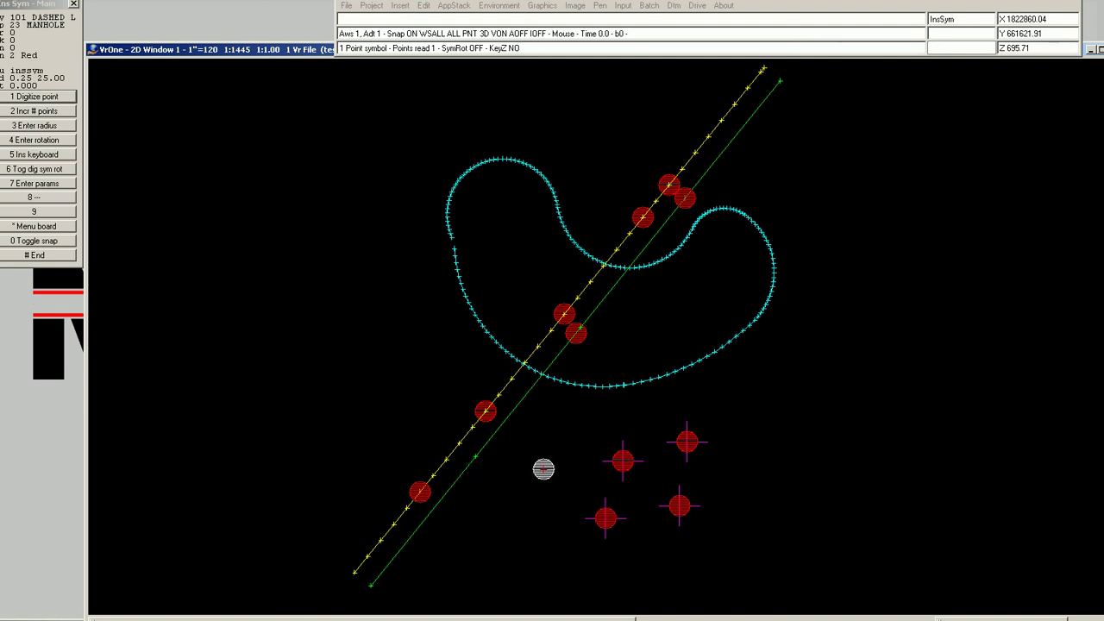
Step: Insert three more snapped manholes, one on the green line's lower vertex and two on the yellow line's upper vertices
key("0")
key("1")
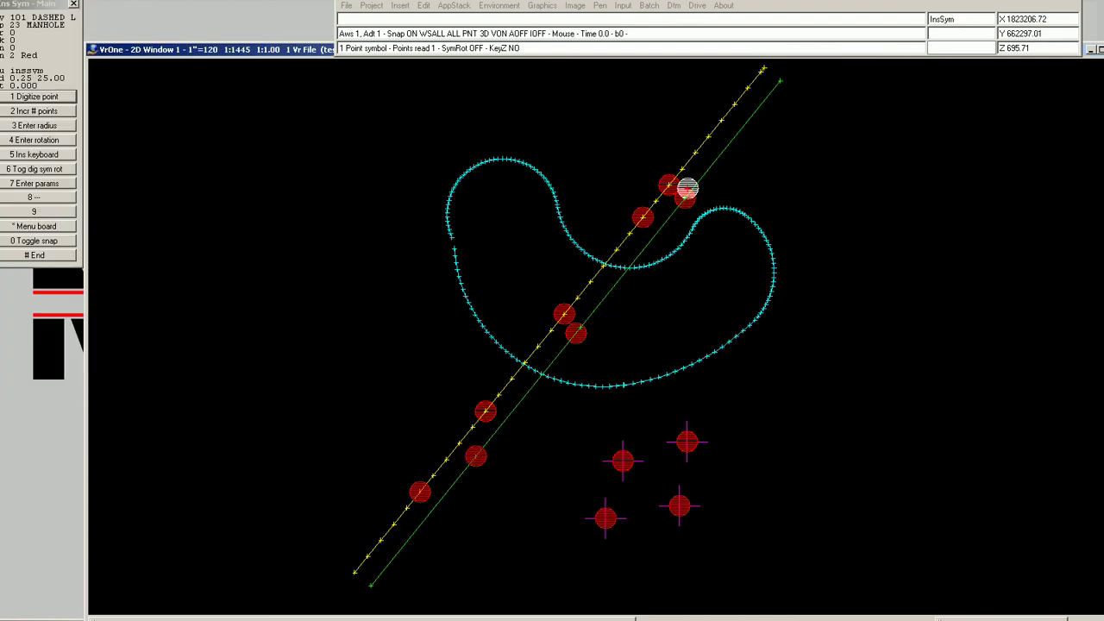
key("0")
key("1")
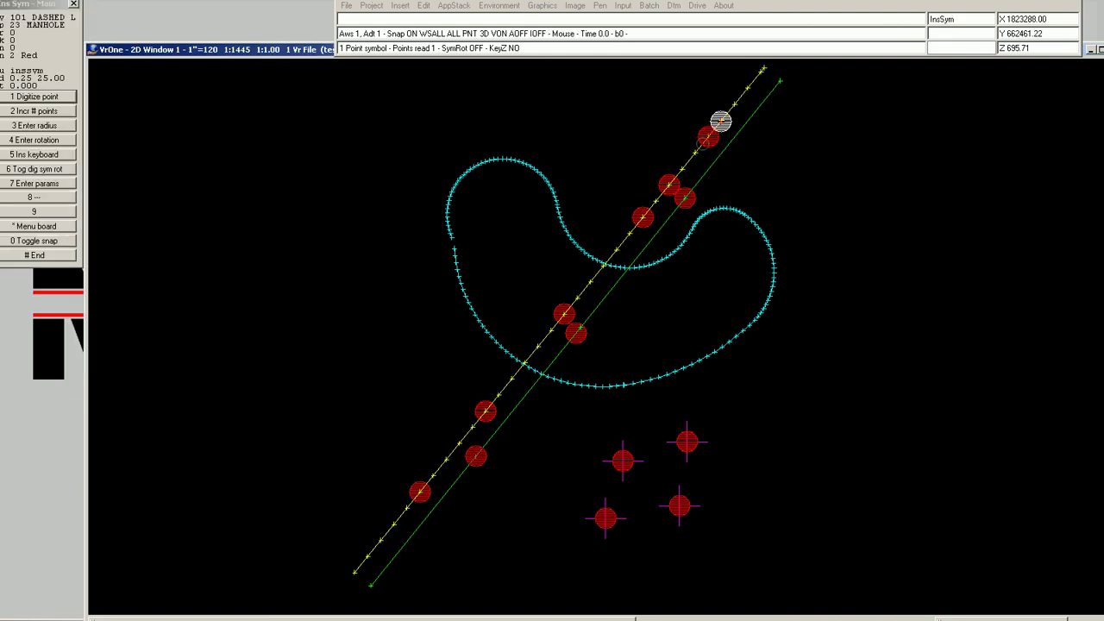
key("0")
key("1")
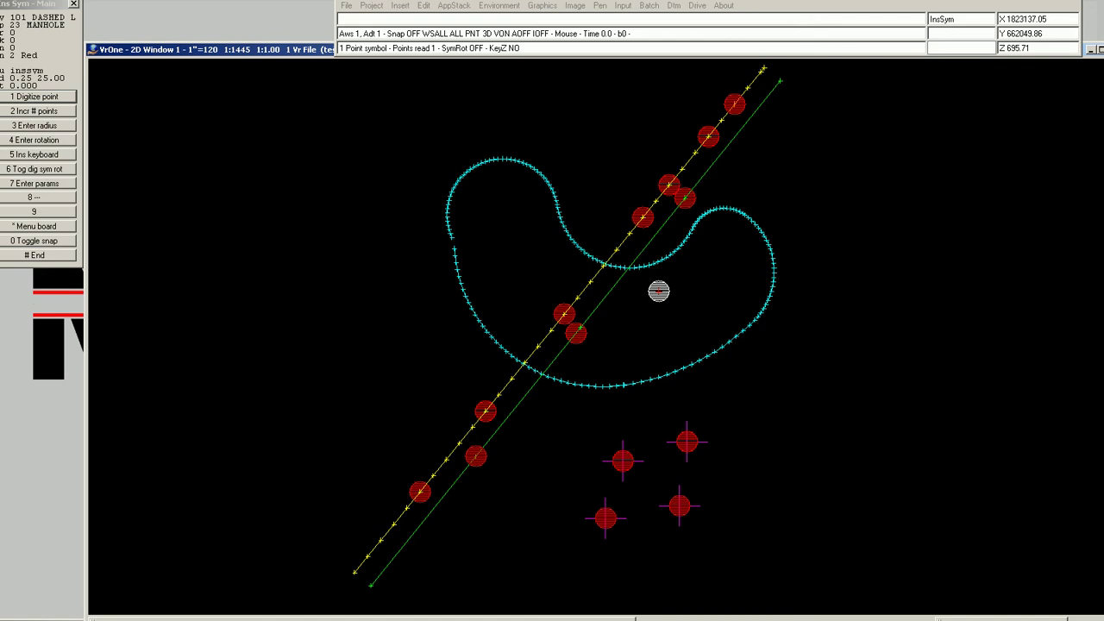
Step: Remove all the inserted manholes, leaving only the lines, the curve and the magenta crosses
type("rd")
key("Return")
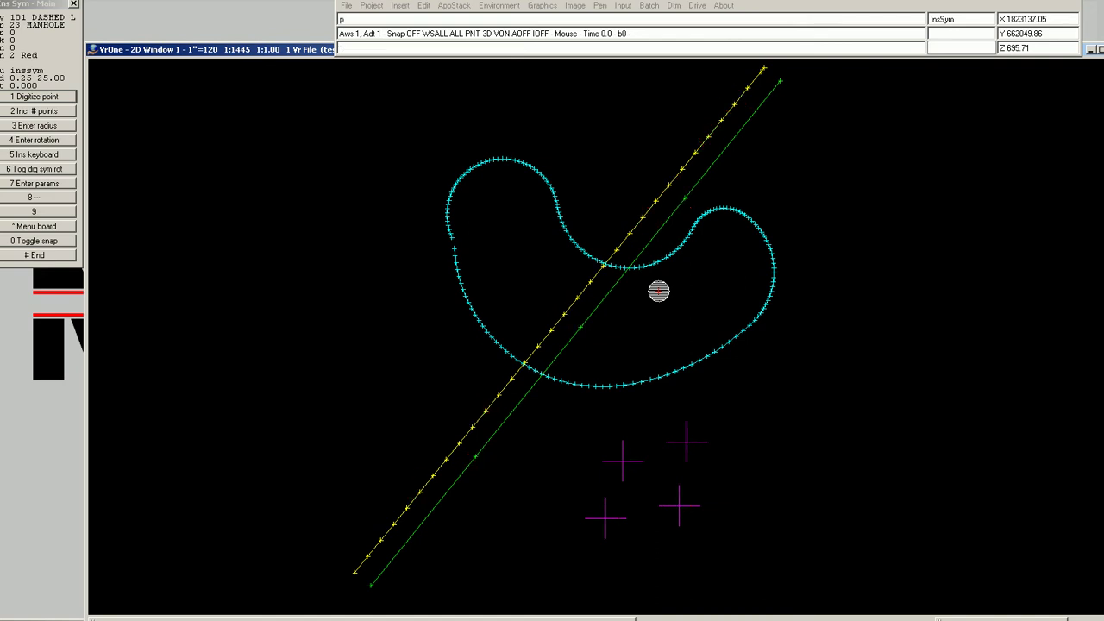
key("Return")
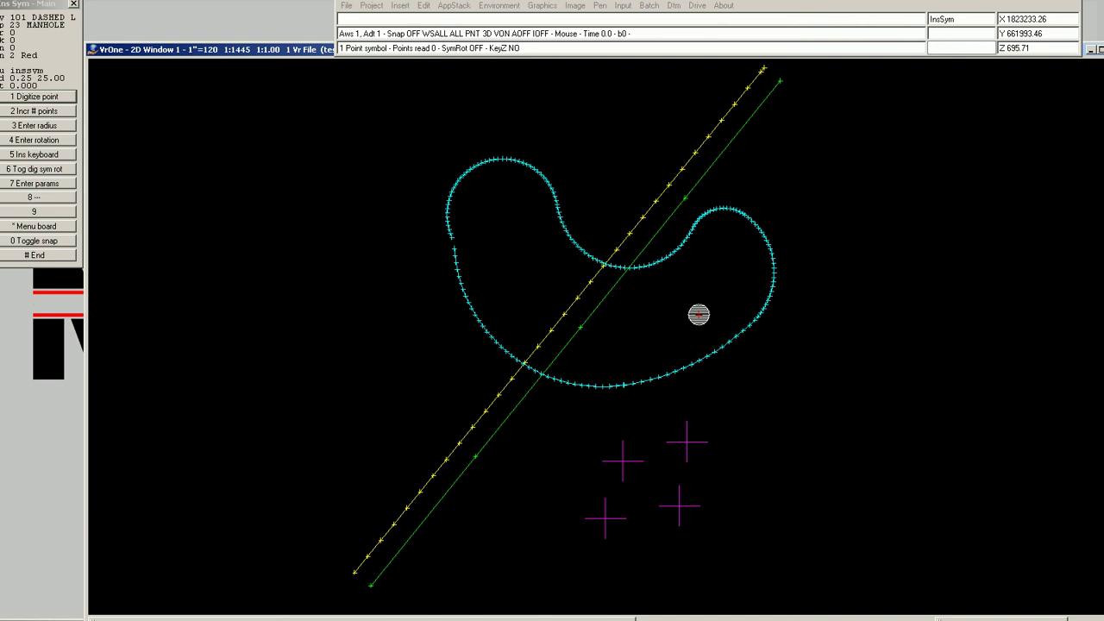
Step: Switch the snap return mode to INT by command and turn snapping on
type("naint")
key("Return")
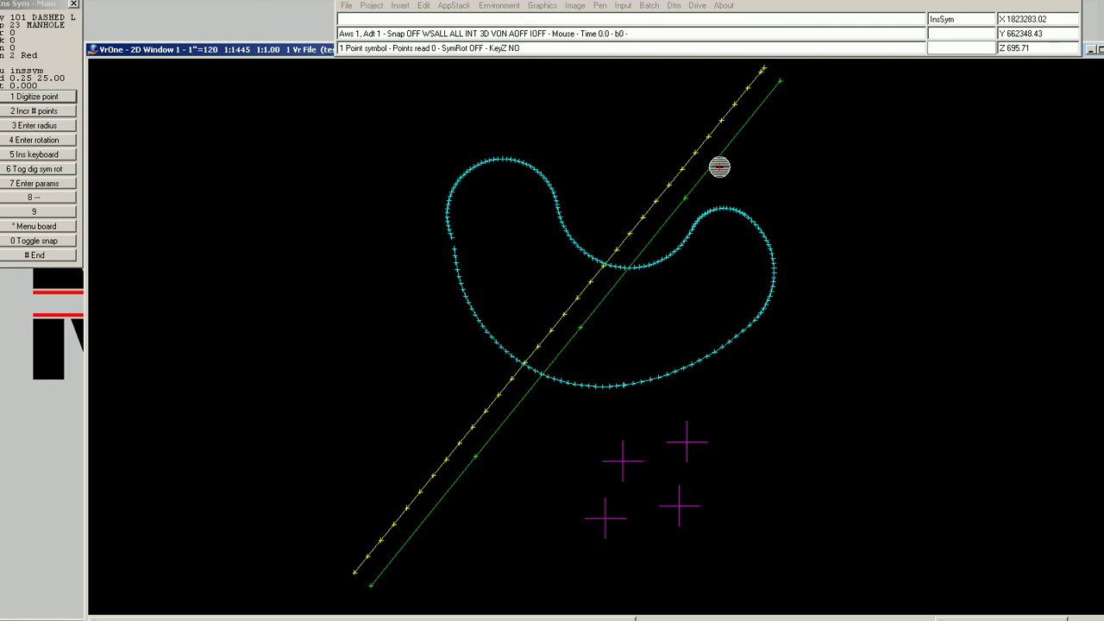
key("0")
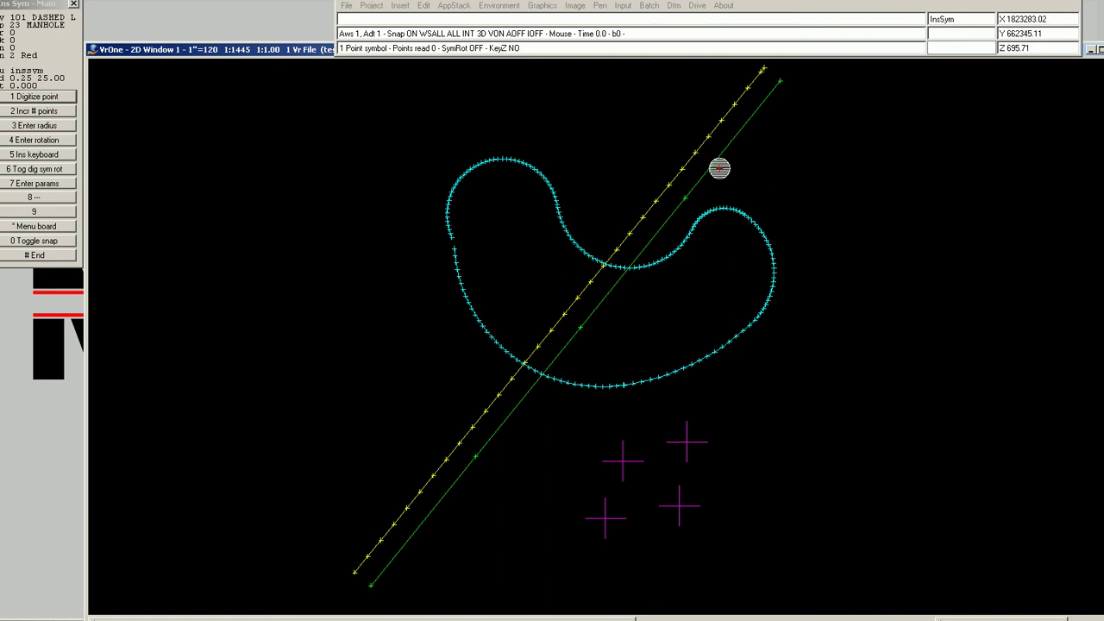
Step: Insert three manholes snapped to arbitrary points along the upper part of the green line, accepting the line and re-enabling snapping
left_click(719, 168)
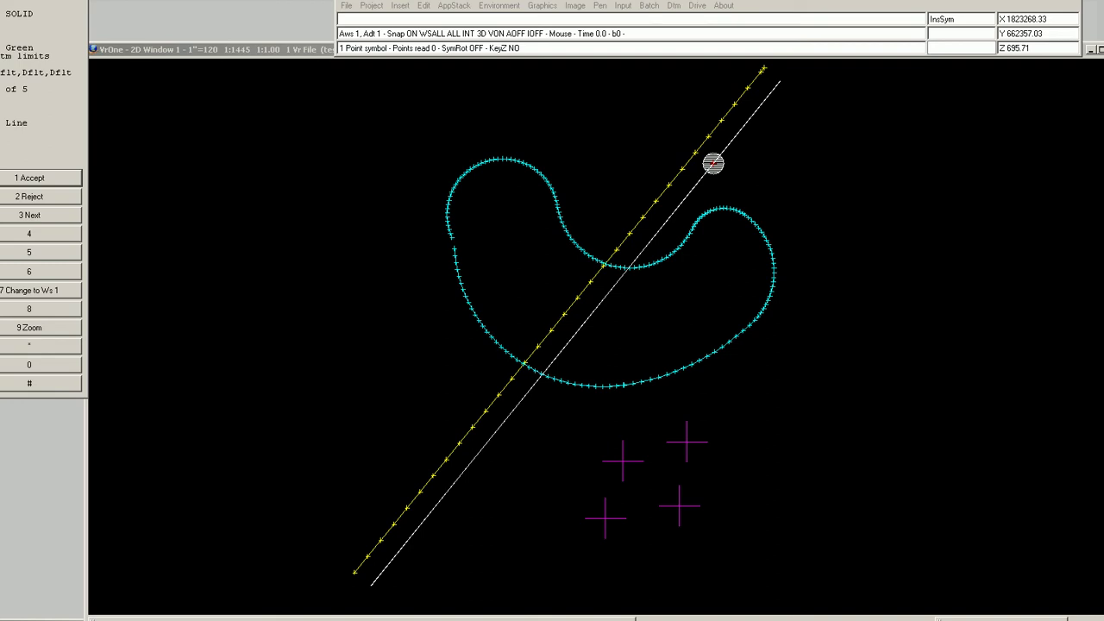
left_click(714, 163)
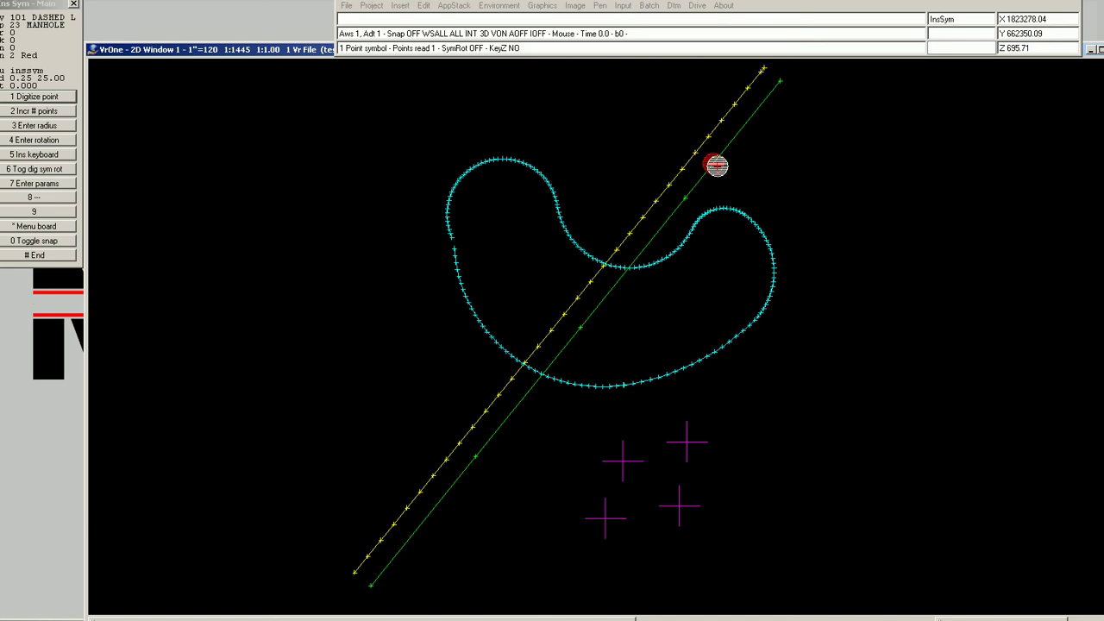
key("0")
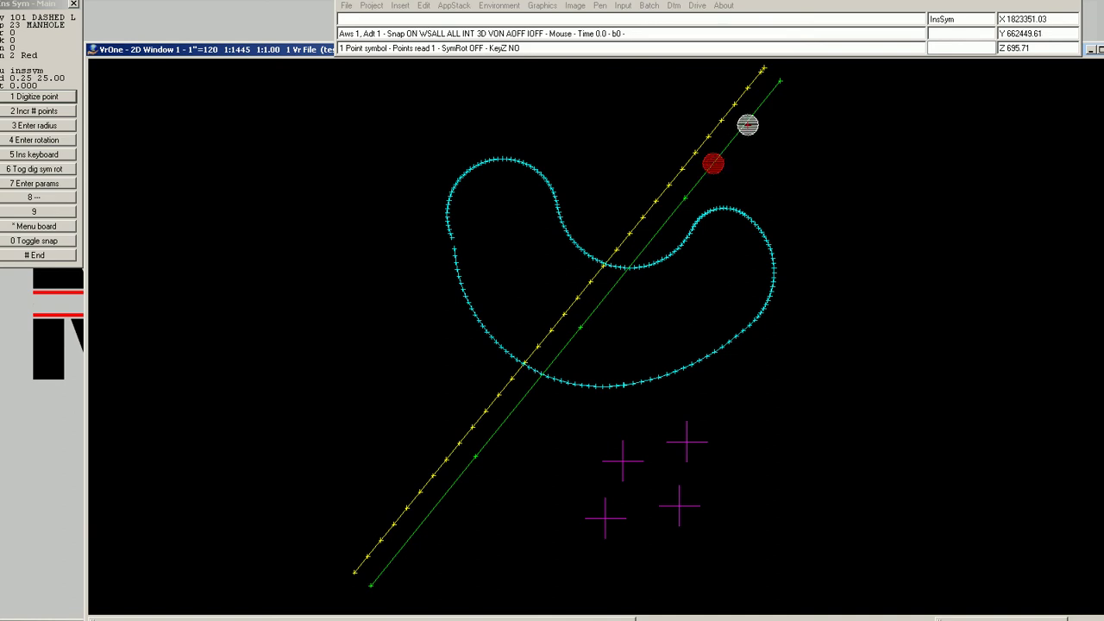
left_click(747, 125)
key("1")
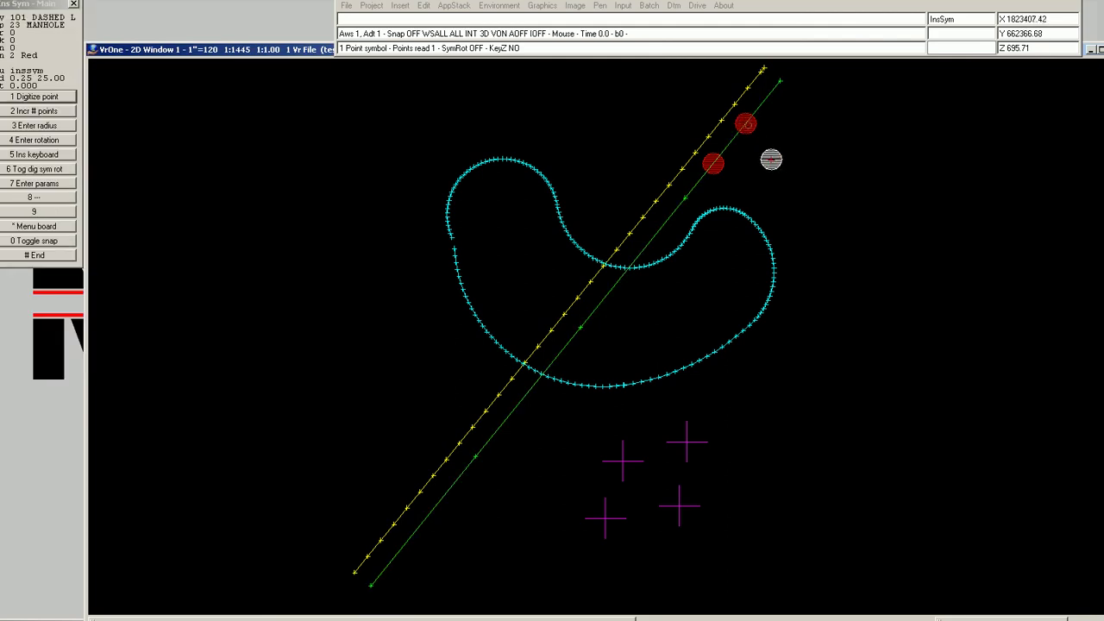
key("0")
left_click(664, 222)
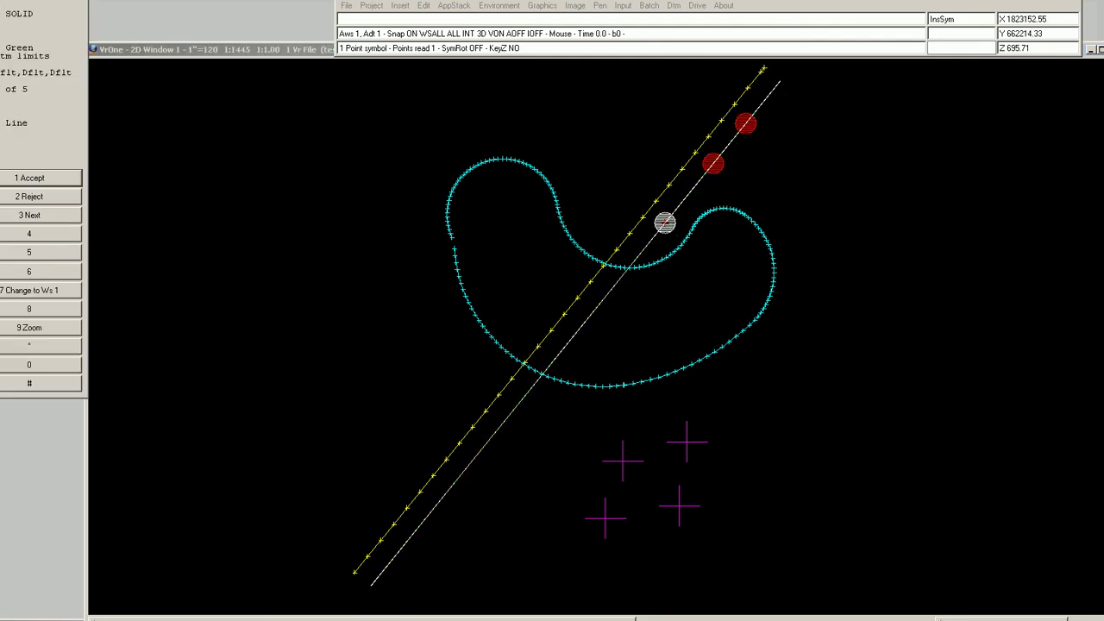
key("1")
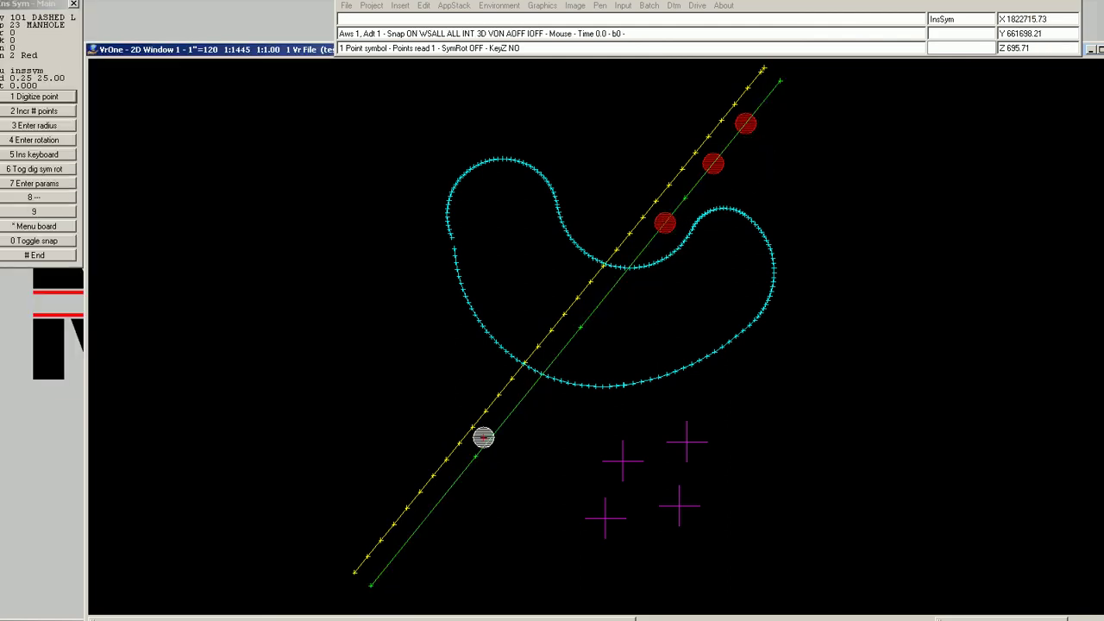
Step: Insert two more manholes snapped to points between vertices on the lower part of the green line
left_click(498, 428)
key("1")
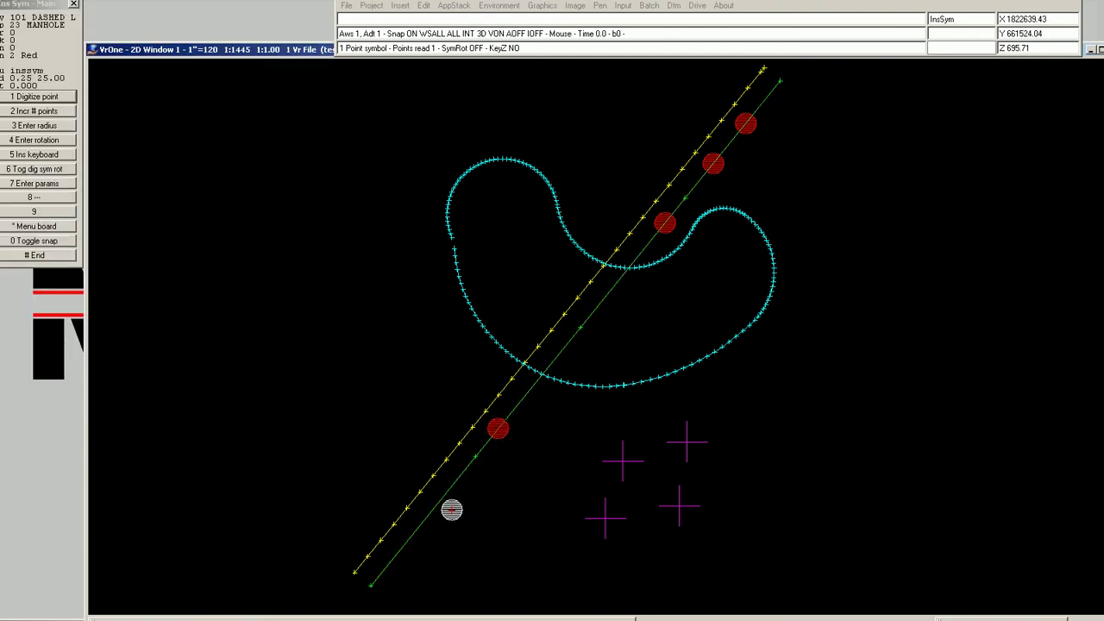
left_click(451, 509)
key("1")
key("0")
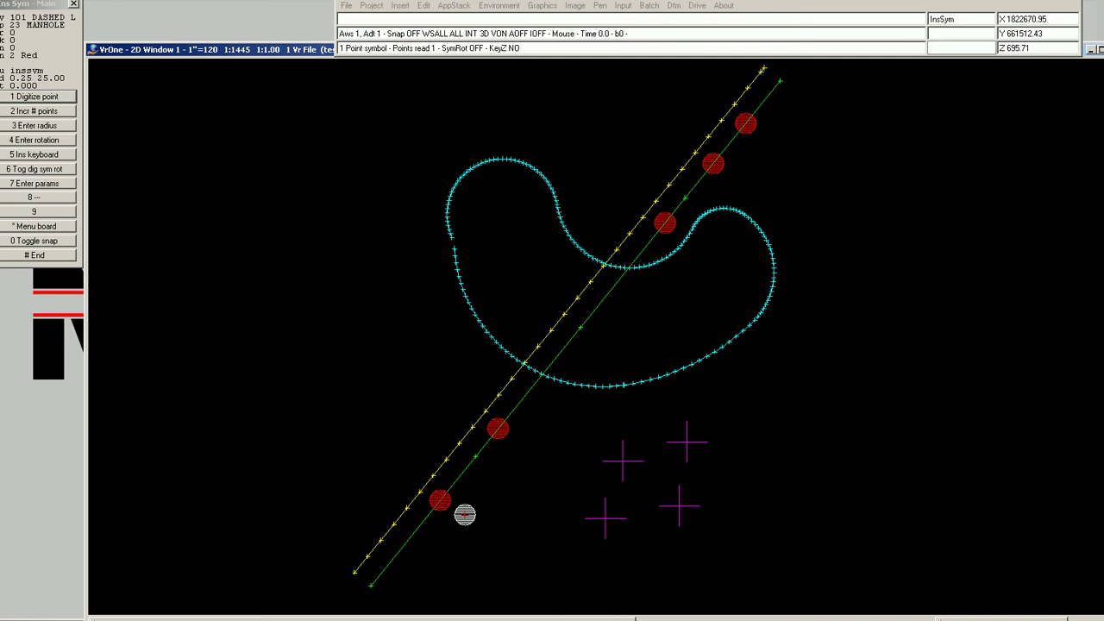
Step: Switch the snap return mode back to PNT by command and turn snapping on
type("snappnt")
key("Return")
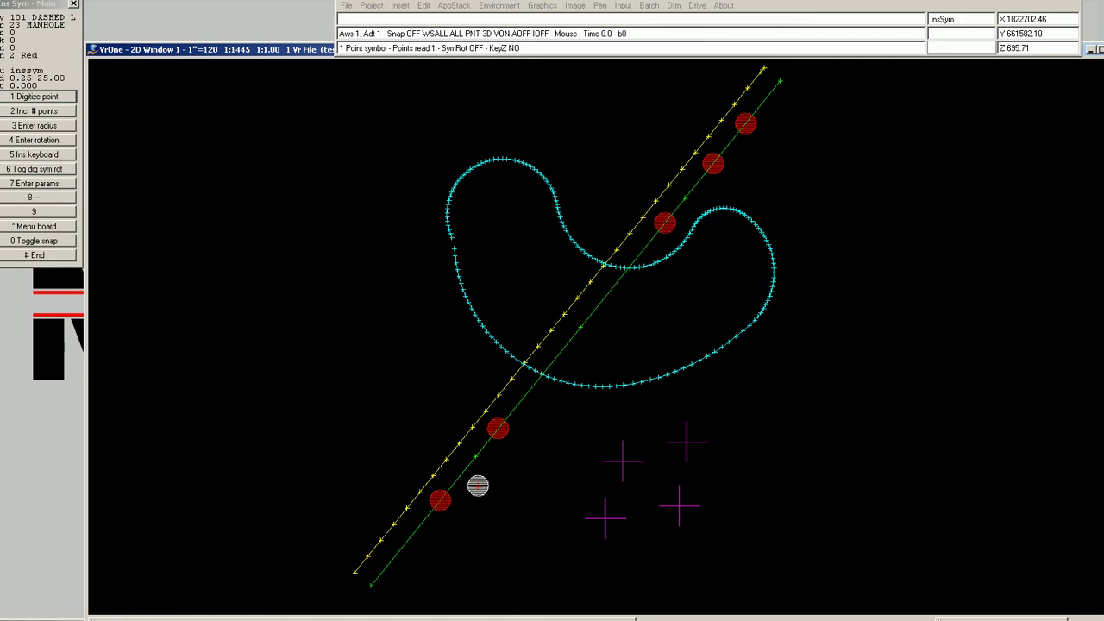
key("0")
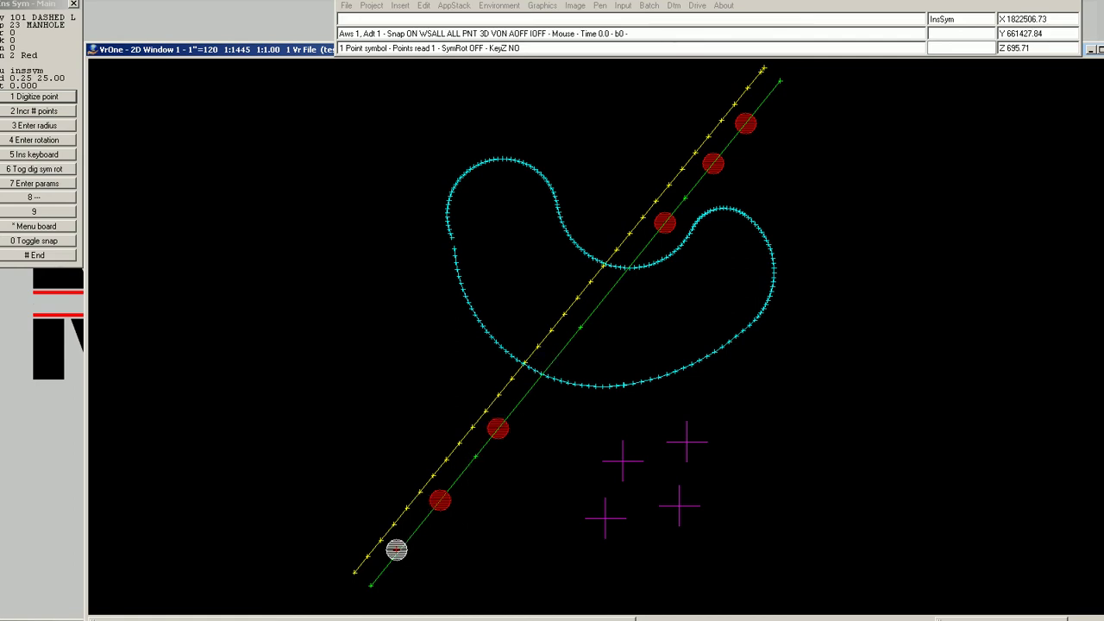
Step: Insert manholes snapped to the green line's lower end point and its nearest vertex above, accepting the found line each time
left_click(393, 557)
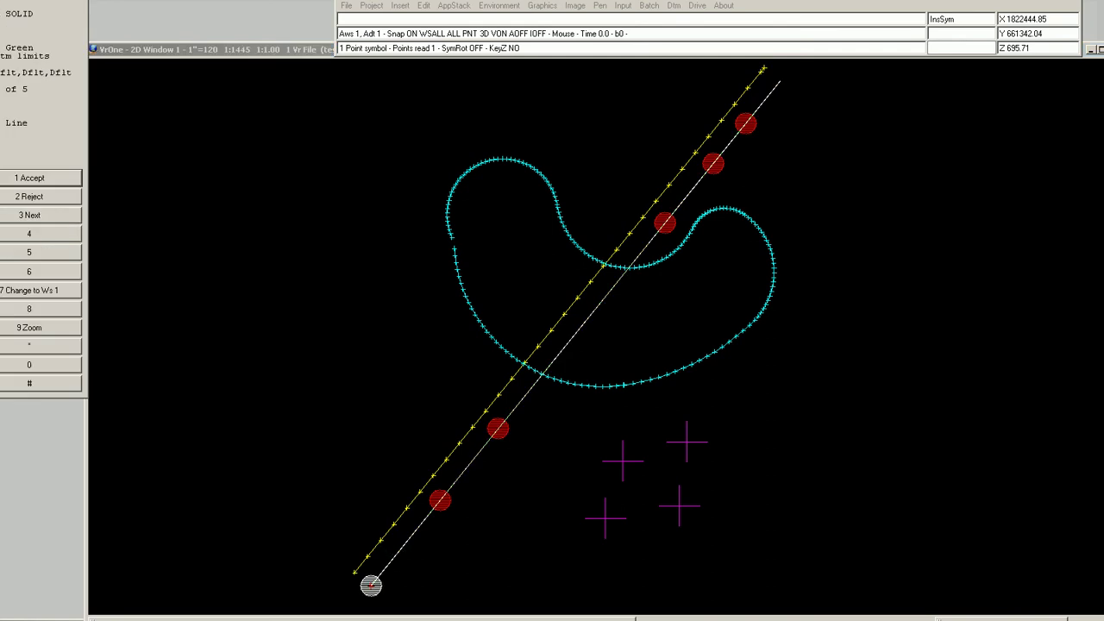
key("1")
left_click(417, 536)
key("1")
left_click(475, 454)
key("1")
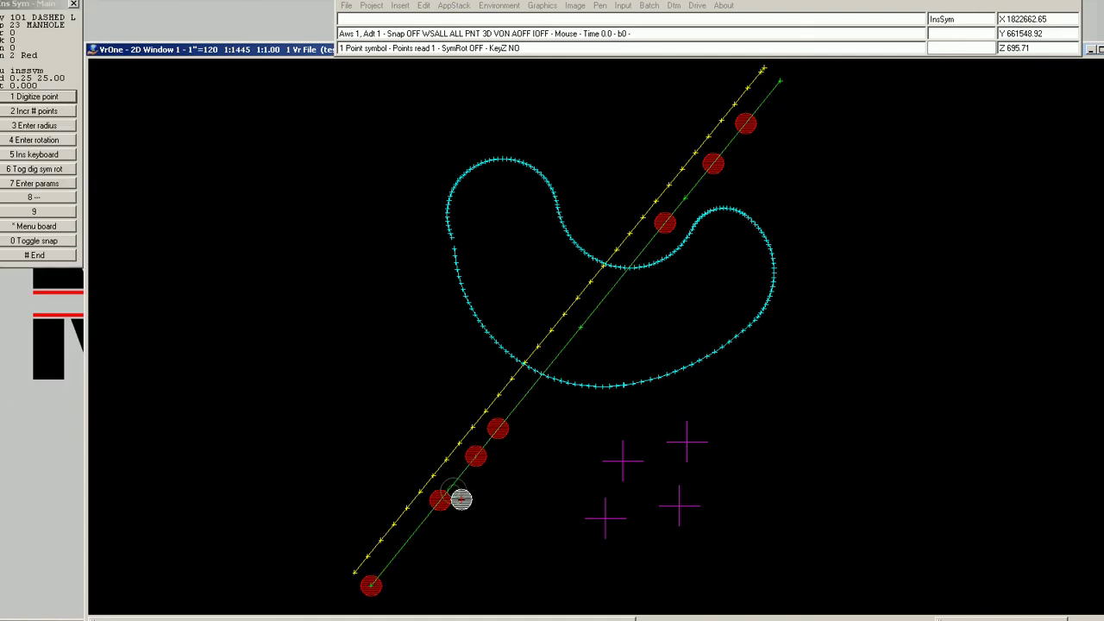
left_click(431, 522)
key("1")
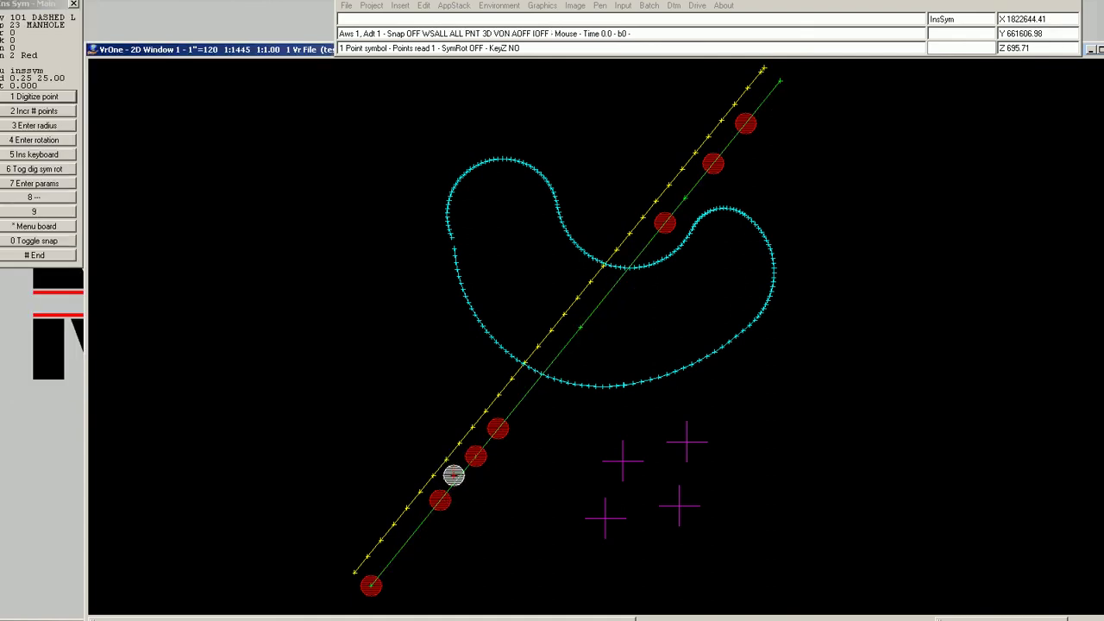
Step: Set the snap return mode to INT by command, enable snapping, and insert a manhole between the two lowest vertices of the green line
type("sna")
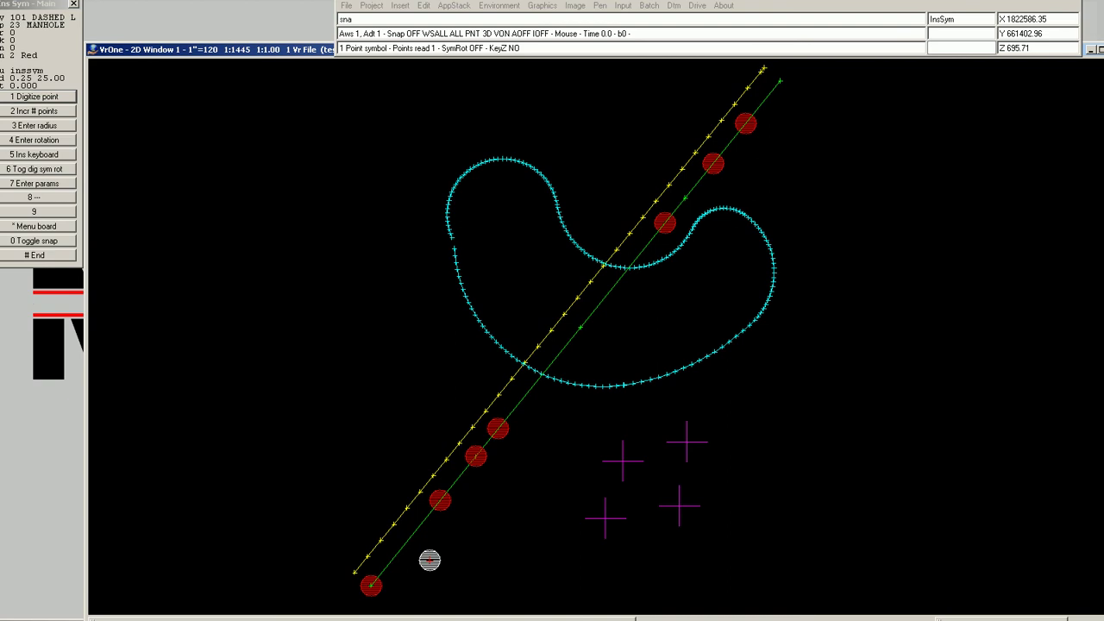
type("in")
key("Return")
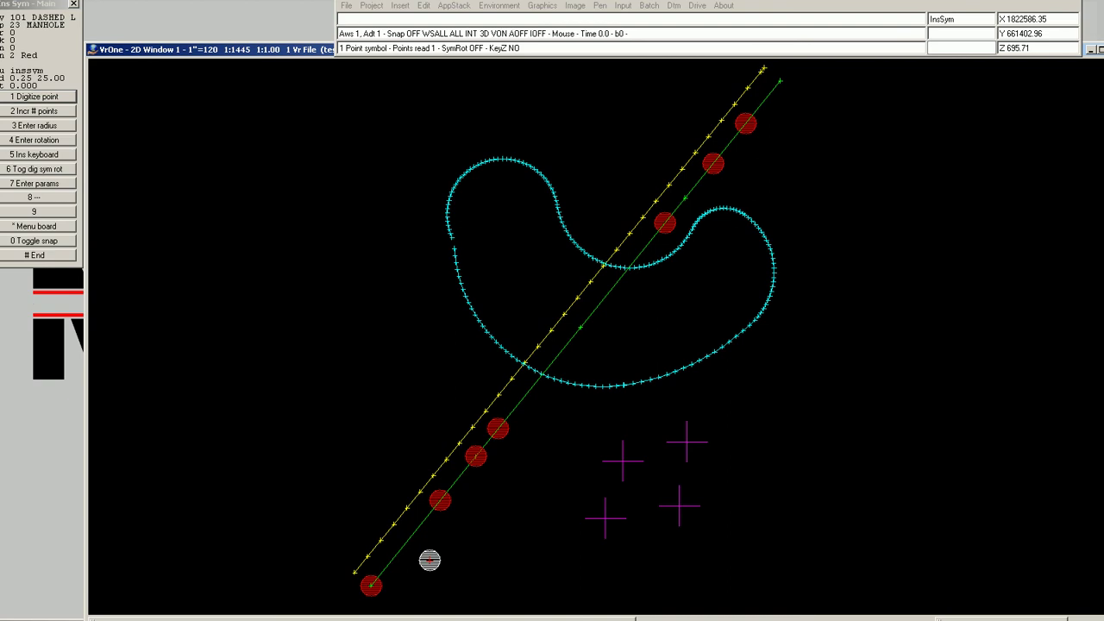
key("0")
left_click(410, 540)
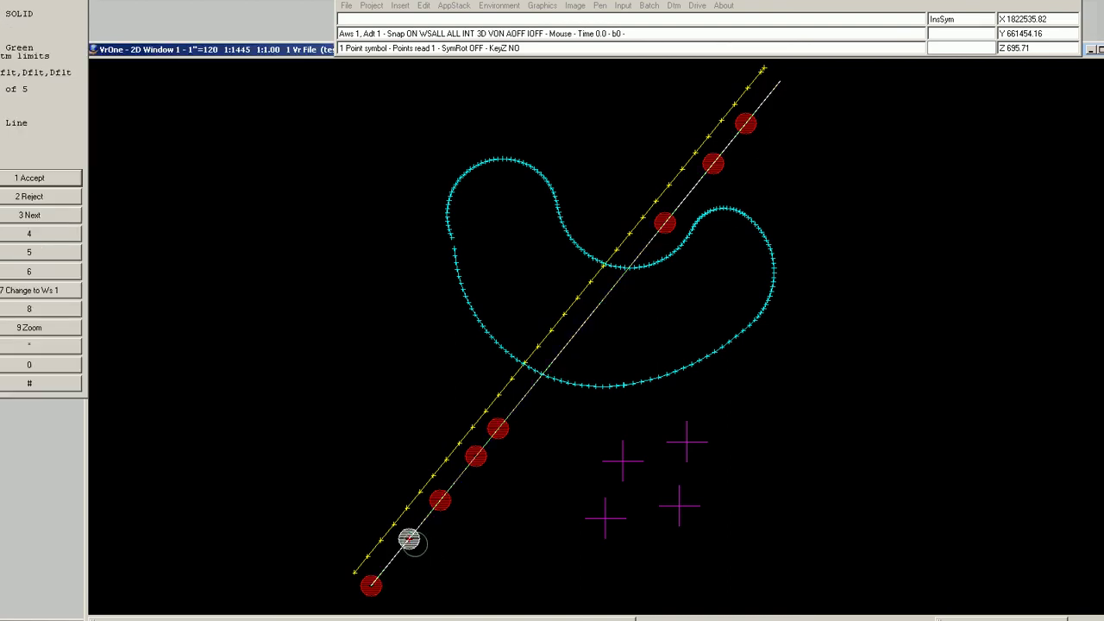
key("1")
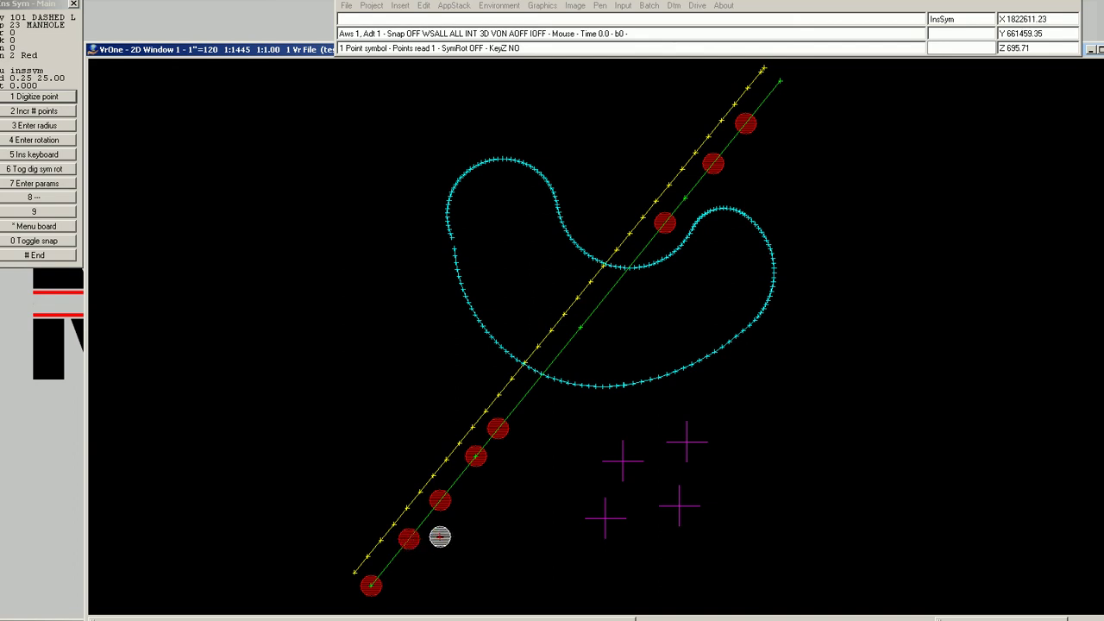
Step: Delete all manhole symbols on layer 23 with the dellay command
type("dellay 23")
key("Return")
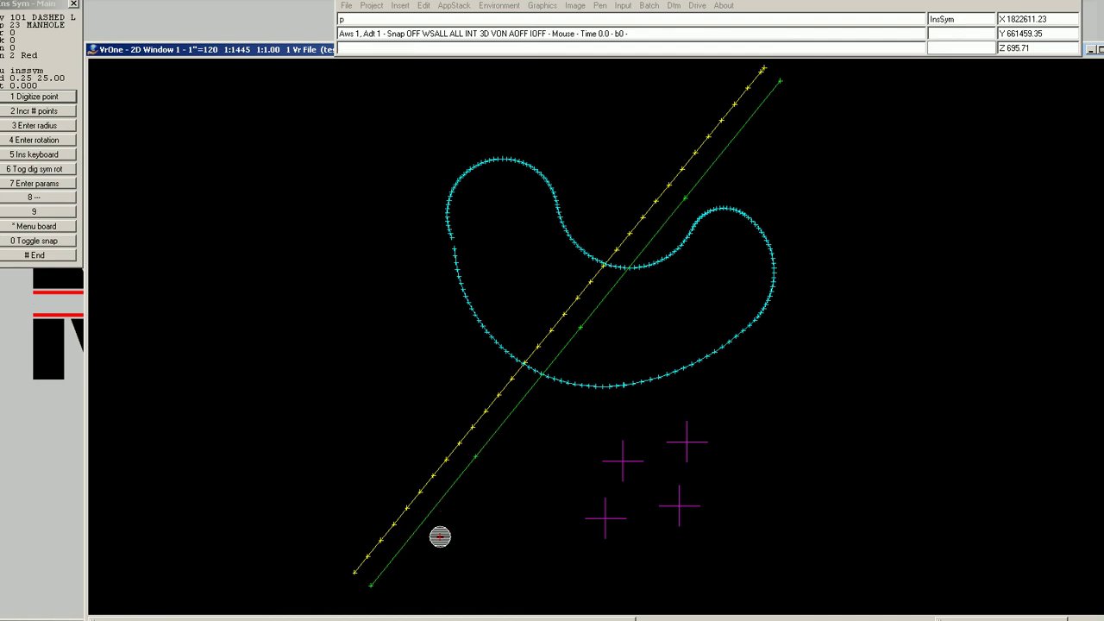
key("Return")
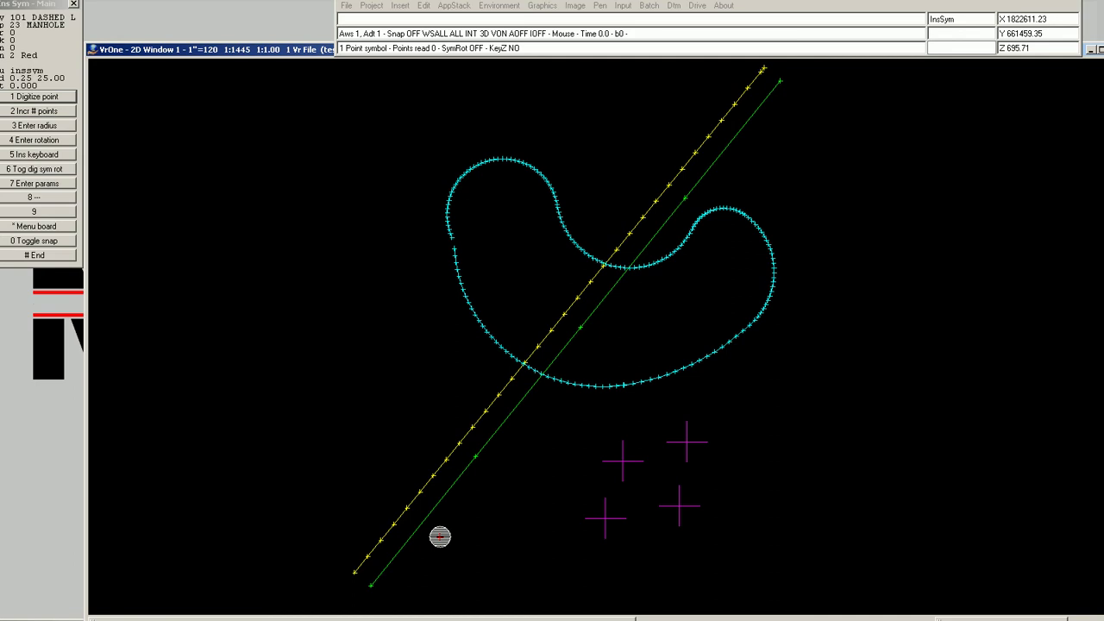
Step: Set the snap return mode to MID by command, enable snapping, and insert a manhole at the green line's midpoint
type("snami")
key("Return")
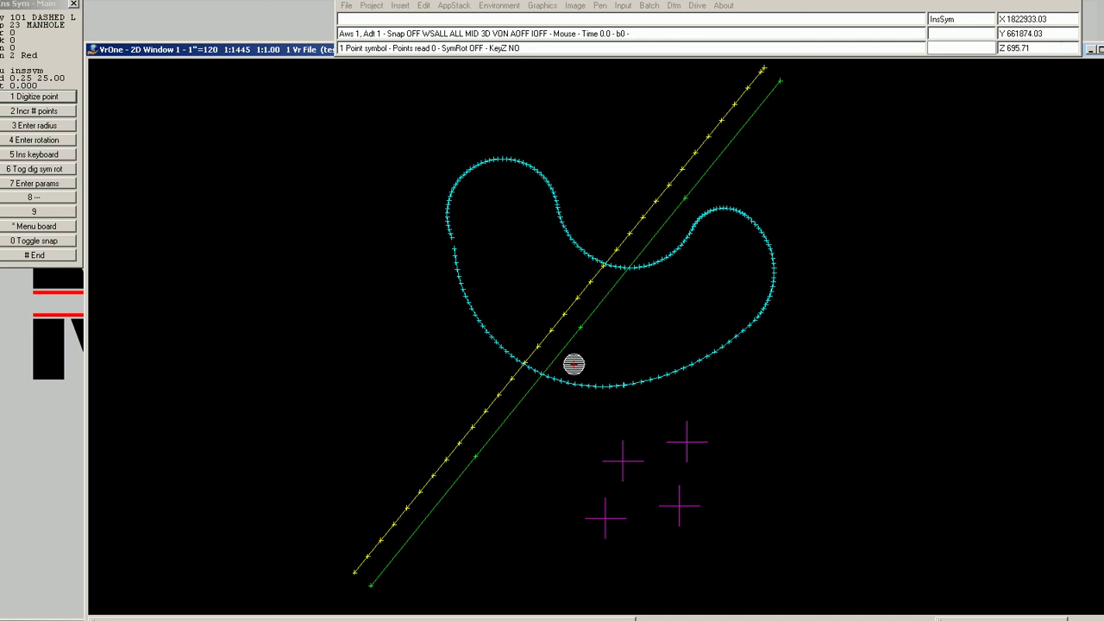
key("0")
left_click(733, 138)
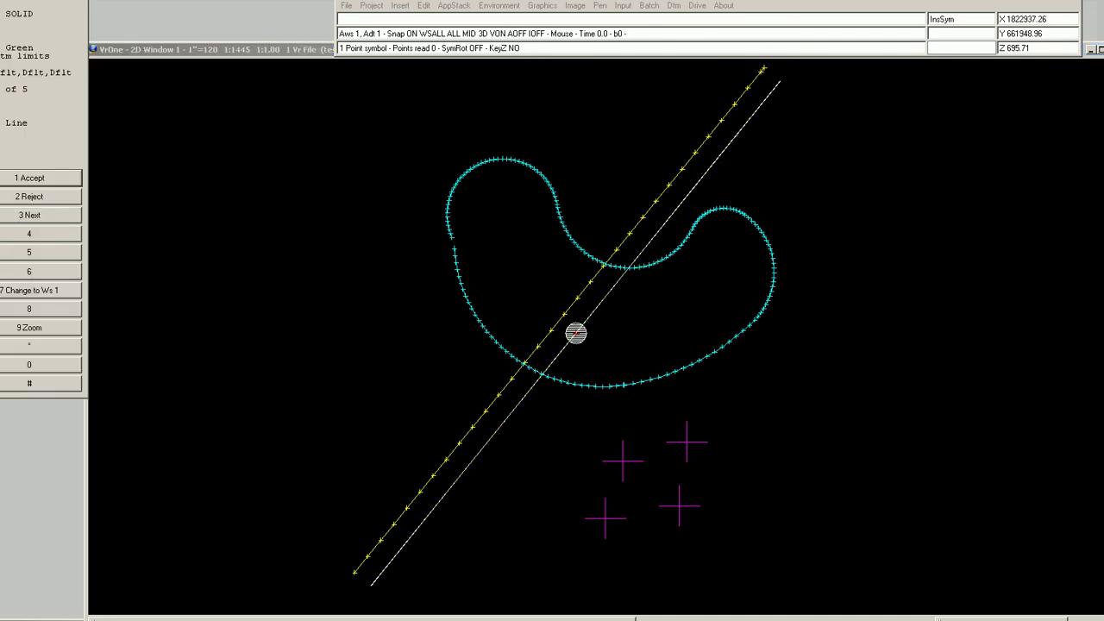
left_click(737, 136)
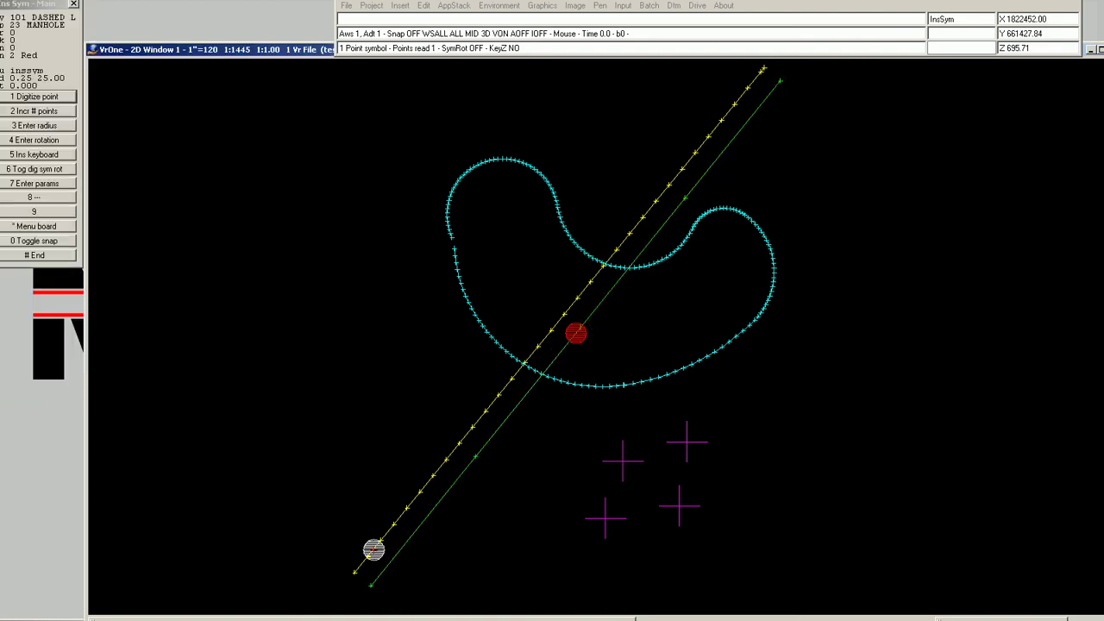
Step: Insert manholes snapped to the midpoints of the yellow line and the cyan curve, accepting the found line each time
left_click(557, 319)
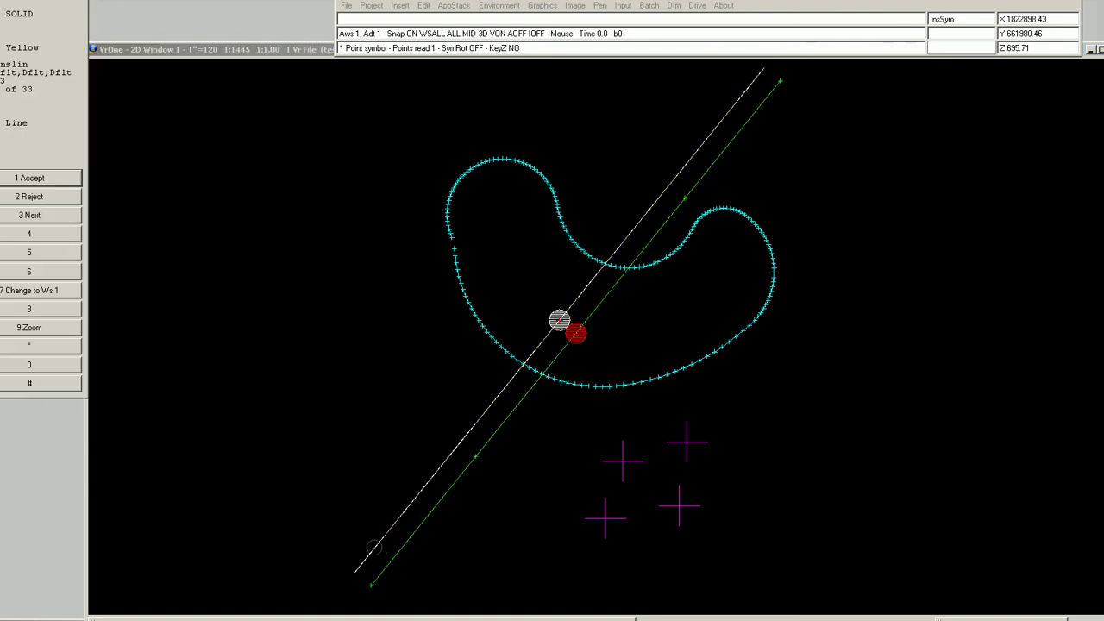
left_click(557, 319)
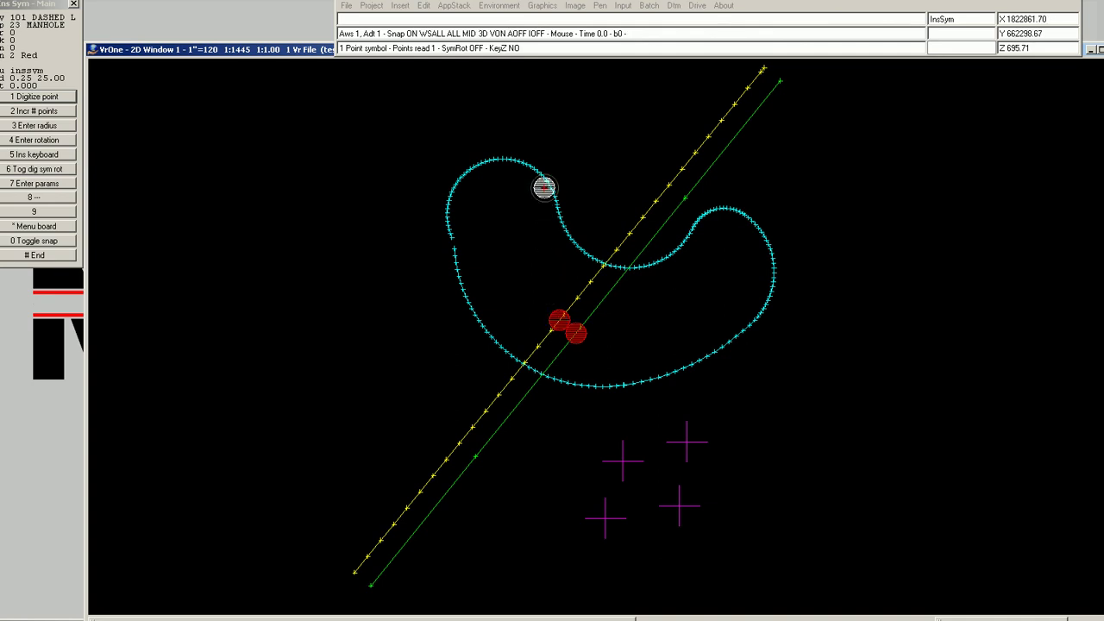
left_click(768, 247)
left_click(769, 246)
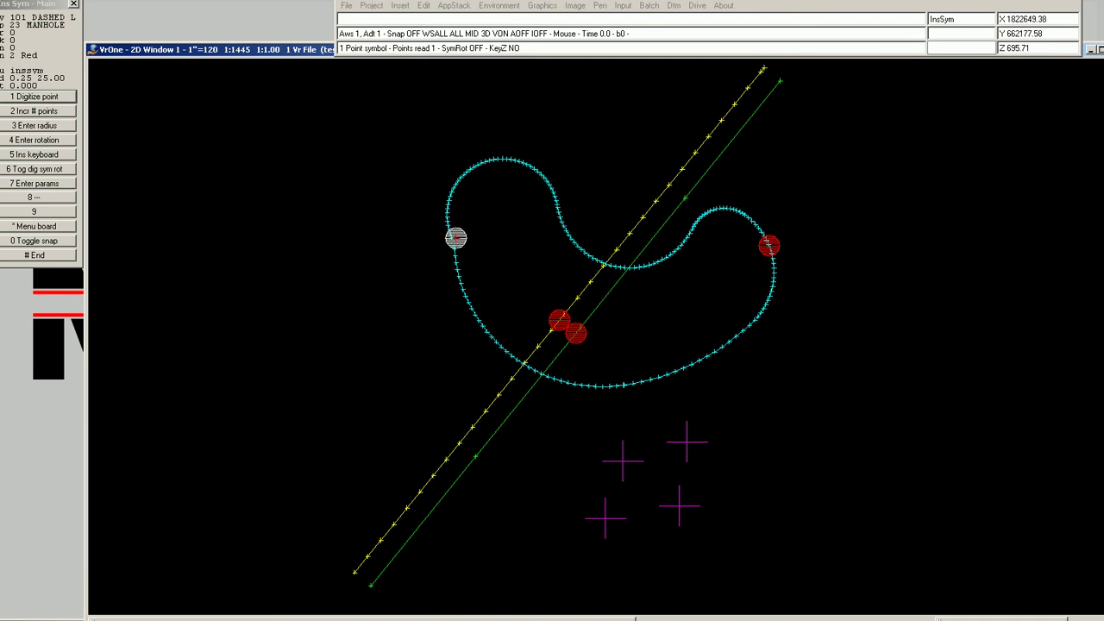
key("0")
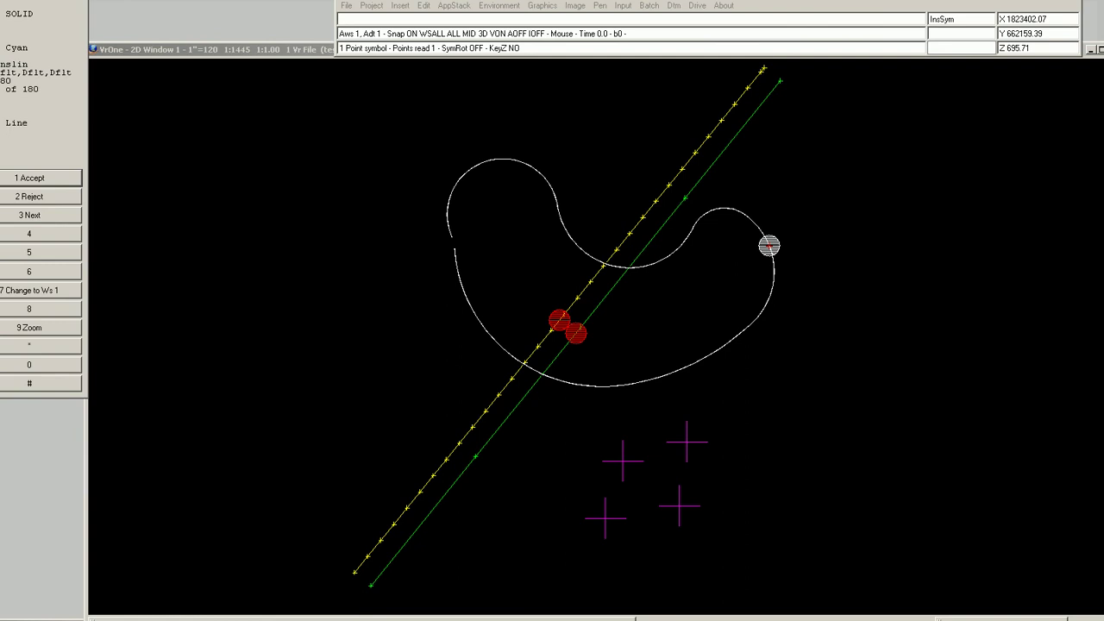
key("1")
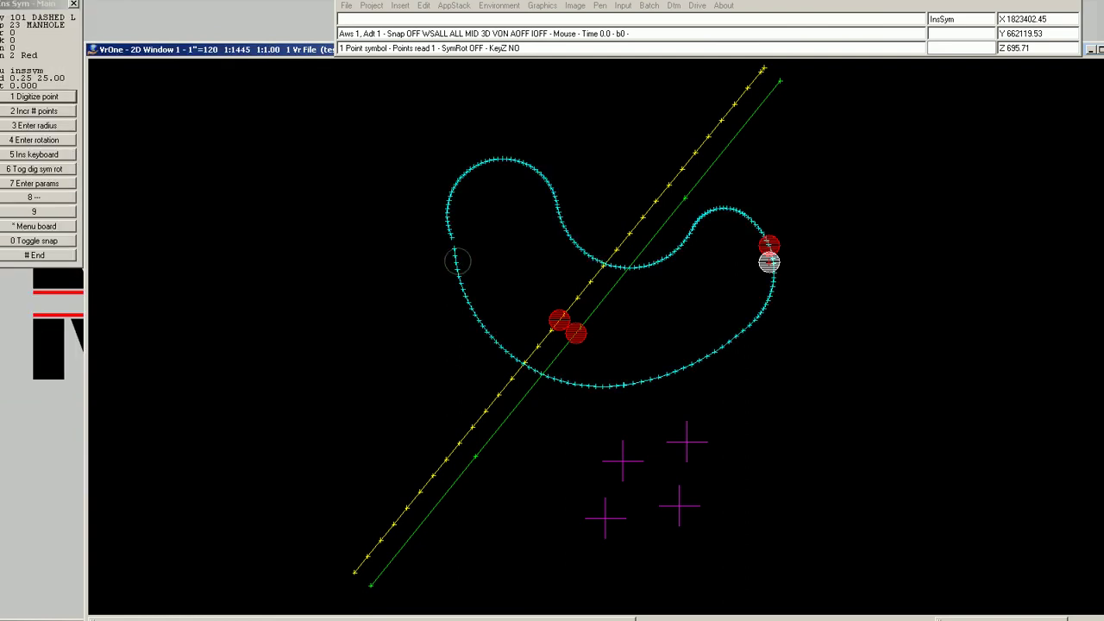
Step: Set the snap return mode to END by command, enable snapping, and insert a manhole at the green line's upper end
type("snaend")
key("Return")
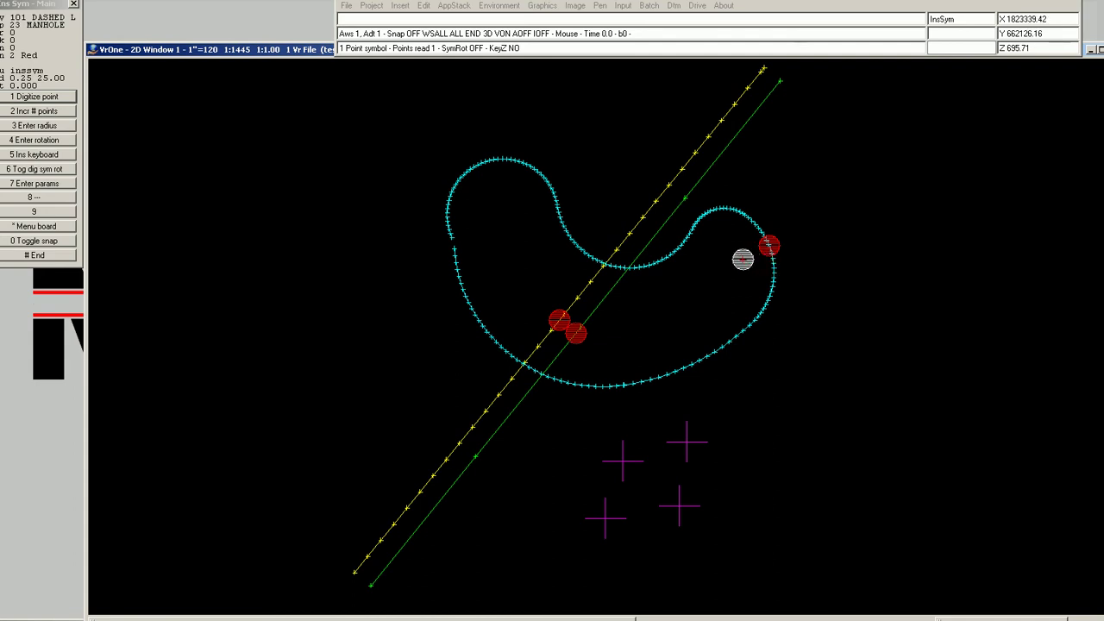
key("0")
left_click(644, 251)
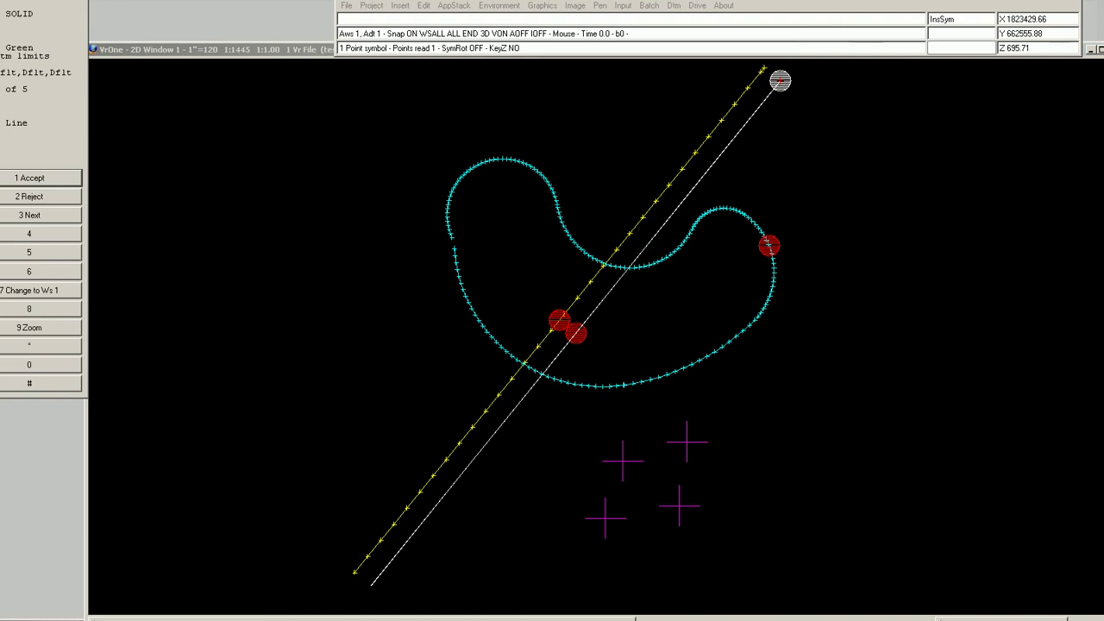
left_click(780, 80)
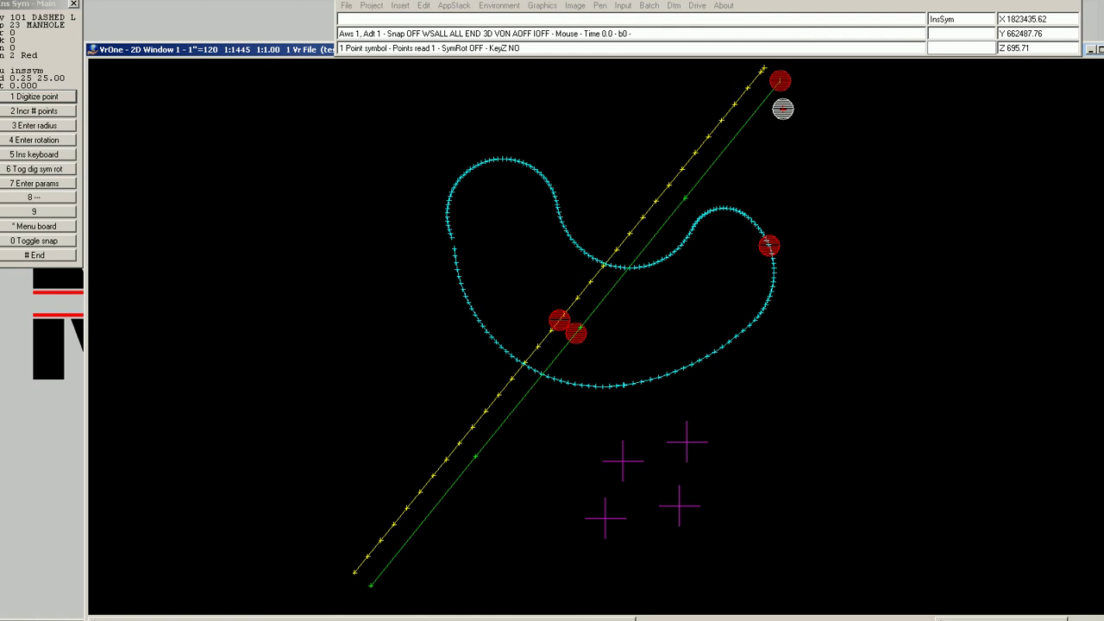
Step: Insert manholes snapped to the yellow line's upper and lower end points, accepting the found line each time
key("0")
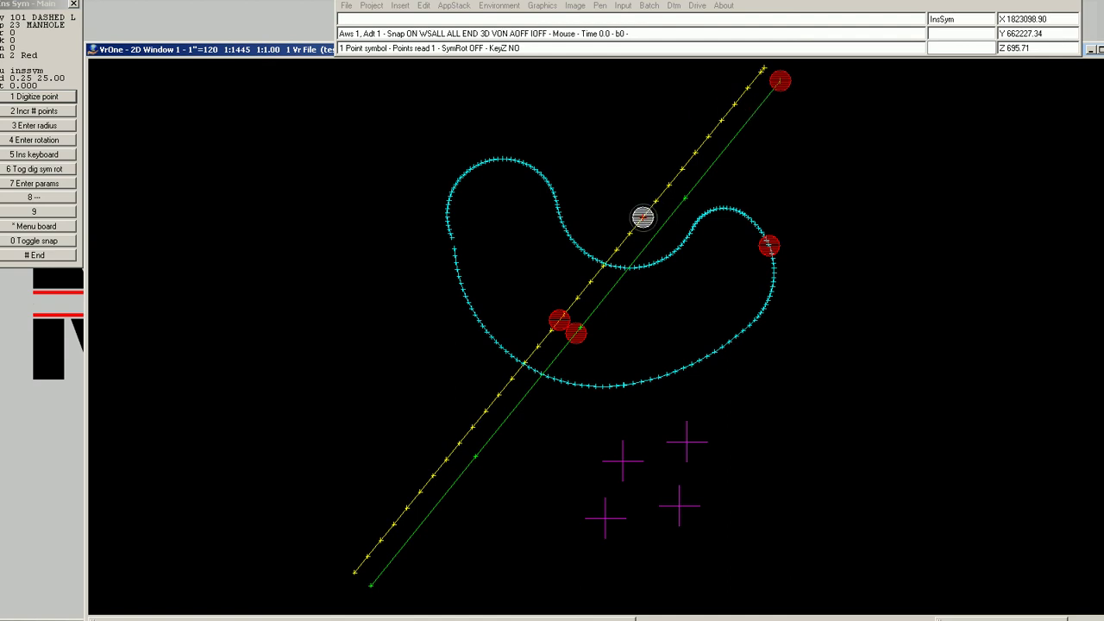
left_click(643, 216)
left_click(643, 215)
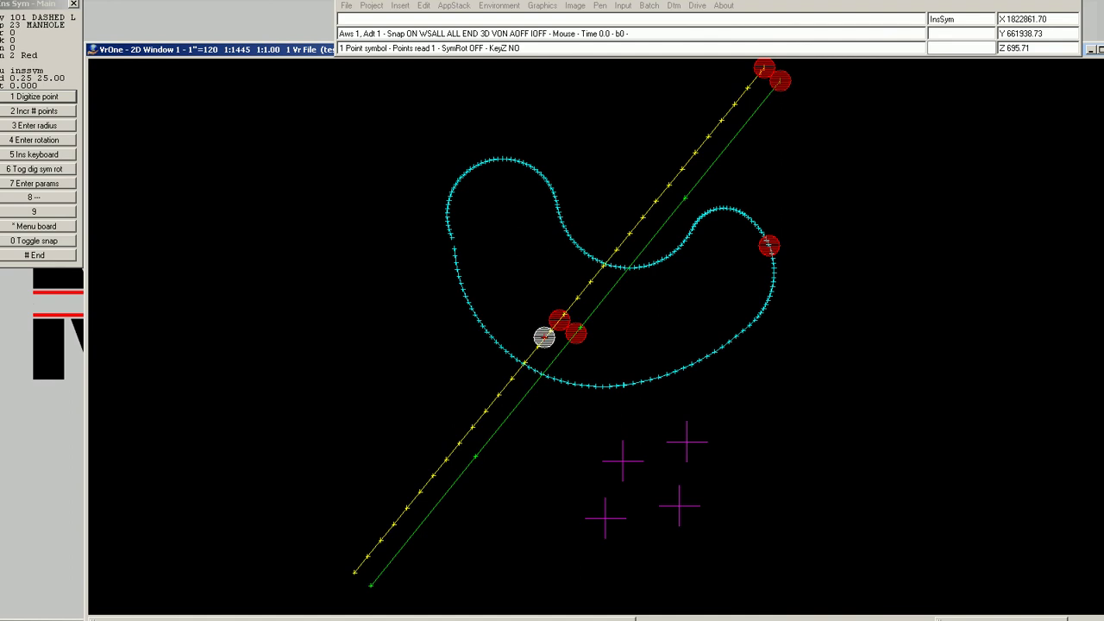
left_click(544, 337)
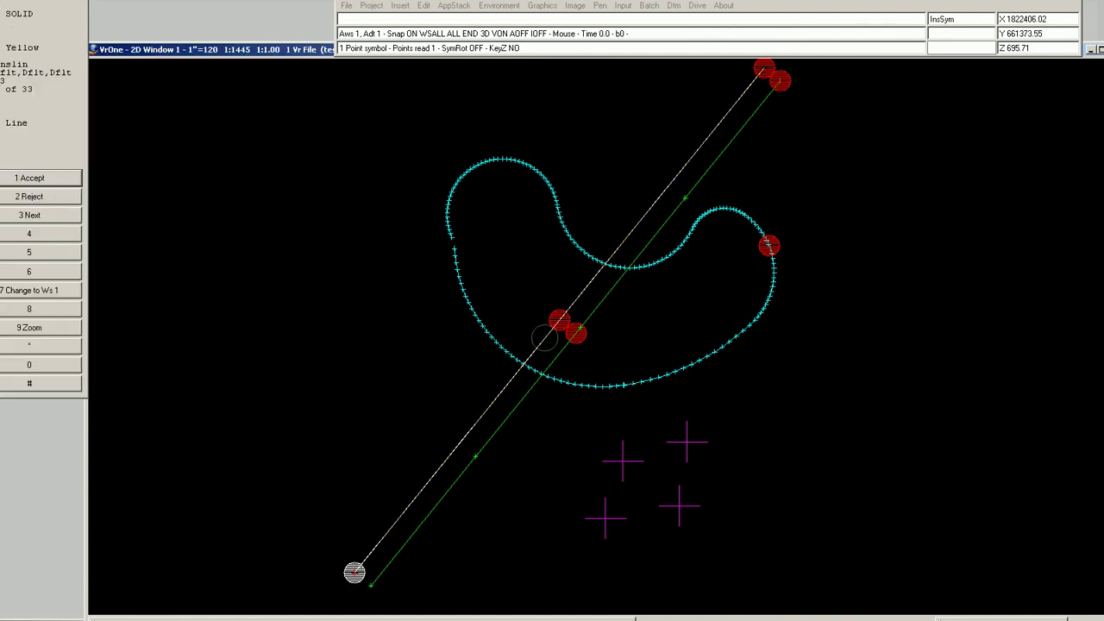
left_click(353, 572)
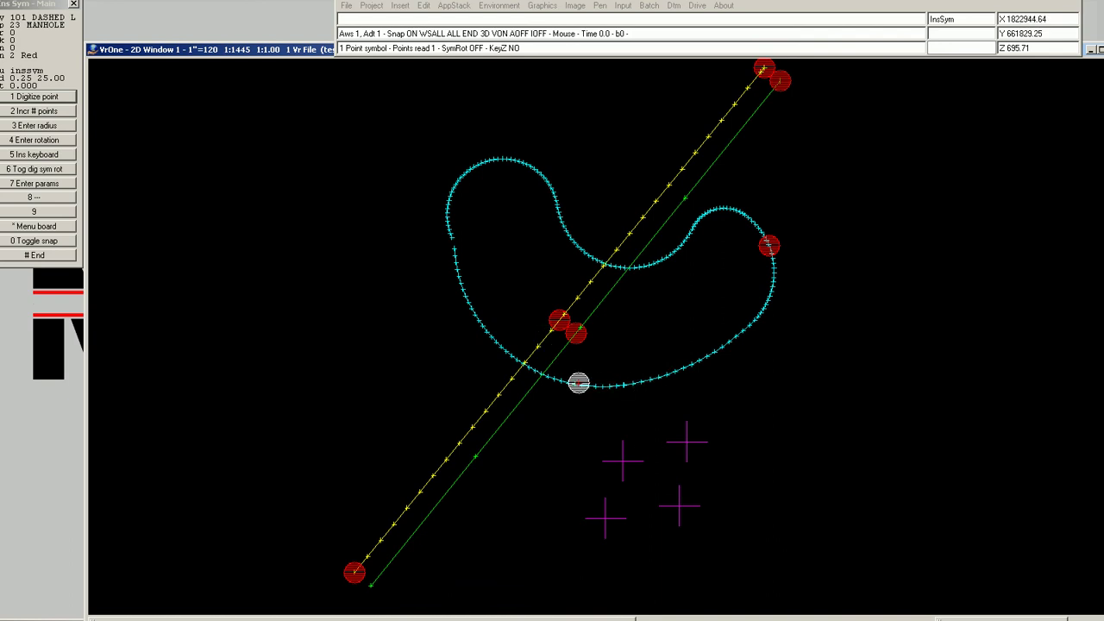
Step: Insert manholes at both ends of the open cyan curve, rejecting a repeated snap to the end already used
left_click(574, 385)
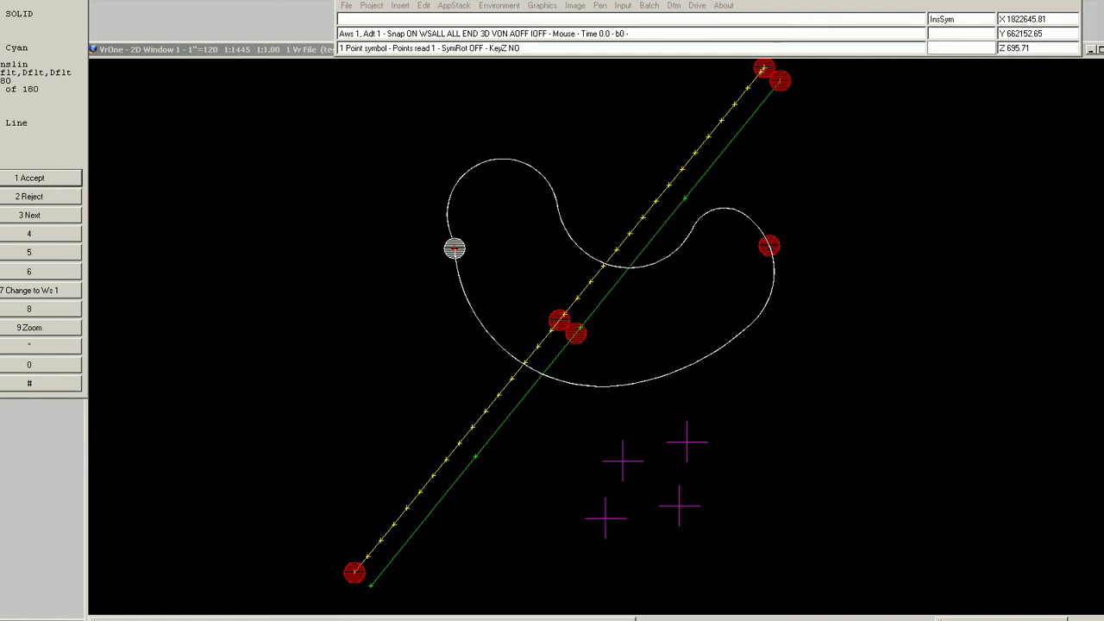
left_click(454, 249)
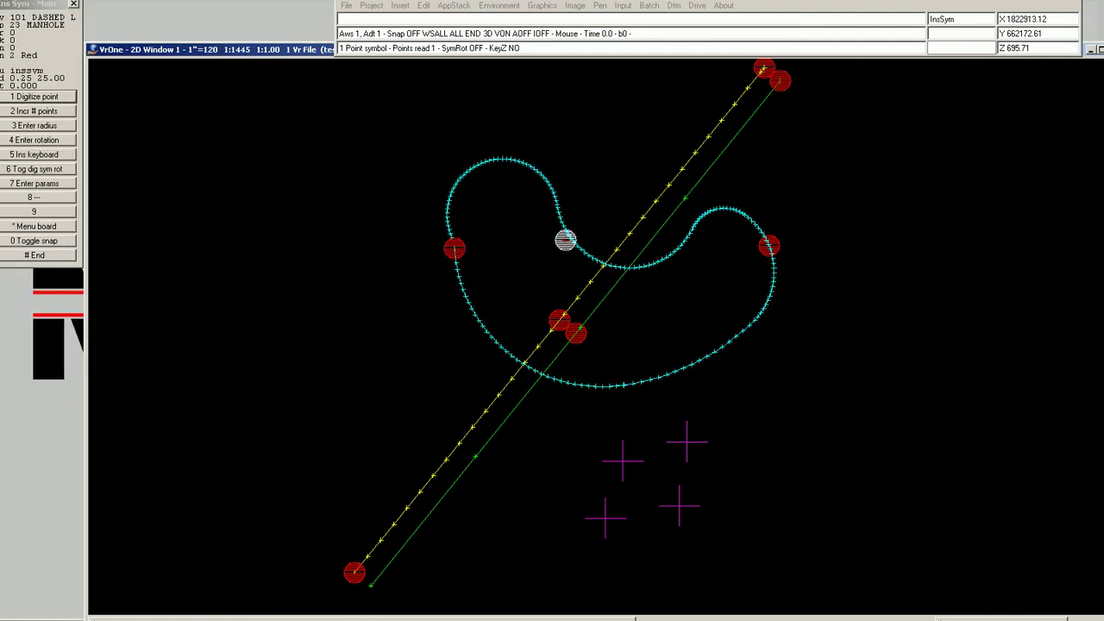
left_click(569, 239)
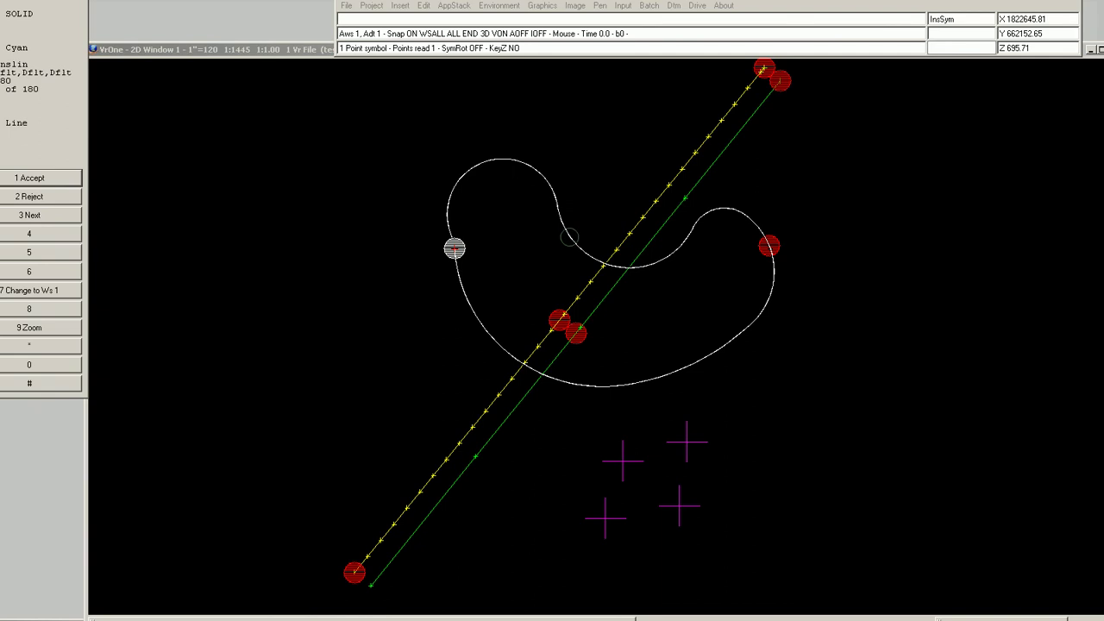
right_click(464, 225)
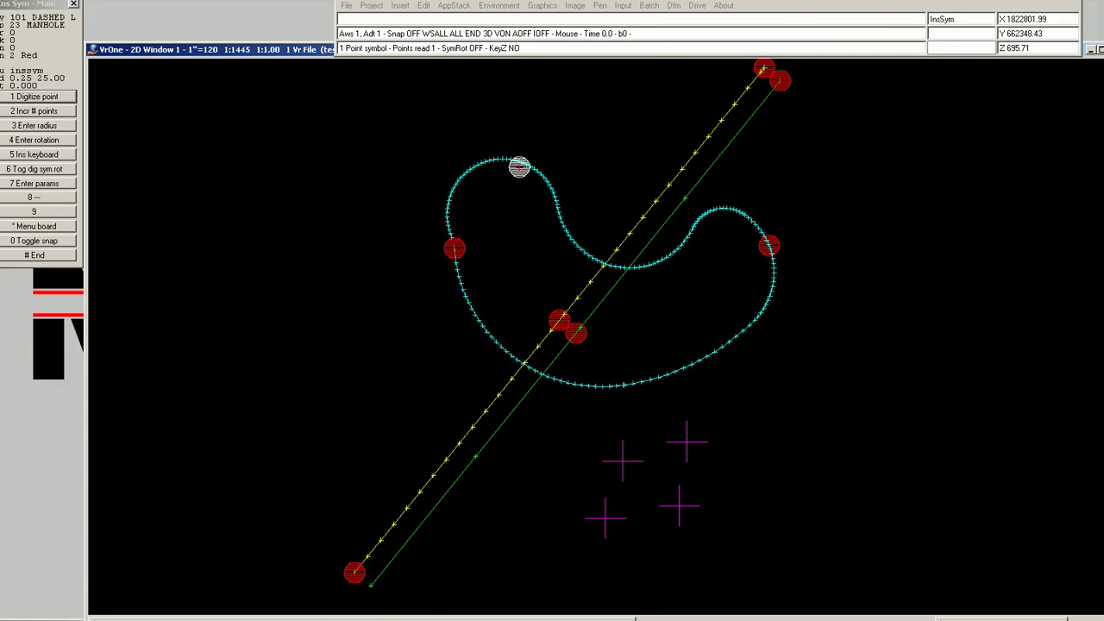
key("0")
left_click(452, 238)
left_click(452, 237)
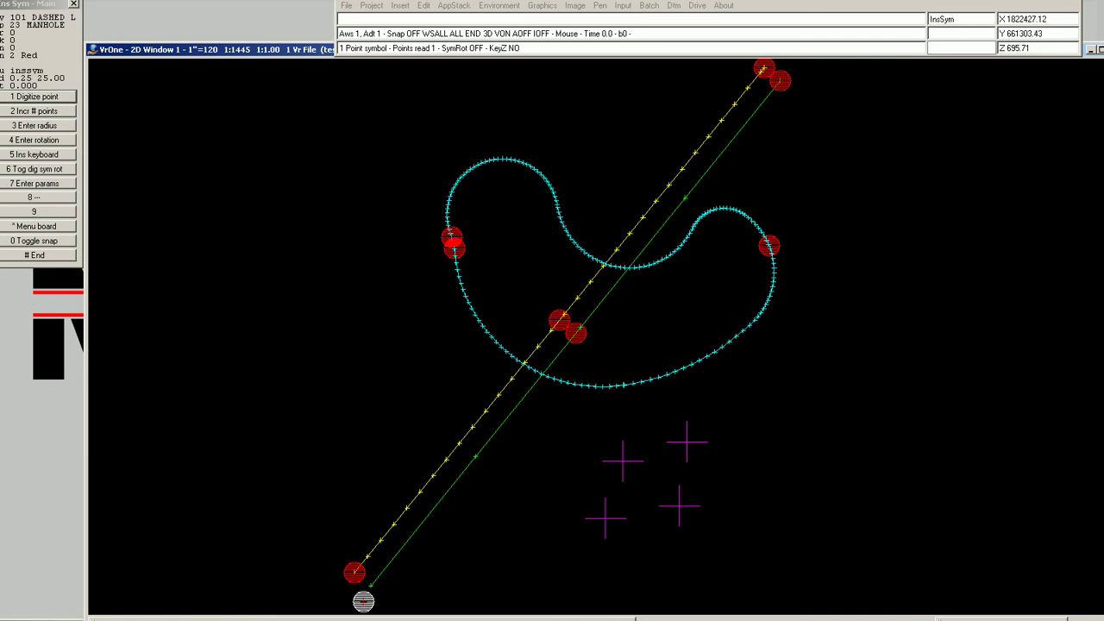
Step: End the current symbol insertion, restart inserting manhole symbols, and turn snapping on
key("Escape")
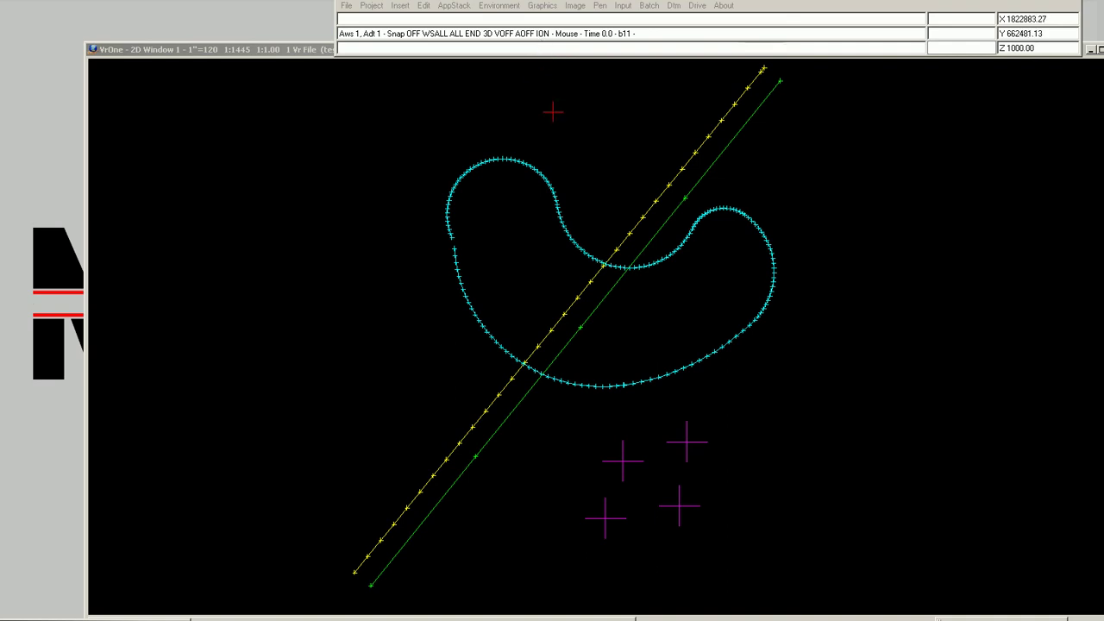
left_click(803, 427)
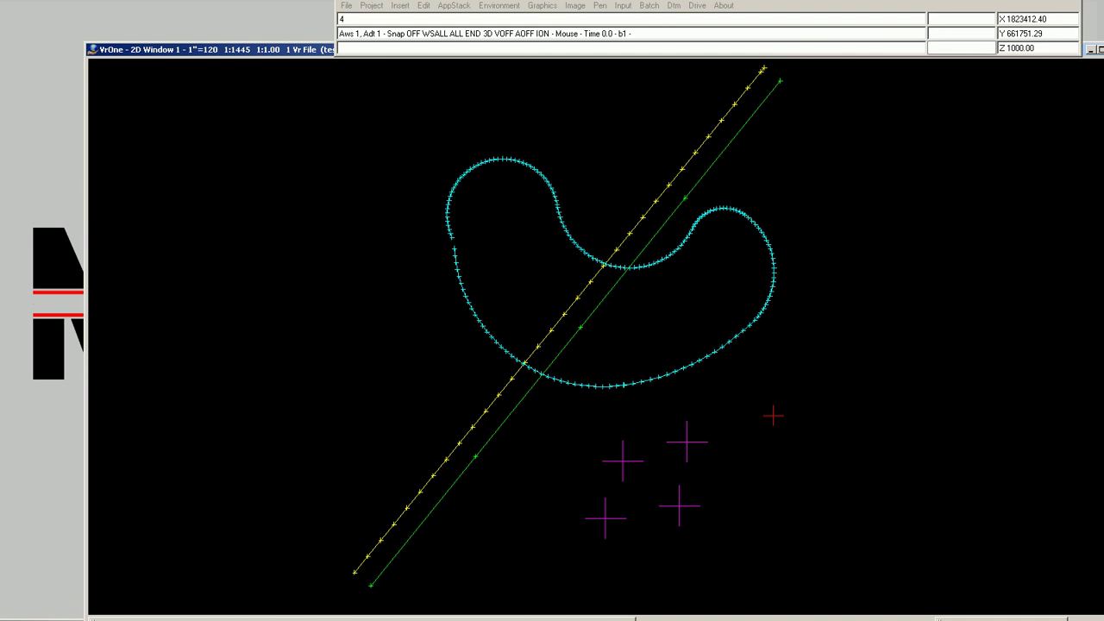
key("Return")
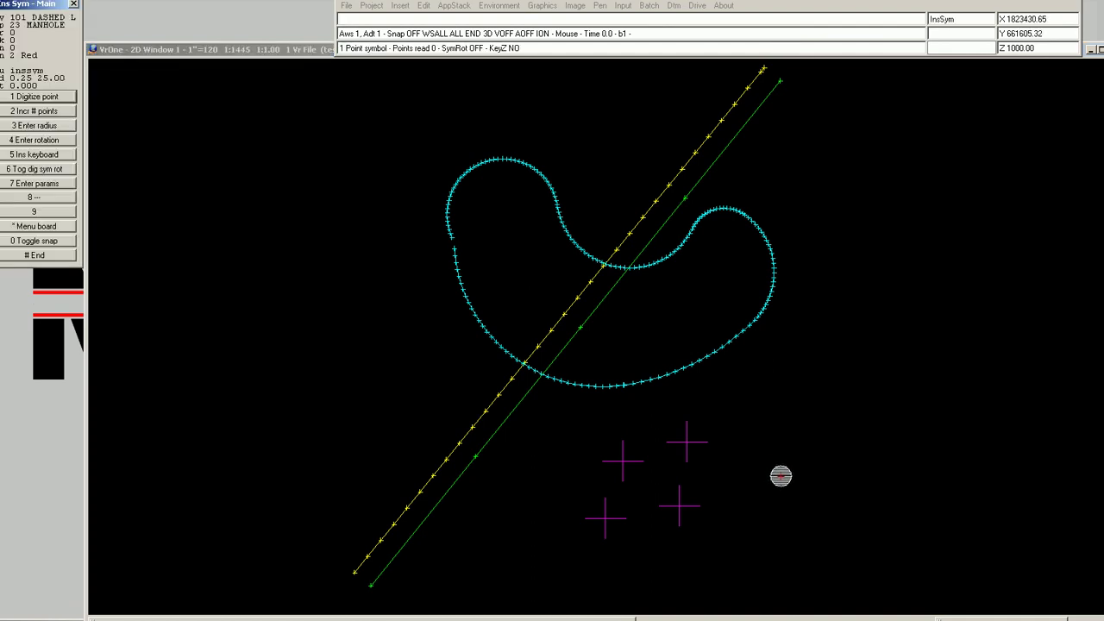
key("0")
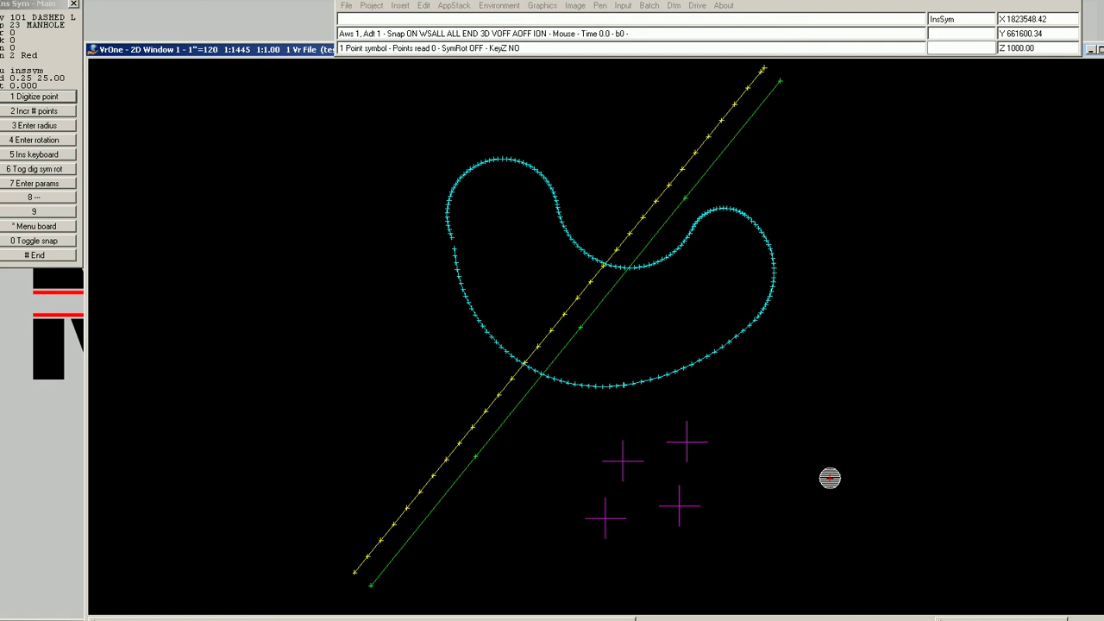
Step: Set the snap parameter ION to IOF by command and insert a manhole in the empty area beyond the magenta crosses
type("snaiof")
key("Return")
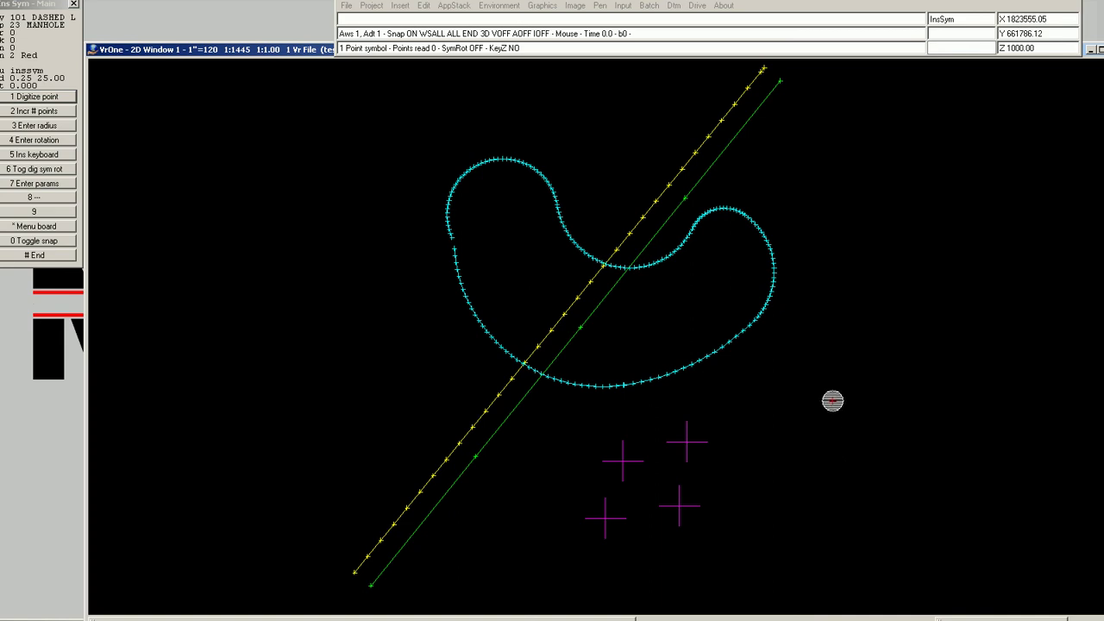
key("0")
left_click(832, 399)
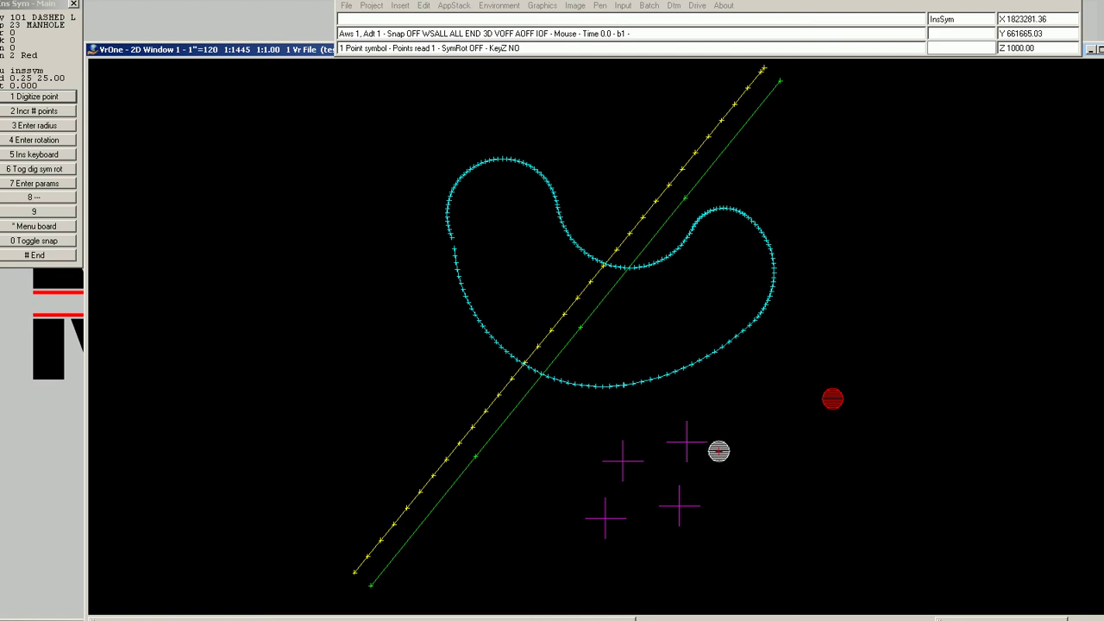
Step: Insert a manhole beside the upper-right magenta cross, undo that insertion, and turn snapping back on
left_click(715, 452)
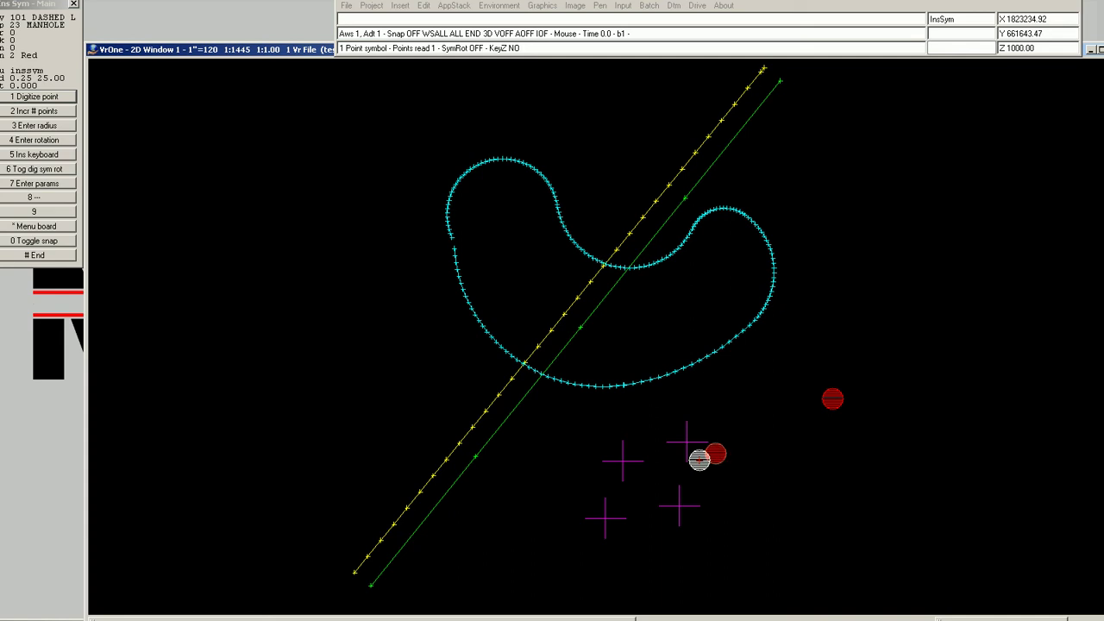
key("ctrl+z")
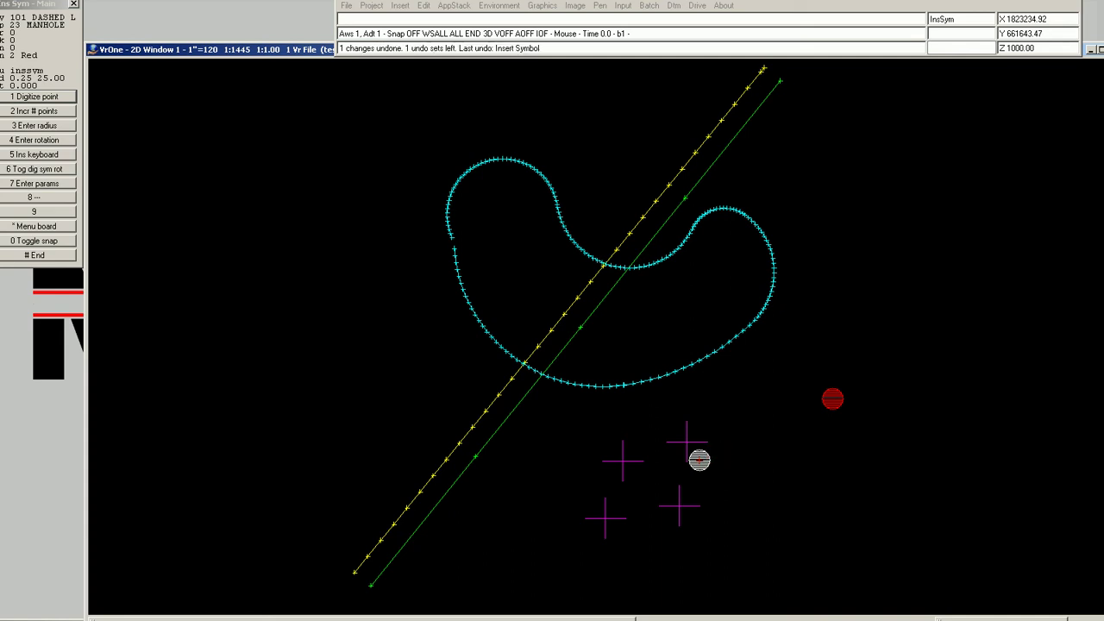
key("0")
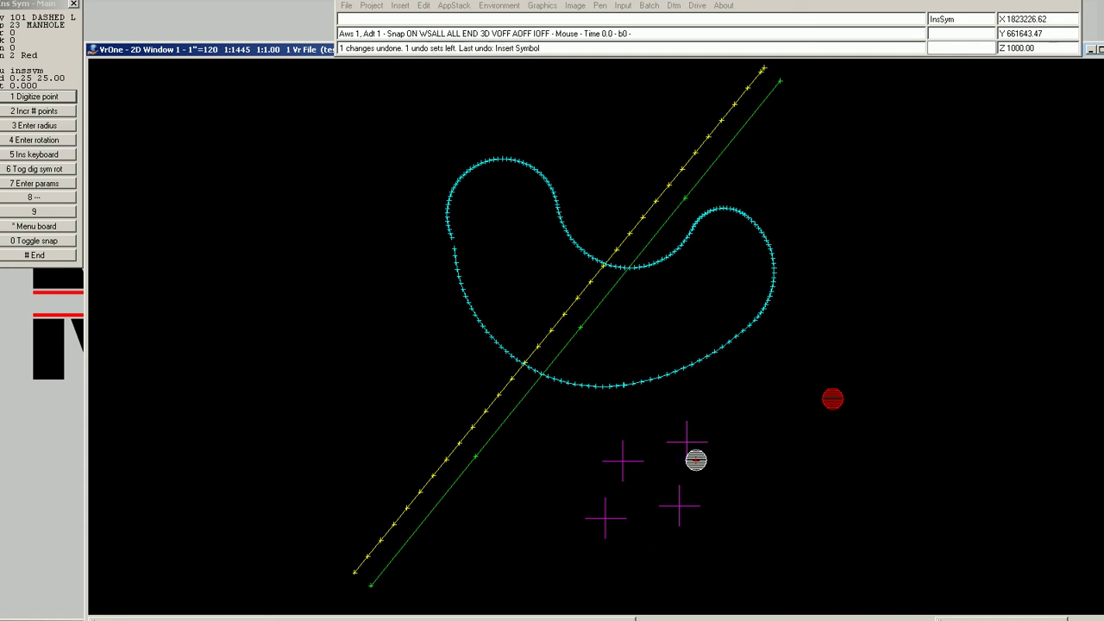
Step: Insert manholes snapped to the upper-right magenta cross, the cyan curve's end and the green line's upper end, plus one unsnapped in empty space
left_click(696, 460)
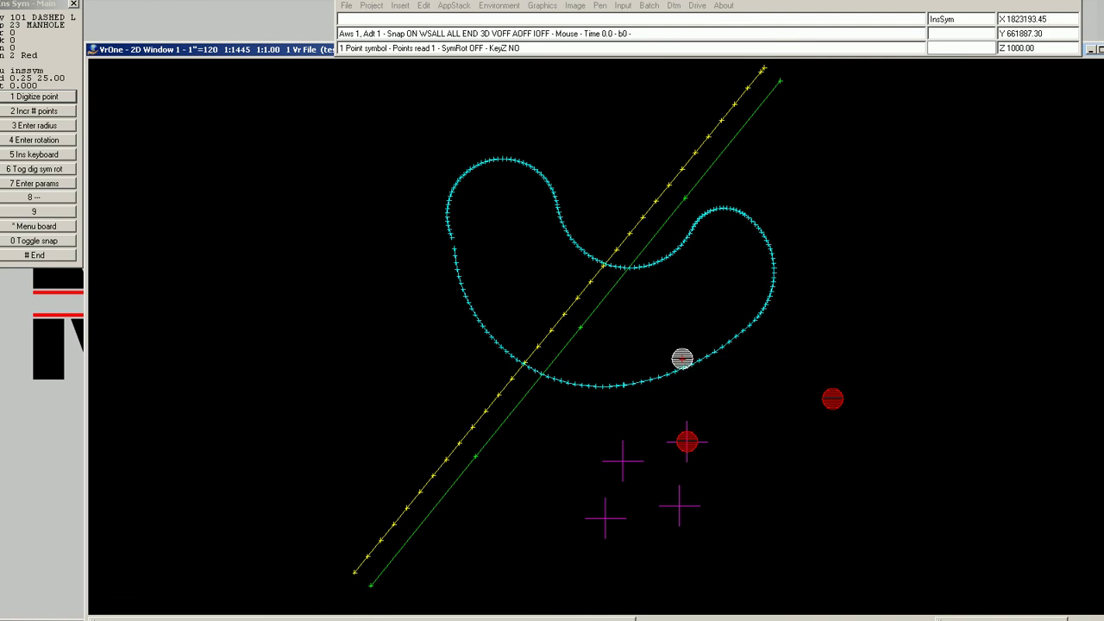
left_click(681, 359)
key("0")
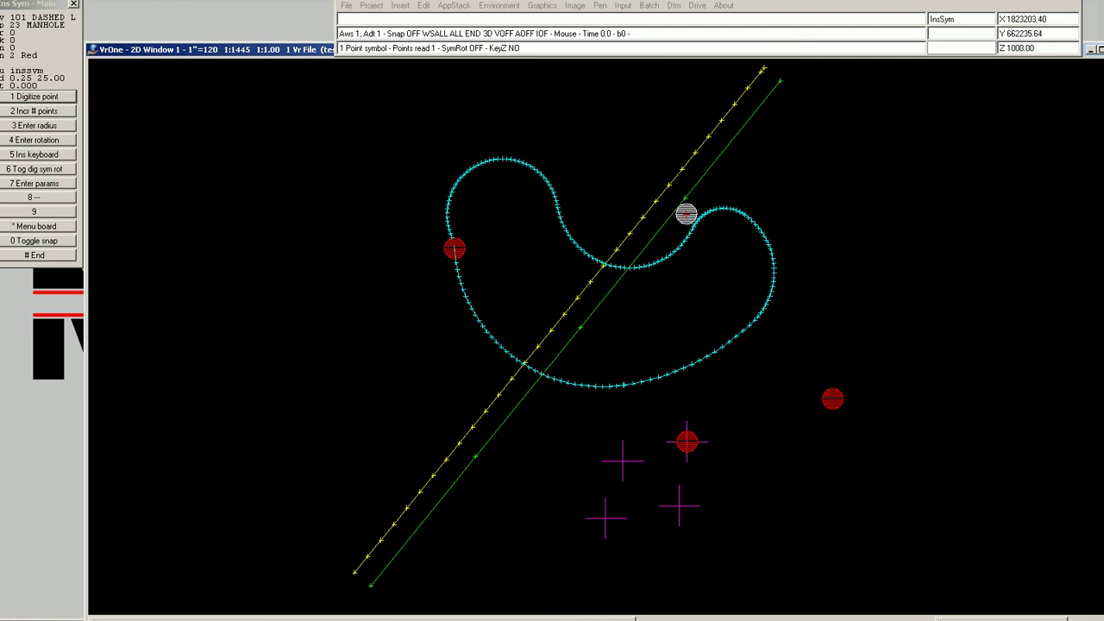
key("0")
left_click(680, 212)
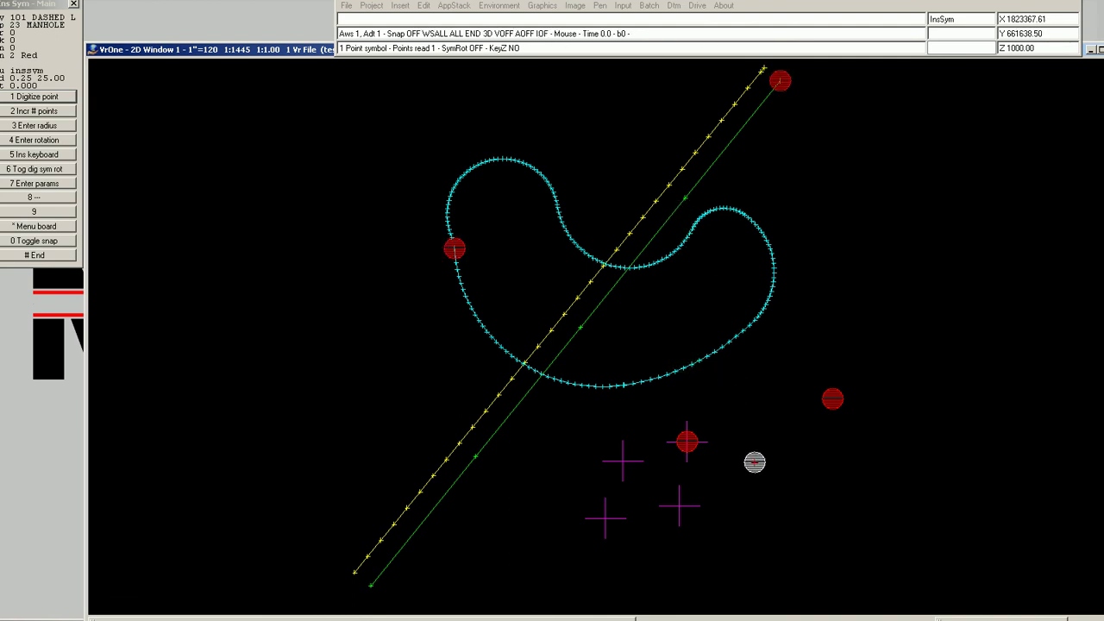
left_click(890, 275)
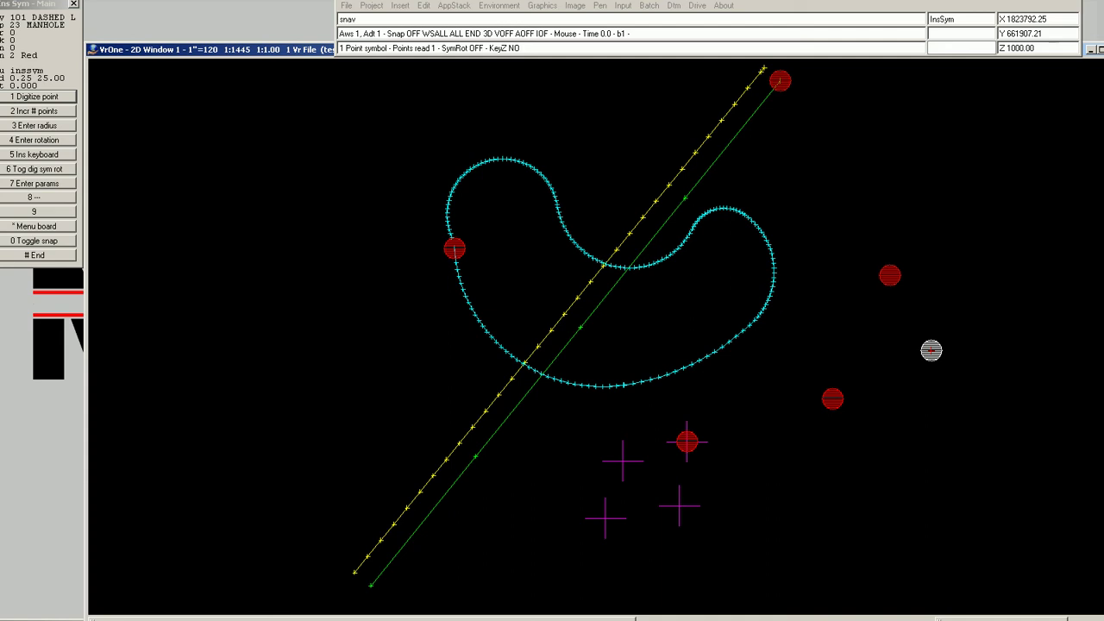
Step: Turn snap verification on by command and end the symbol insertion
key("Return")
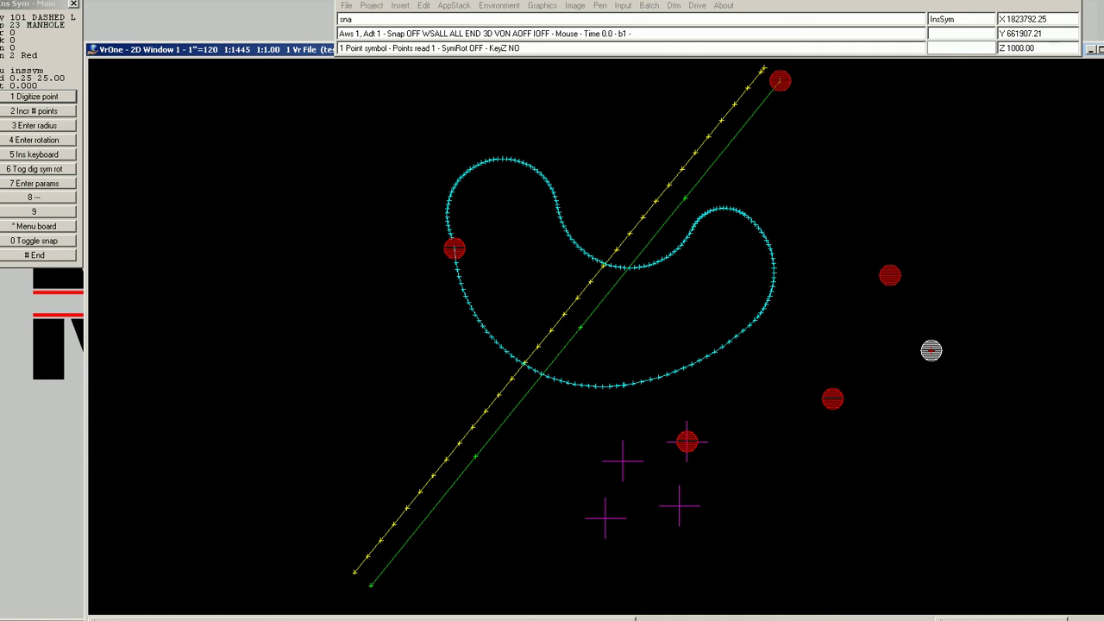
key("BackSpace")
key("BackSpace")
key("BackSpace")
right_click(931, 350)
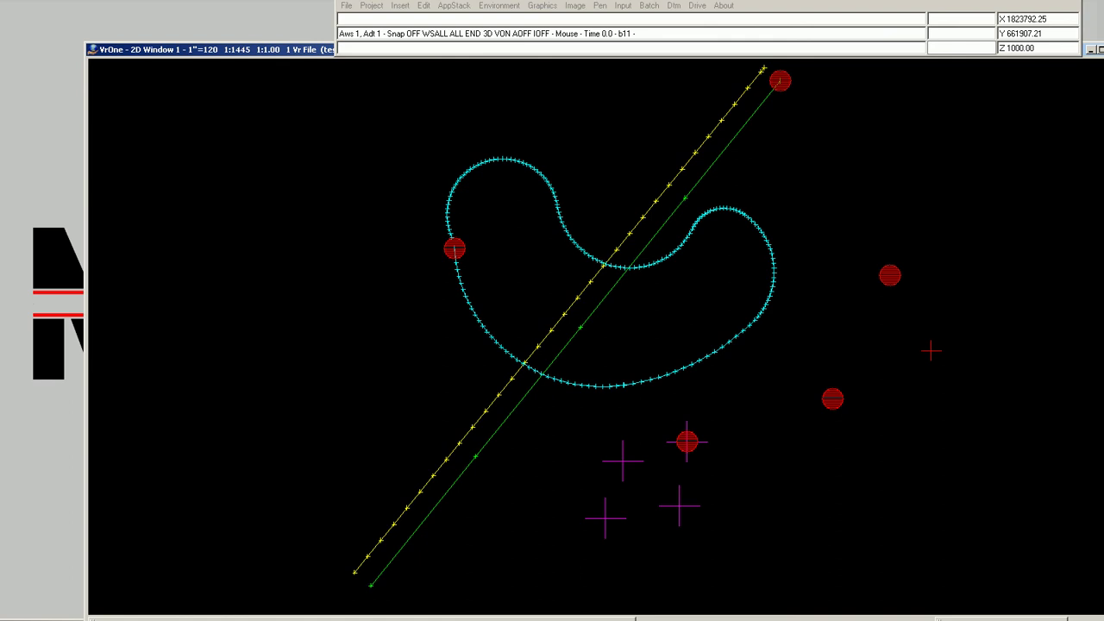
Step: Open the snap parameters to review the current search and return modes, and cancel without changing them
type("et")
key("BackSpace")
key("BackSpace")
key("BackSpace")
type("snase")
key("Return")
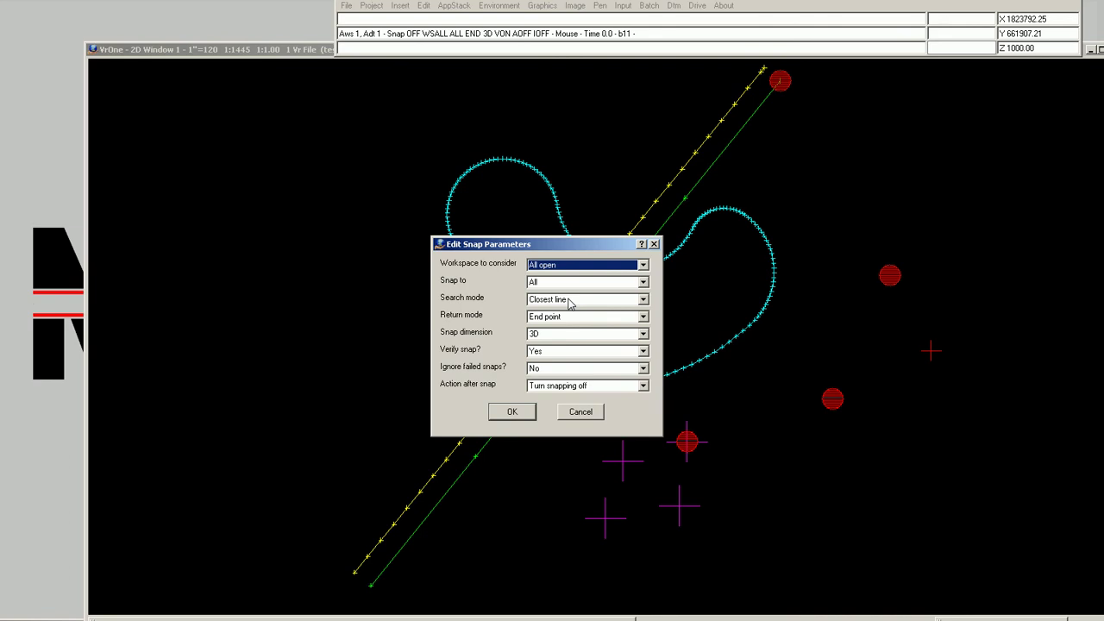
left_click(592, 411)
Step: Delete all inserted manhole symbols from the drawing by command
type("d")
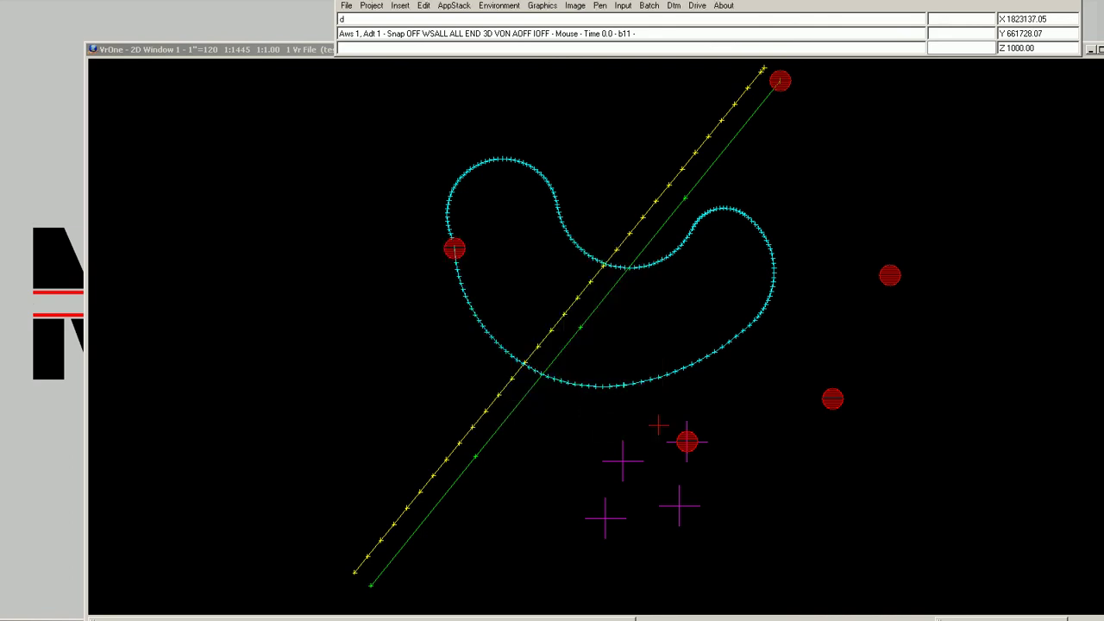
type("elay 0")
key("Return")
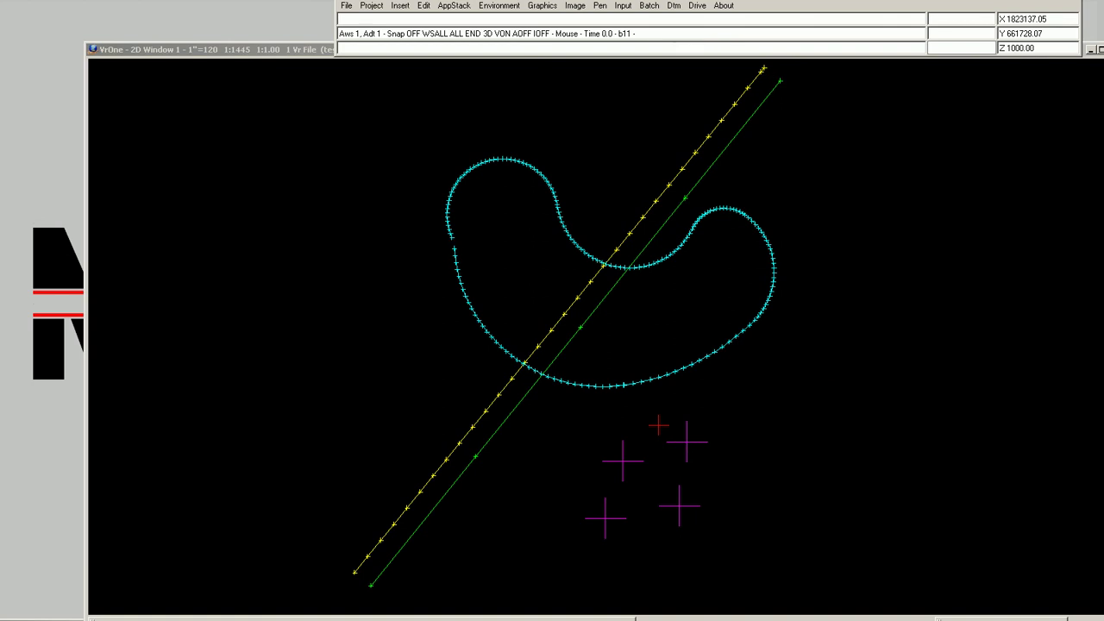
Step: Restart manhole symbol insertion with snapping on and insert one at the green line's upper end, accepting the verified snap
type("inssym")
key("Return")
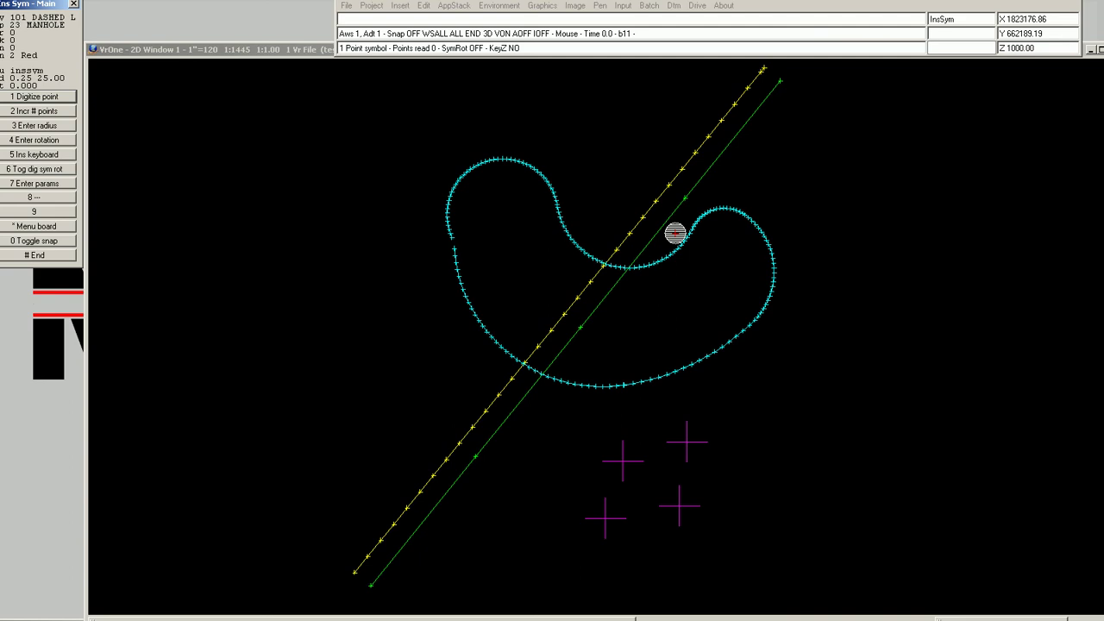
key("0")
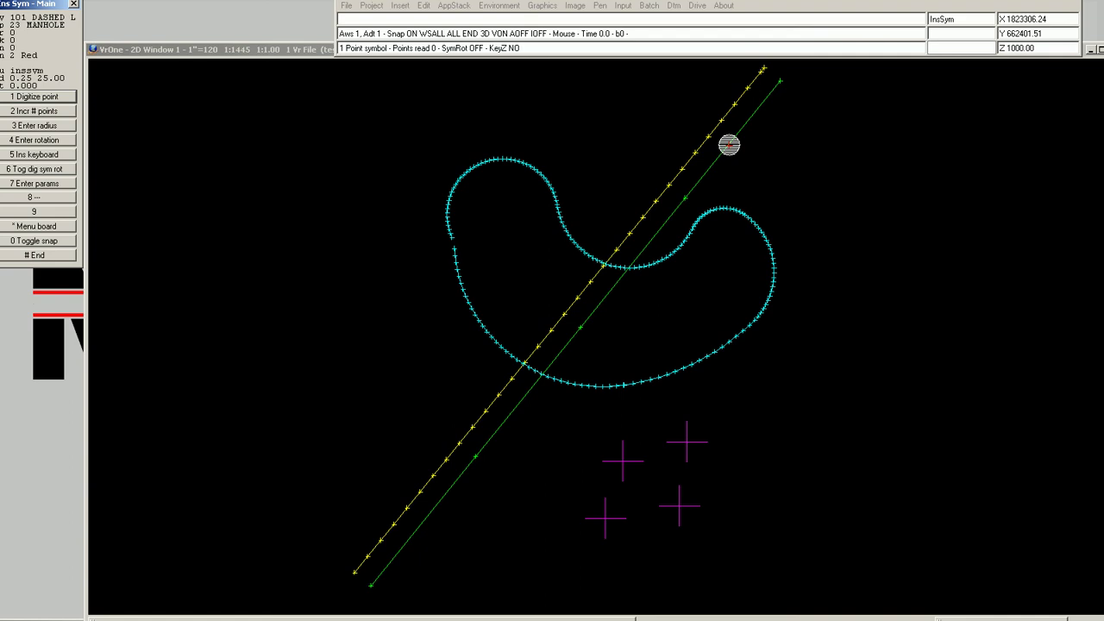
left_click(729, 145)
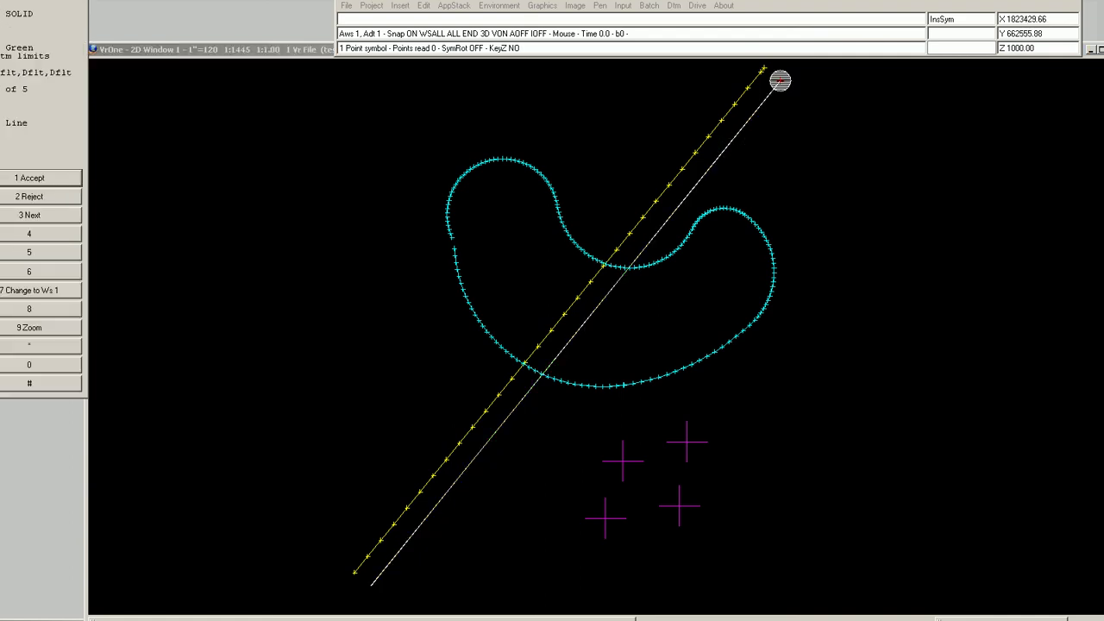
left_click(779, 80)
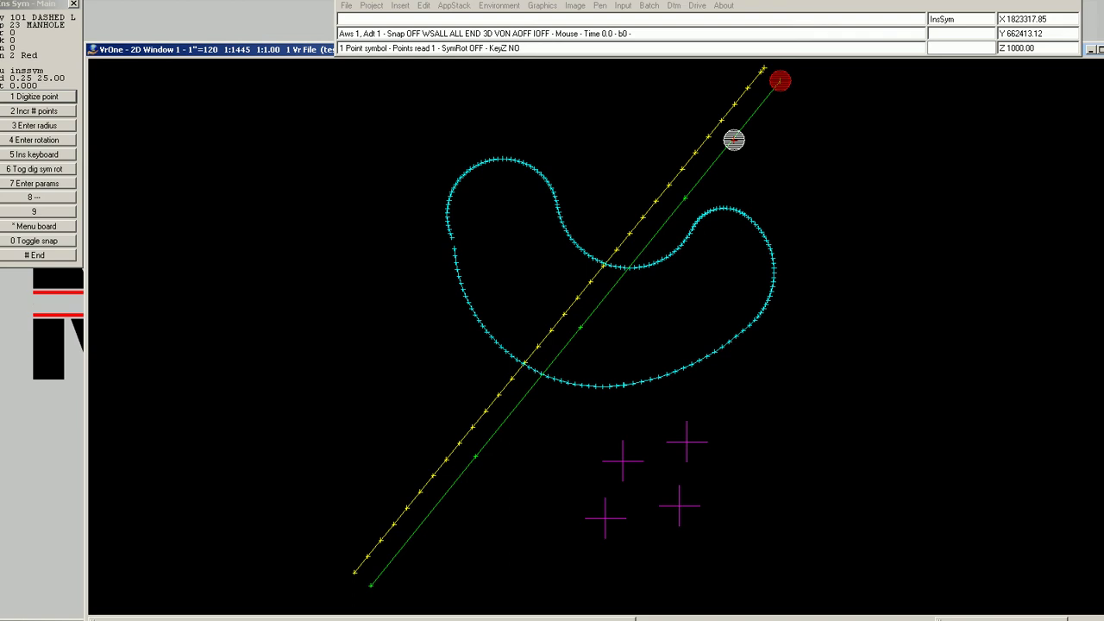
Step: Set the snap return mode to PNT by command and insert a manhole at the green line's second vertex from its upper end
type("npnt")
key("Return")
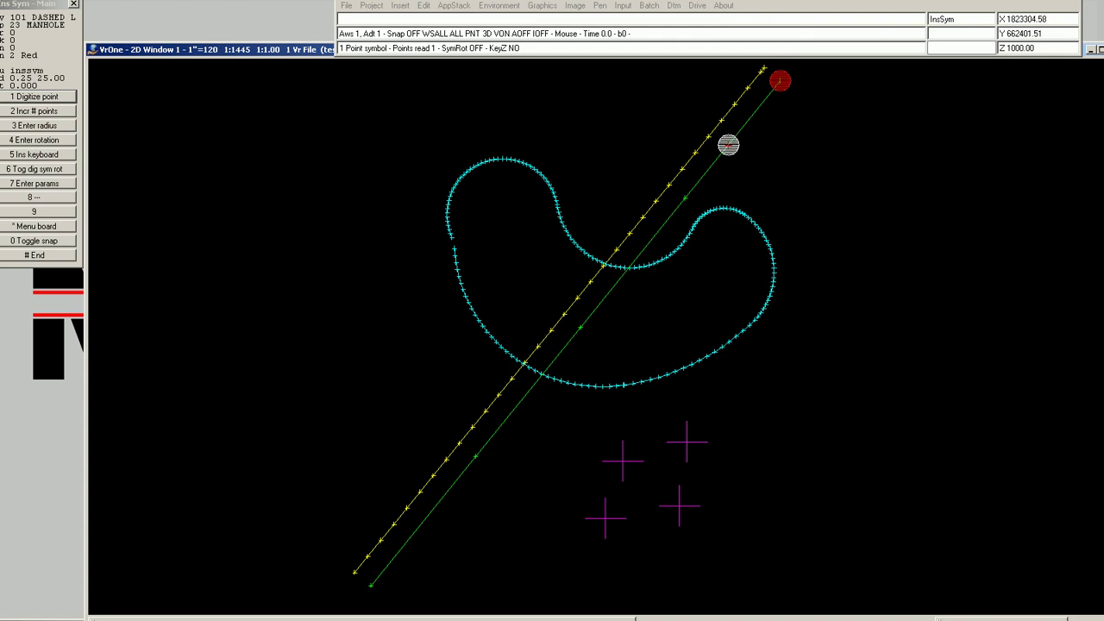
key("0")
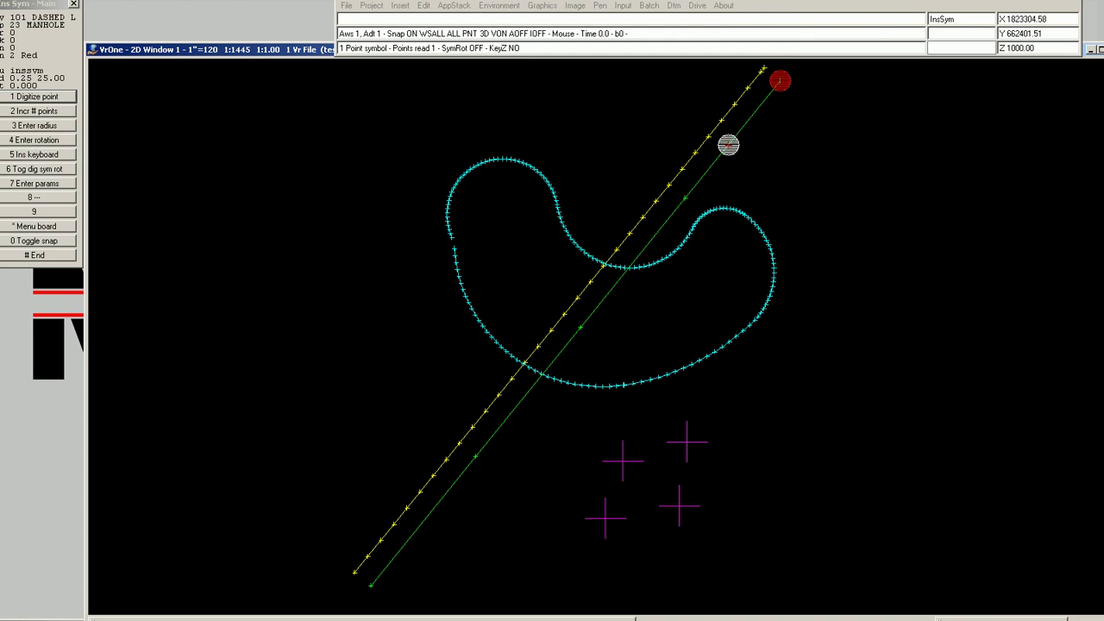
left_click(727, 145)
key("1")
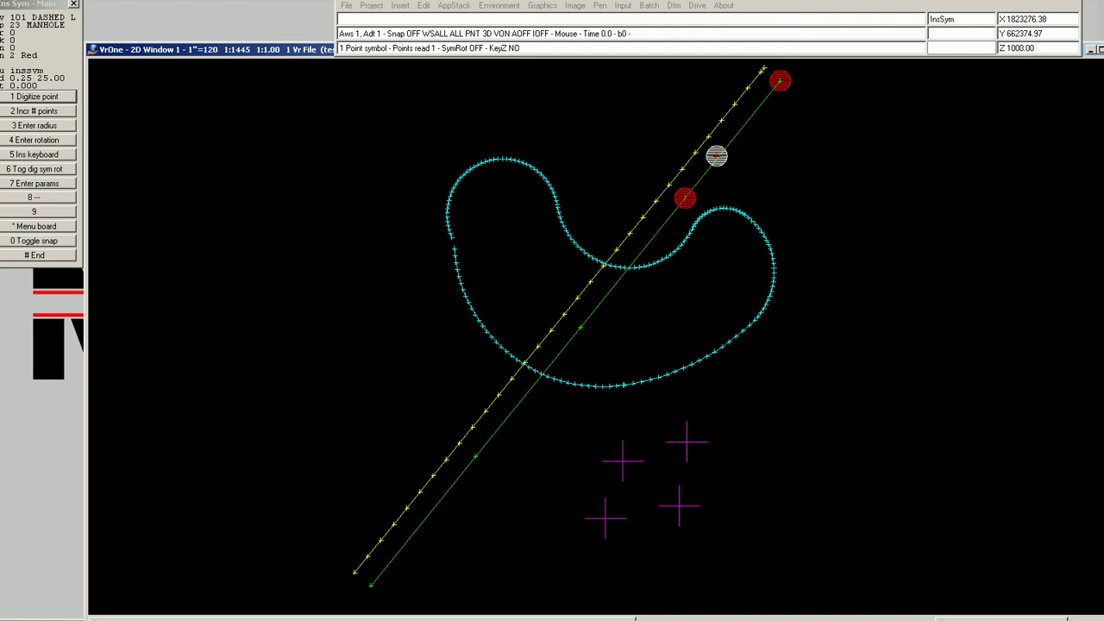
Step: Set the search mode in the snap parameters to Closest line point
left_click(502, 6)
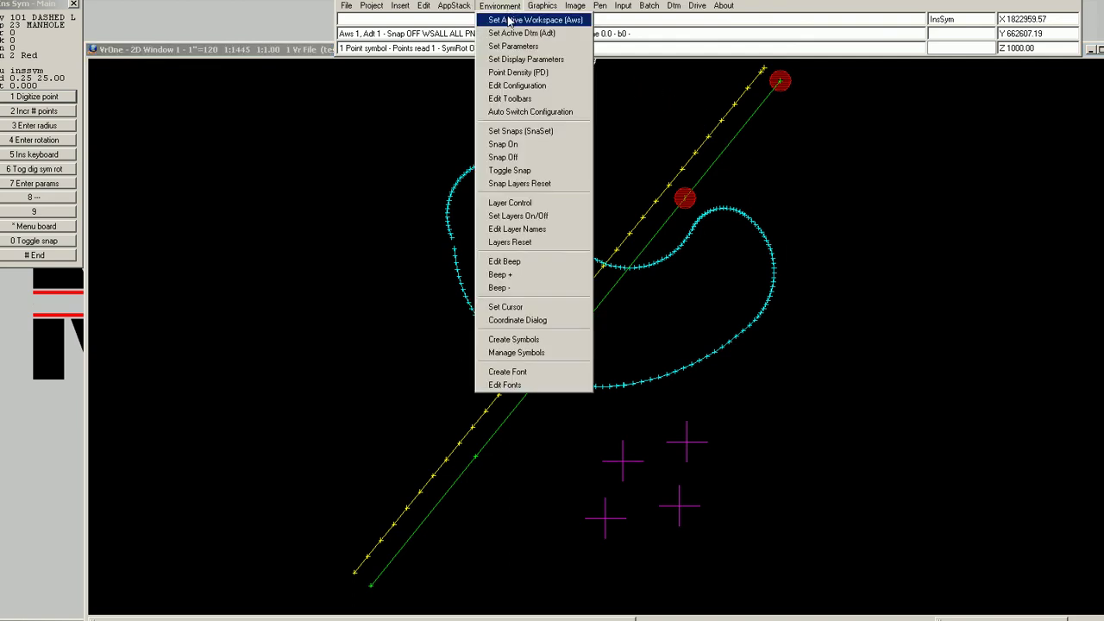
left_click(512, 131)
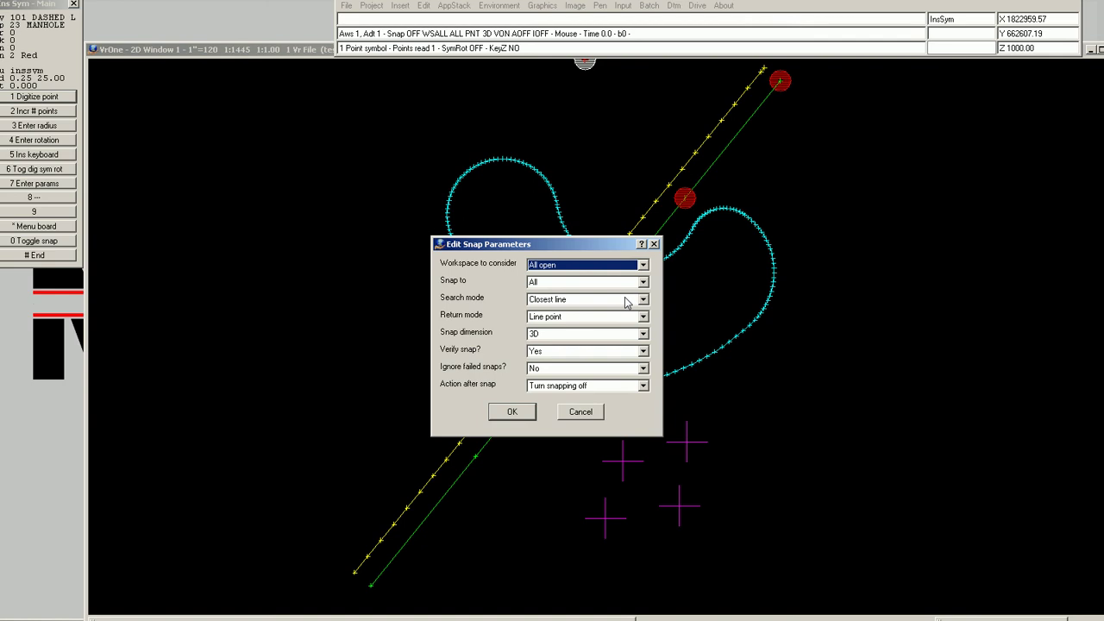
left_click(643, 300)
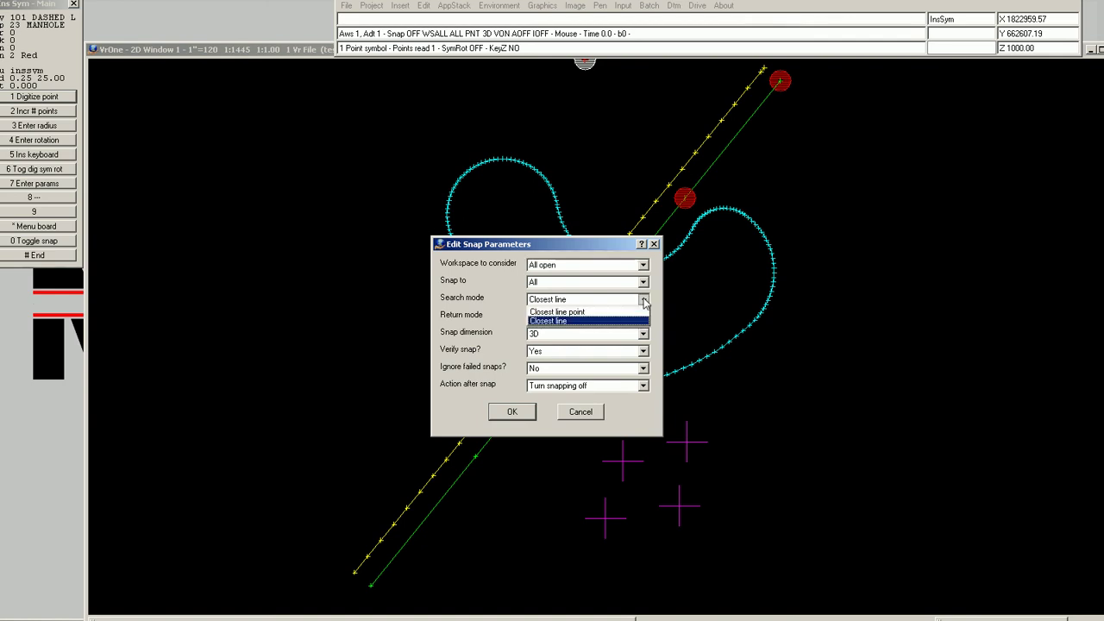
left_click(574, 313)
left_click(524, 409)
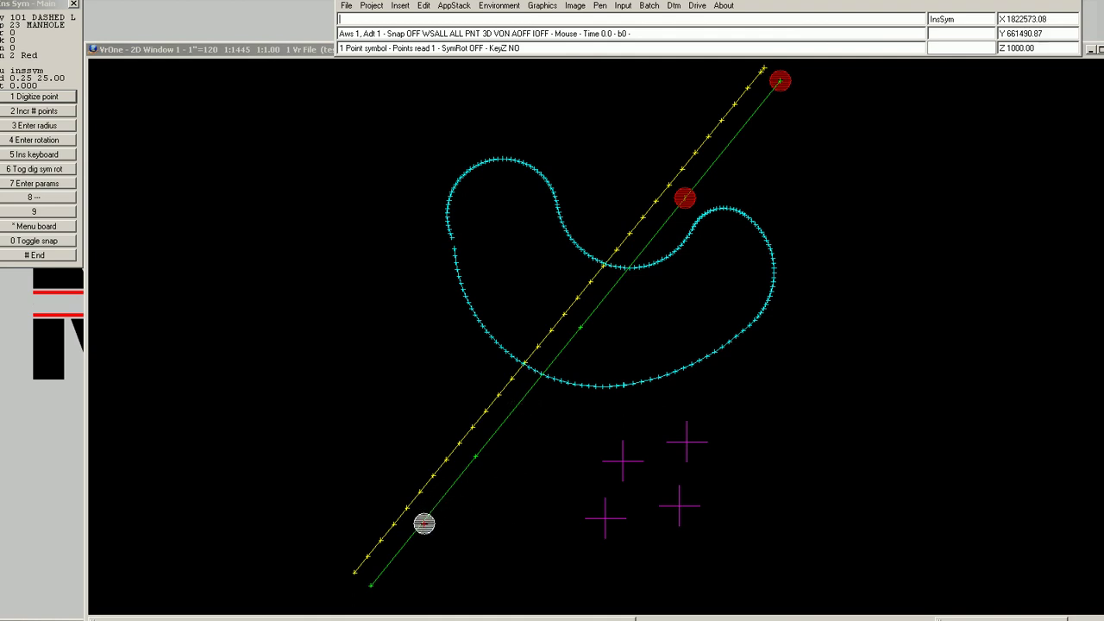
Step: Insert manholes snapped to a vertex near the yellow line's lower end and to the cyan curve beside its crossing with the green line
key("0")
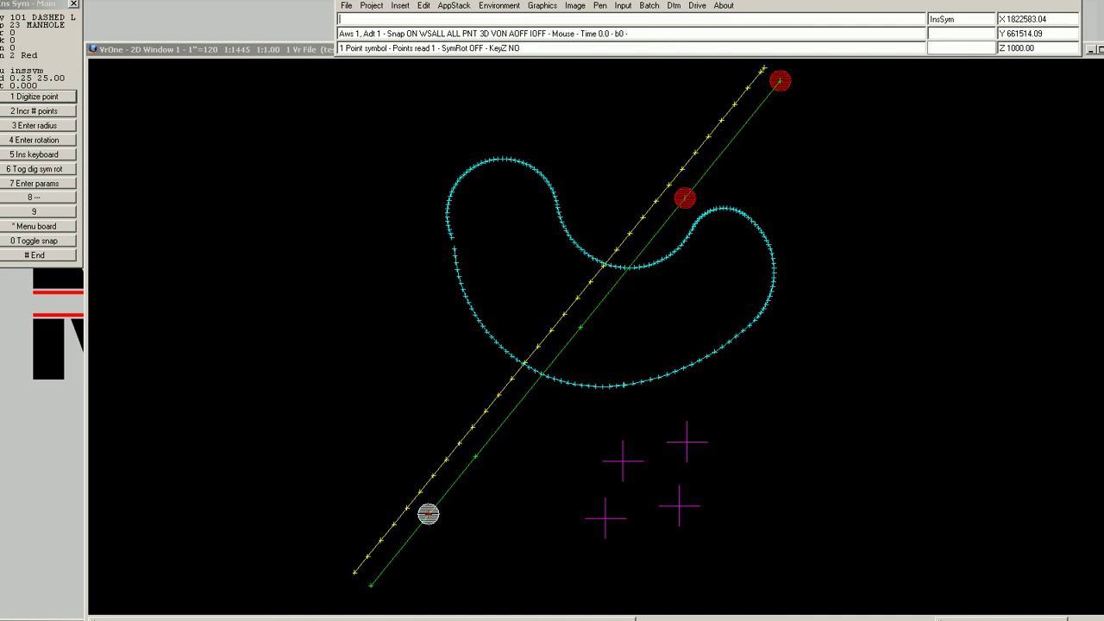
left_click(428, 514)
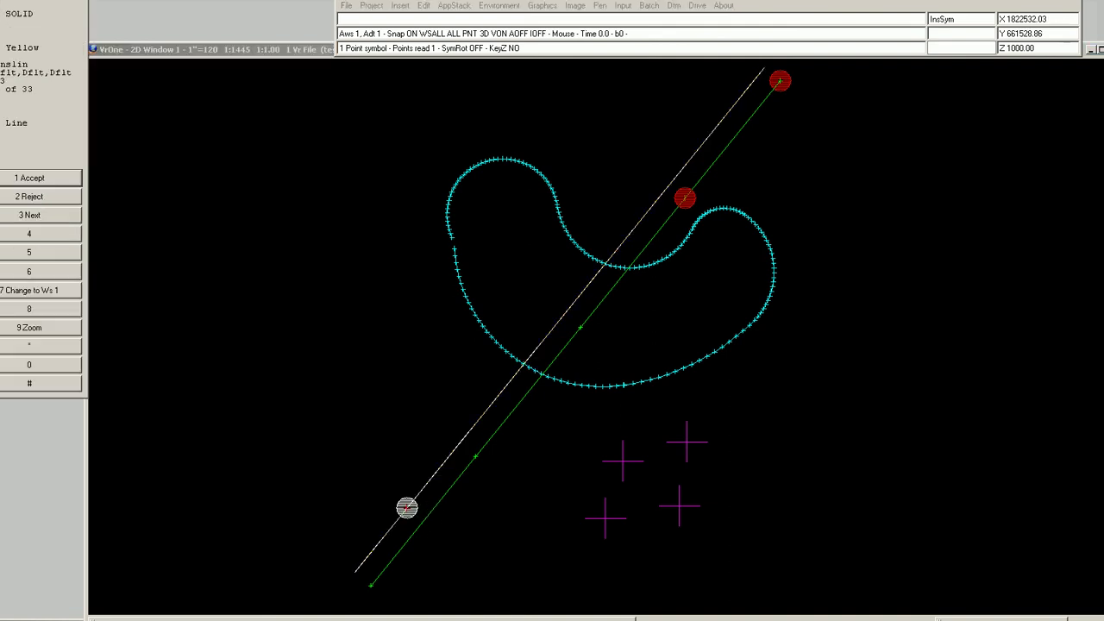
key("1")
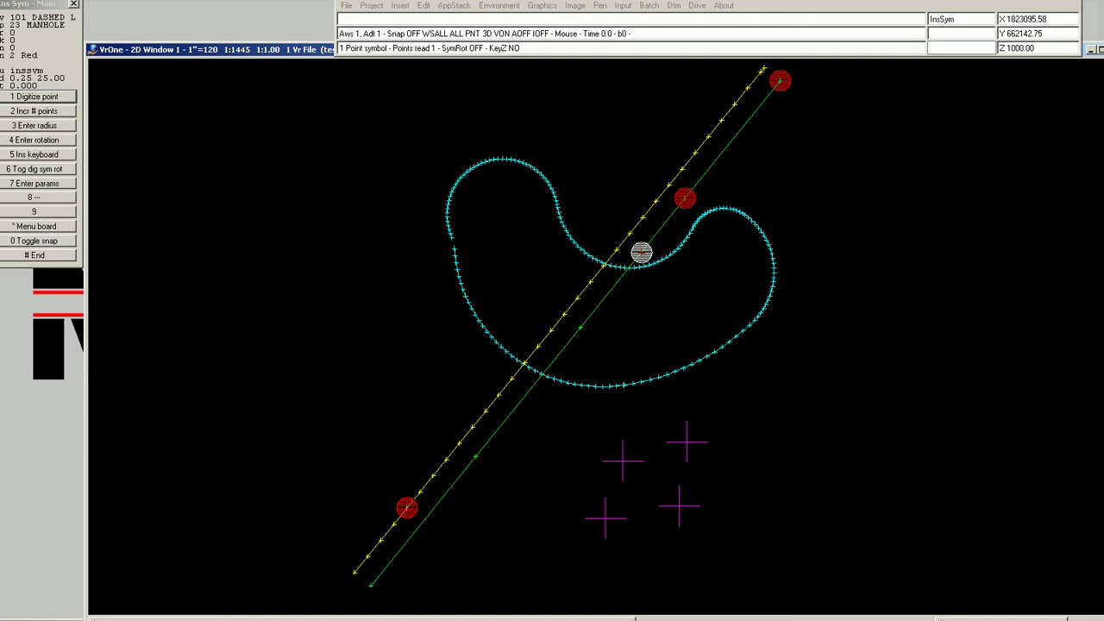
key("0")
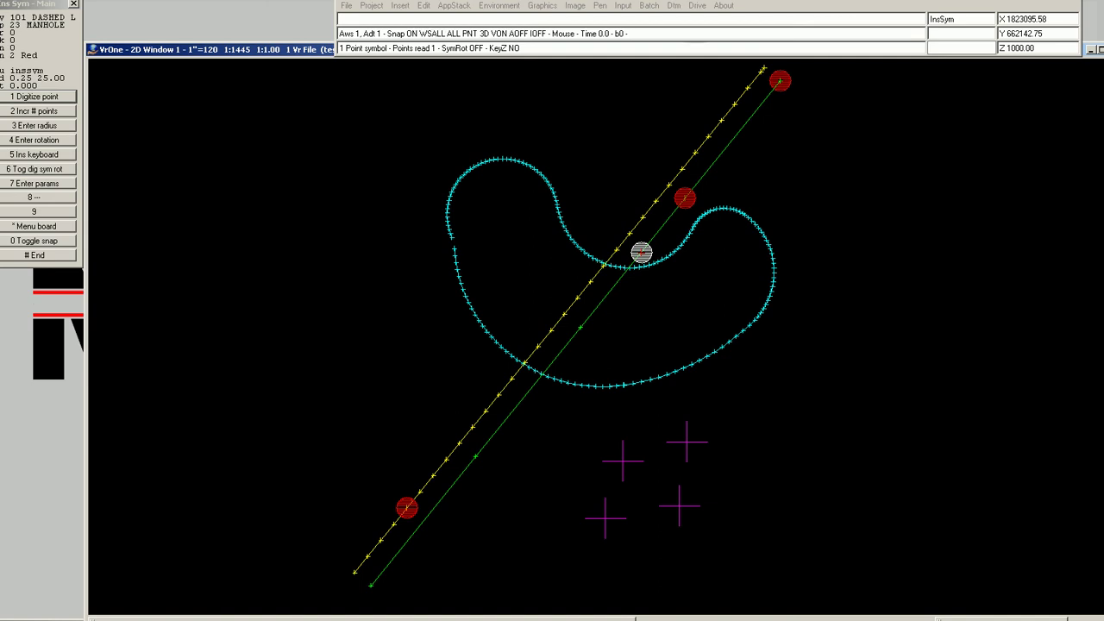
left_click(641, 252)
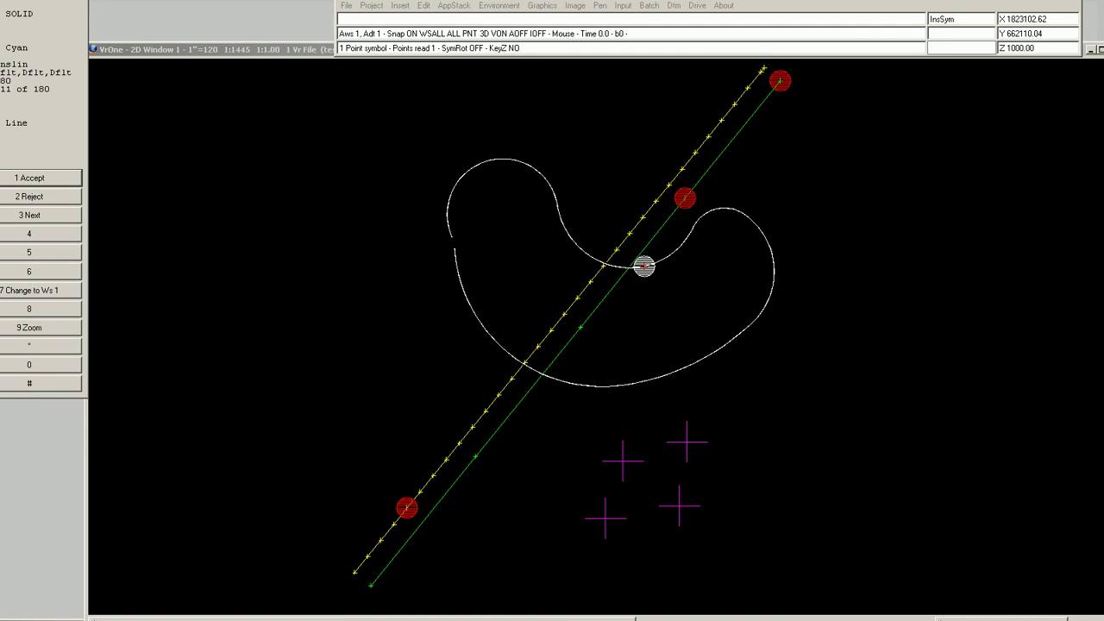
key("0")
left_click(645, 266)
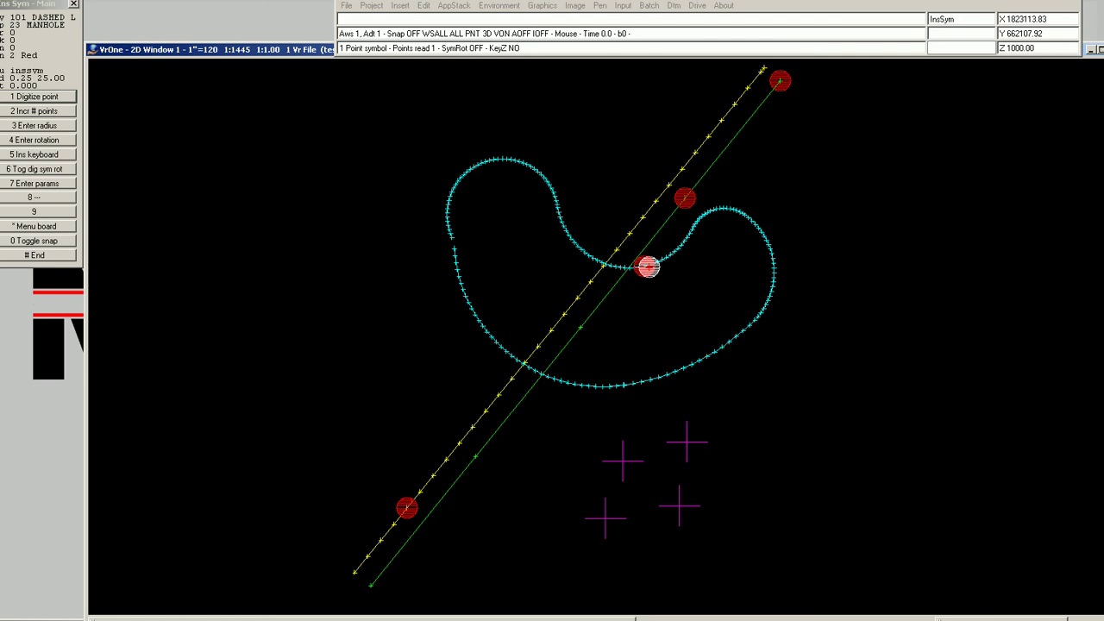
Step: Review the search mode in the snap parameters, keeping Closest line point
type("nap")
key("Return")
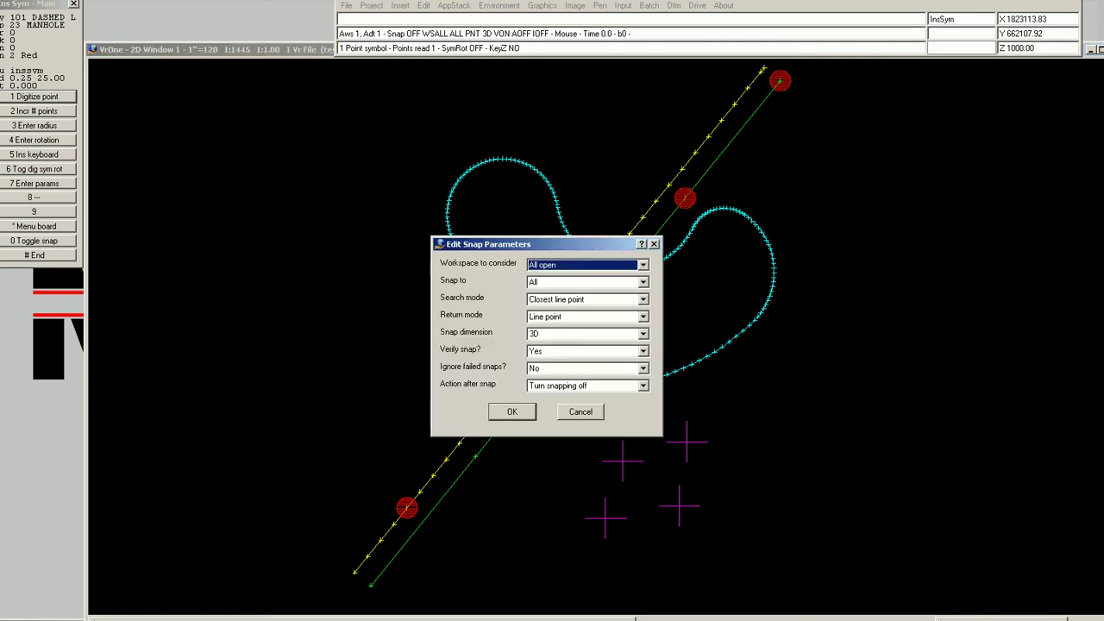
left_click(584, 301)
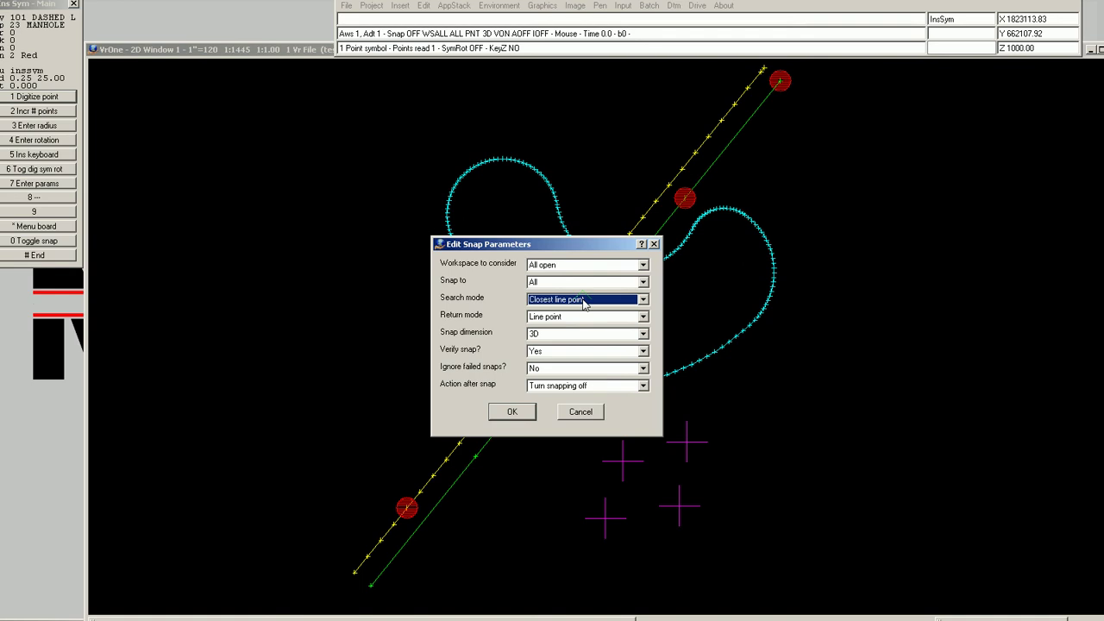
left_click(512, 411)
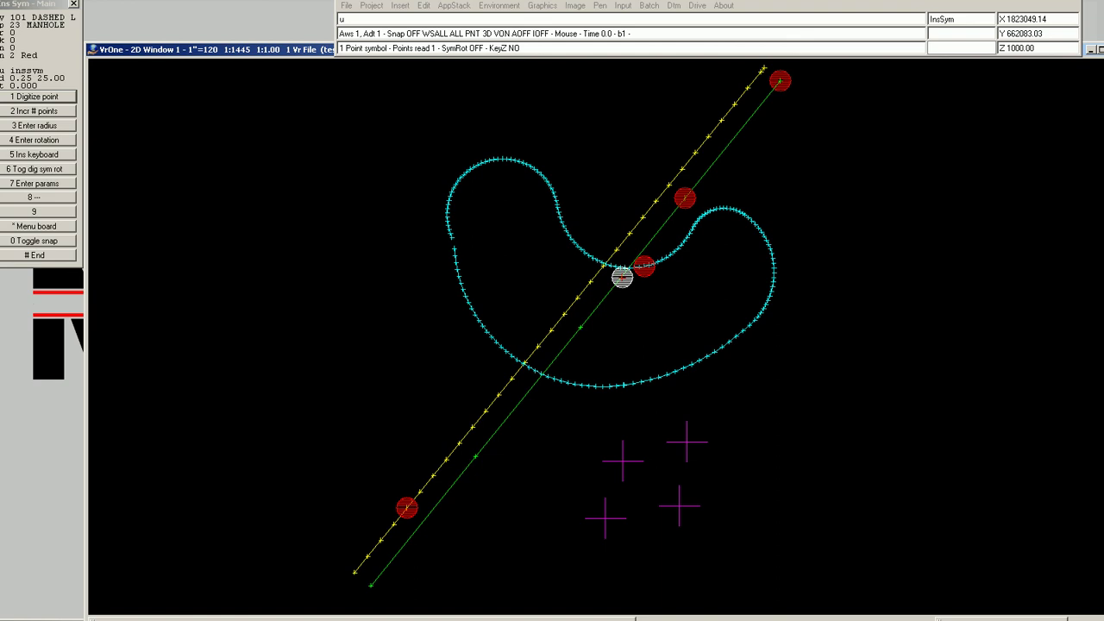
Step: Undo the last symbol insertion, turn snapping on and try snapping to the green line below the cyan curve, rejecting each proposed snap
key("Return")
key("0")
left_click(620, 274)
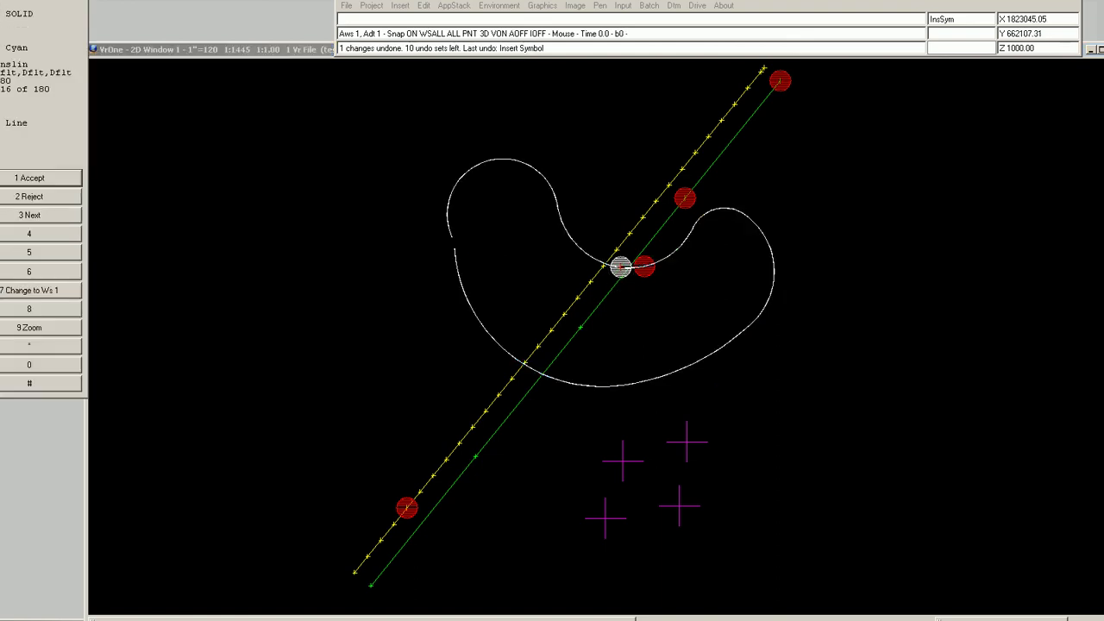
key("2")
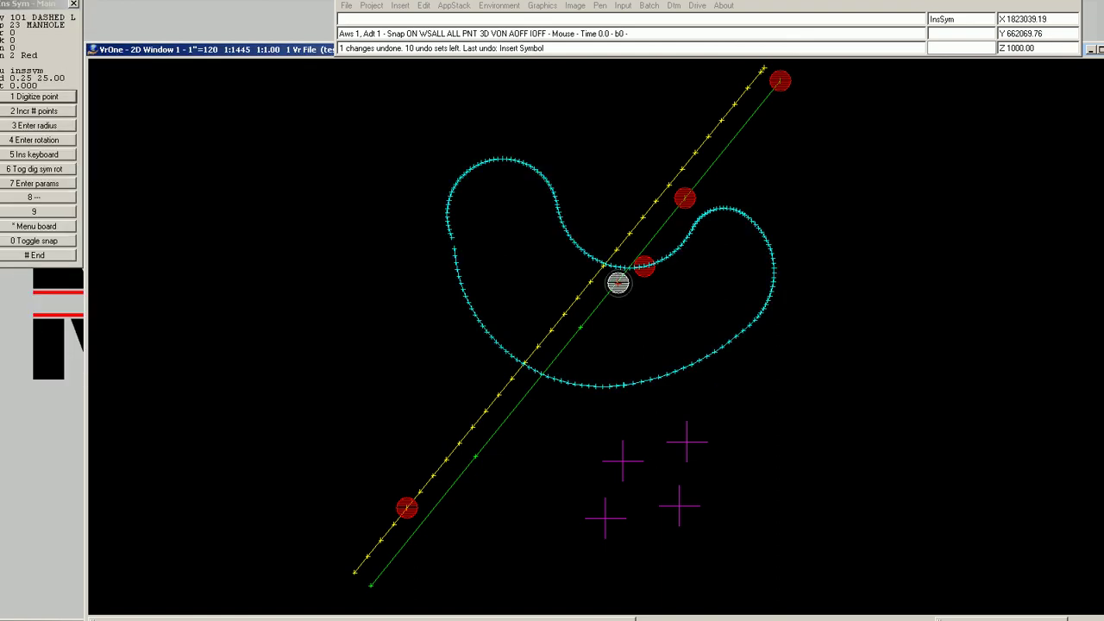
left_click(619, 281)
key("2")
left_click(616, 285)
key("2")
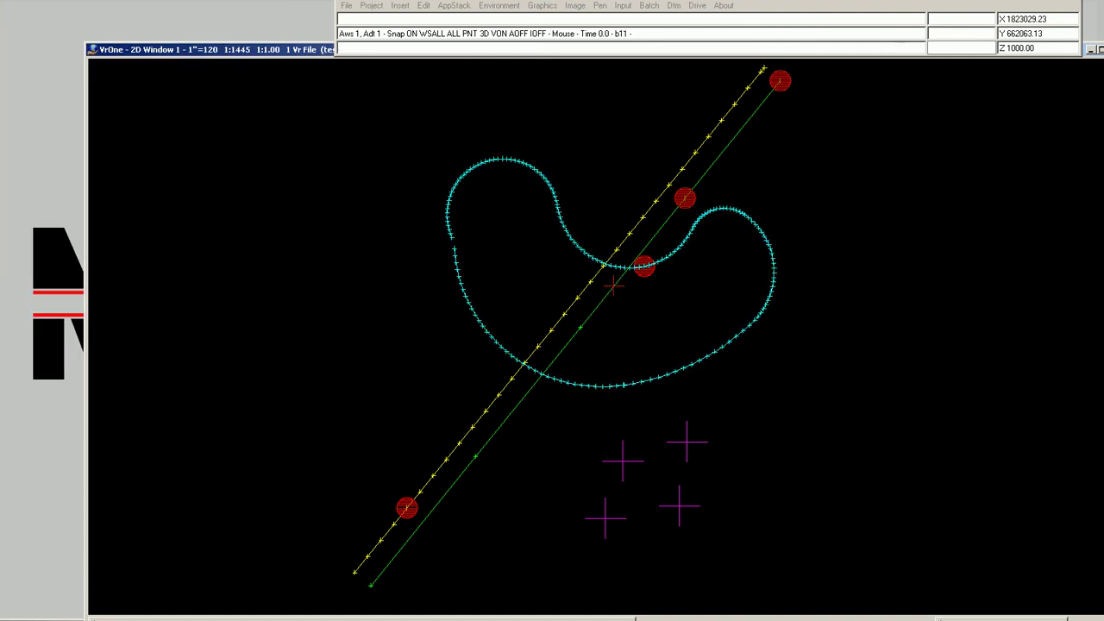
Step: Set the search mode in the snap parameters back to Closest line
type("snaset")
key("Return")
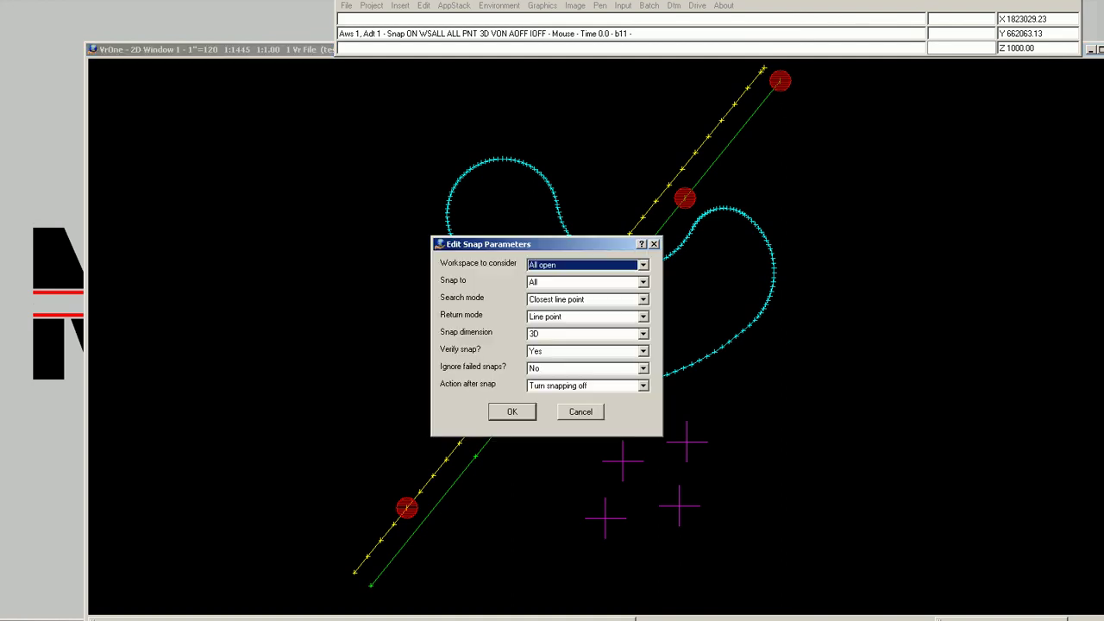
left_click(558, 302)
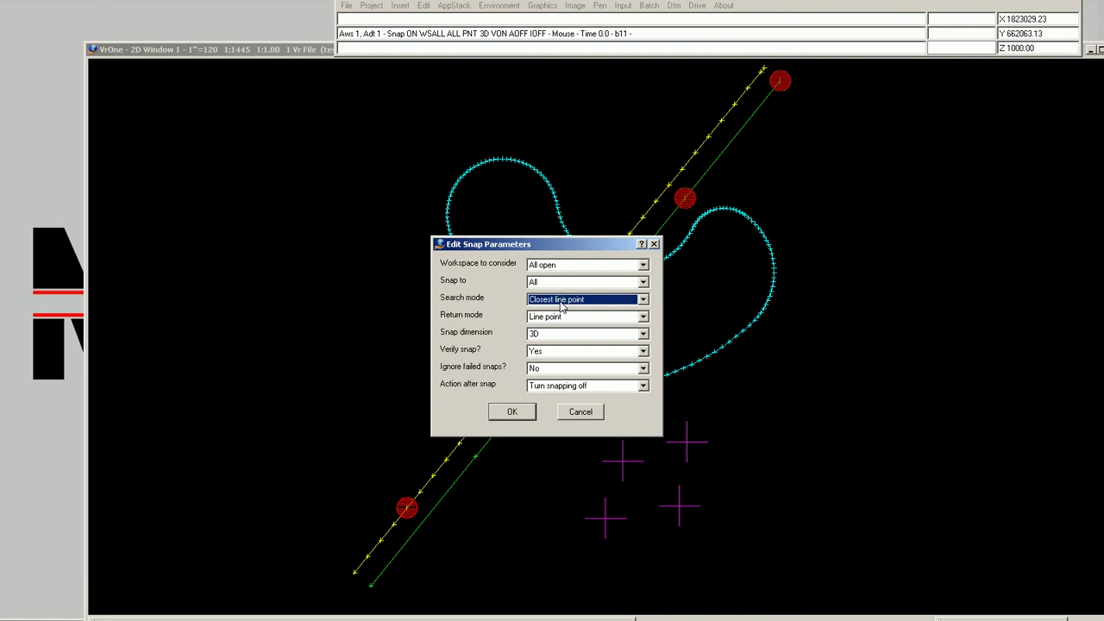
key("Down")
left_click(514, 412)
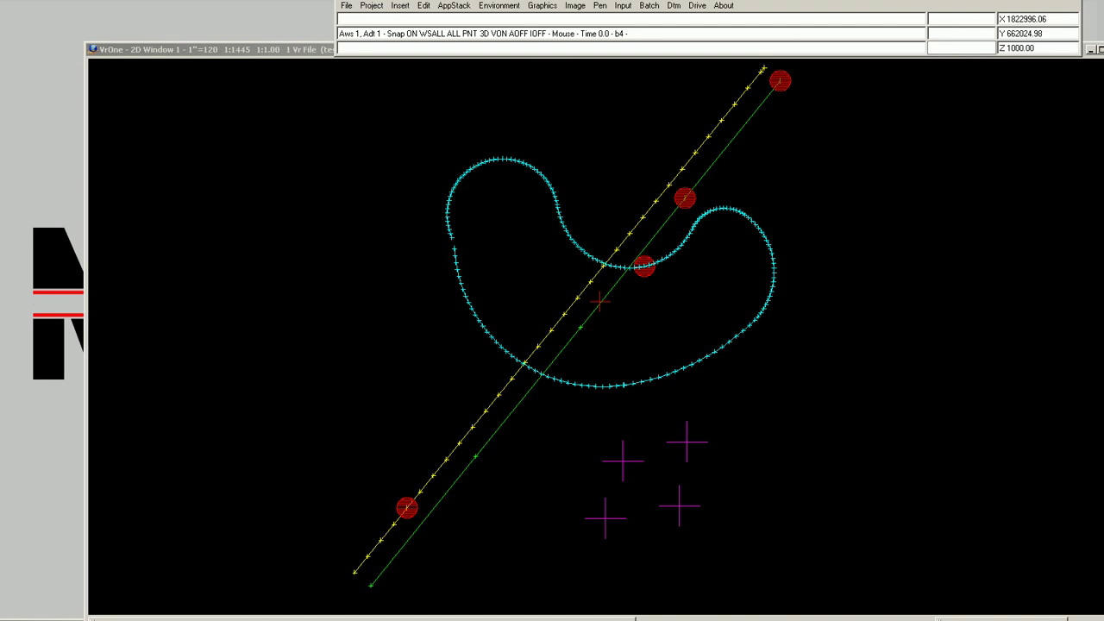
Step: Start inserting symbols and place a manhole snapped to the green line's vertex between its two crossings with the cyan curve
type("4")
key("Return")
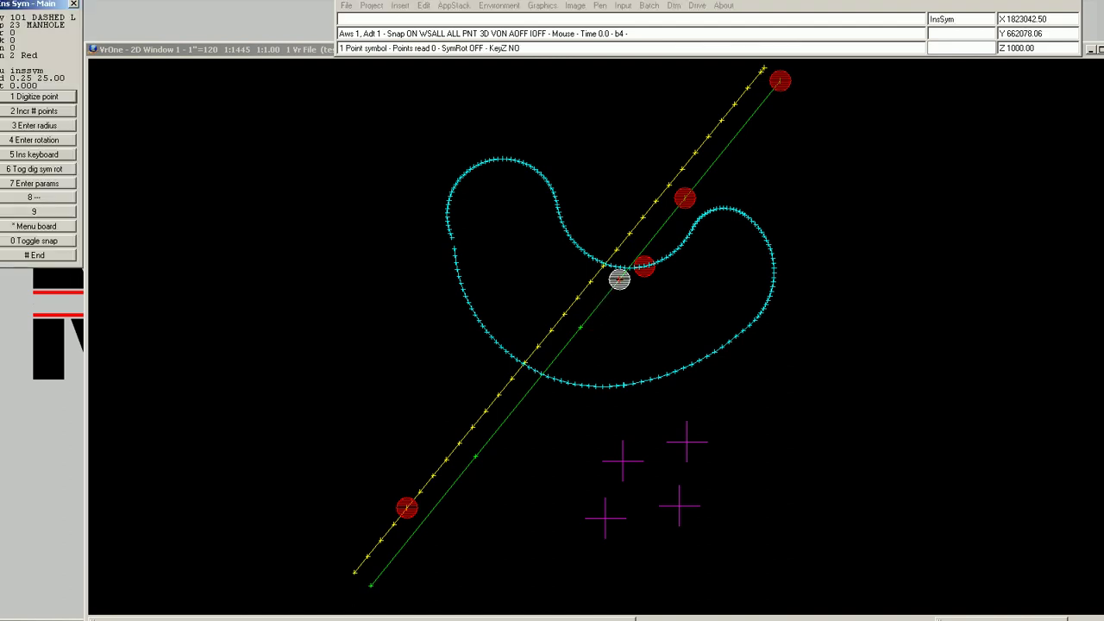
left_click(581, 326)
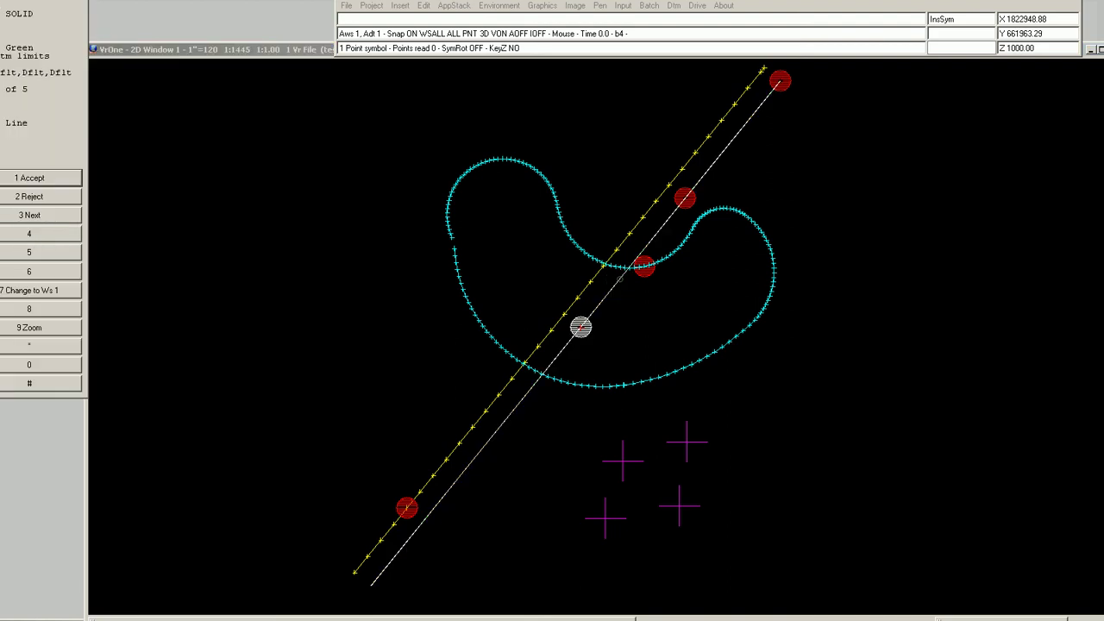
key("0")
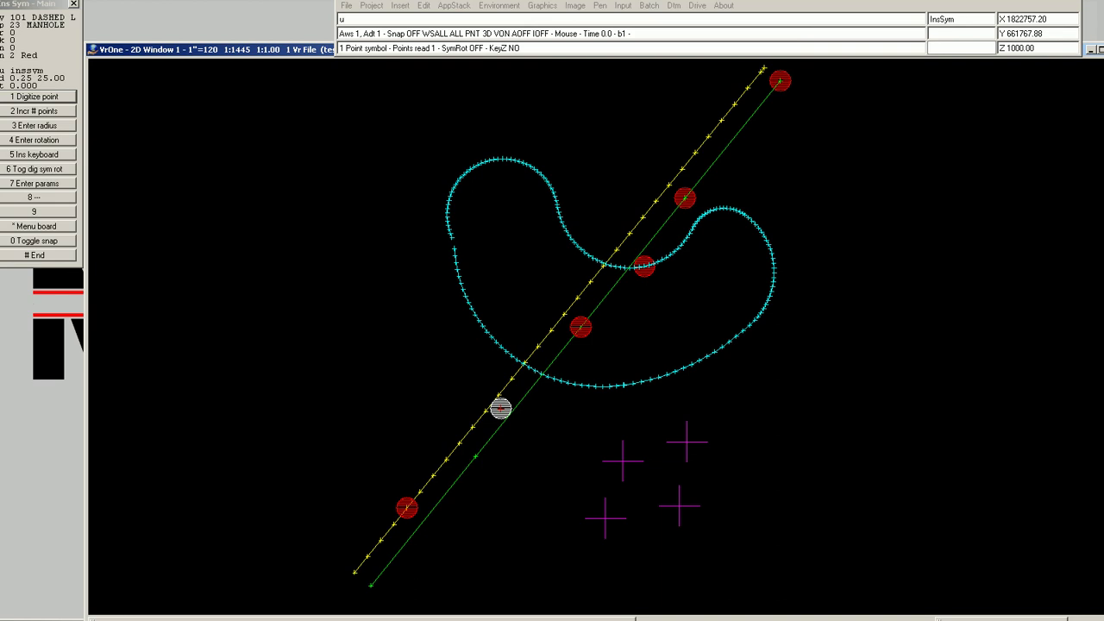
Step: Undo the last symbol insertion, turn snapping on and insert a manhole snapped to the yellow line's vertex just below the cyan curve
key("Return")
key("0")
left_click(500, 409)
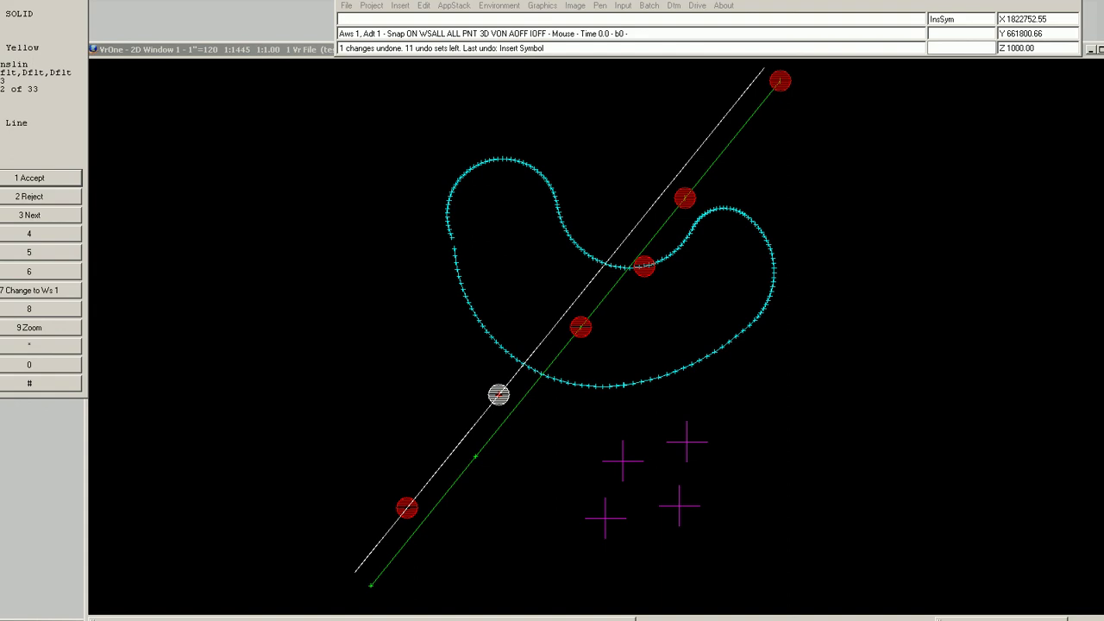
key("1")
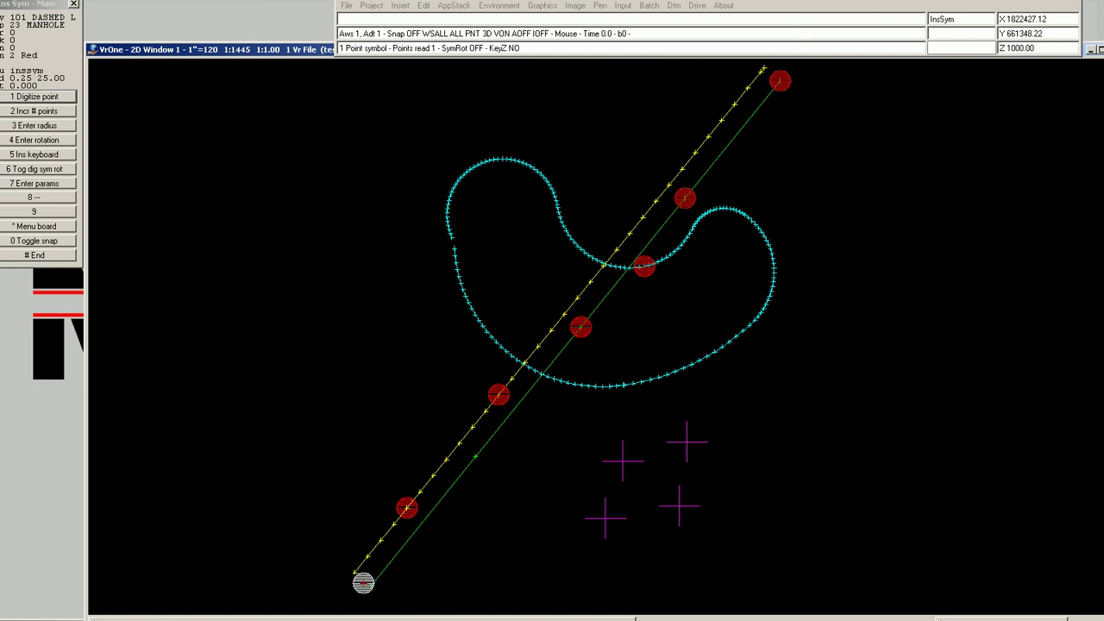
Step: Turn snapping on and try snapping a manhole near the lower ends of the yellow and green lines
key("0")
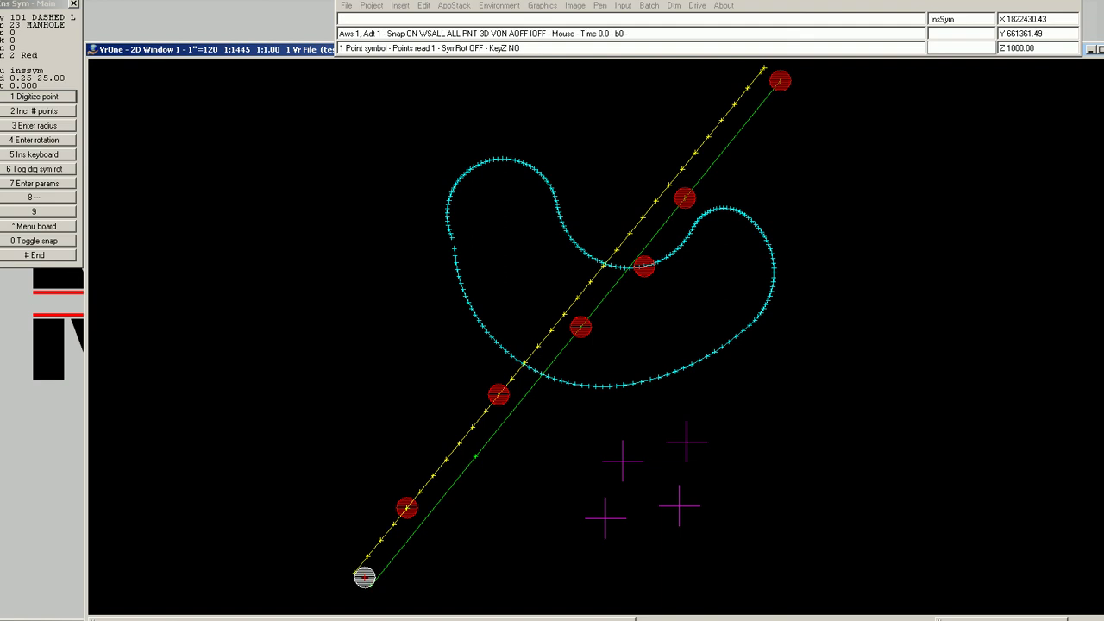
left_click(366, 577)
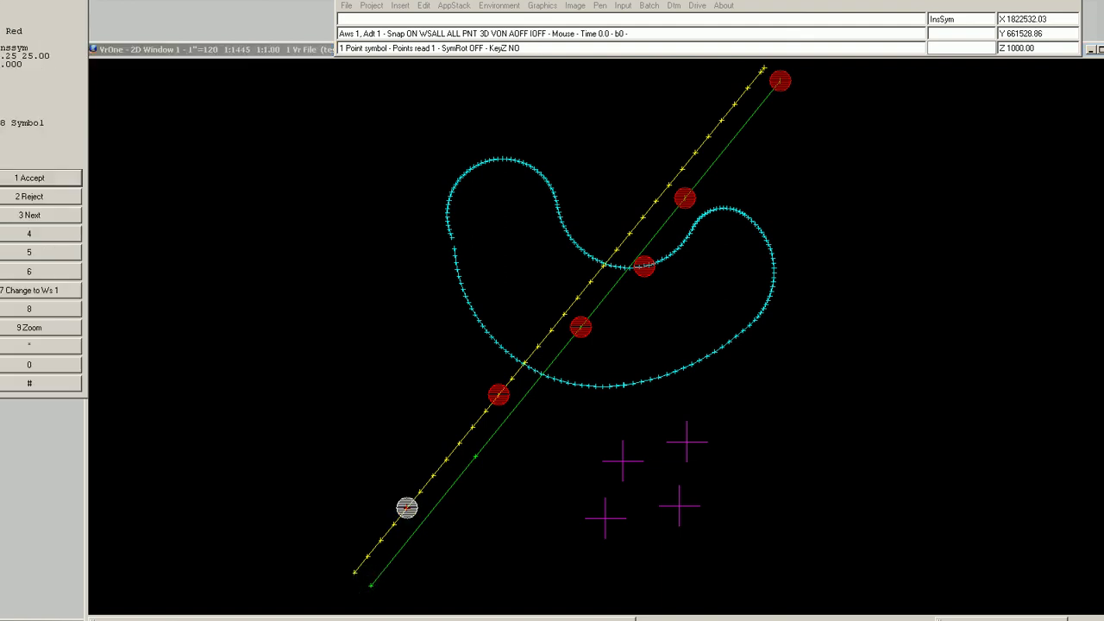
key("1")
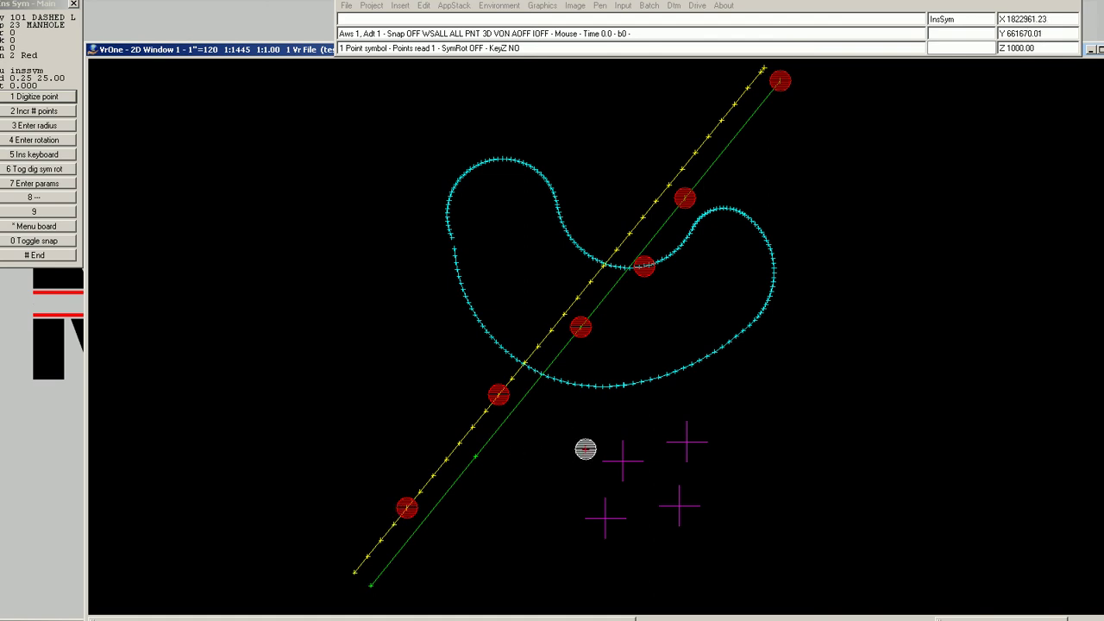
Step: Insert manholes snapped to the upper two magenta crosses and the lower-right one
left_click(622, 460)
key("1")
left_click(686, 441)
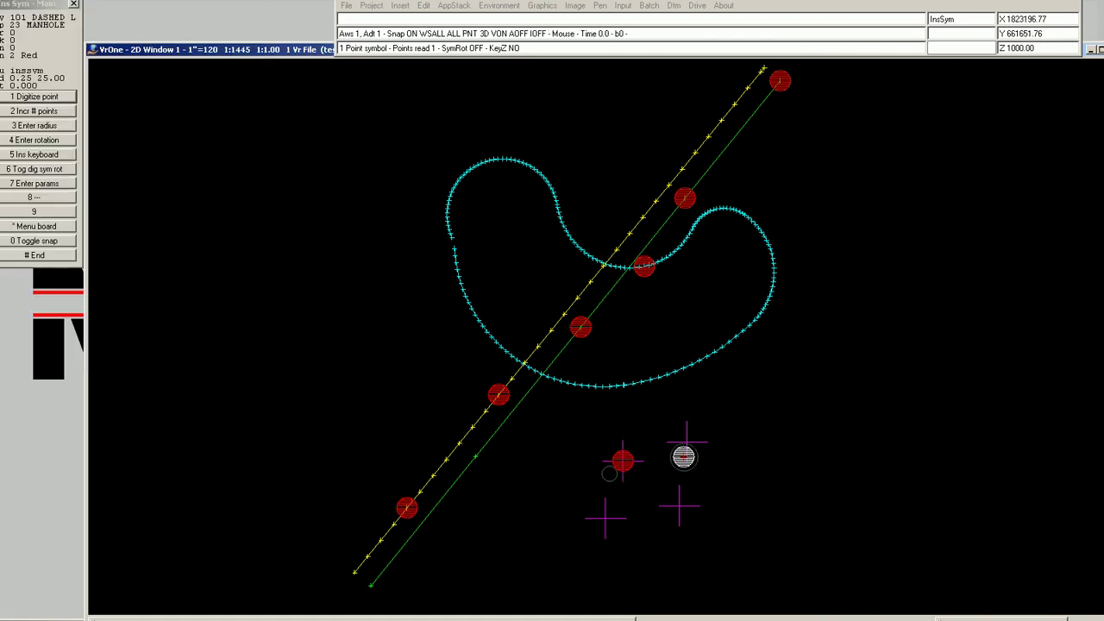
key("1")
left_click(678, 507)
key("1")
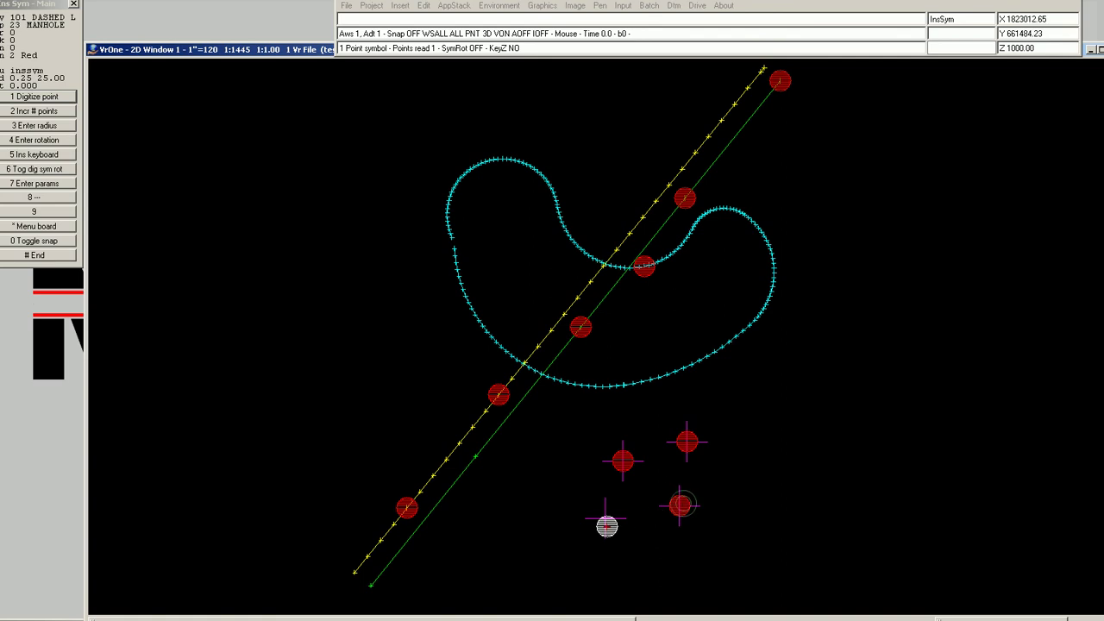
Step: Turn snapping on and try snapping from the empty area between the cyan curve and the magenta crosses, rejecting each proposed snap
key("0")
left_click(620, 423)
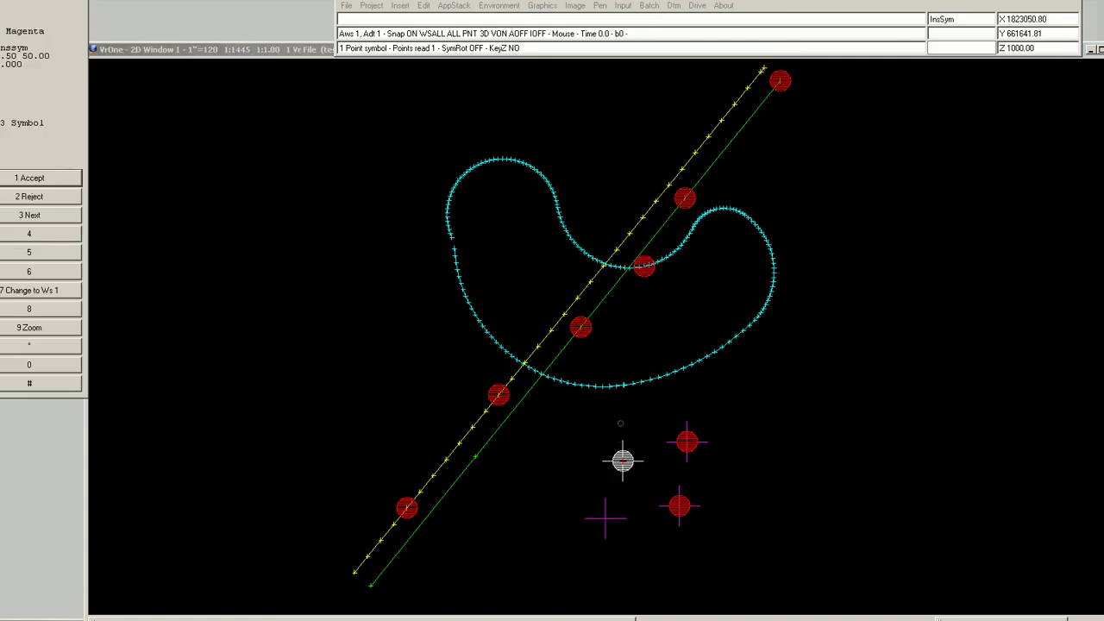
key("2")
left_click(617, 410)
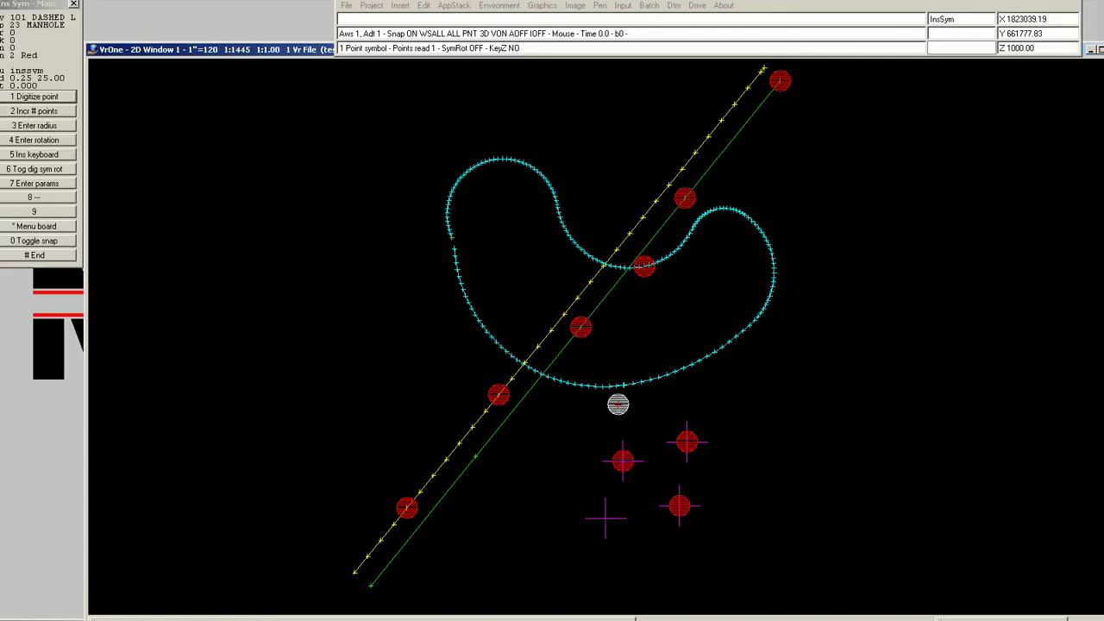
key("1")
left_click(573, 436)
key("1")
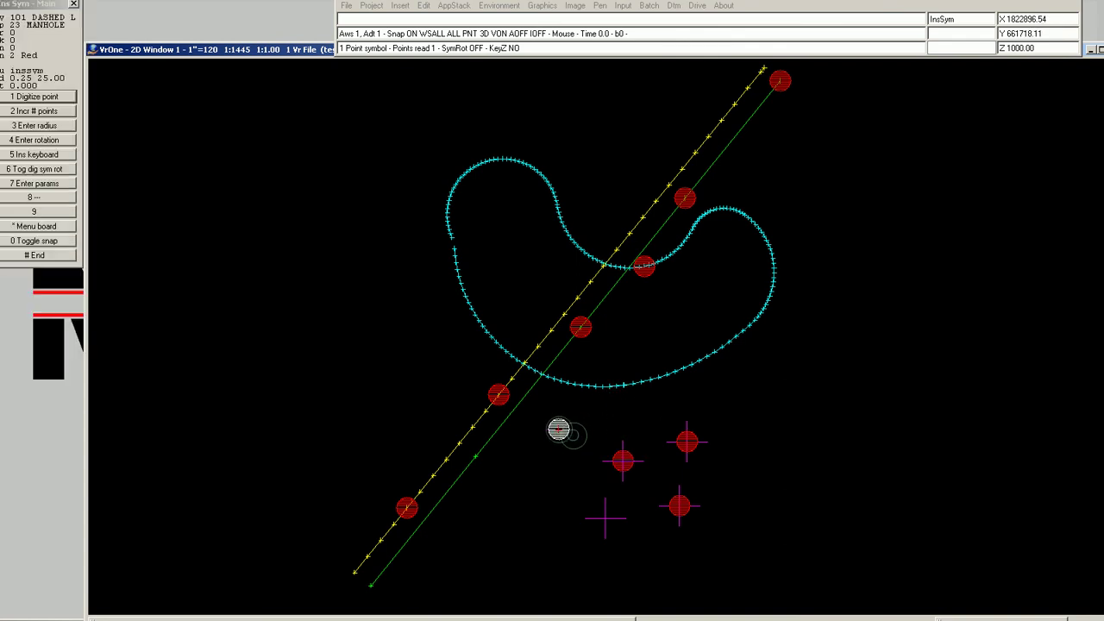
Step: Try snapping from midway between the green line and the upper-left magenta cross, comparing the proposed line vertex and symbol without accepting
left_click(569, 433)
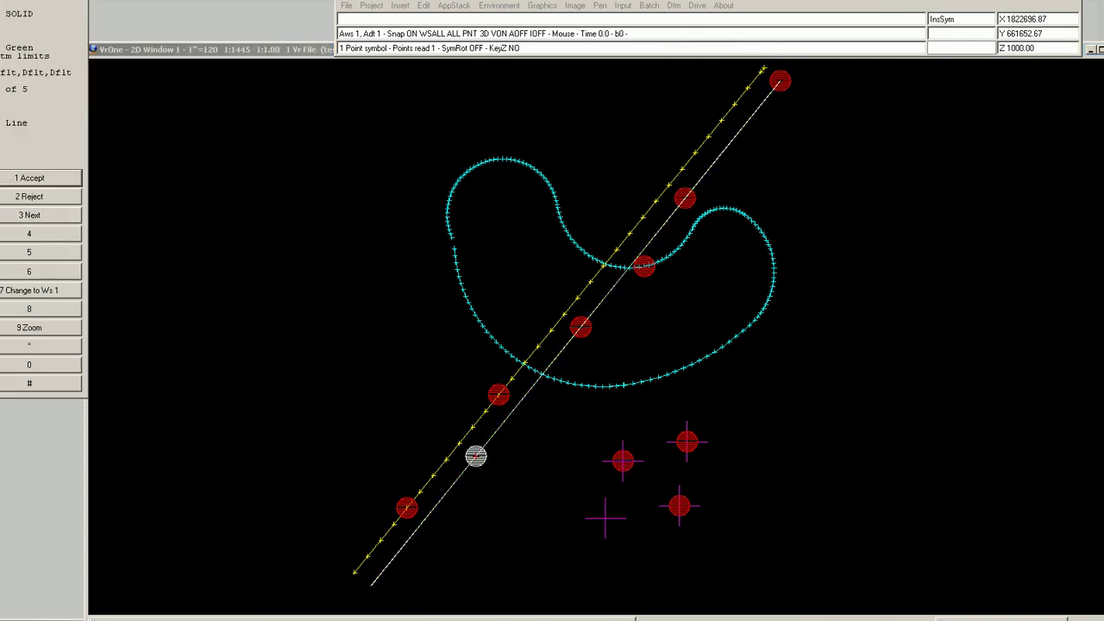
key("1")
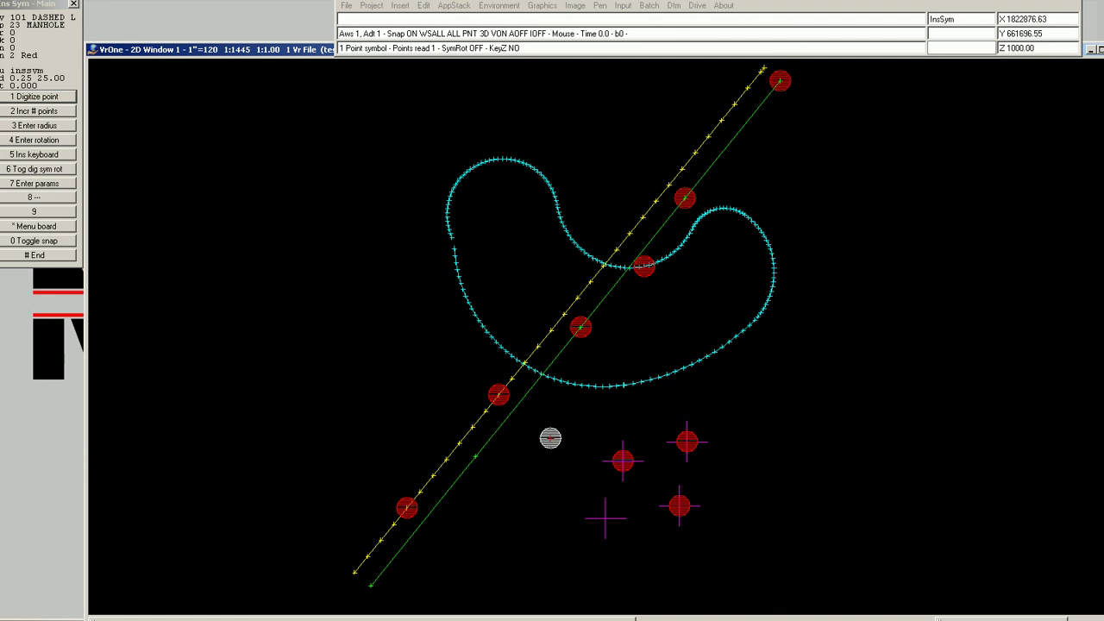
left_click(550, 438)
key("1")
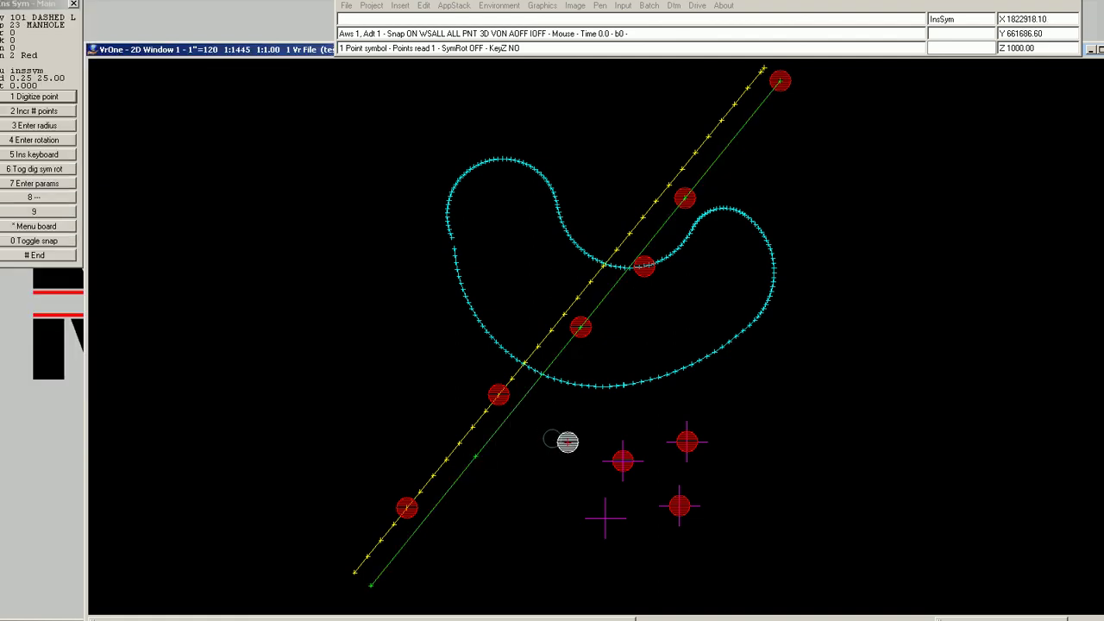
left_click(567, 442)
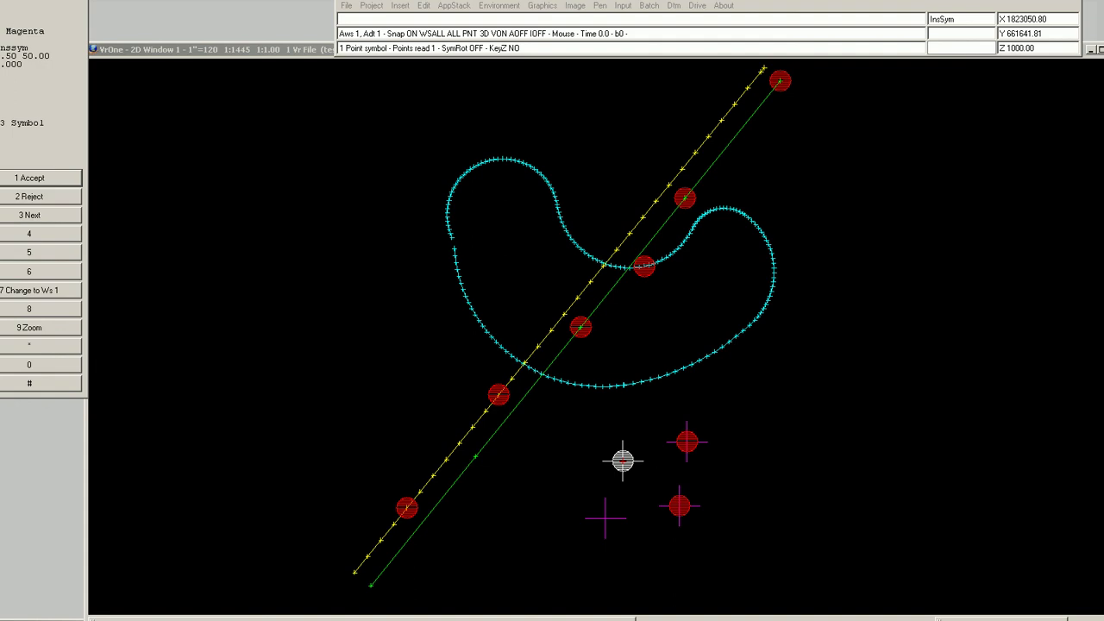
left_click(623, 461)
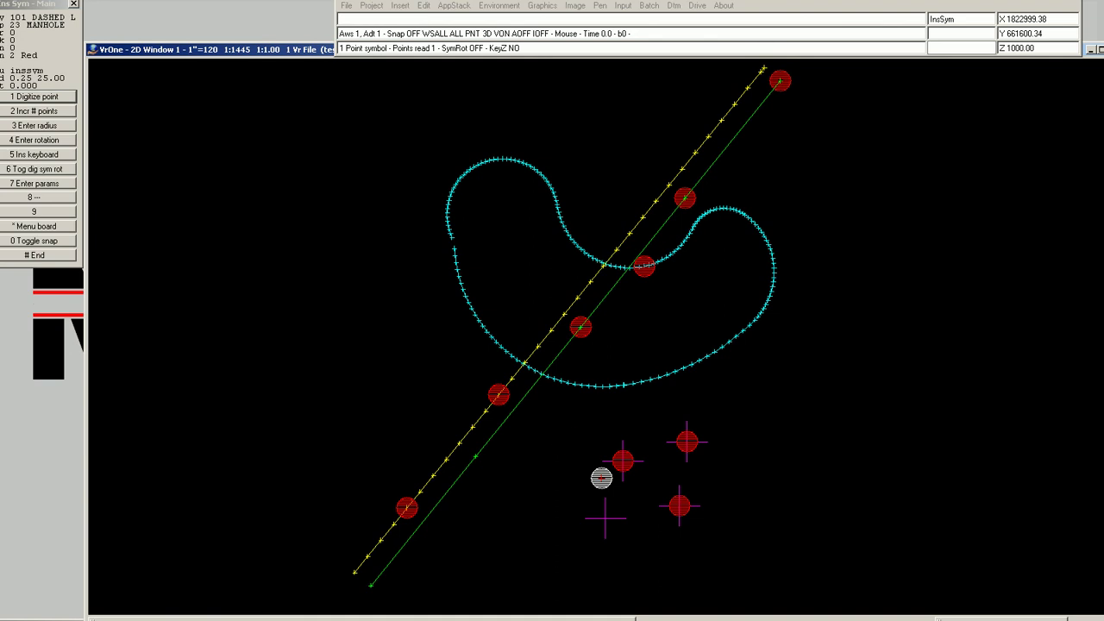
Step: Turn snapping back on and insert a manhole snapped to the green line's vertex below the cyan curve
type("snaoff")
key("Return")
key("0")
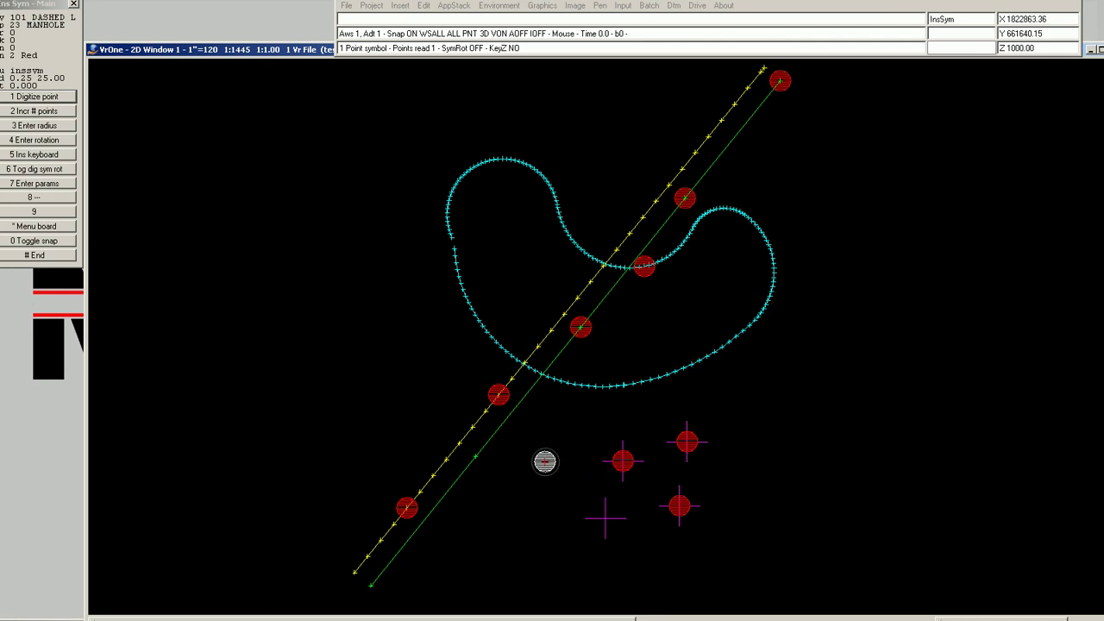
left_click(546, 461)
key("1")
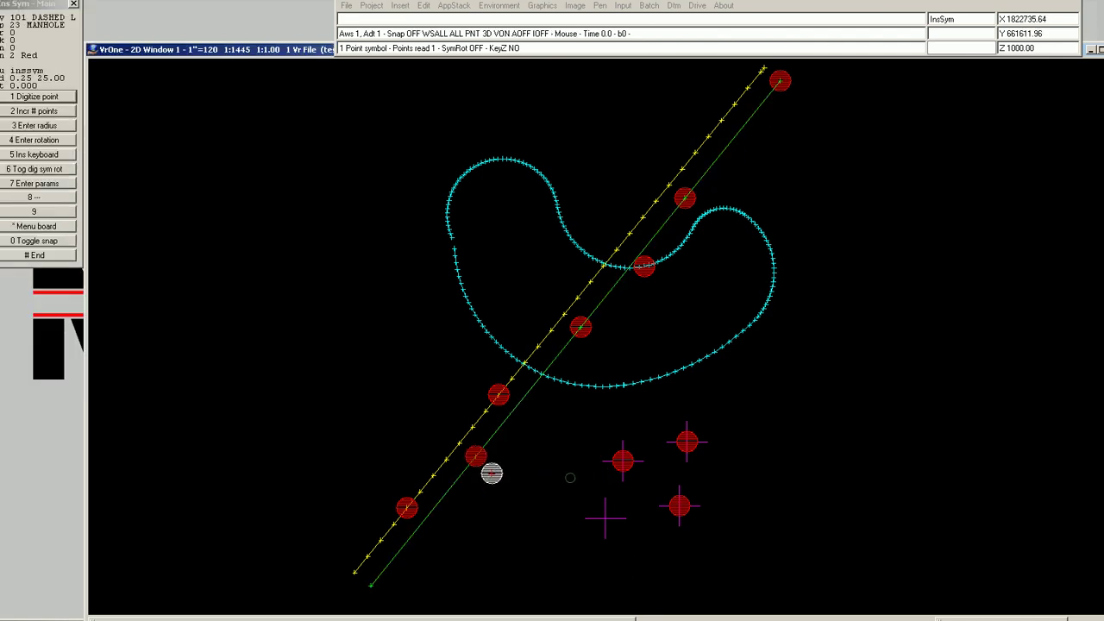
Step: Turn off snap verification with the snavoff command and restart symbol insertion
type("snavoff")
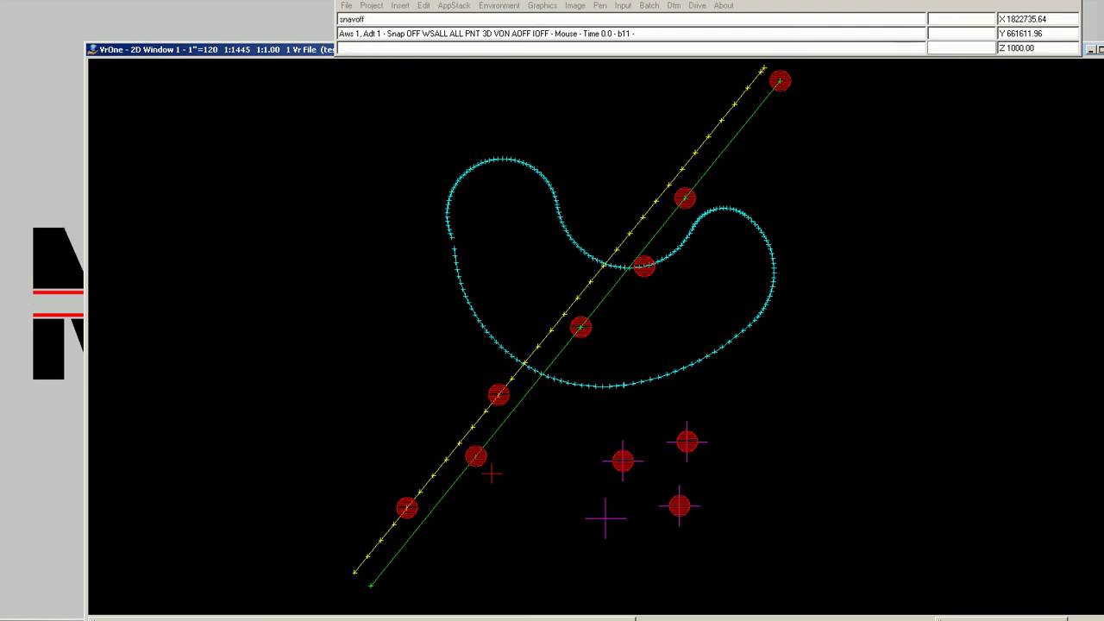
key("Return")
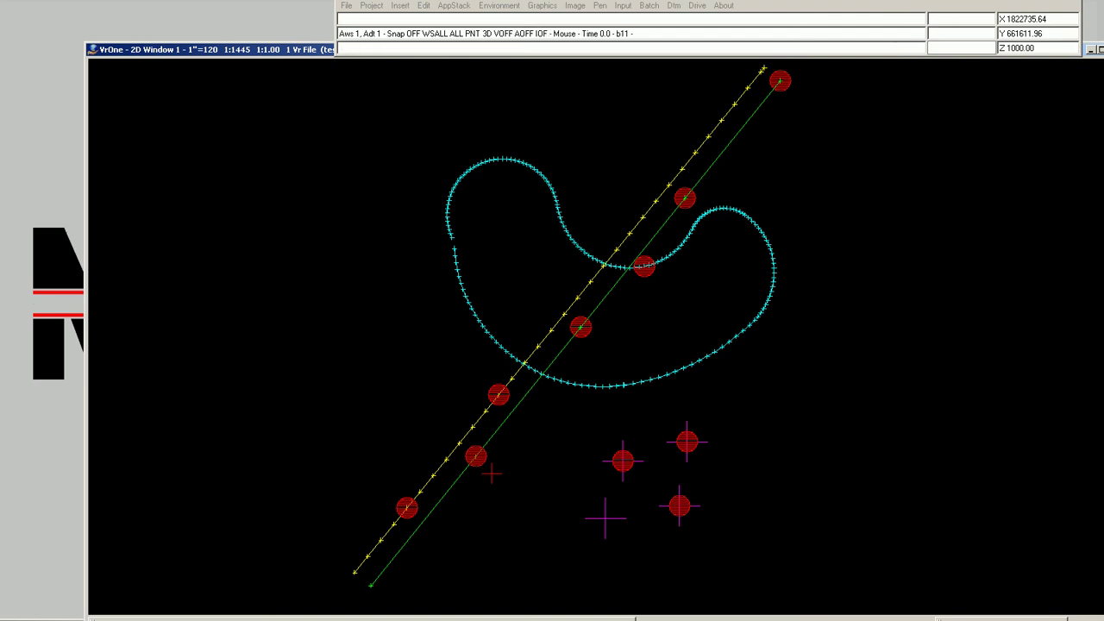
key("F2")
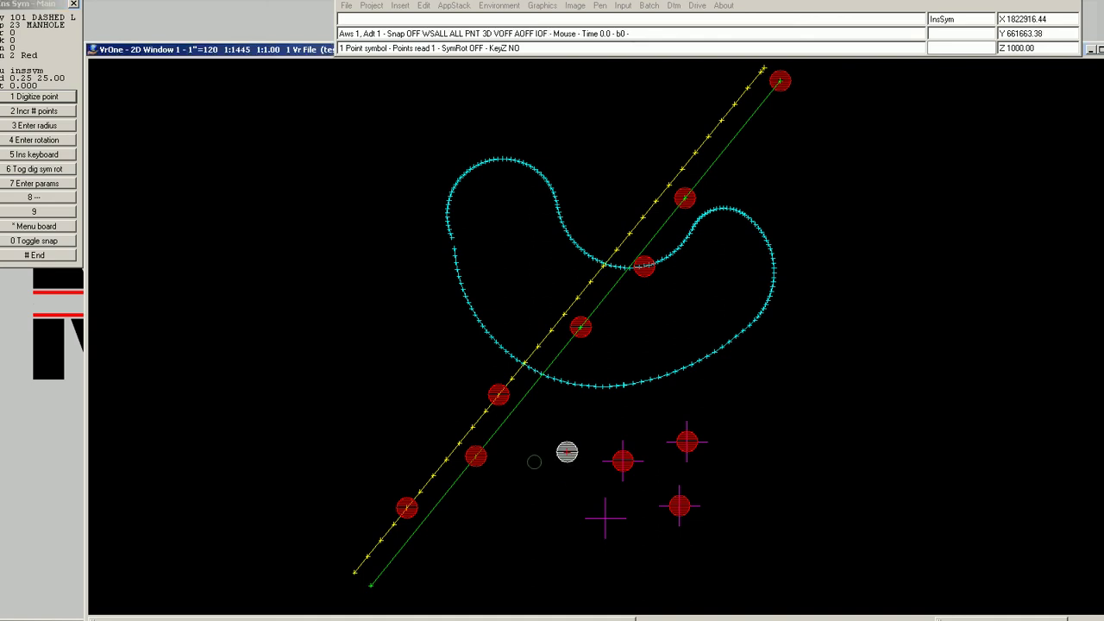
Step: Insert manholes snapped to two yellow line vertices, one on either side of the cyan curve's interior, and to the lower-left magenta cross
left_click(537, 345)
left_click(630, 233)
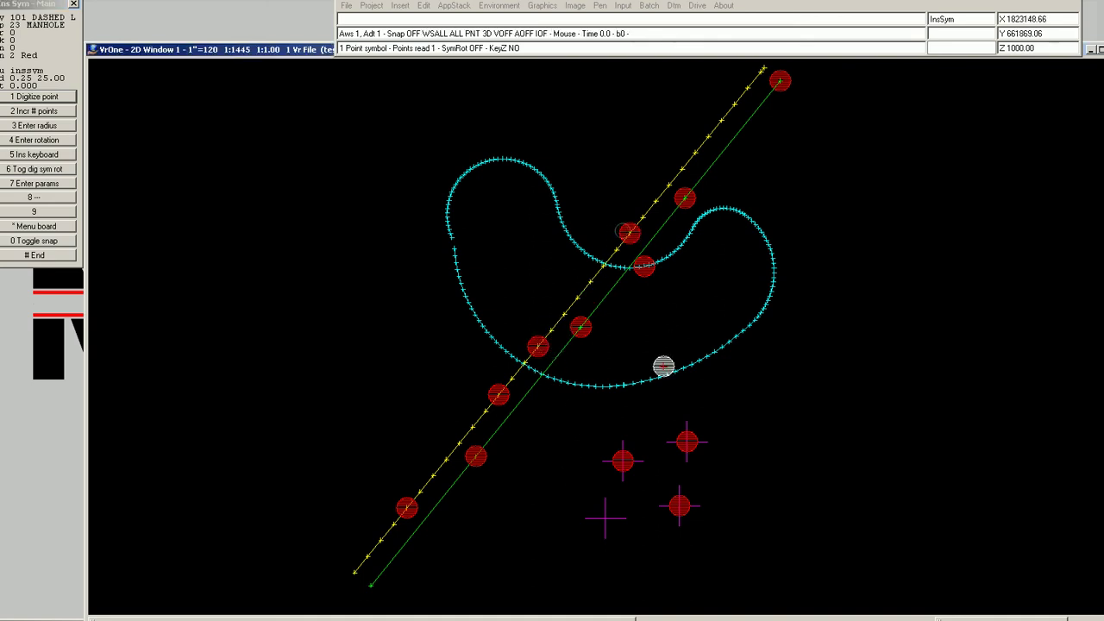
left_click(606, 517)
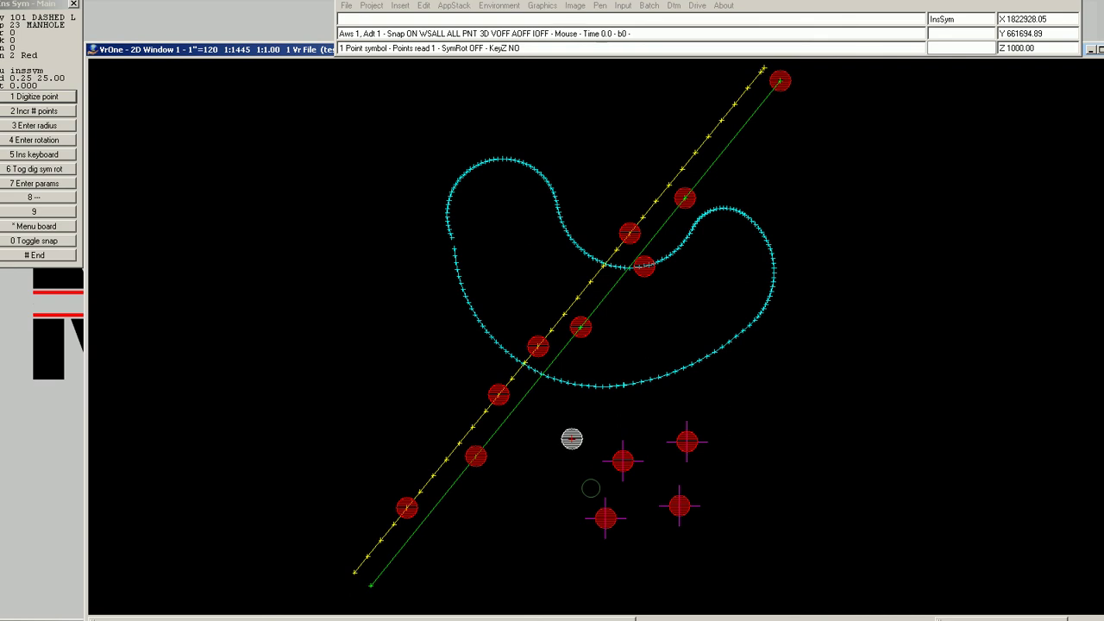
Step: Insert five manholes snapped to the cyan curve: two along its bottom, two on its left side and one on the upper-left lobe
left_click(609, 385)
left_click(666, 373)
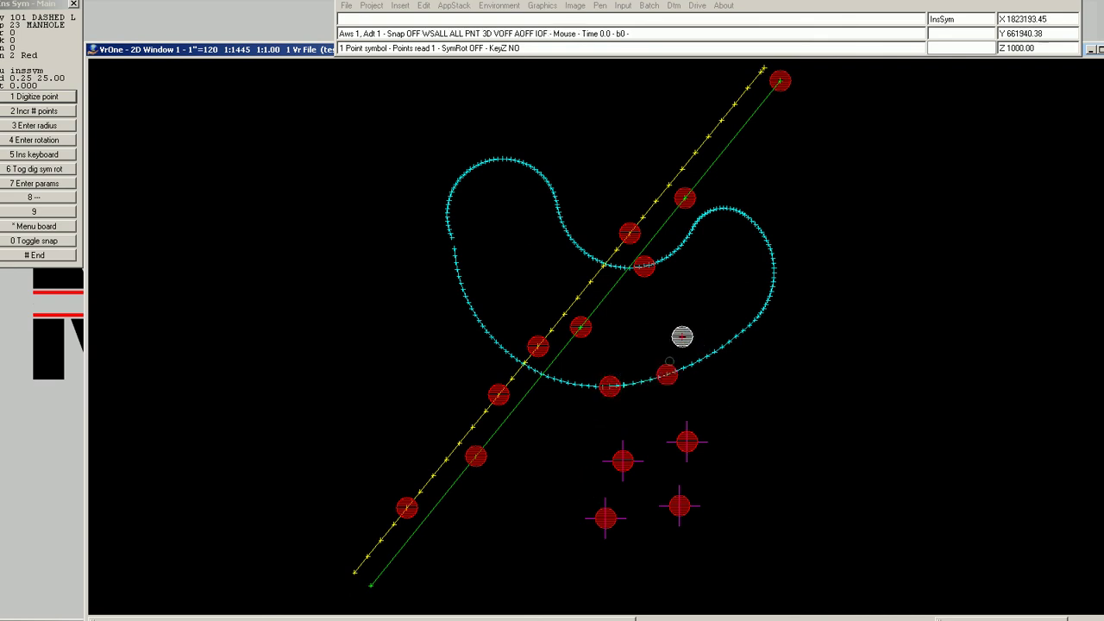
left_click(498, 342)
left_click(480, 262)
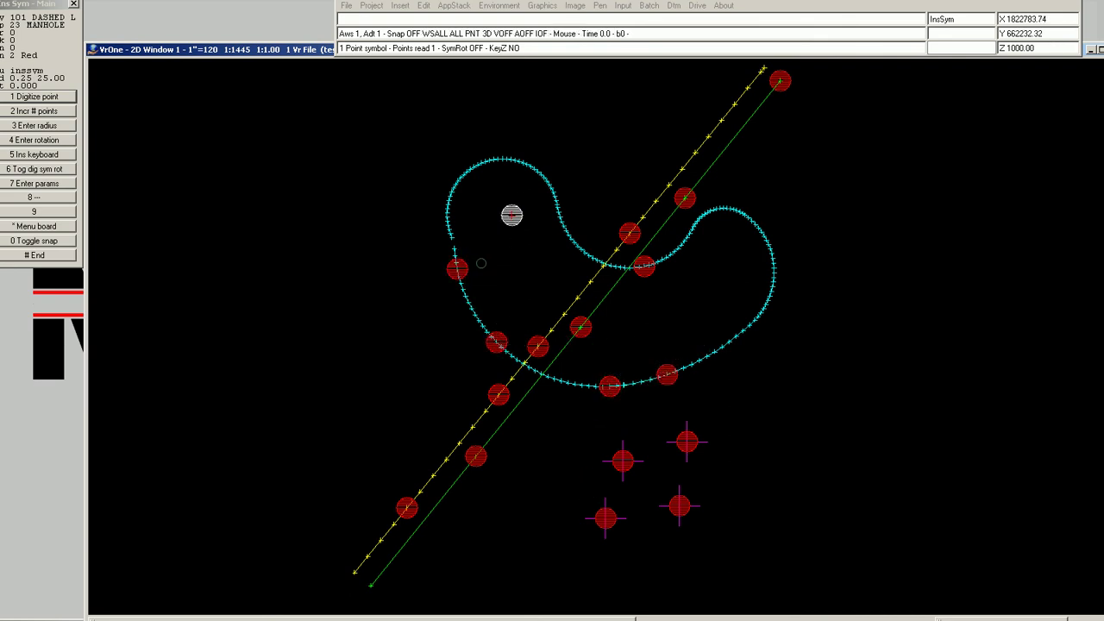
left_click(517, 208)
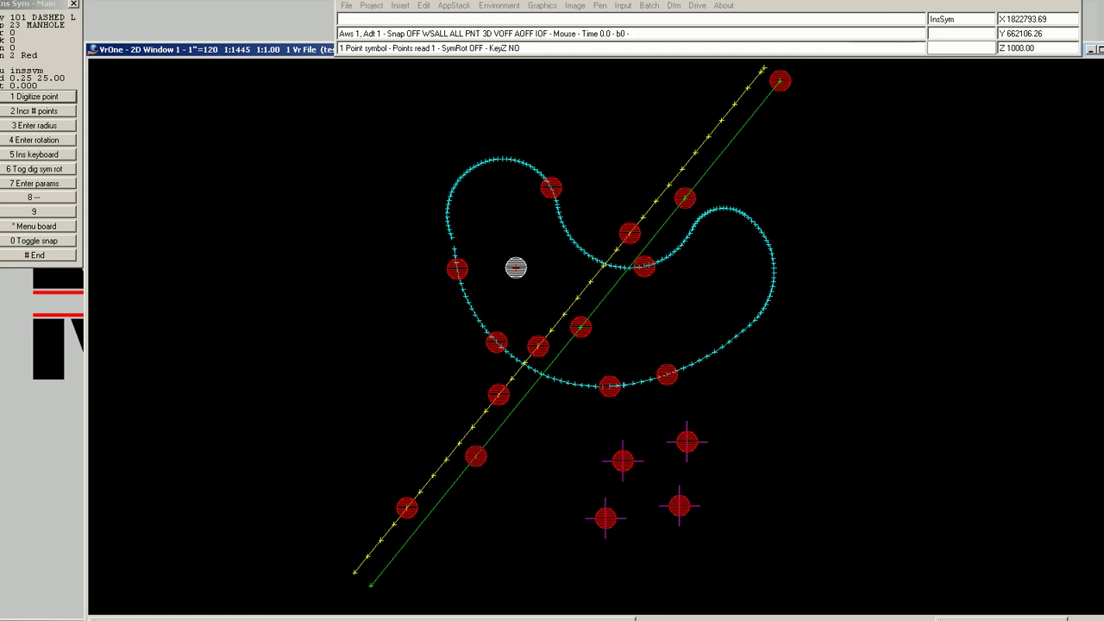
Step: End symbol insertion and delete the manholes' layer with the dellay command
key("numbersign")
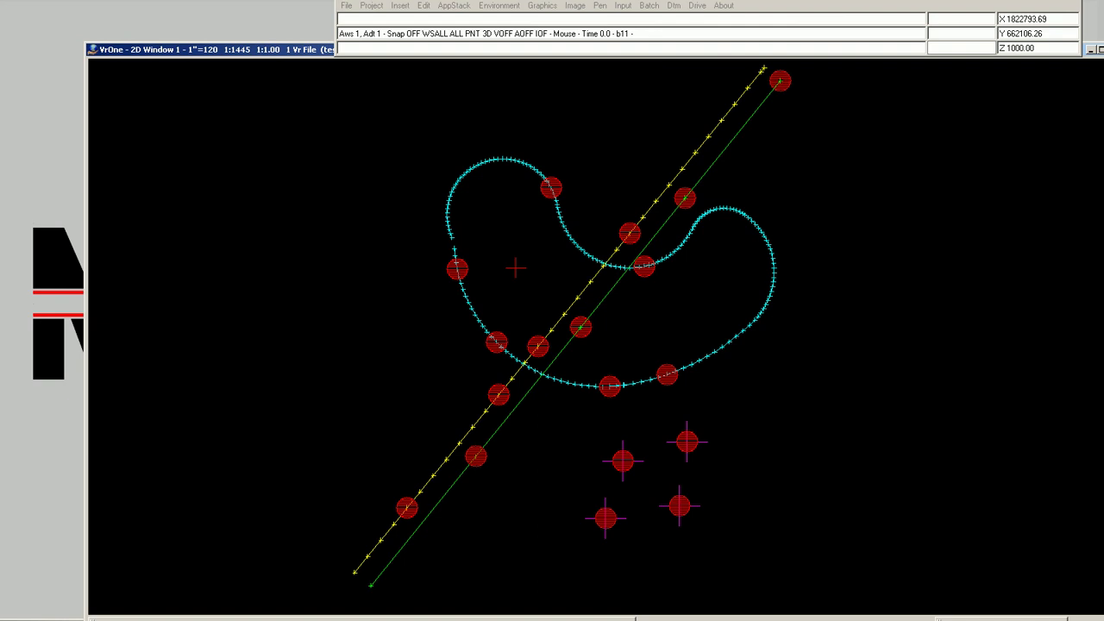
type("dellay")
key("Return")
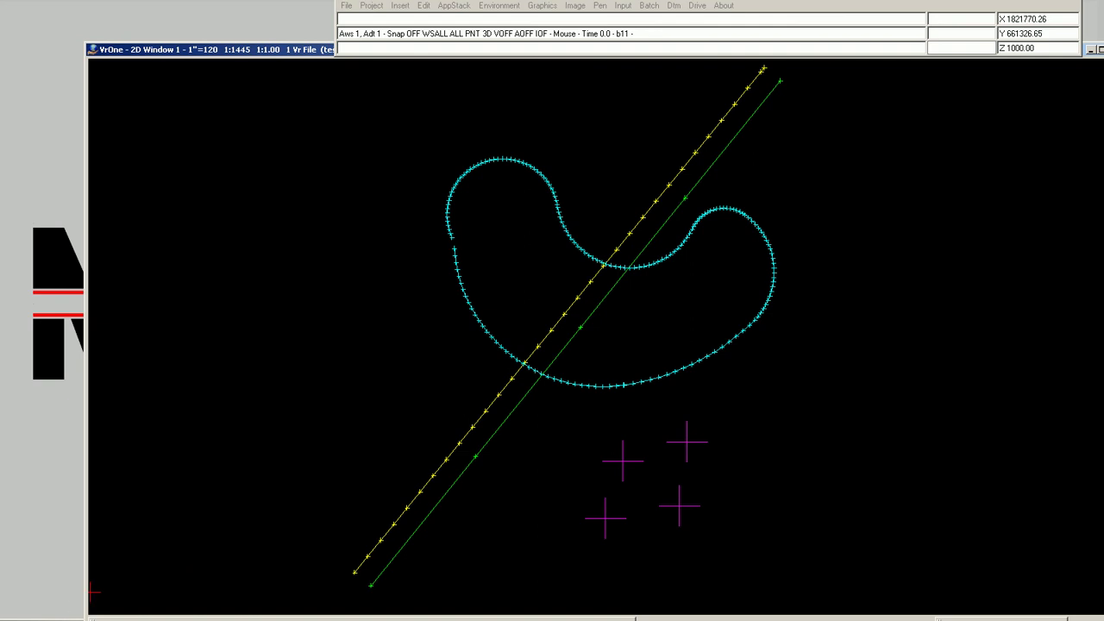
Step: Identify the green line for editing and move through its vertices to check their Z elevation
key("F2")
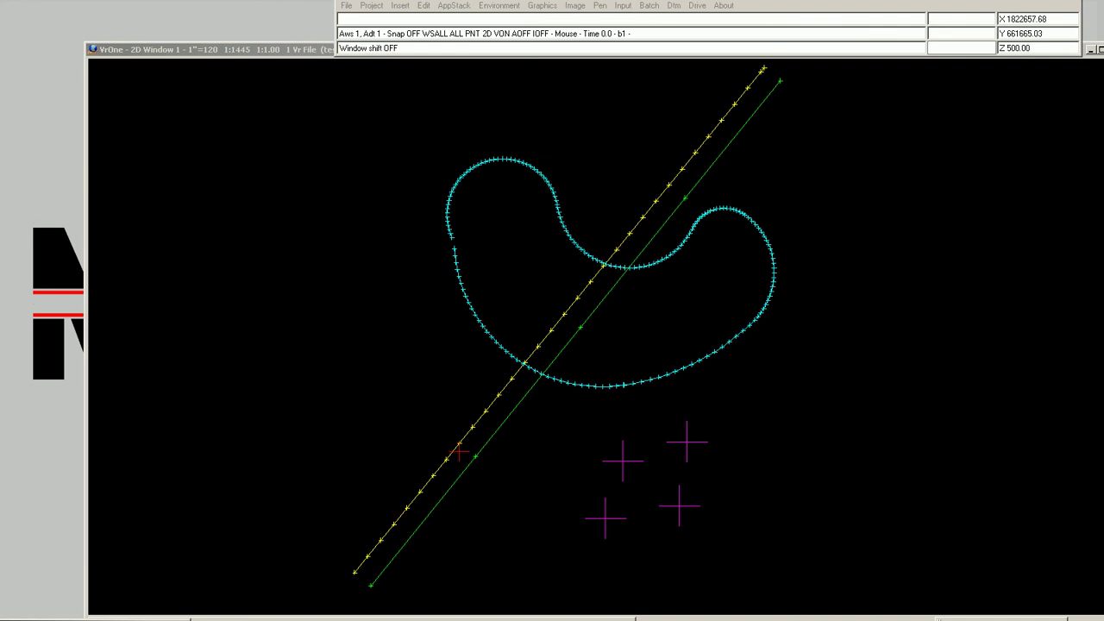
left_click(627, 329)
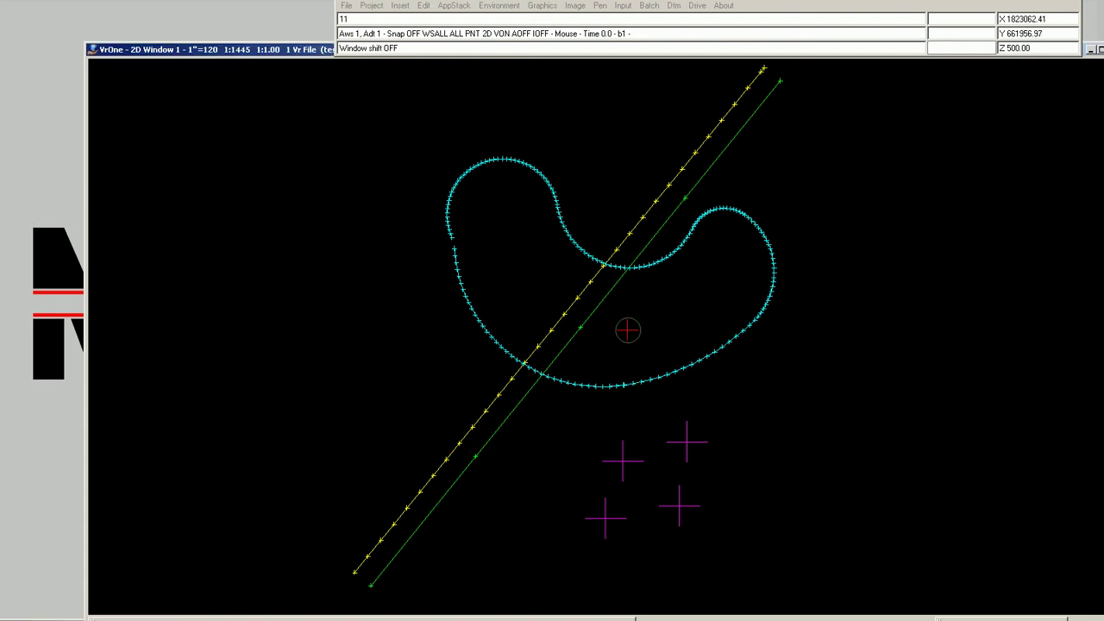
left_click(627, 329)
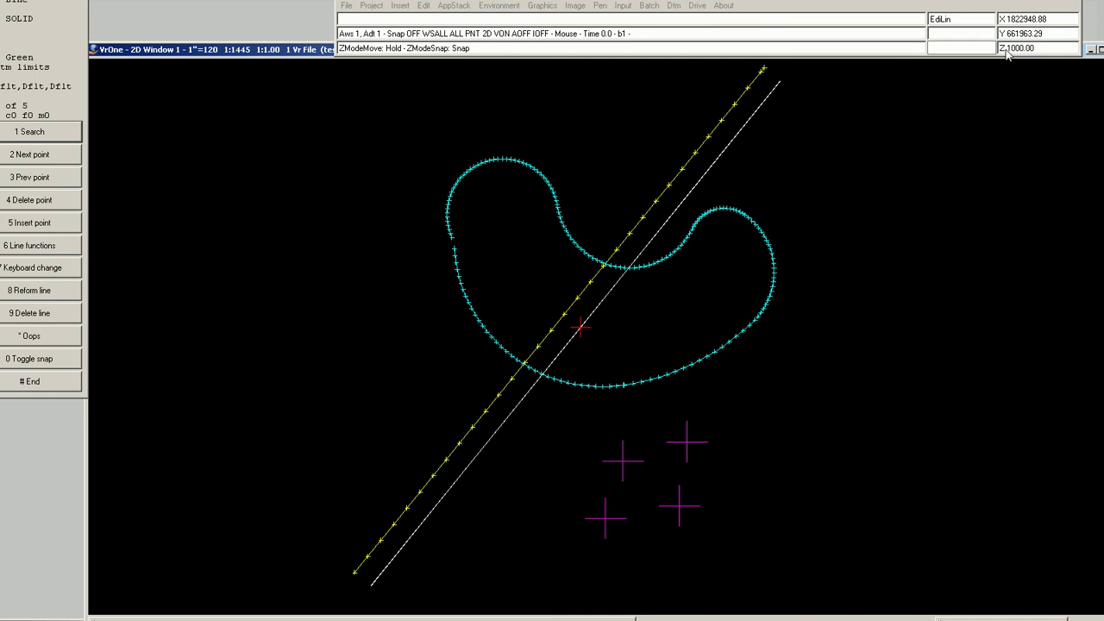
left_click(879, 223)
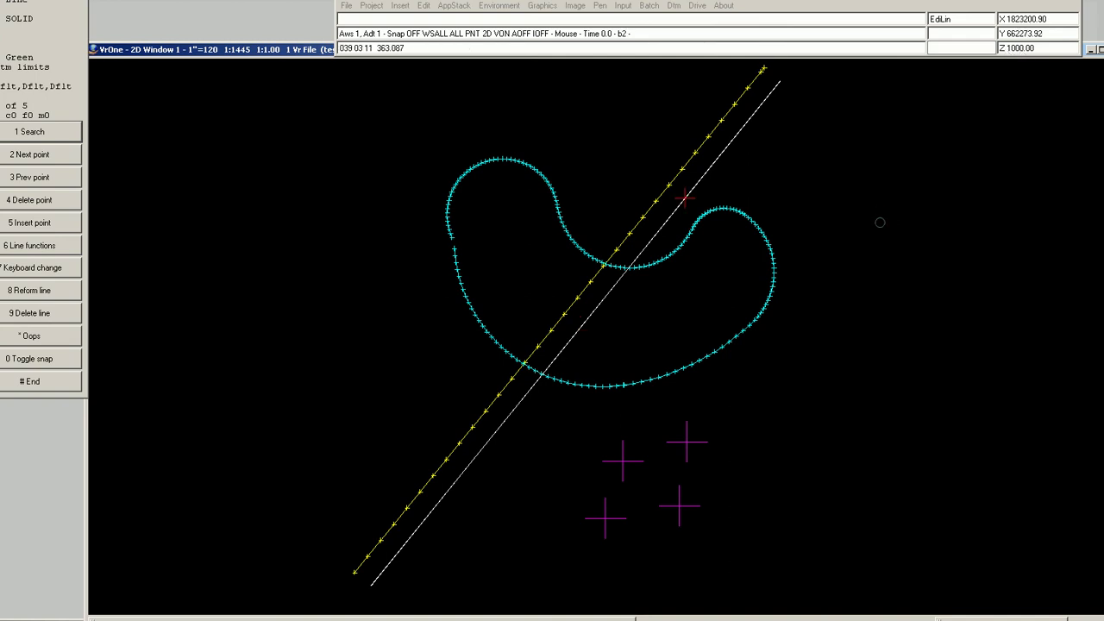
left_click(779, 81)
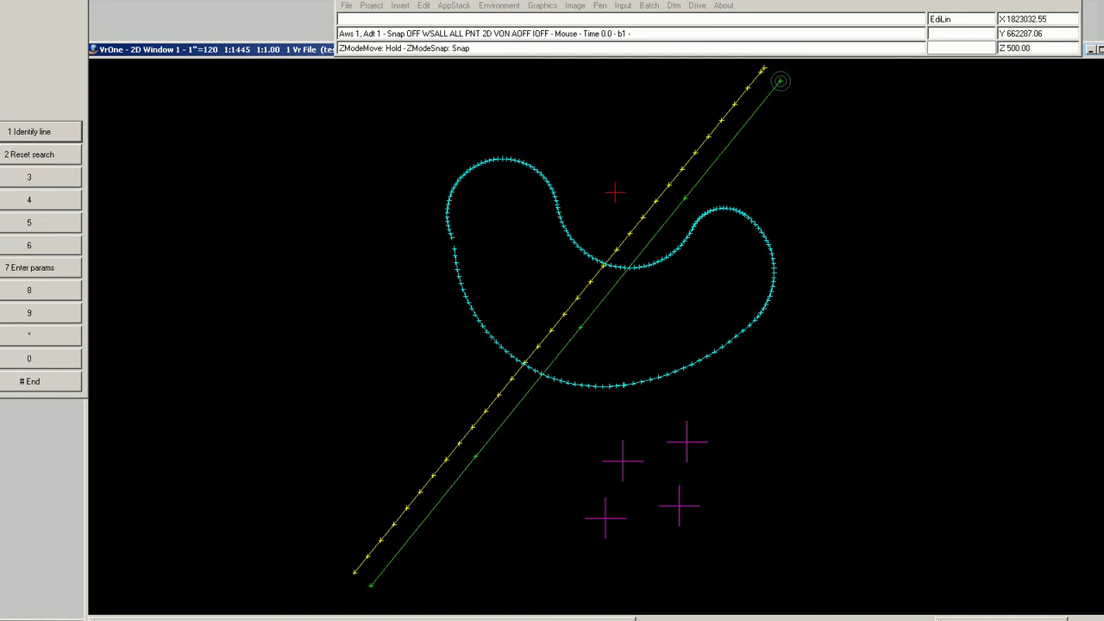
Step: Identify the cyan curve, the yellow line and the upper-right magenta cross in turn to check their Z elevations
left_click(573, 248)
left_click(569, 240)
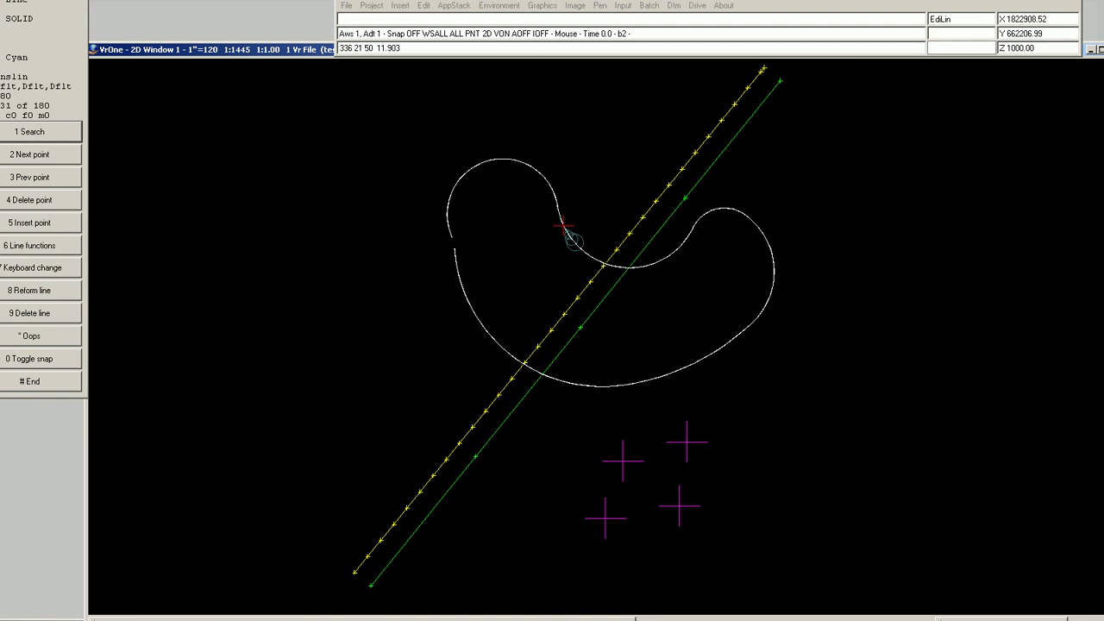
right_click(570, 239)
left_click(636, 217)
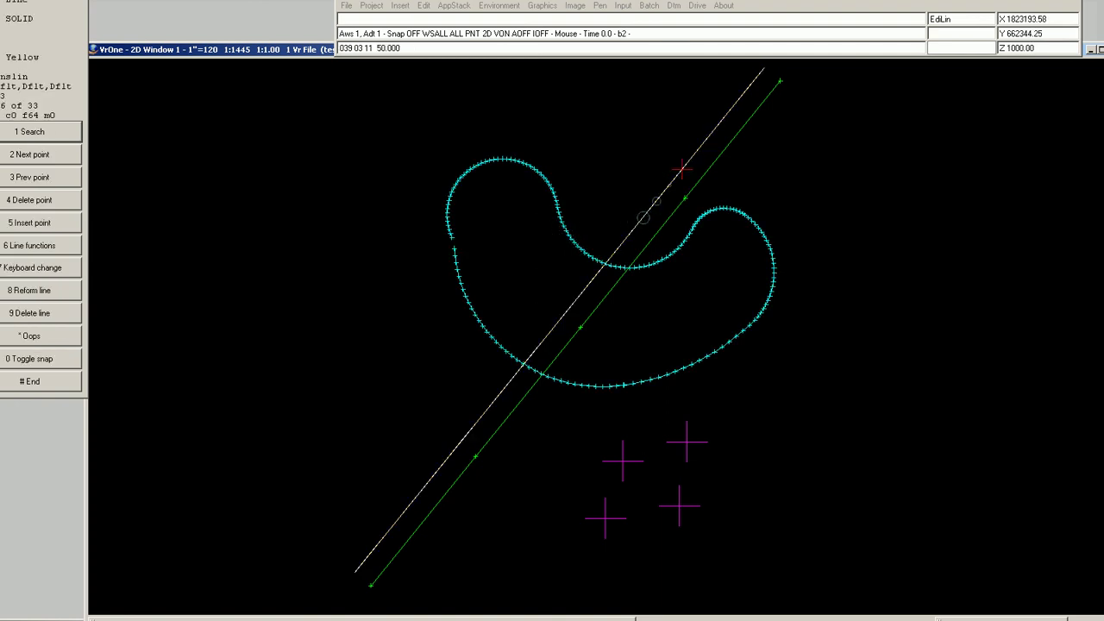
right_click(669, 300)
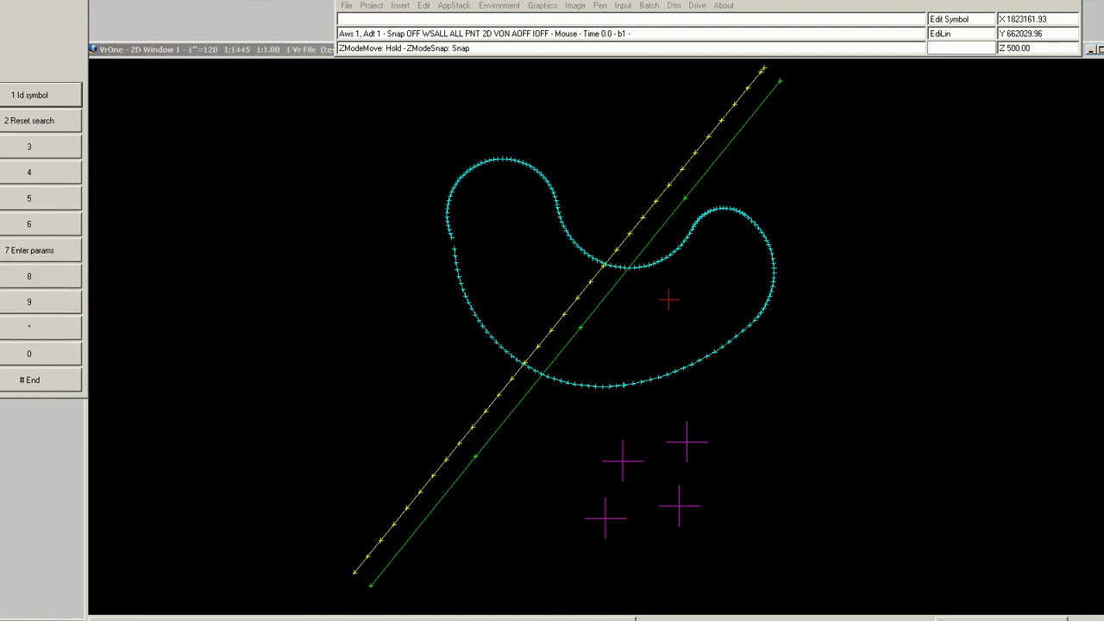
left_click(695, 443)
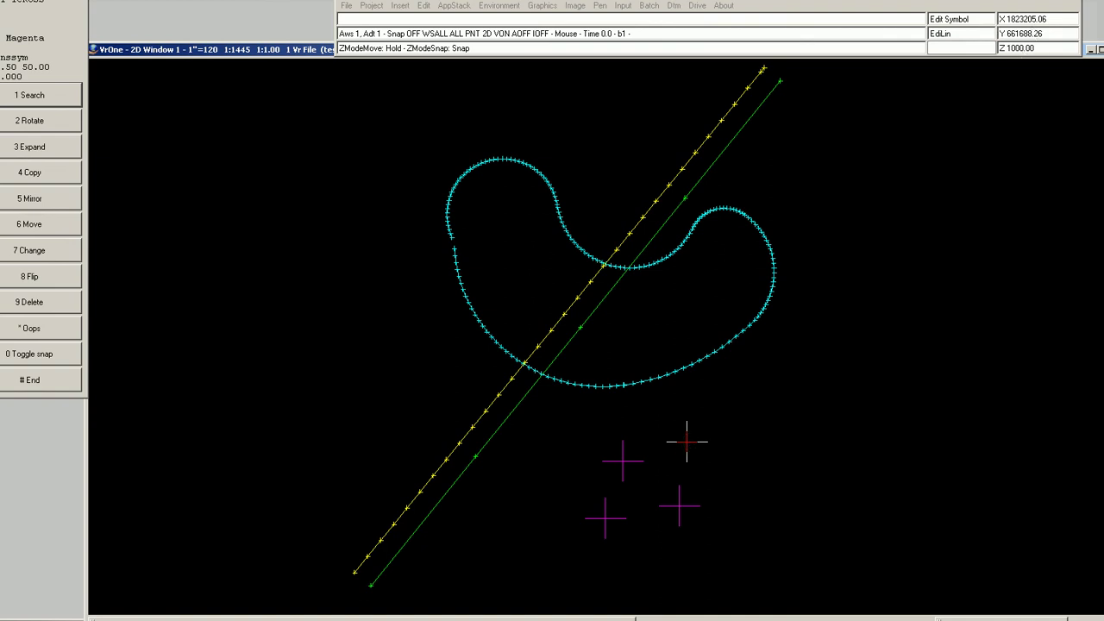
right_click(514, 429)
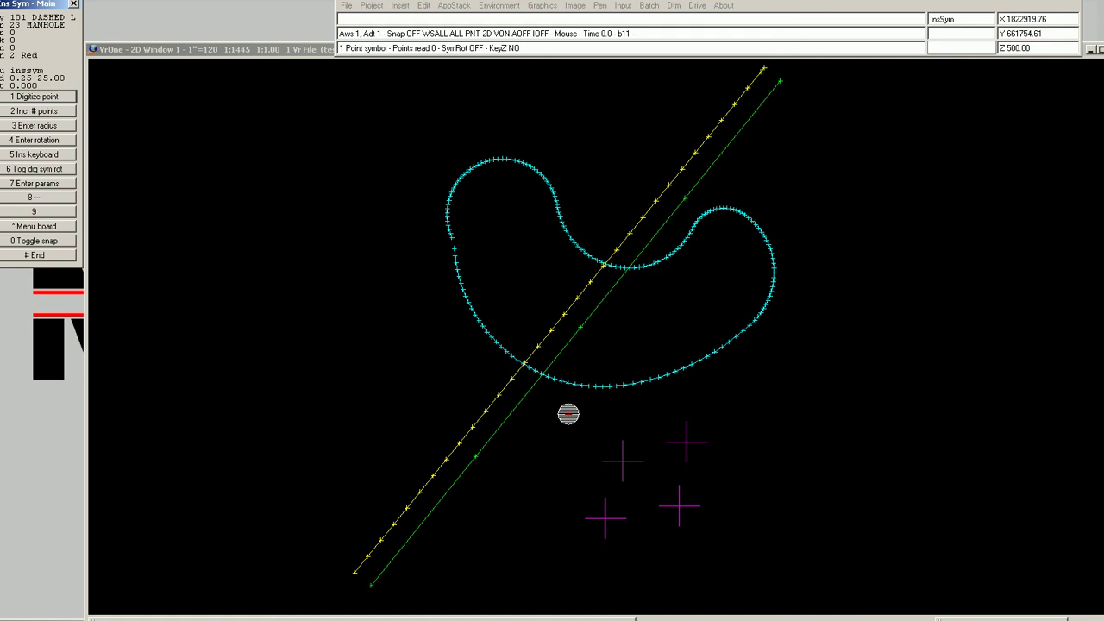
Step: Switch snapping to 3D with the sna3d command during manhole insertion and set the Z elevation to 400
type("sna3d")
key("Return")
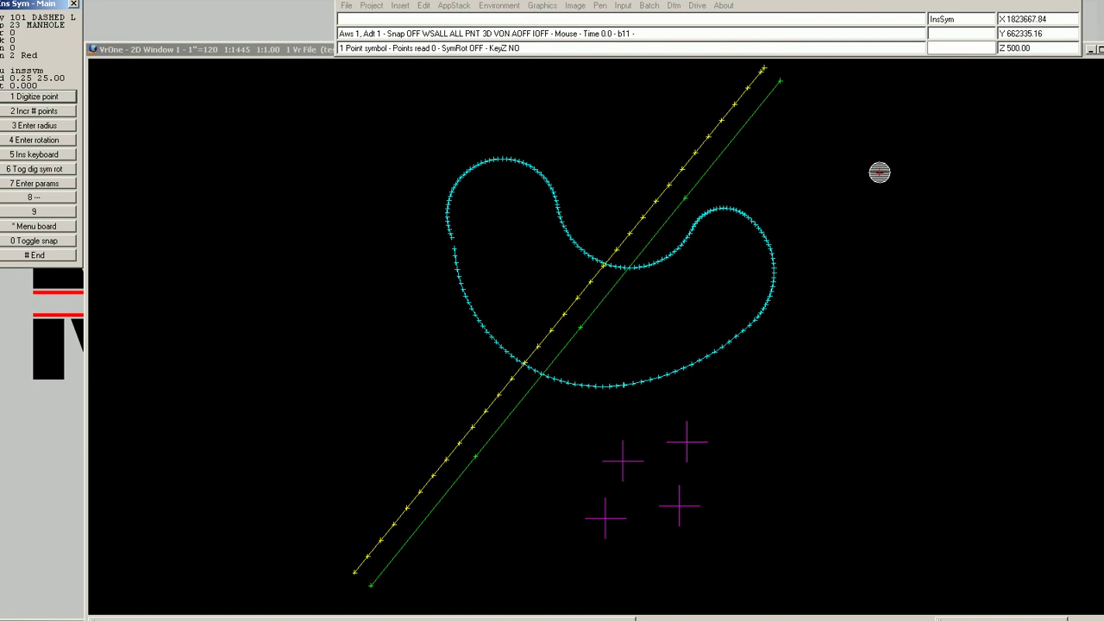
type("z 50")
key("Return")
type("z 400")
key("Return")
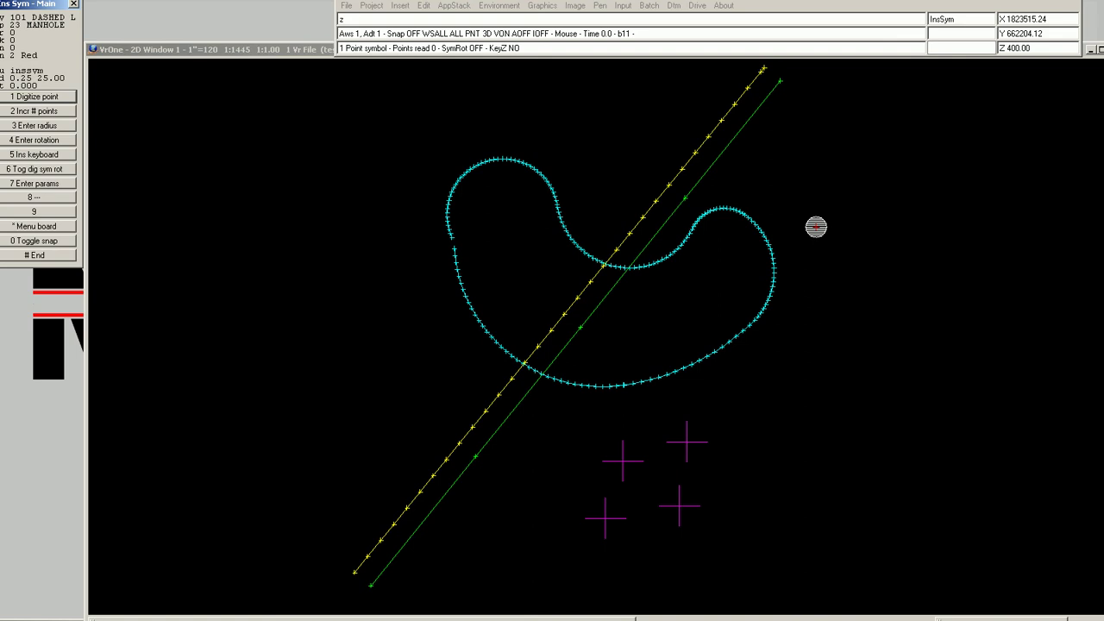
Step: Set Z to 500 and insert one unsnapped manhole inside the cyan curve and one snapped to the nearby green line vertex
type("z 500")
key("Return")
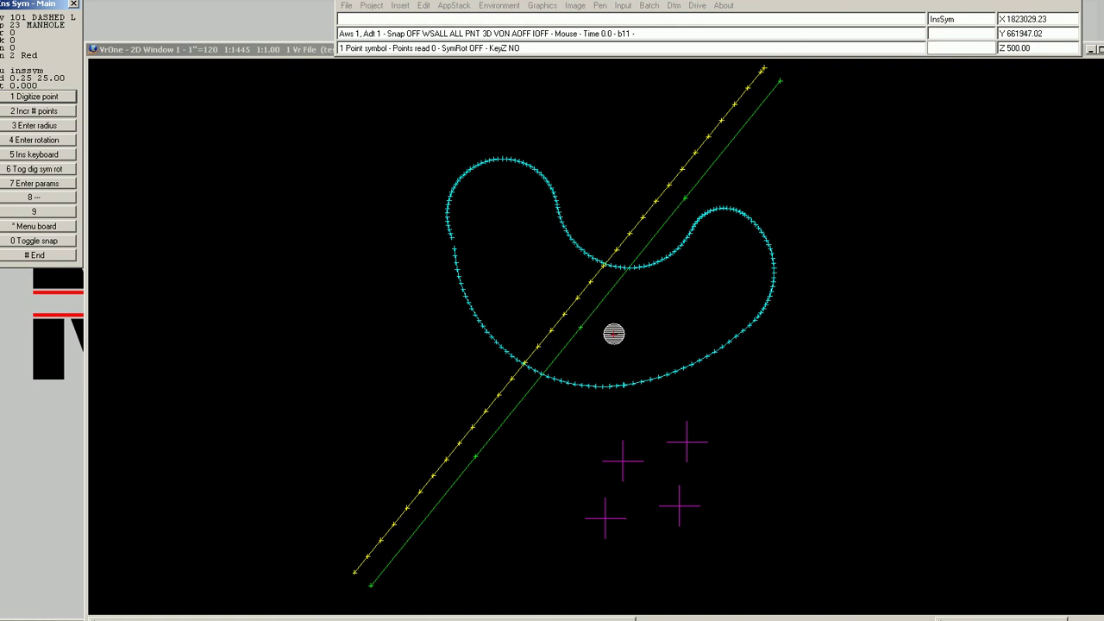
left_click(613, 334)
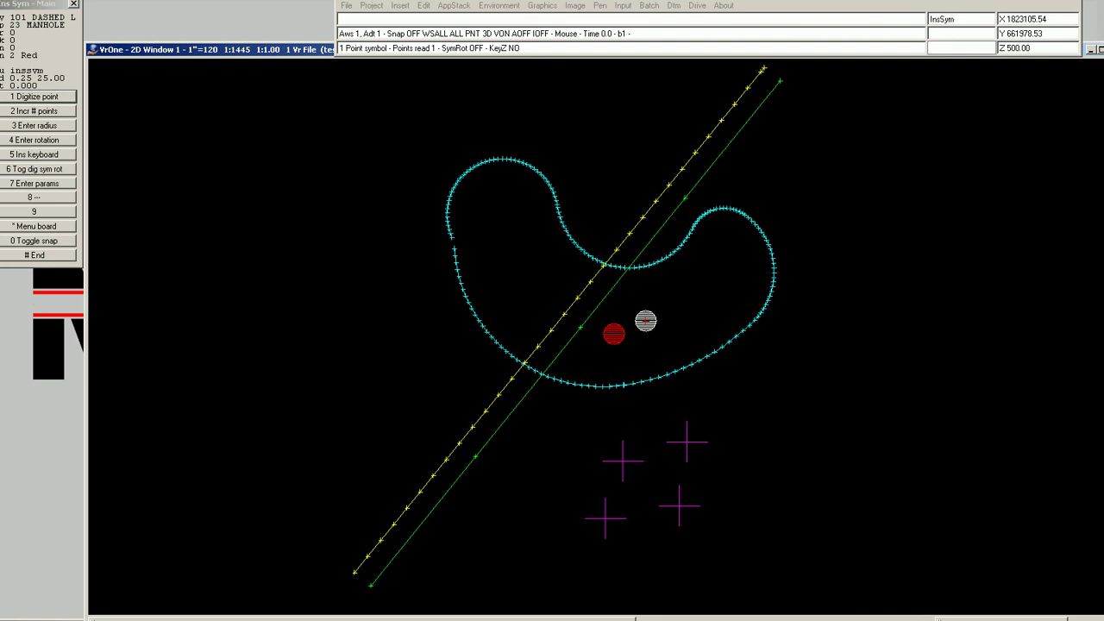
key("0")
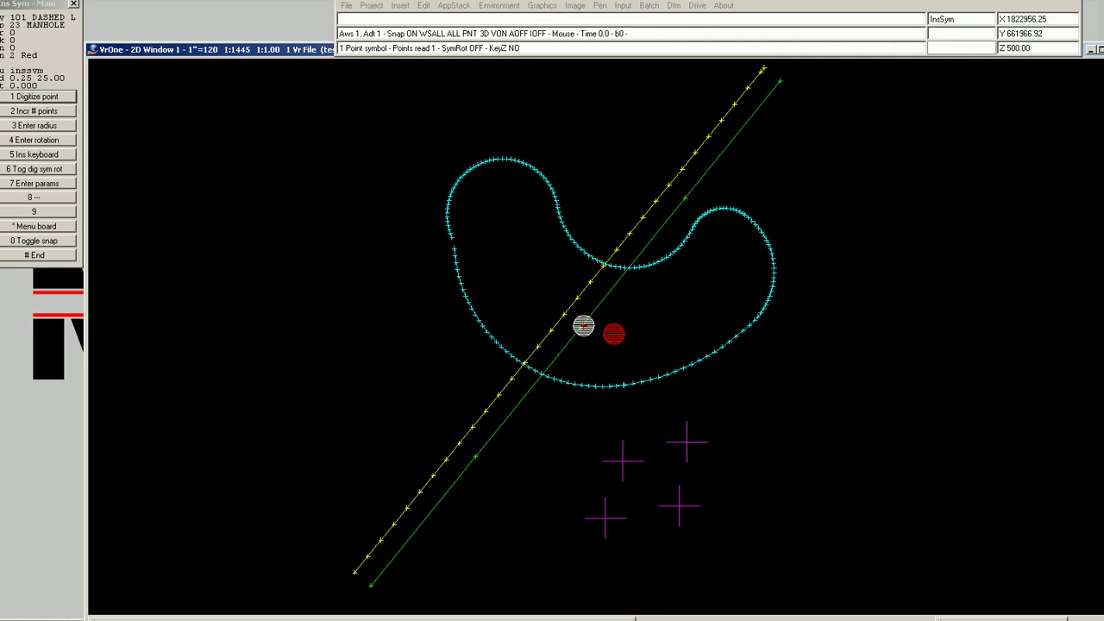
left_click(581, 327)
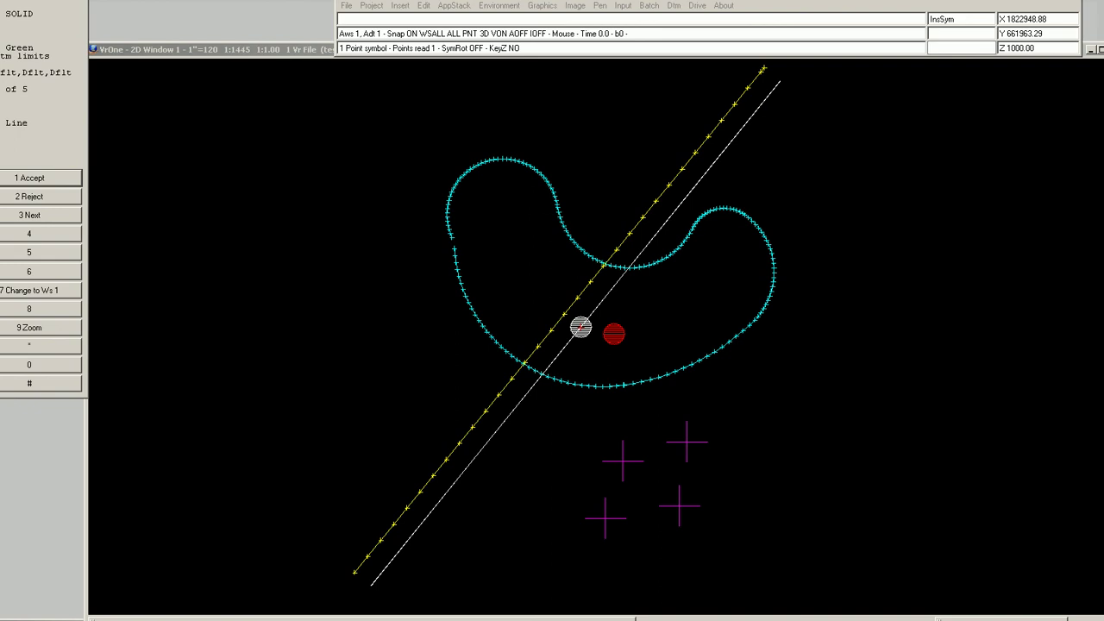
key("1")
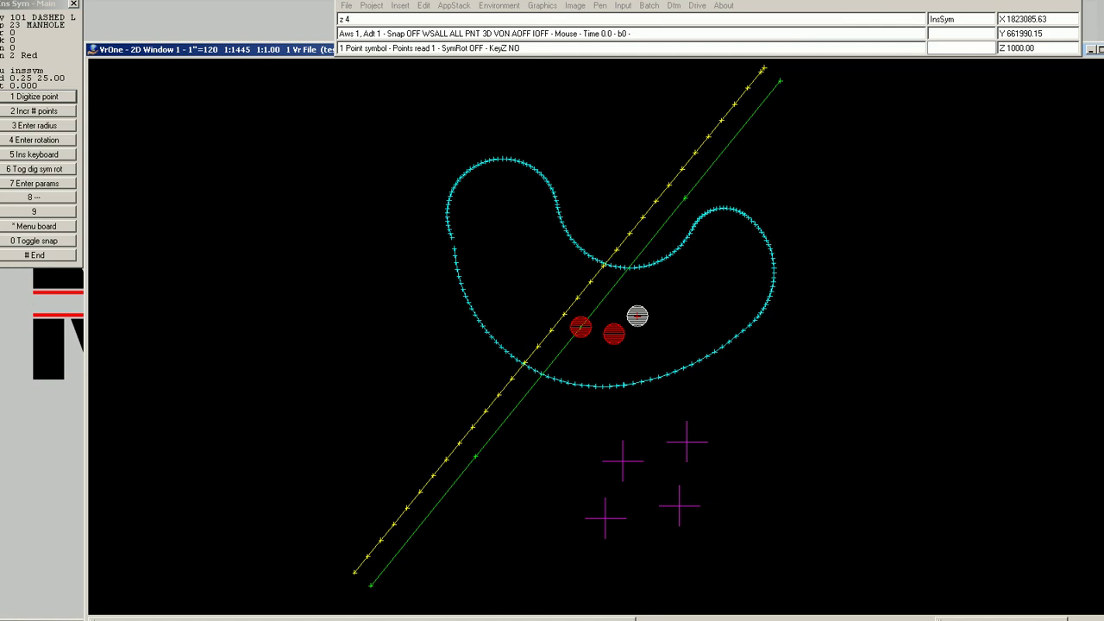
Step: Set Z to 400, insert an unsnapped manhole inside the curve and one snapped to the cyan curve above it, and end insertion
type("00")
key("Return")
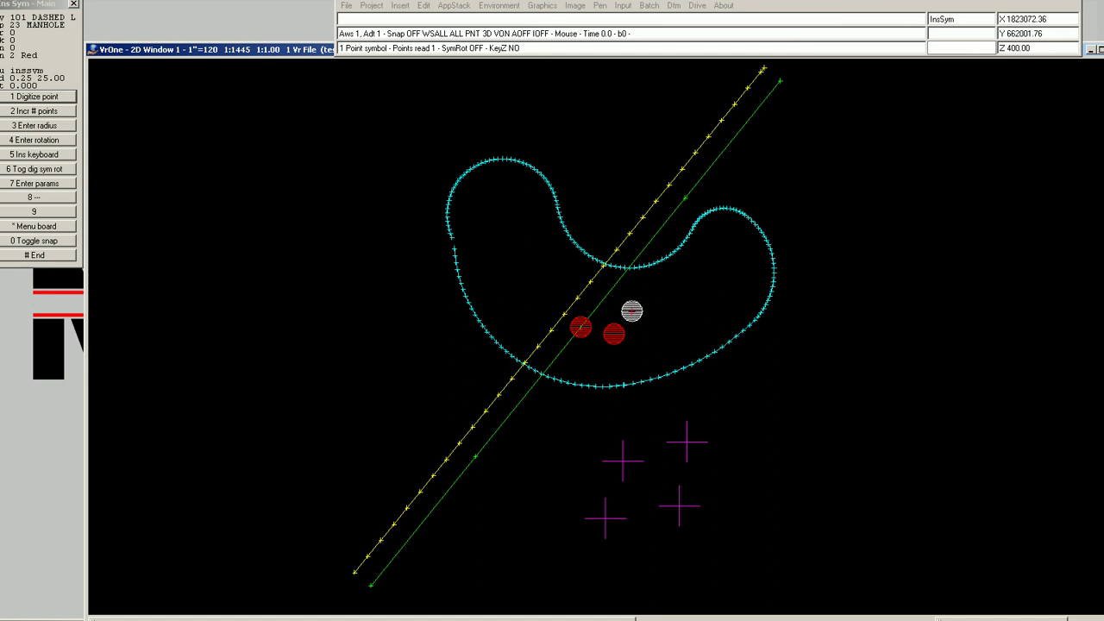
left_click(627, 311)
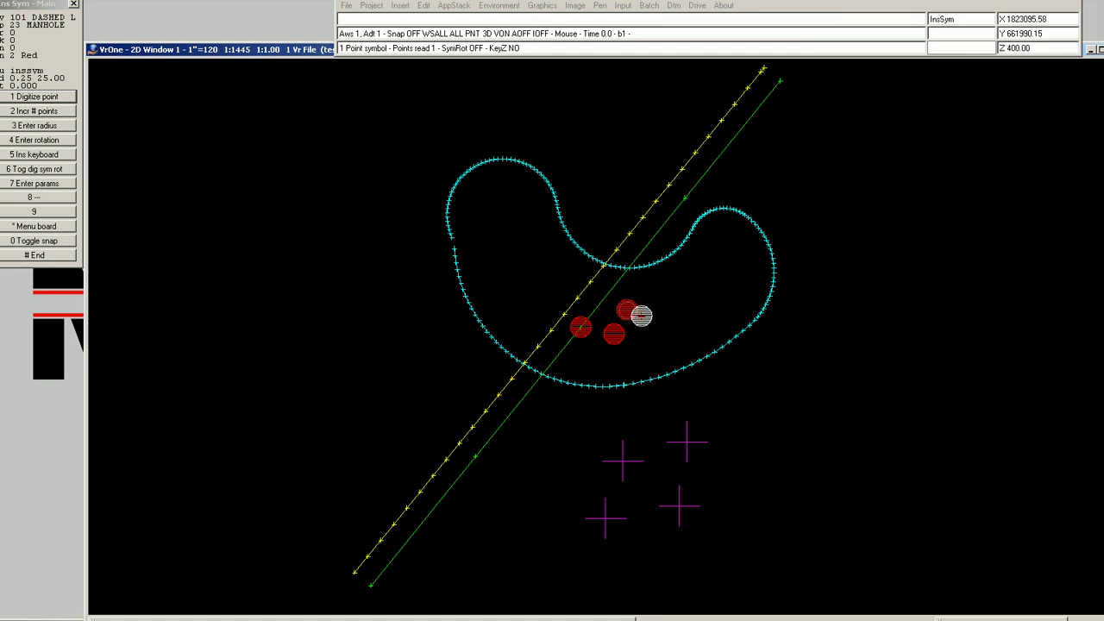
key("0")
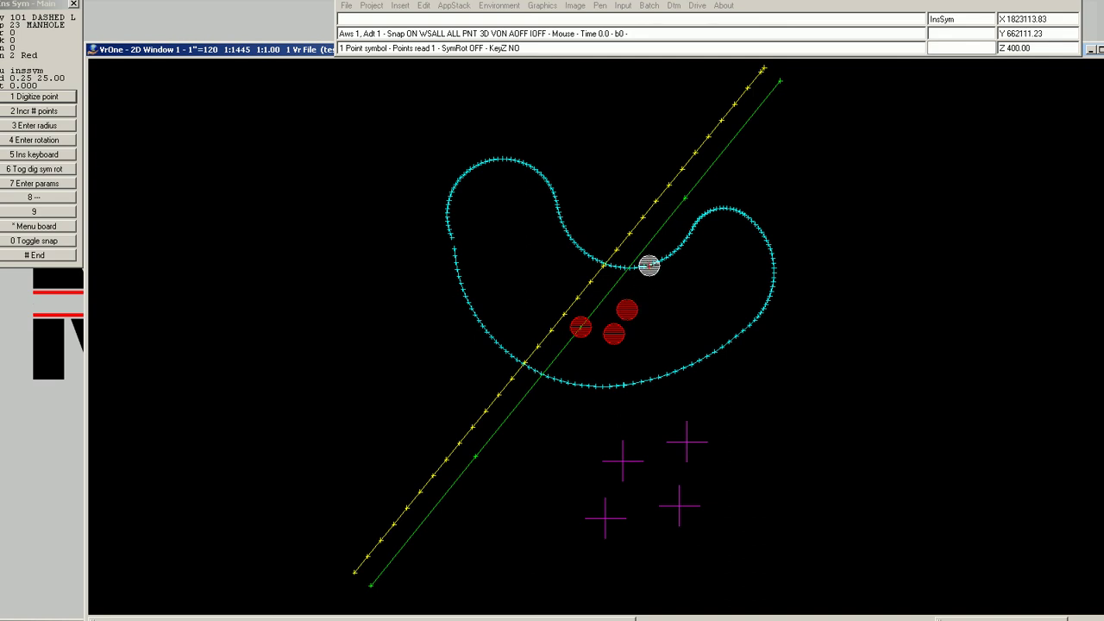
left_click(648, 267)
key("1")
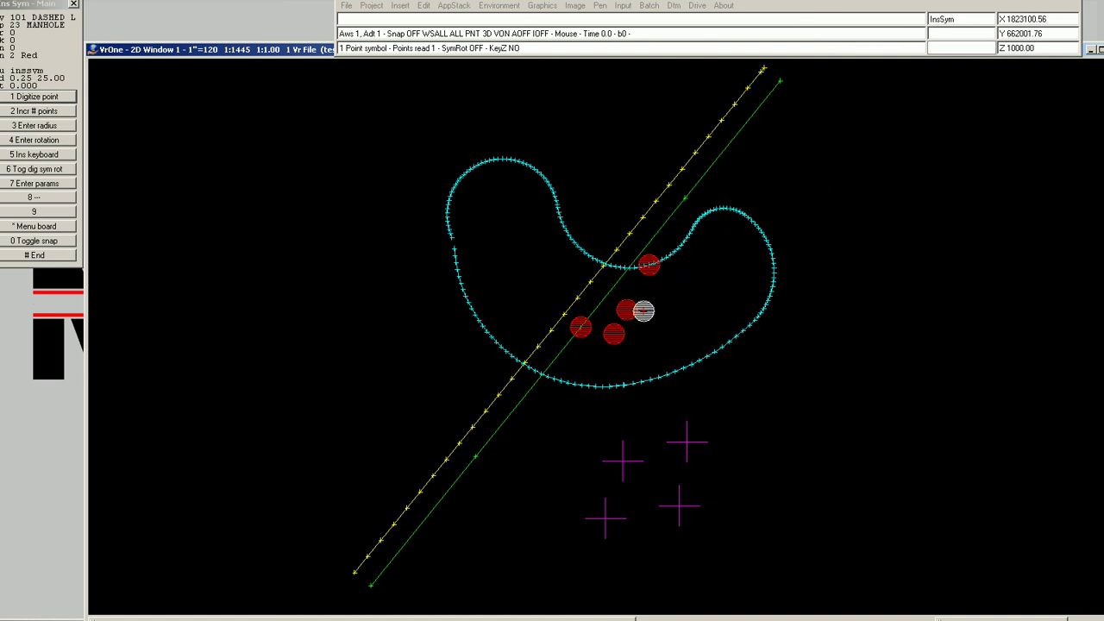
right_click(643, 311)
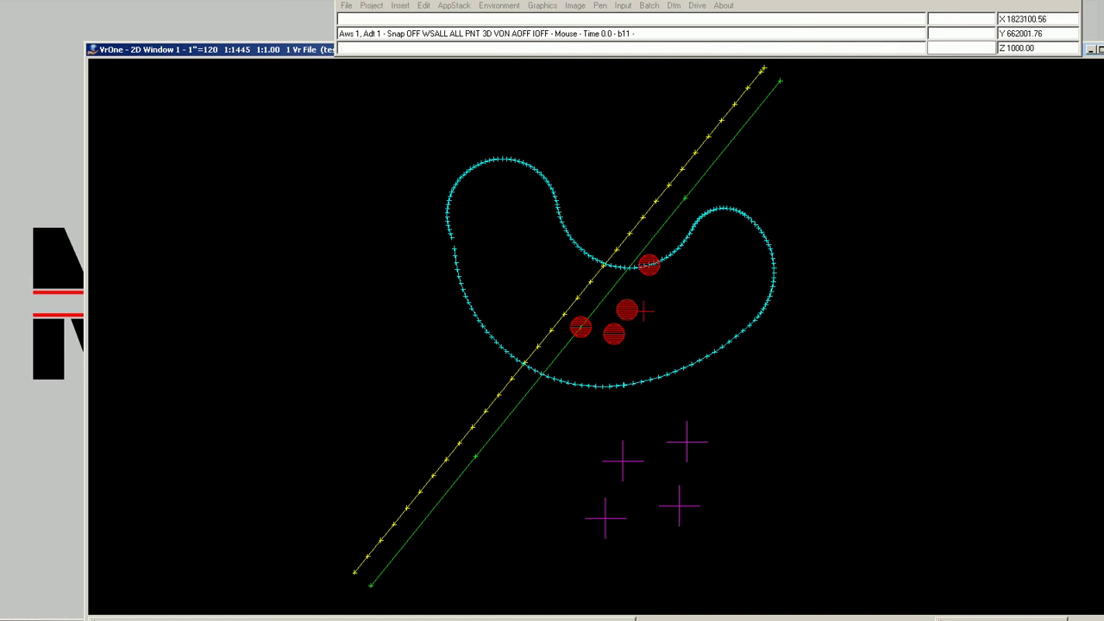
Step: Identify the manhole on the green line and the two unsnapped manholes in symbol editing to check their elevations
key("F6")
left_click(580, 327)
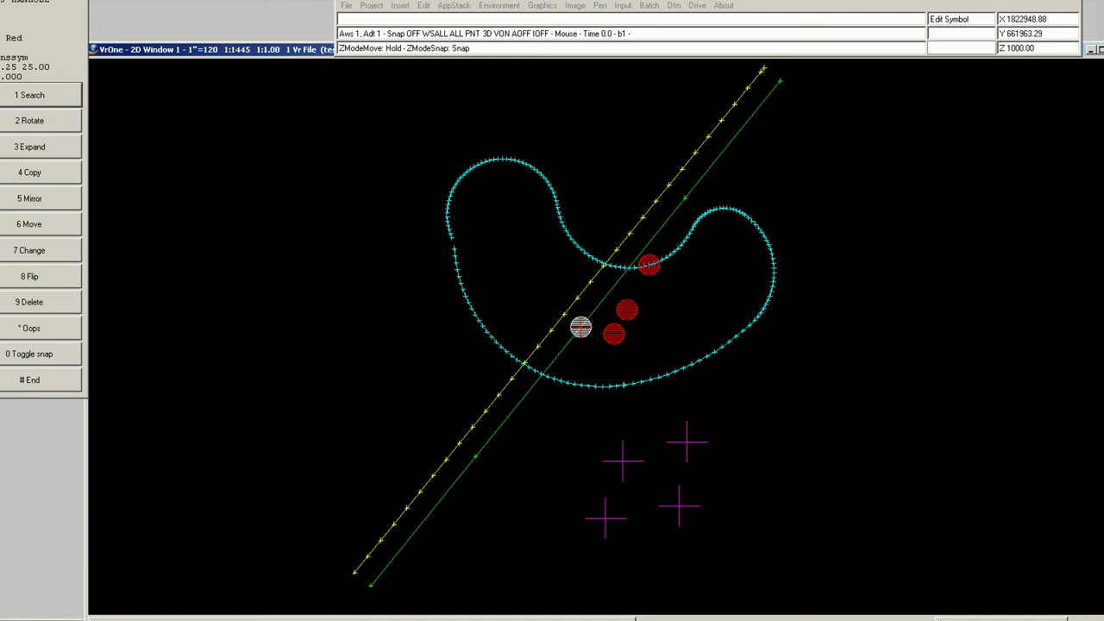
left_click(580, 327)
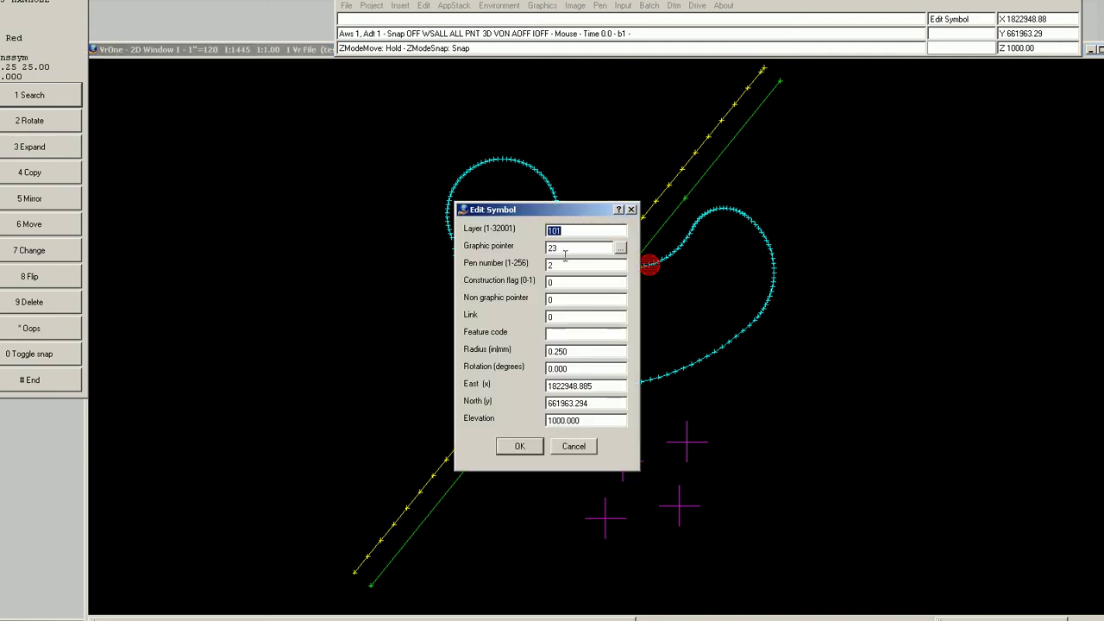
left_click(529, 449)
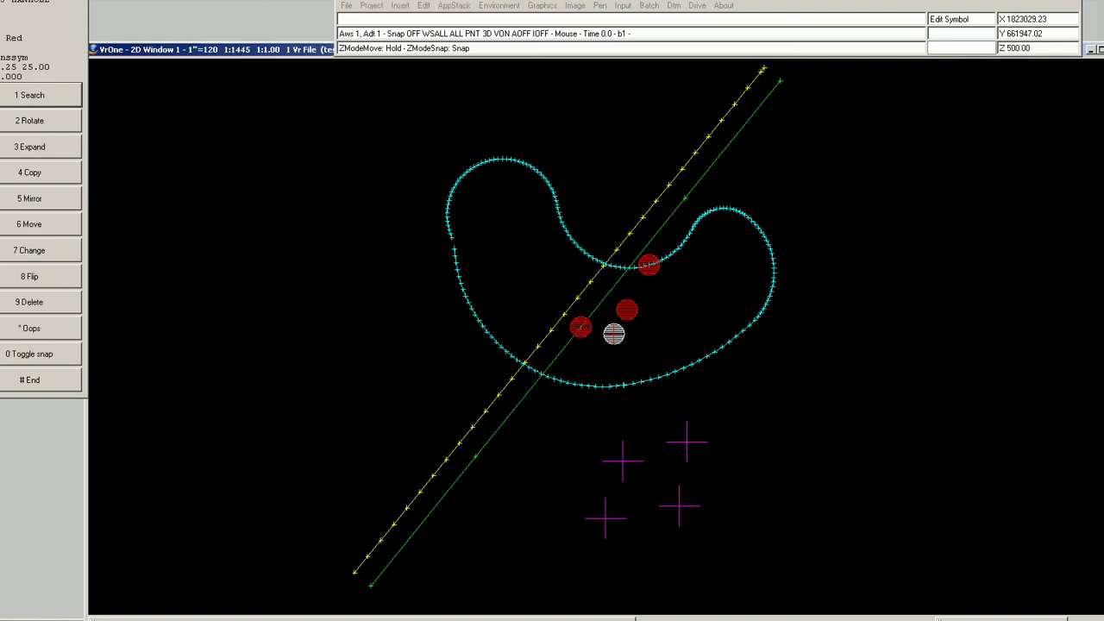
left_click(613, 335)
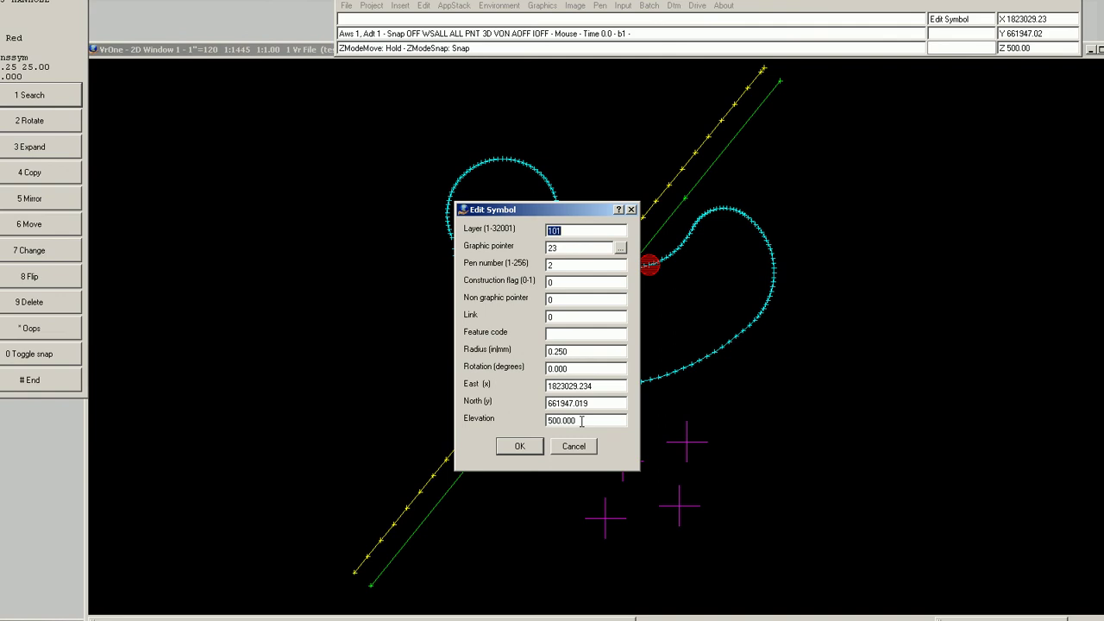
left_click(519, 446)
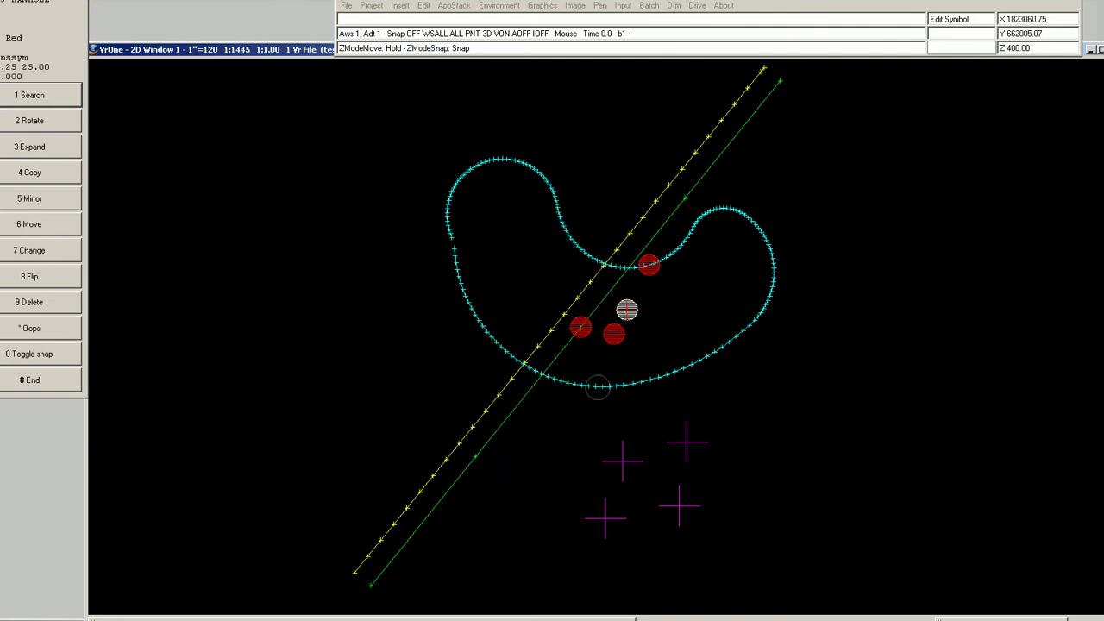
key("1")
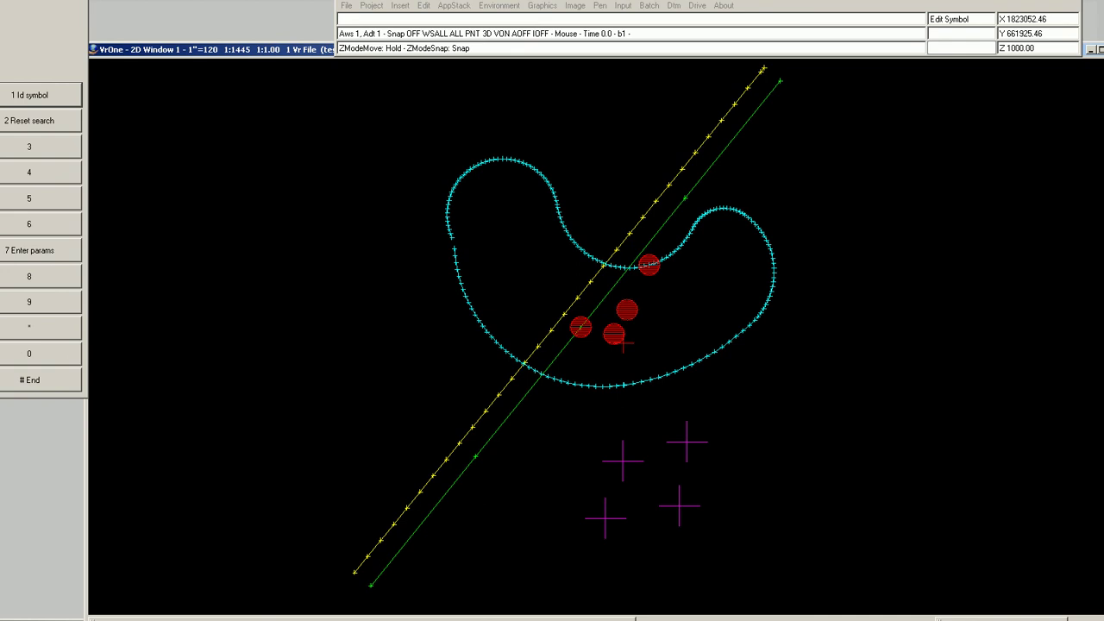
key("1")
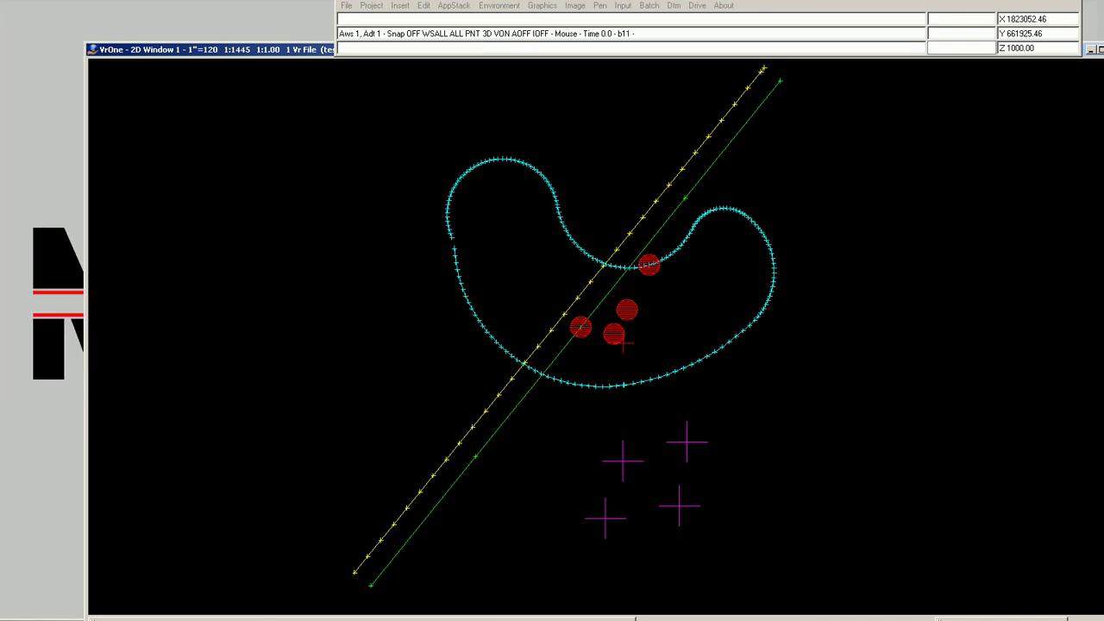
Step: Set Z to 500, switch snapping to 2D and insert a manhole snapped to the upper-left magenta cross
type("z 500")
key("Return")
key("Return")
key("F5")
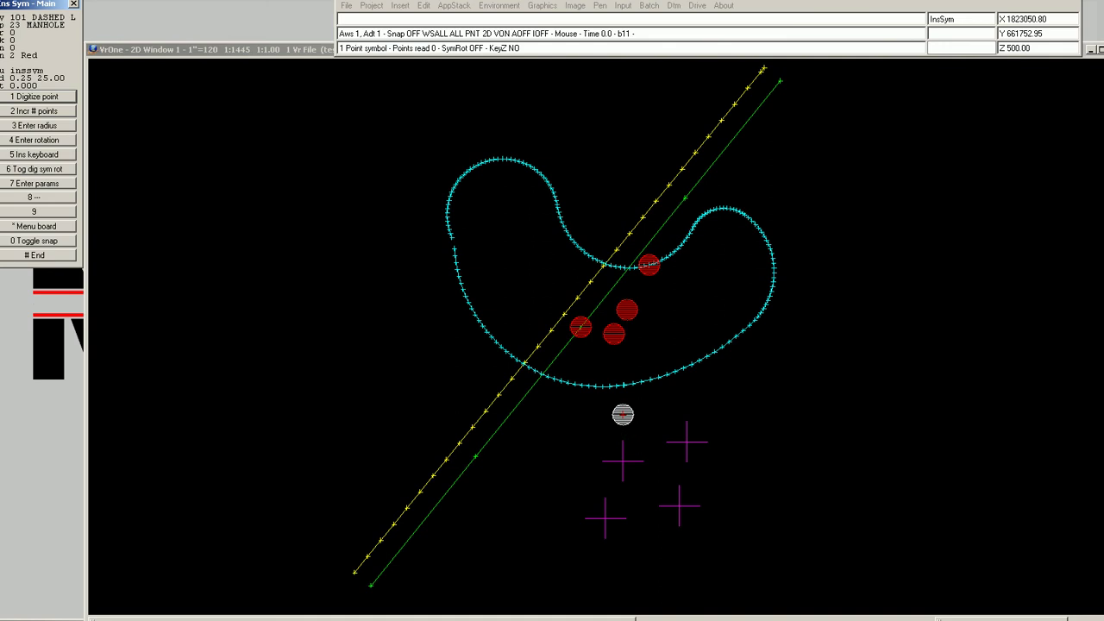
key("0")
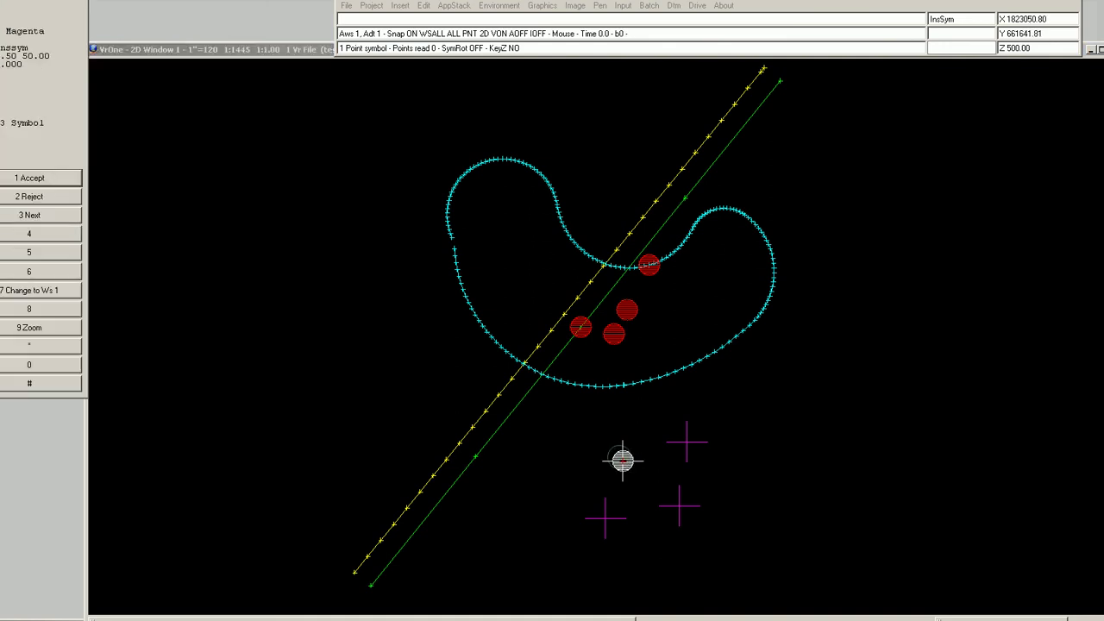
left_click(621, 458)
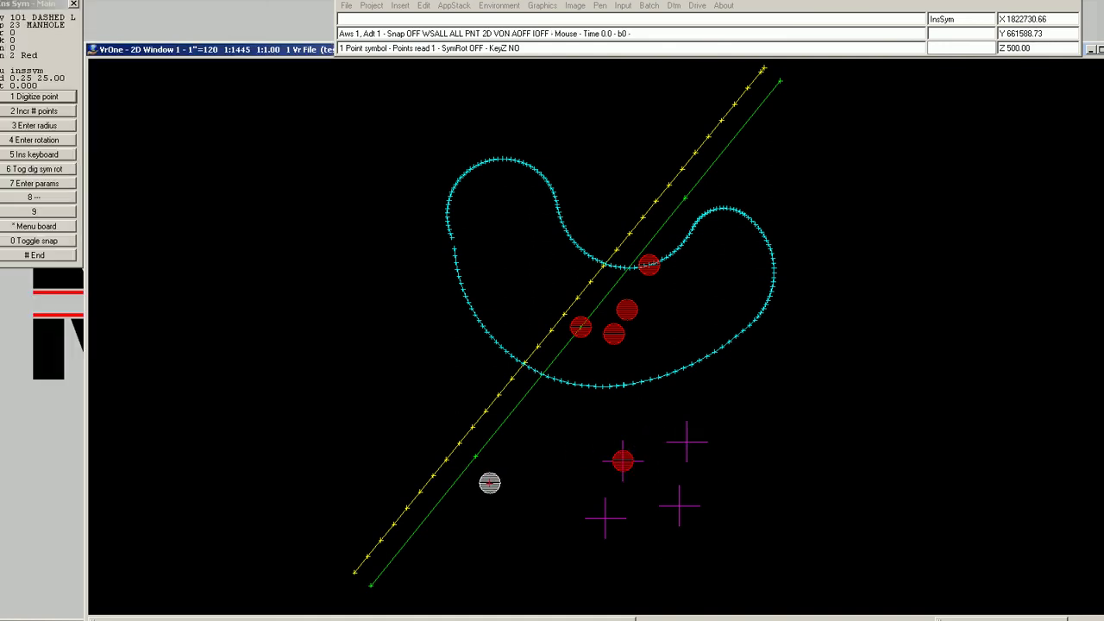
Step: Insert a manhole snapped to the green line's lower vertex and an unsnapped one to its lower right, and end insertion
key("0")
left_click(475, 456)
left_click(475, 457)
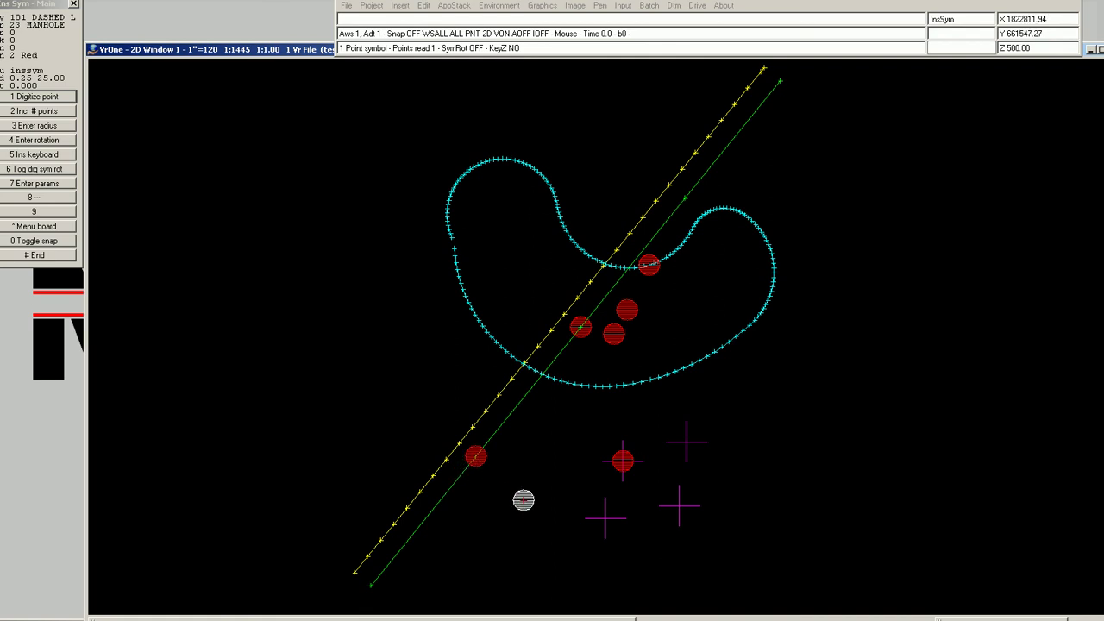
left_click(527, 494)
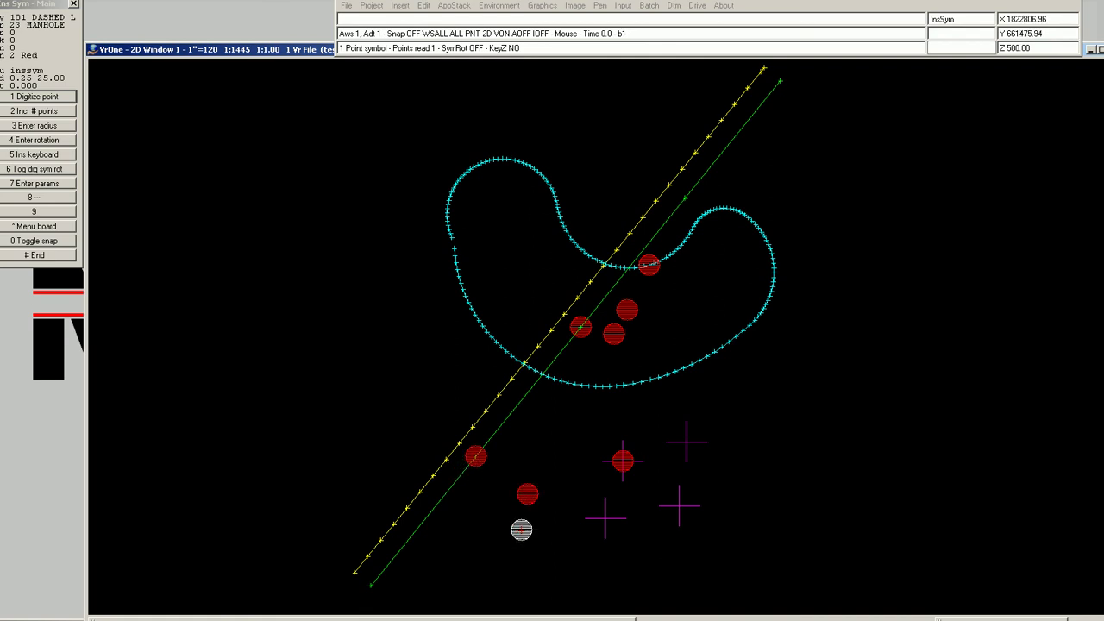
key("Escape")
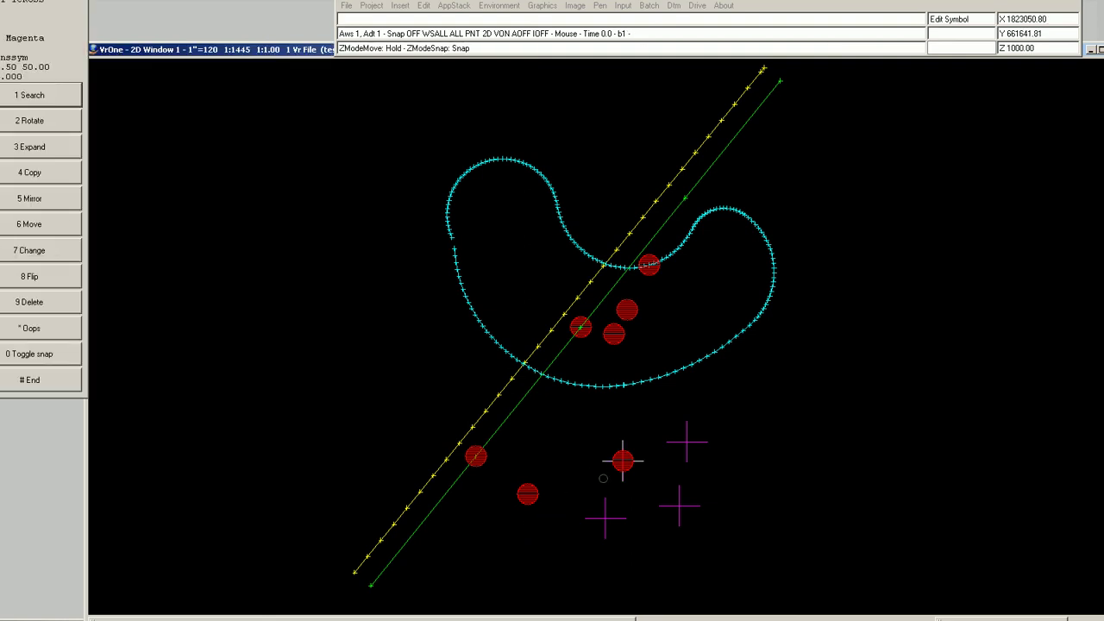
Step: Check the elevations of the lower unsnapped manhole and the one on the green line's lower vertex, moving the properties dialog aside
left_click(527, 494)
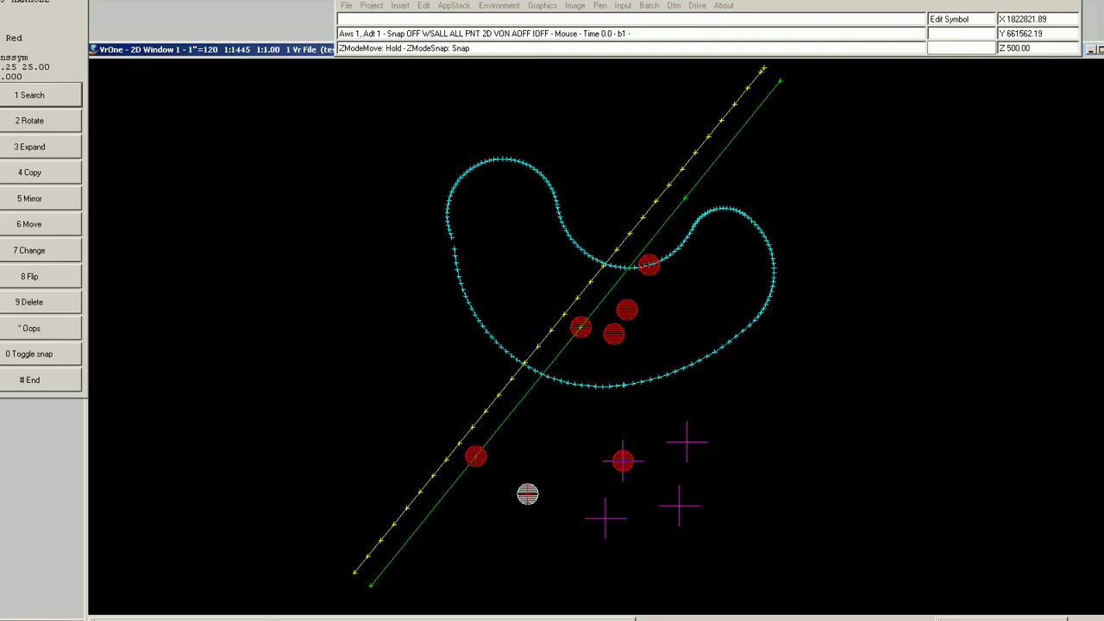
left_click(527, 494)
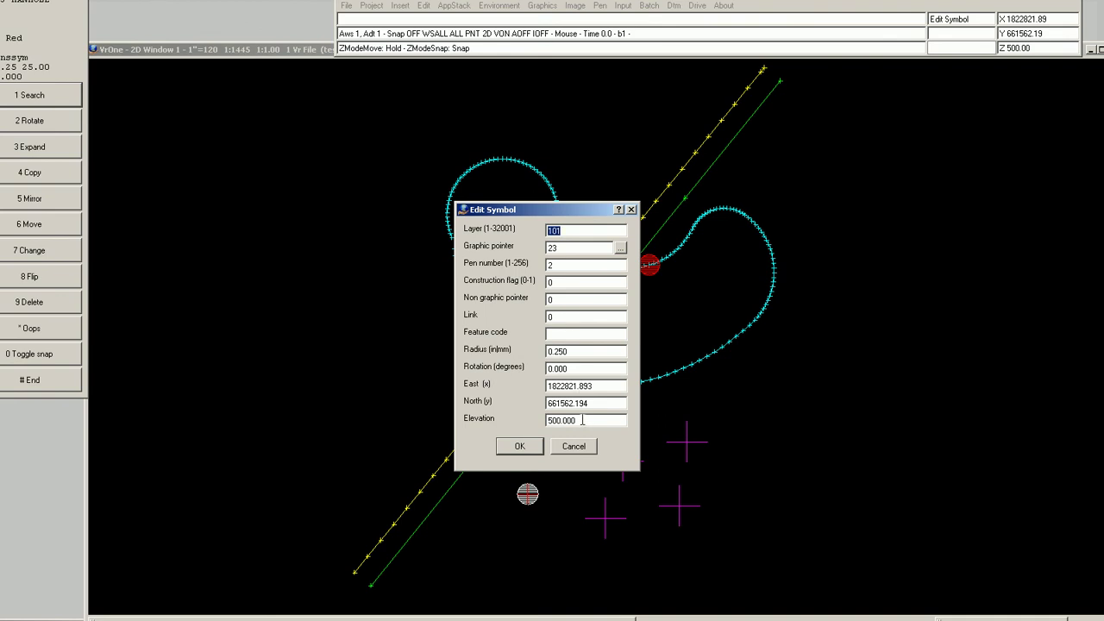
left_click(520, 446)
left_click(494, 457)
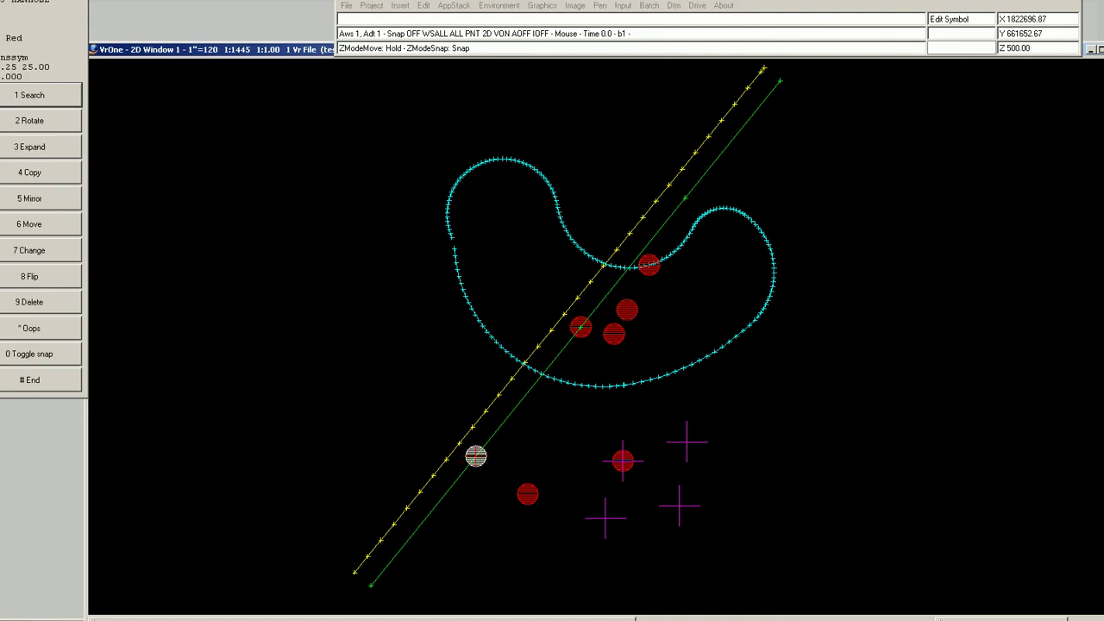
left_click(475, 455)
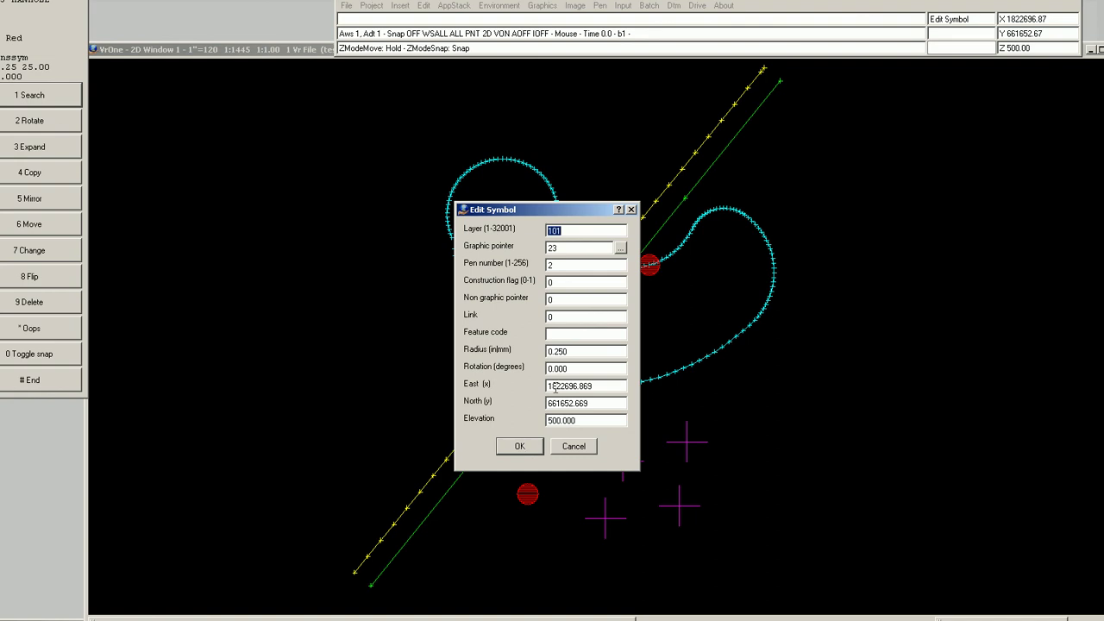
left_click_drag(556, 210, 763, 213)
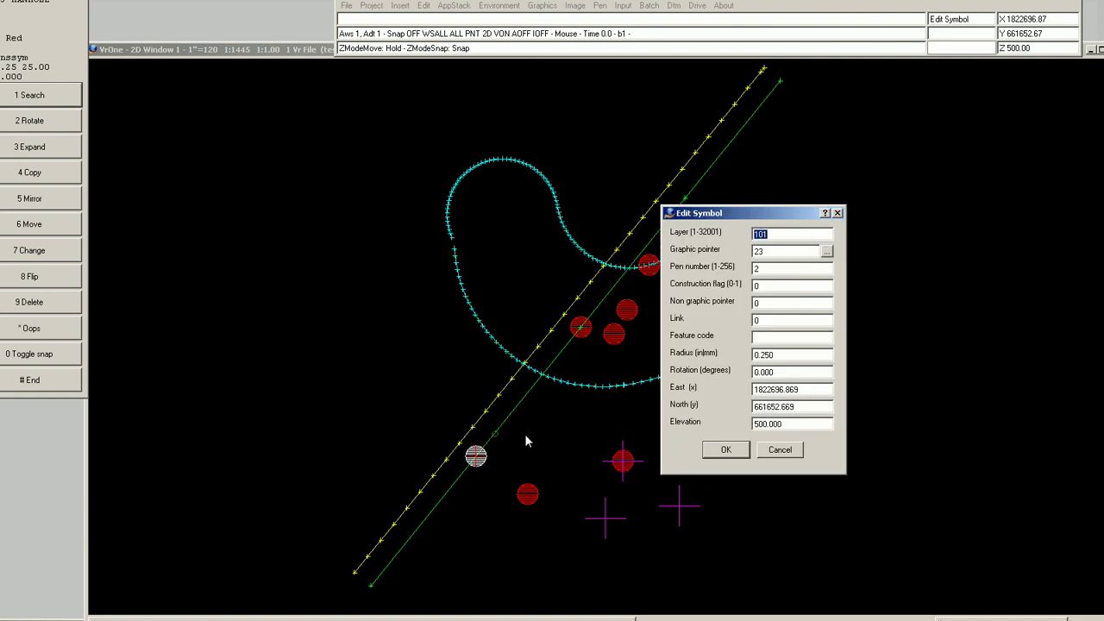
Step: Close symbol editing, delete the inserted manholes and switch snapping to 3D
left_click(723, 449)
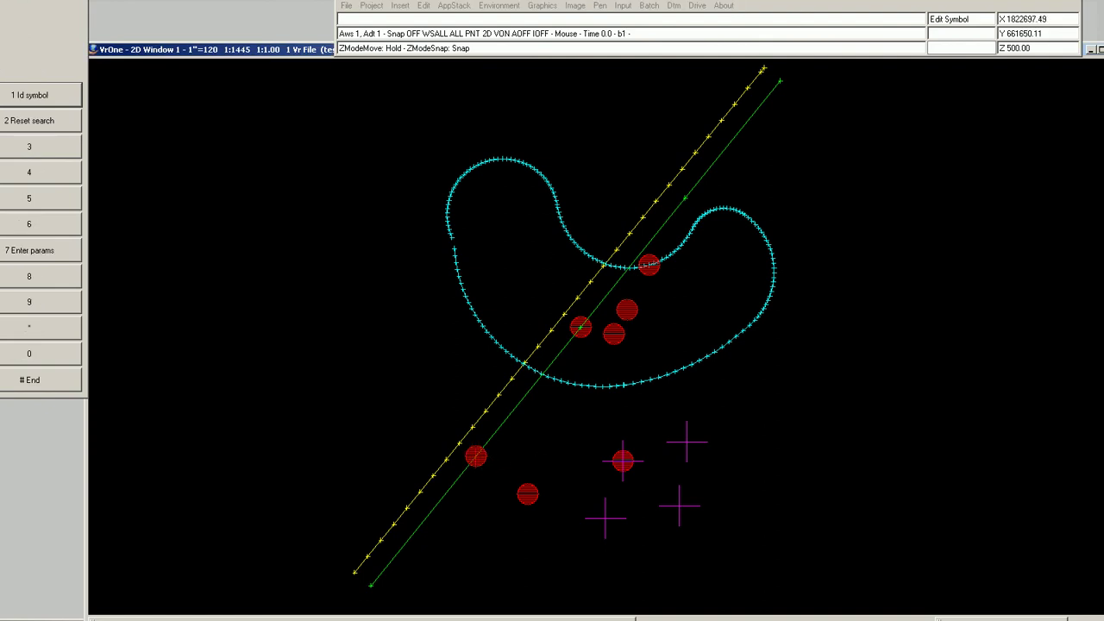
key("Escape")
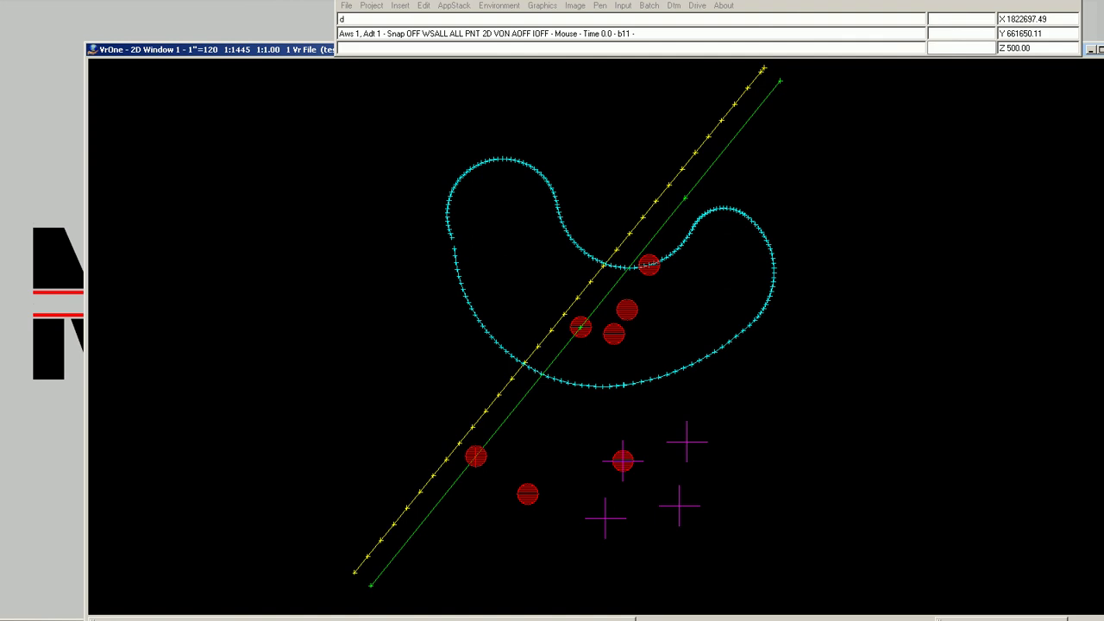
type("151")
key("Return")
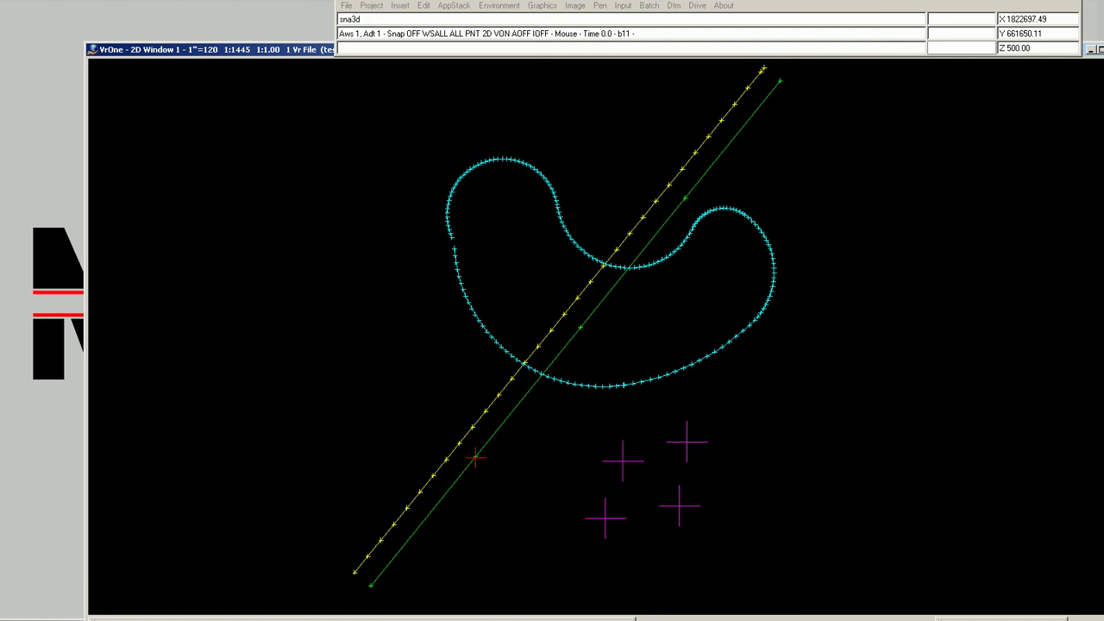
key("Return")
Step: Start symbol insertion and set snapping to stay on after each snap (AON)
type("inssym")
key("Return")
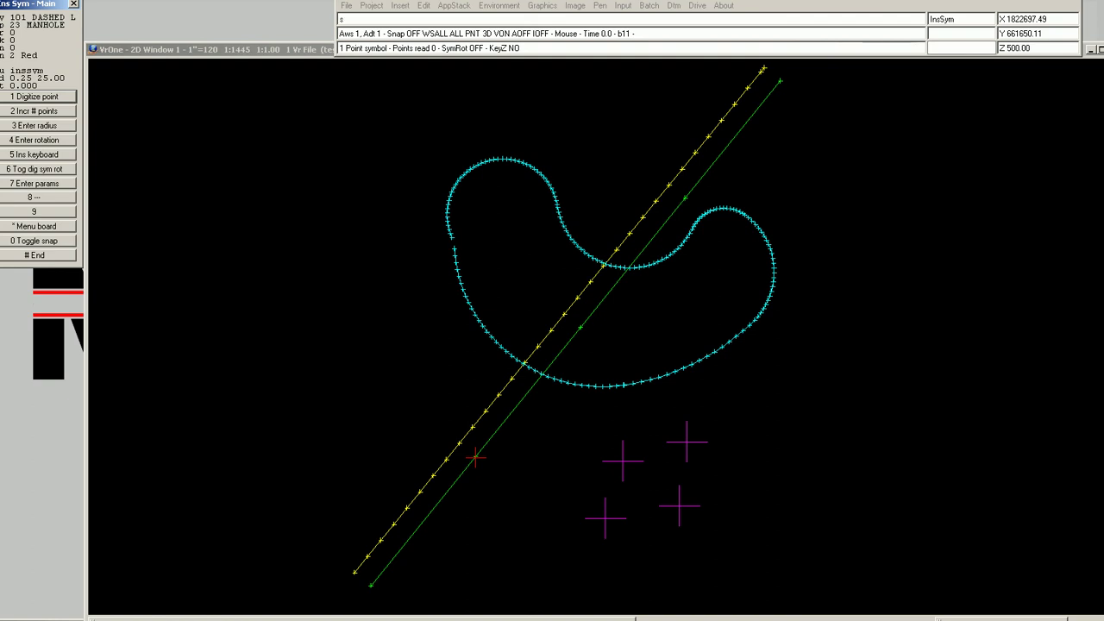
type("s")
key("Return")
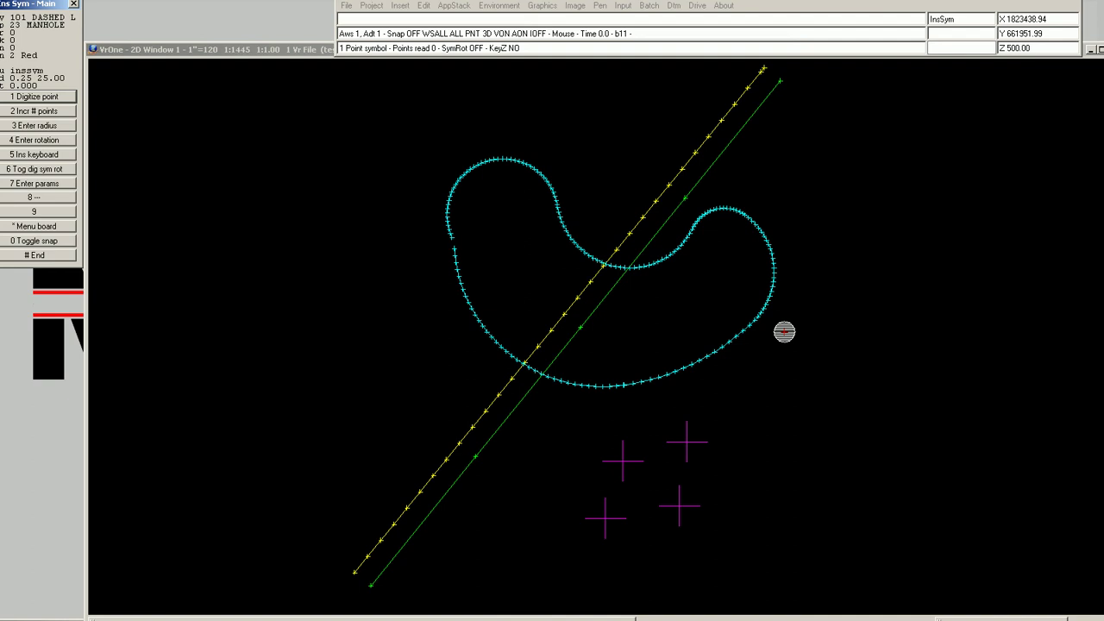
Step: Insert a run of unsnapped manholes curving from outside the cyan loop's right lobe down to the area beside the magenta crosses
left_click(820, 235)
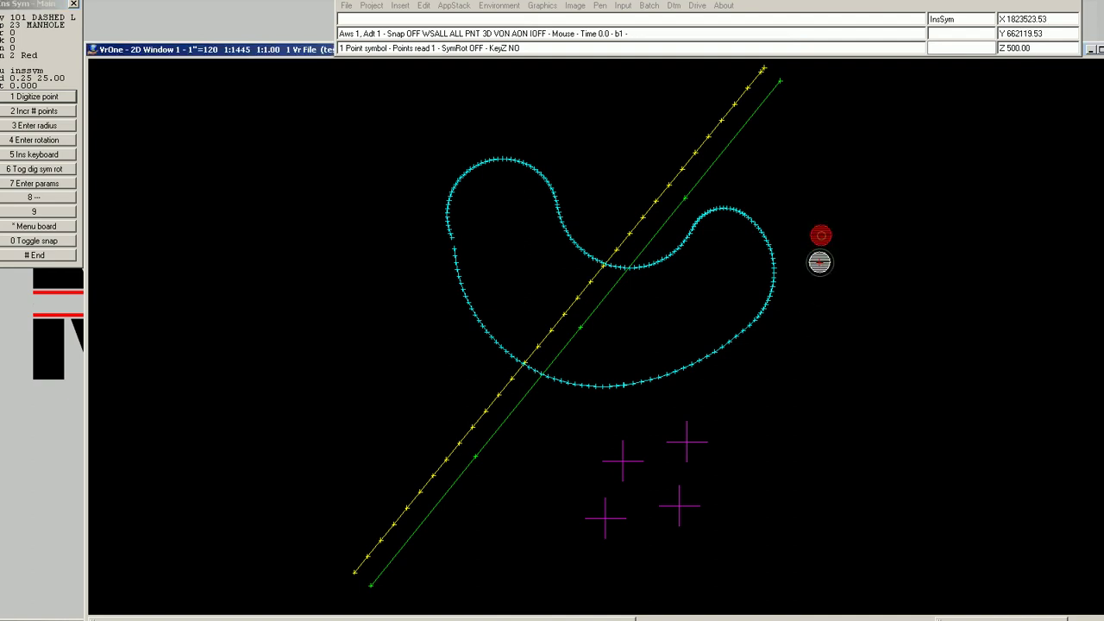
left_click(819, 262)
left_click(805, 302)
left_click(784, 329)
left_click(766, 340)
left_click(700, 336)
left_click(675, 336)
left_click(646, 351)
left_click(626, 368)
left_click(601, 391)
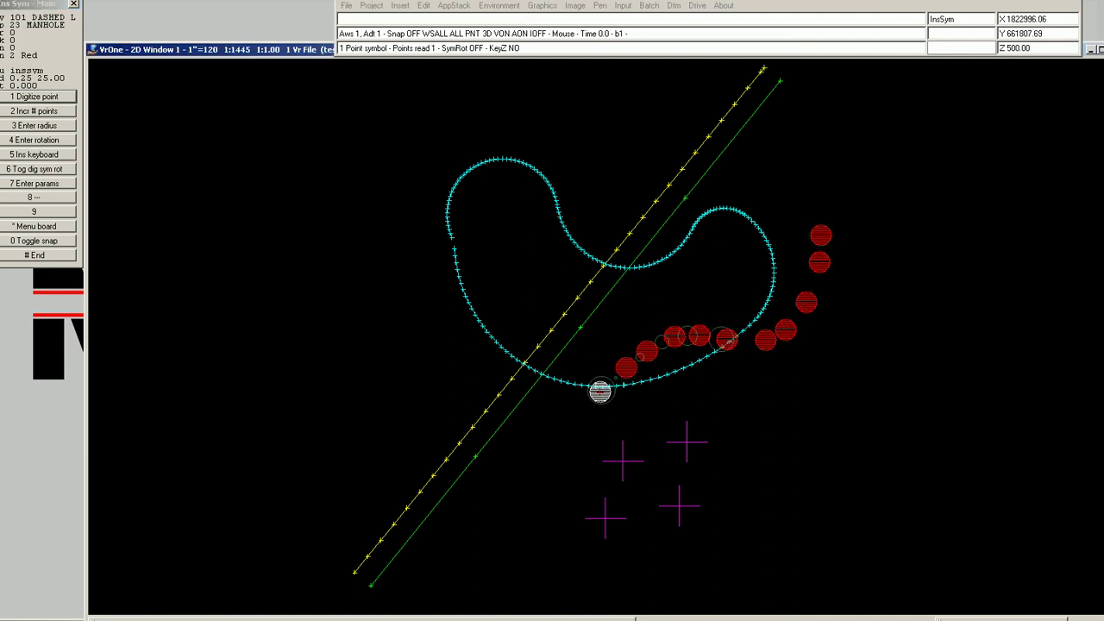
left_click(577, 415)
left_click(556, 442)
left_click(536, 476)
left_click(514, 515)
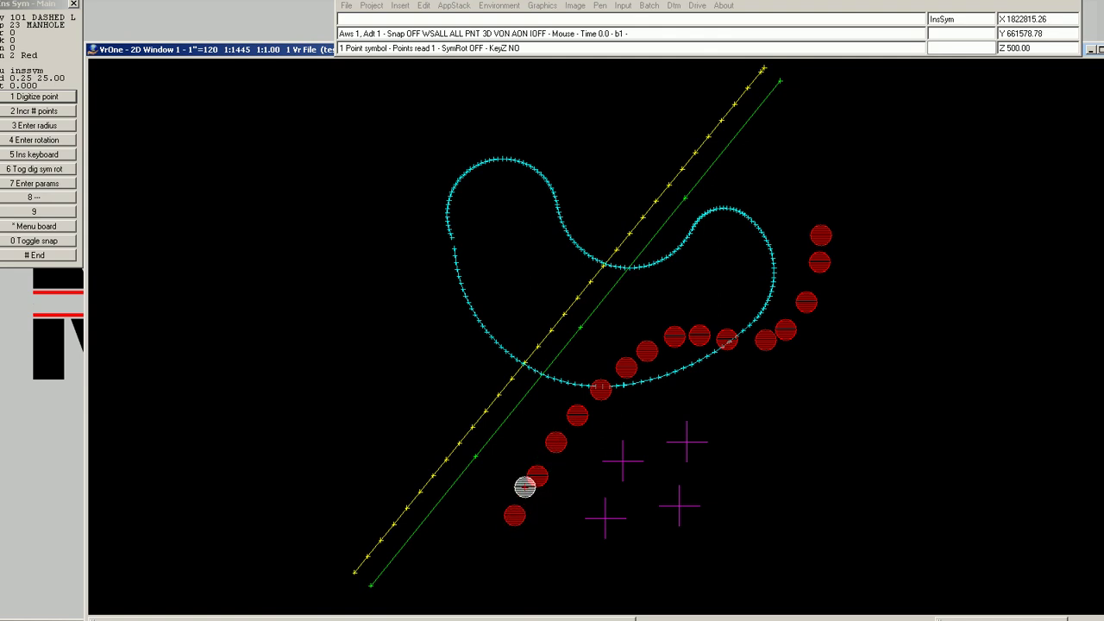
Step: Turn snapping on and insert manholes on consecutive points at the yellow line's lower end, accepting each verified snap
key("0")
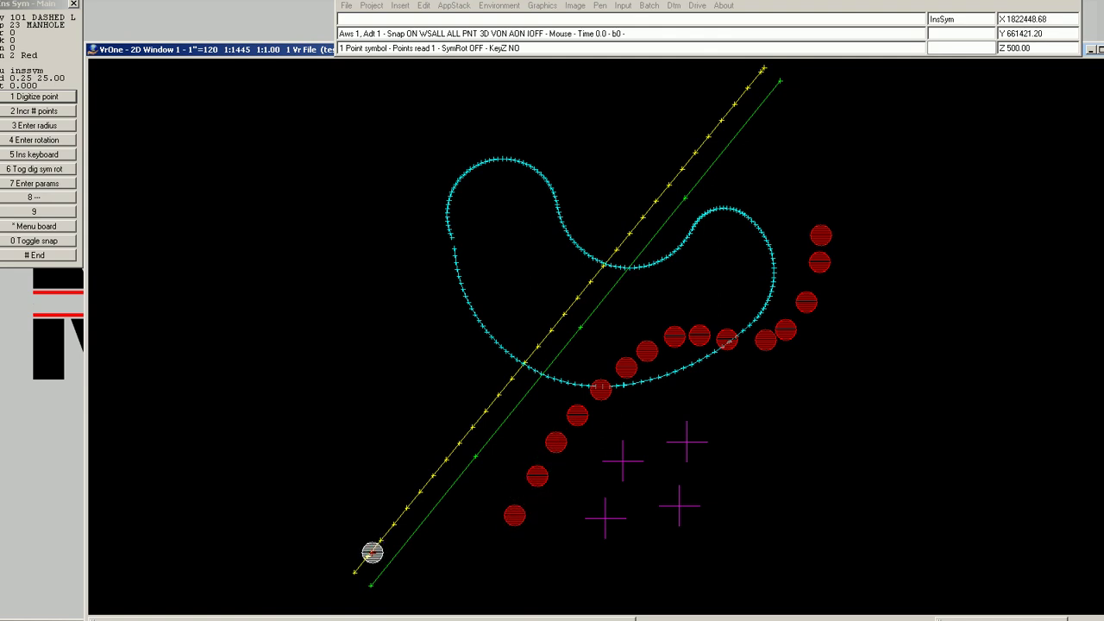
left_click(372, 552)
left_click(372, 551)
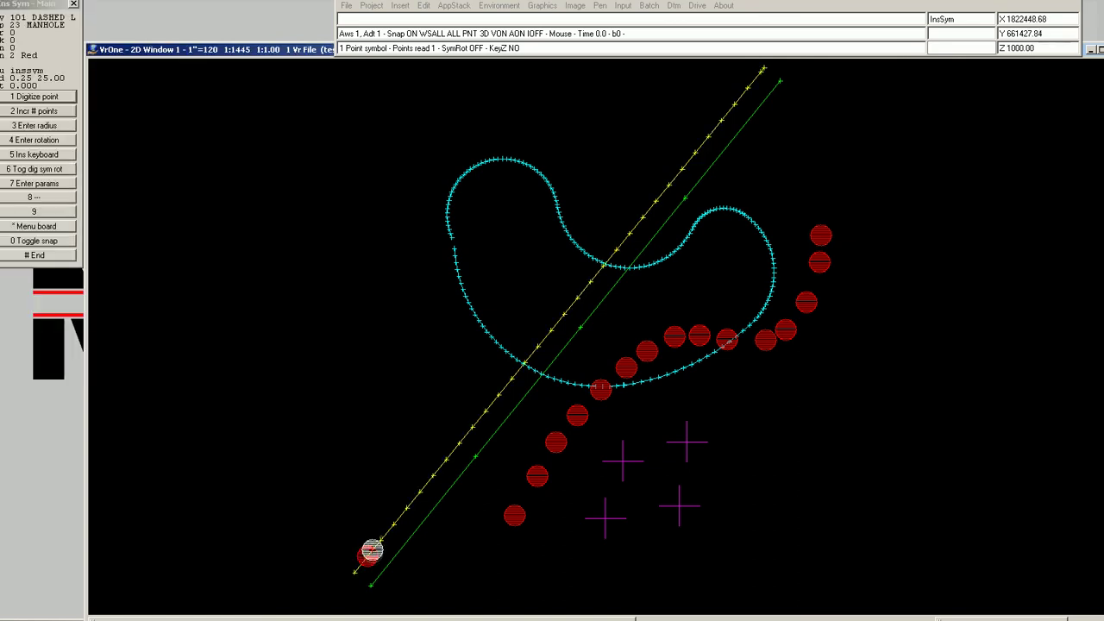
left_click(380, 540)
left_click(380, 540)
left_click(389, 525)
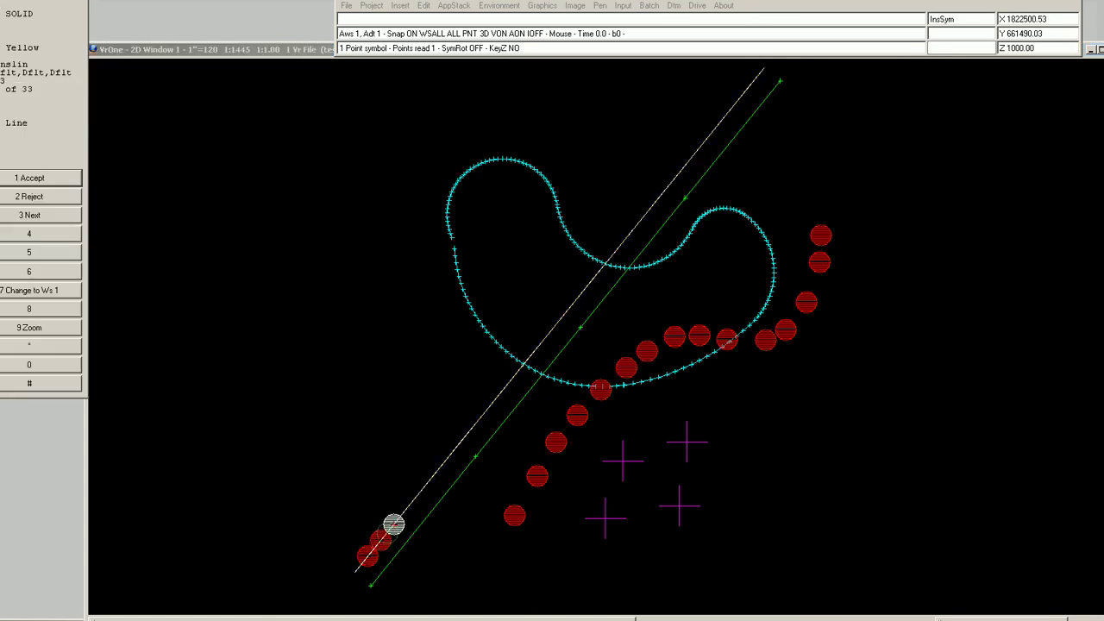
left_click(393, 521)
left_click(406, 508)
left_click(406, 508)
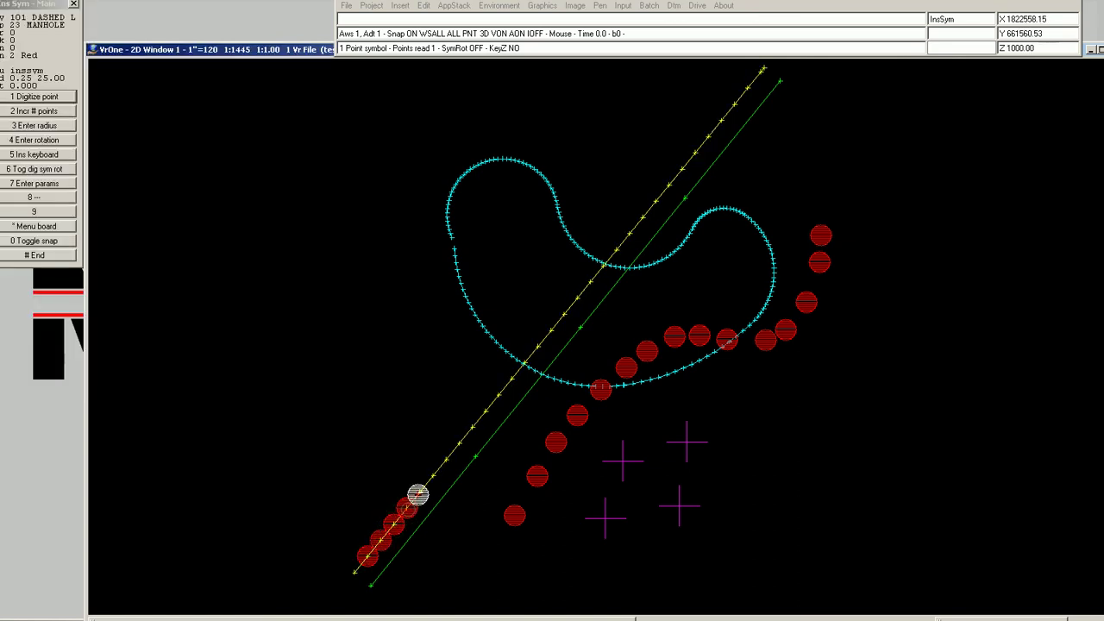
left_click(419, 492)
left_click(419, 492)
left_click(432, 475)
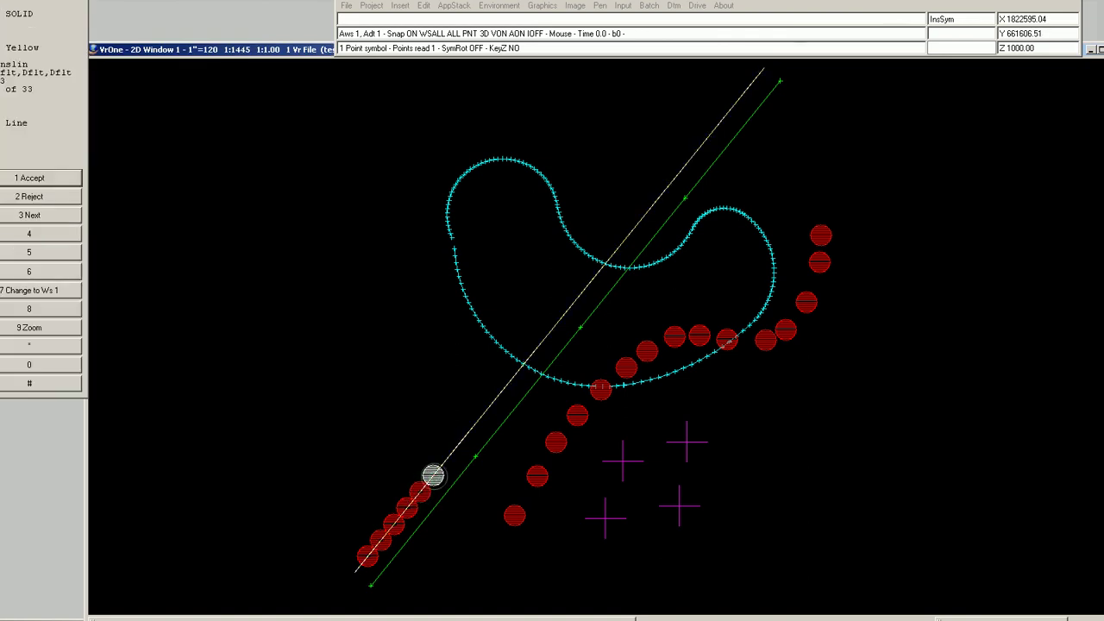
left_click(432, 475)
Step: Insert snapped manholes around the cyan loop's left side and upper-left lobe, accepting each snap
left_click(471, 308)
left_click(471, 308)
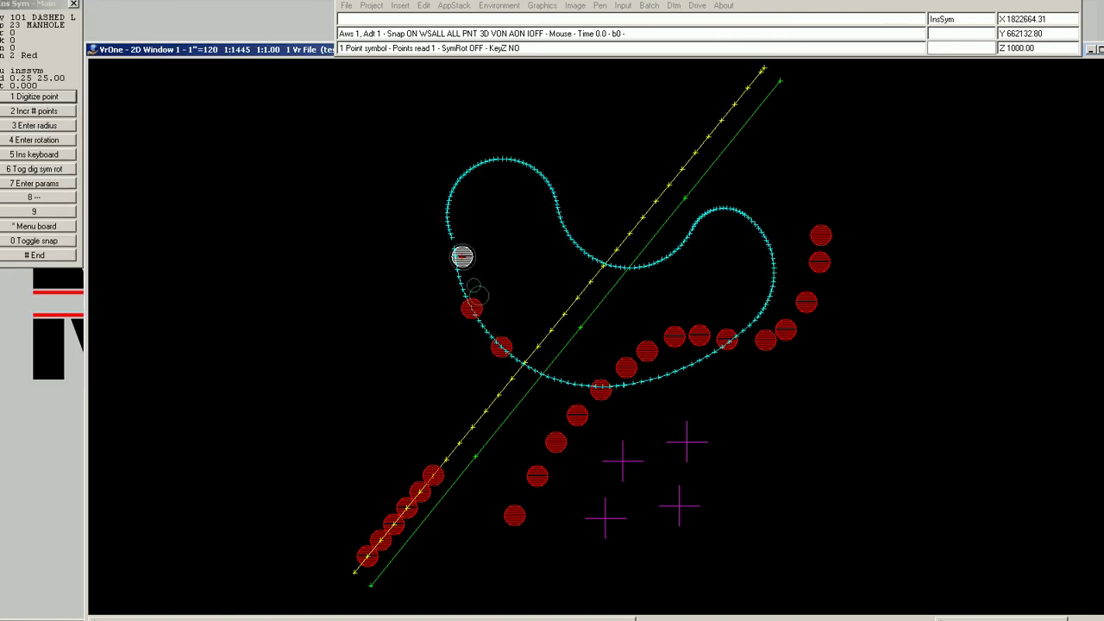
left_click(454, 255)
left_click(455, 256)
left_click(452, 190)
left_click(494, 160)
left_click(494, 160)
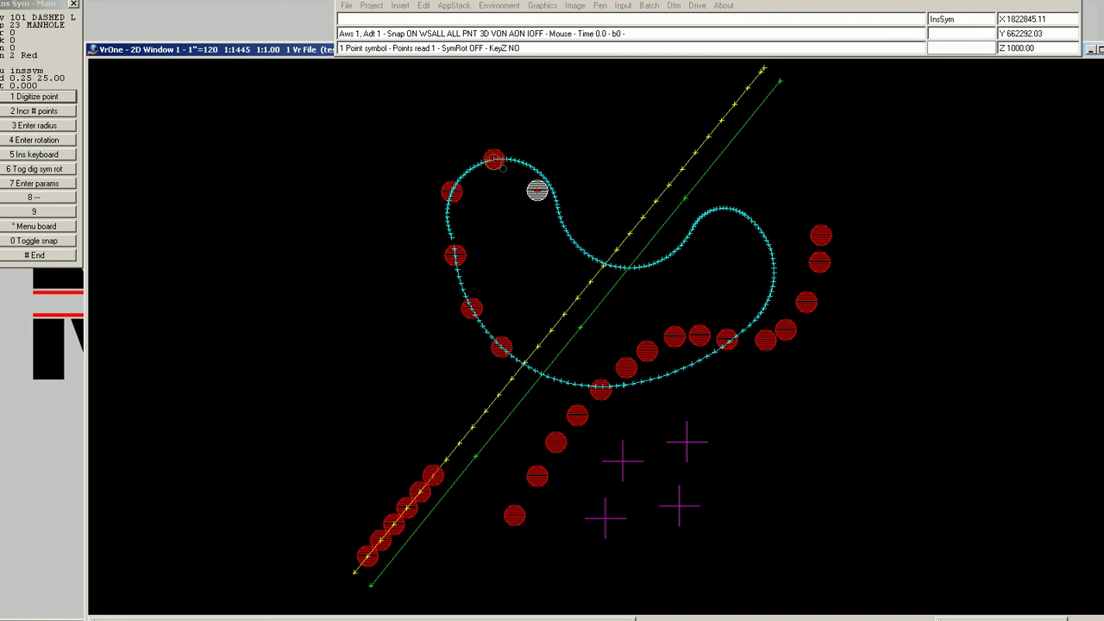
left_click(537, 191)
left_click(537, 190)
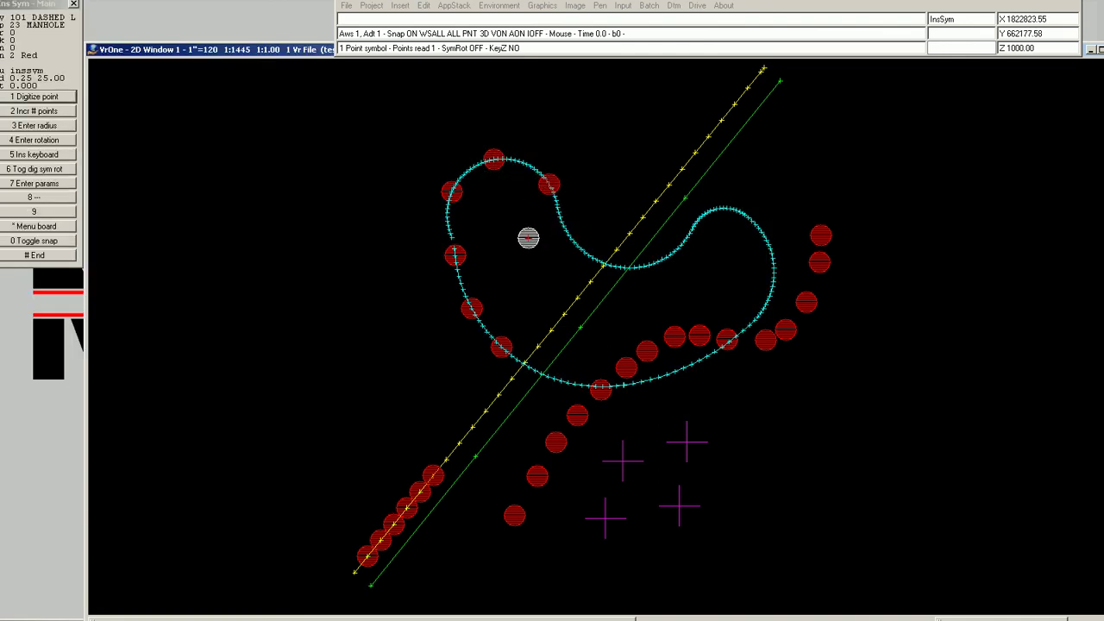
Step: Turn snap verification off with snavoff and insert snapped manholes along the cyan loop's dip, the yellow line and the green line's upper vertex
type("snavof")
key("Return")
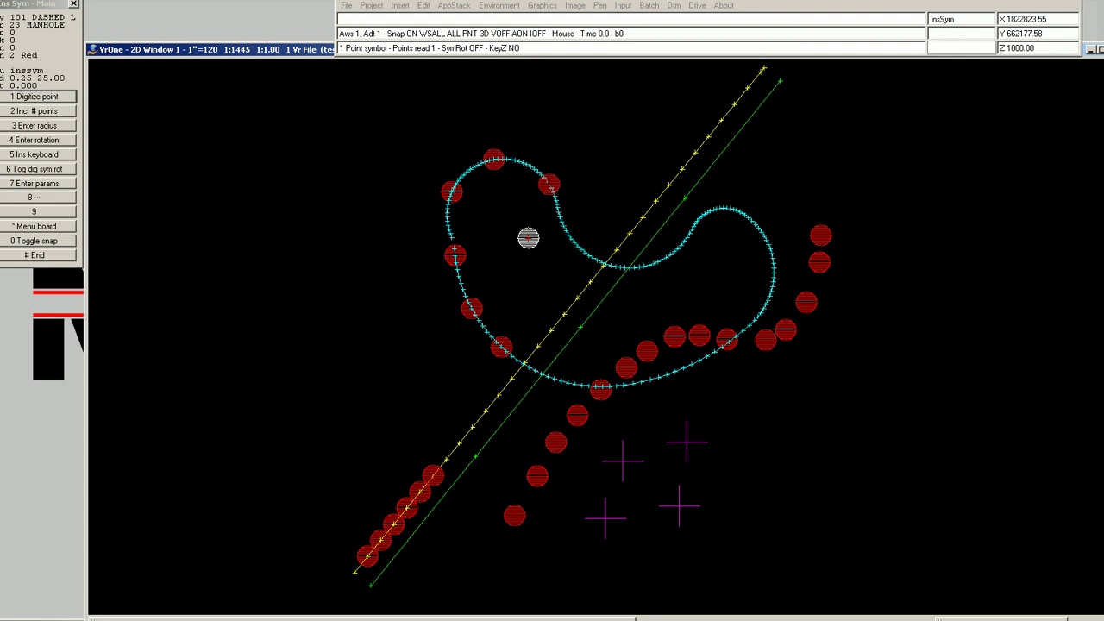
left_click(556, 243)
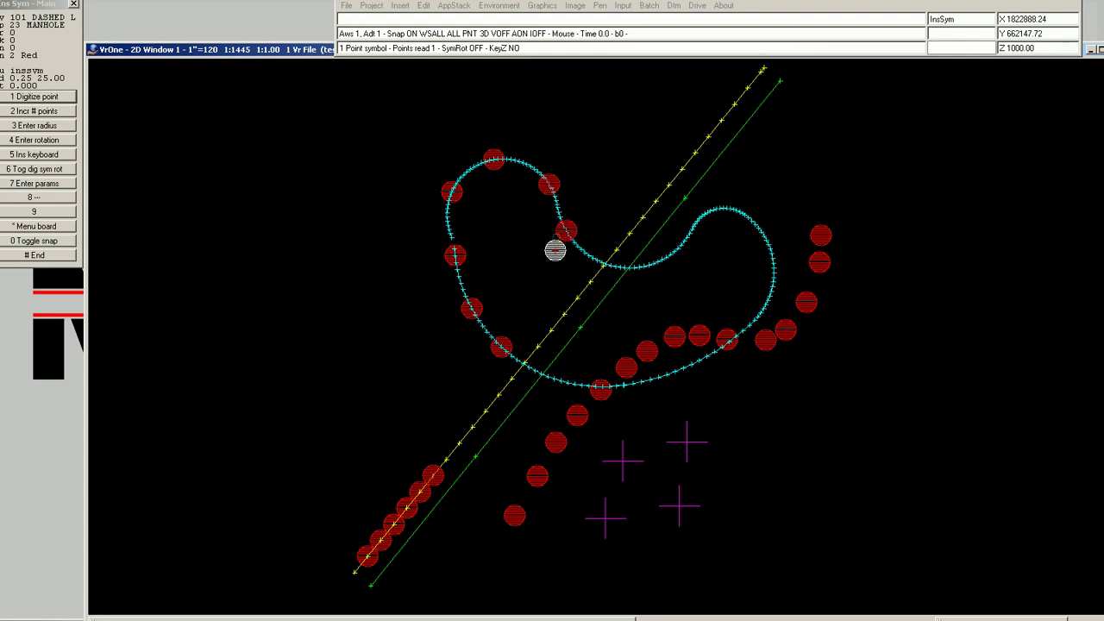
left_click(579, 256)
left_click(602, 274)
left_click(630, 233)
left_click(682, 169)
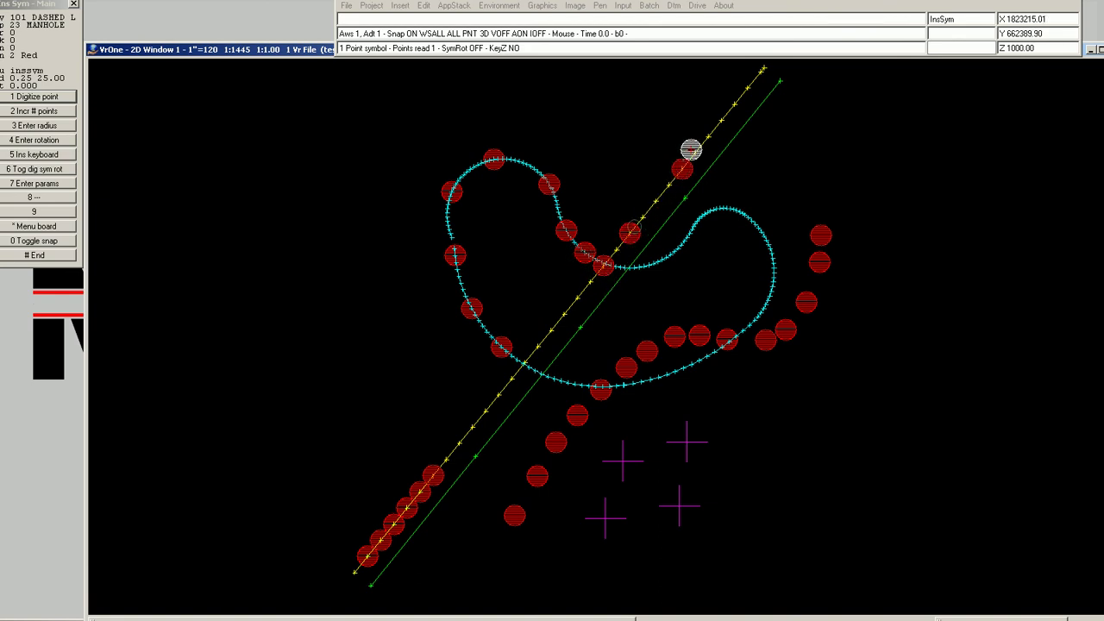
left_click(677, 200)
left_click(655, 260)
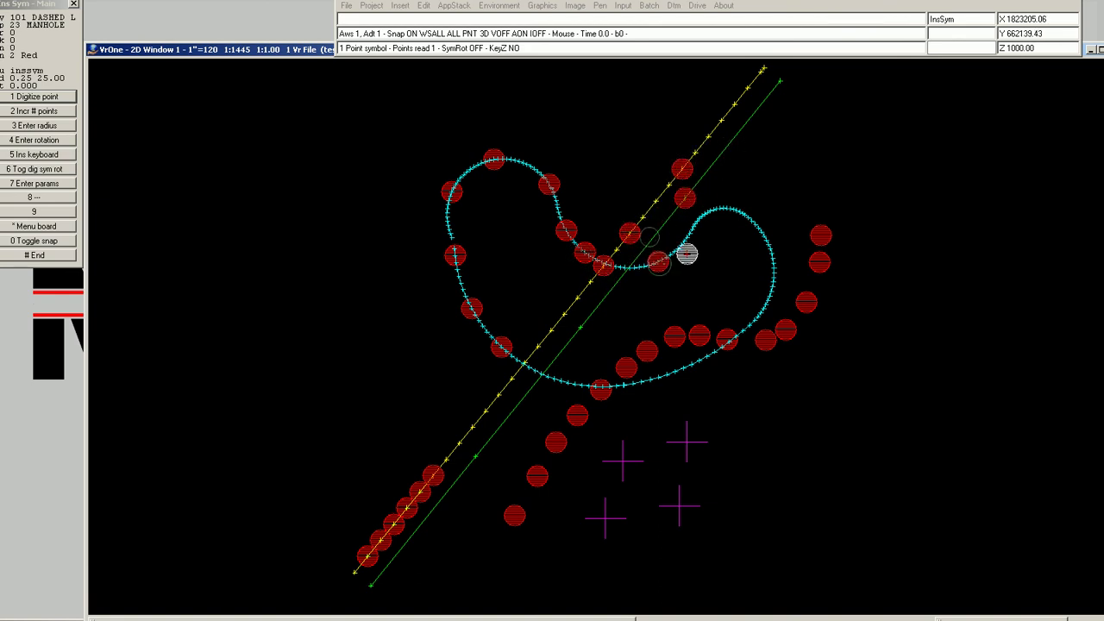
Step: Insert more unverified snapped manholes on the cyan loop's right lobe, the green line's vertices and along the yellow line
left_click(730, 208)
left_click(738, 121)
left_click(726, 106)
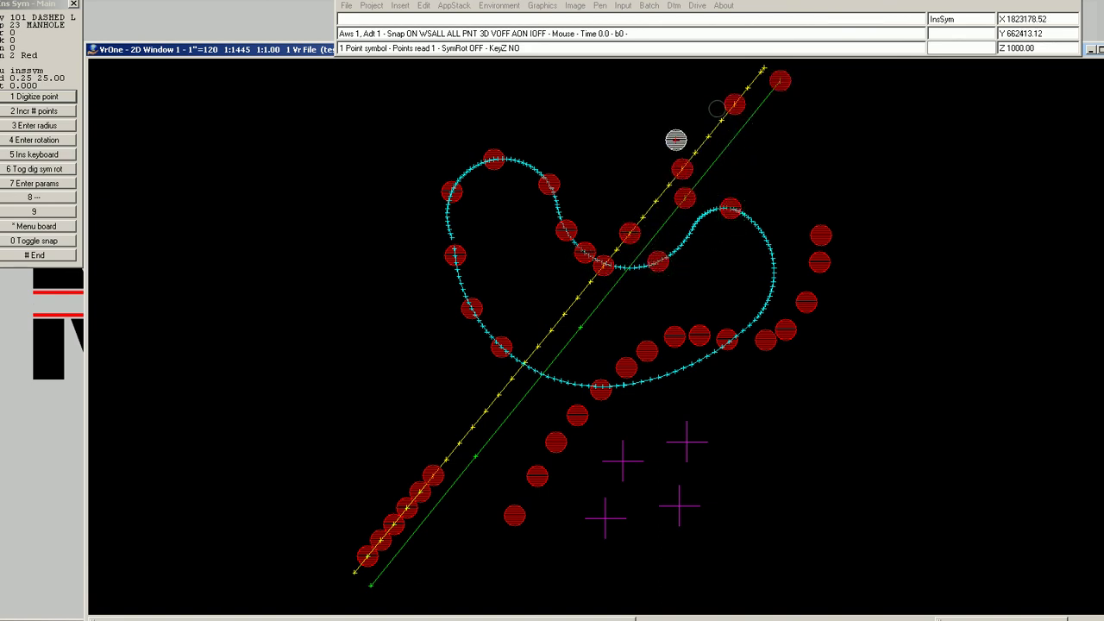
left_click(676, 139)
left_click(621, 185)
left_click(561, 210)
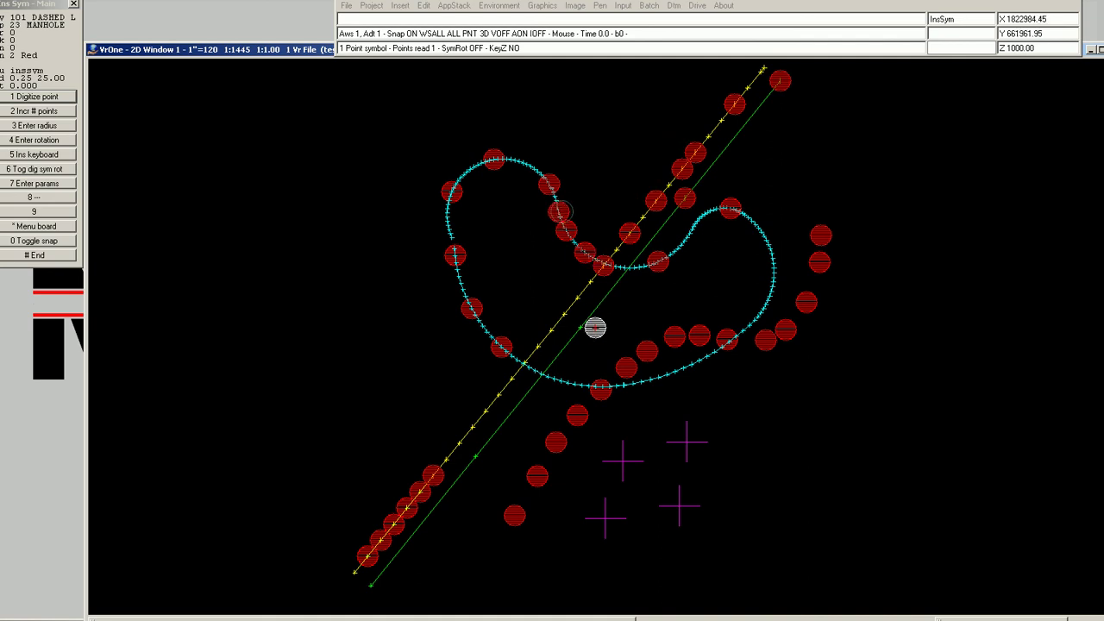
left_click(580, 326)
left_click(550, 330)
left_click(483, 387)
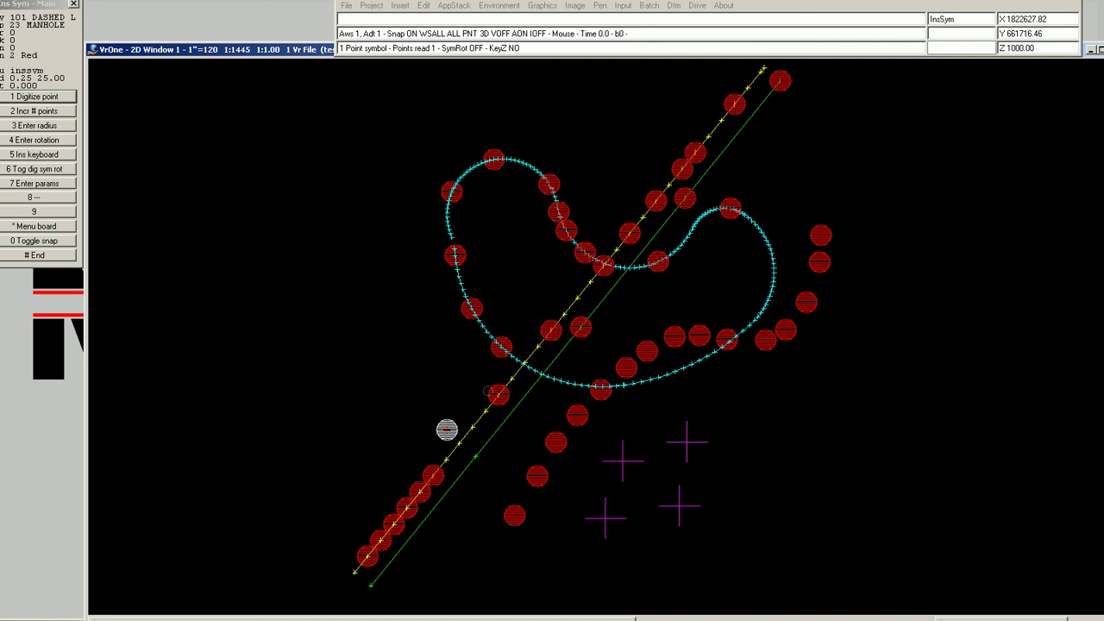
left_click(442, 422)
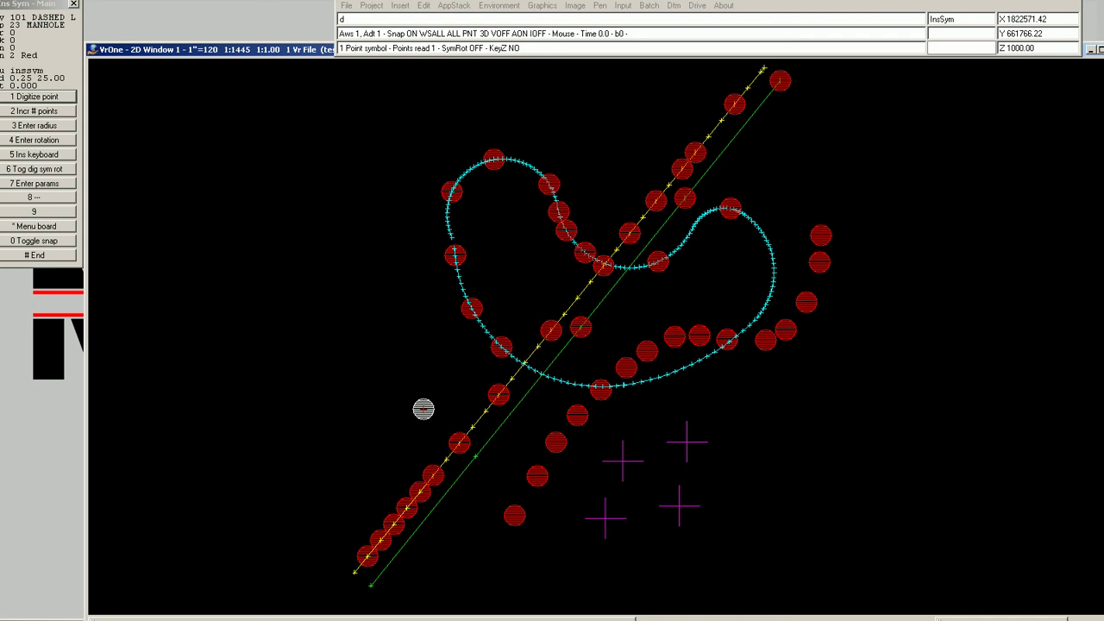
Step: Delete the inserted manholes and edit the snap parameters, setting Verify snap to Yes and Action after snap to Turn snapping off
key("numbersign")
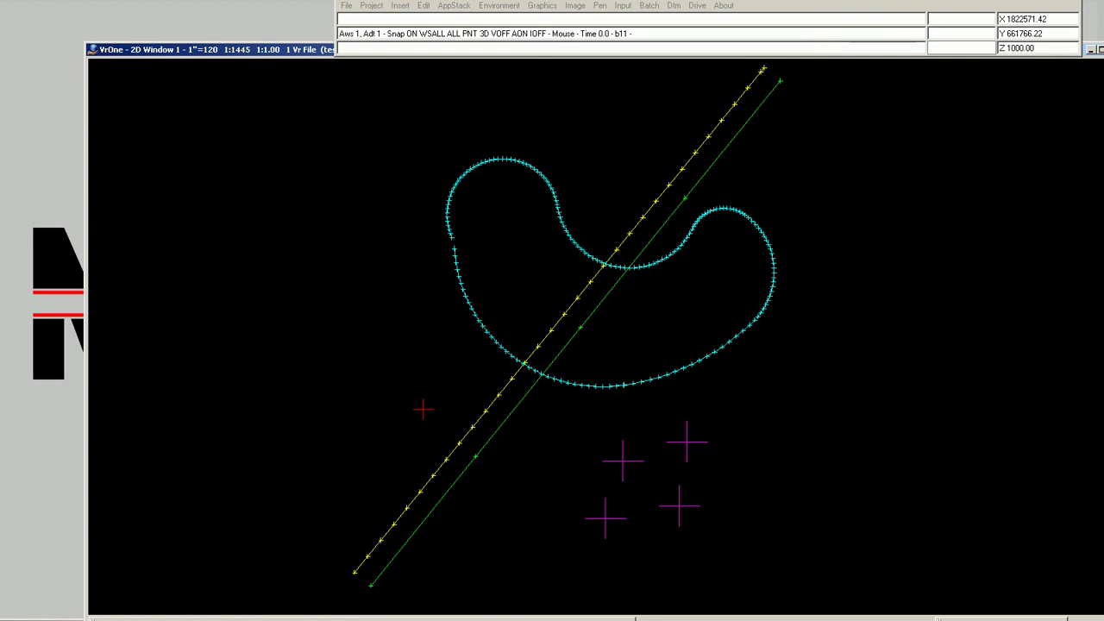
type("snaset")
key("Return")
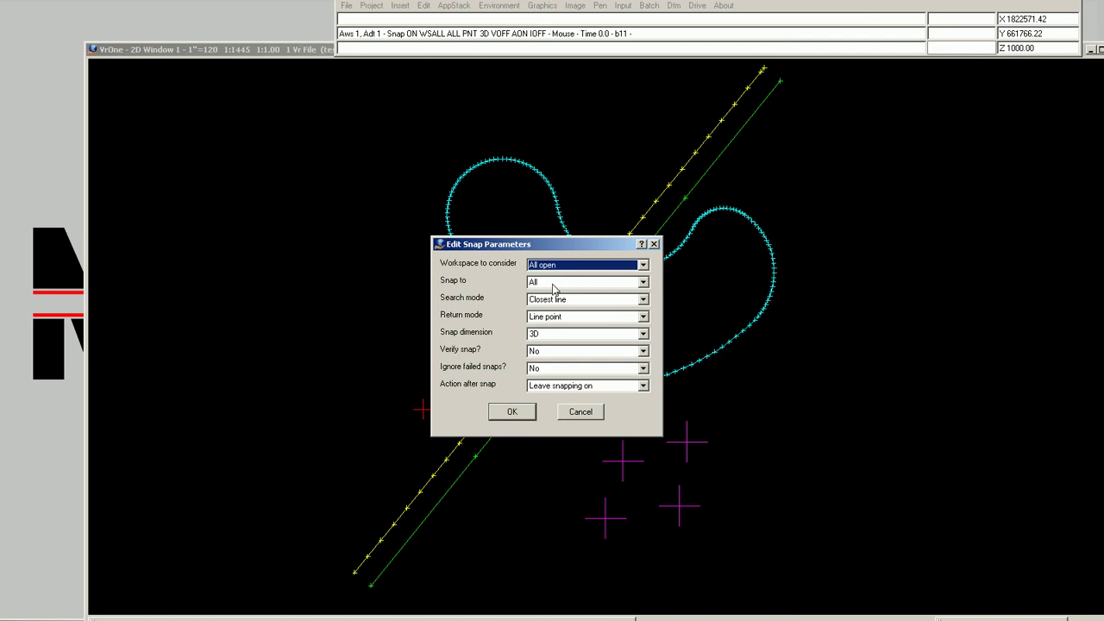
left_click(551, 355)
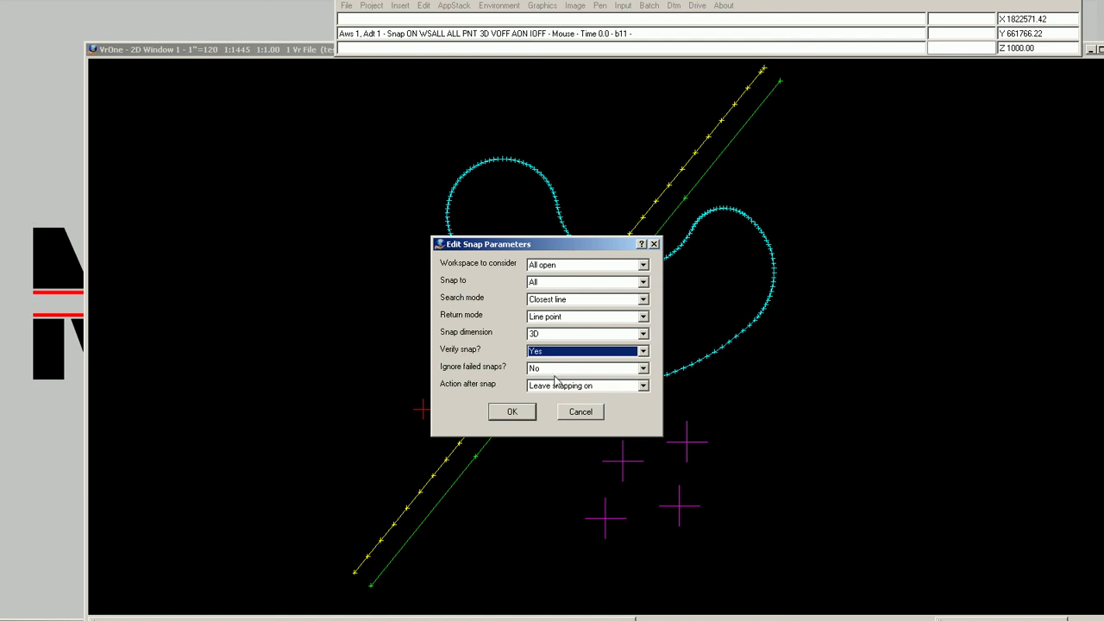
left_click(563, 386)
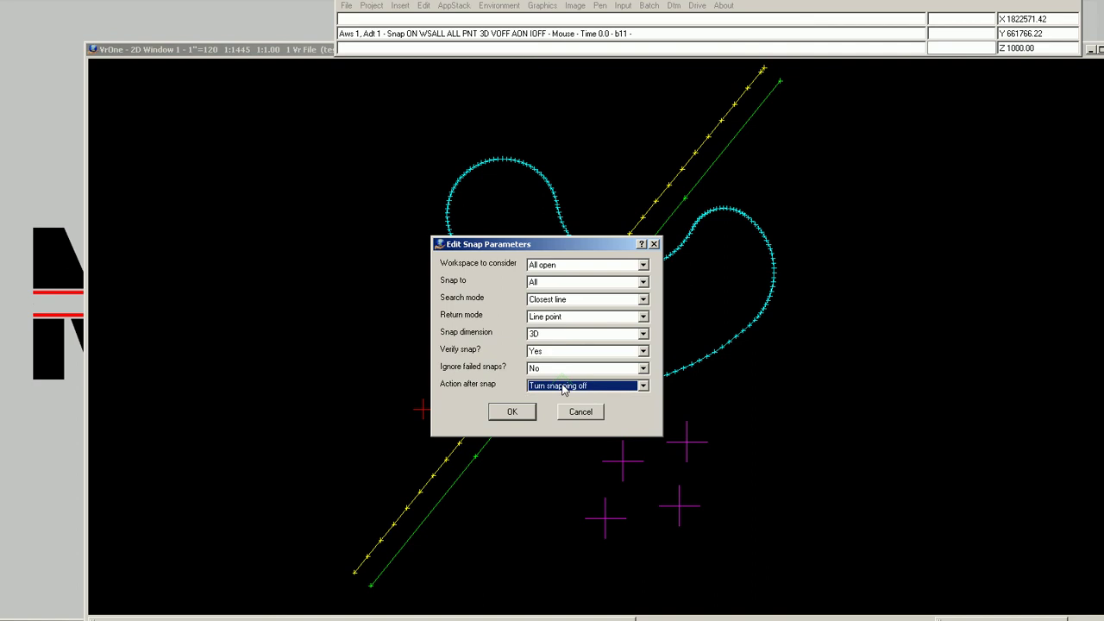
left_click(514, 412)
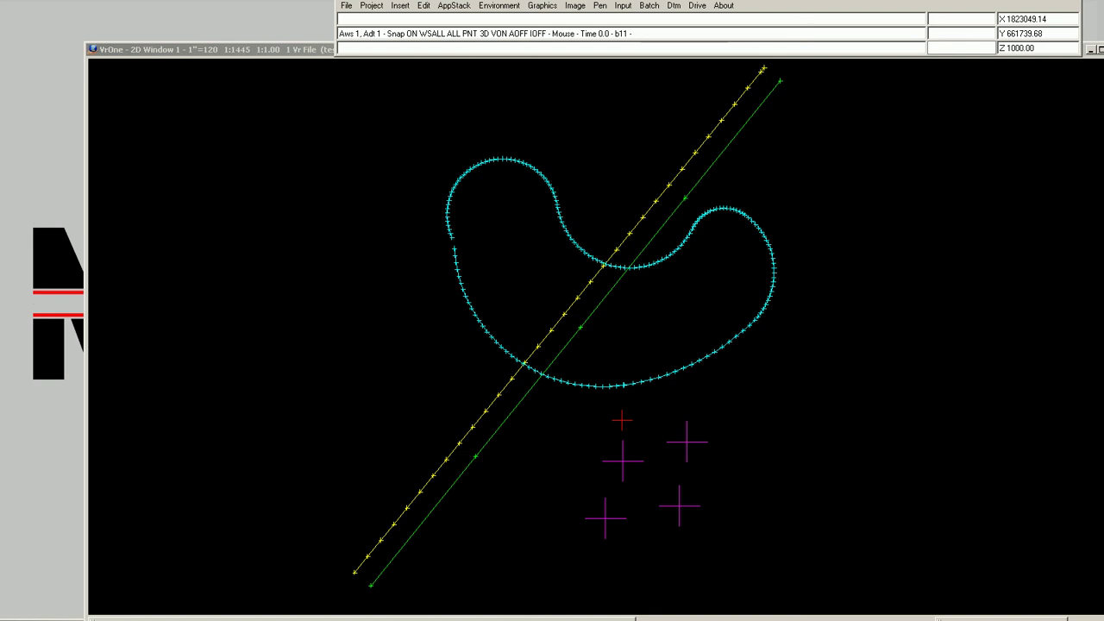
Step: Open the macro editor with emac and prepare an empty macro named sd
type("emac")
key("Return")
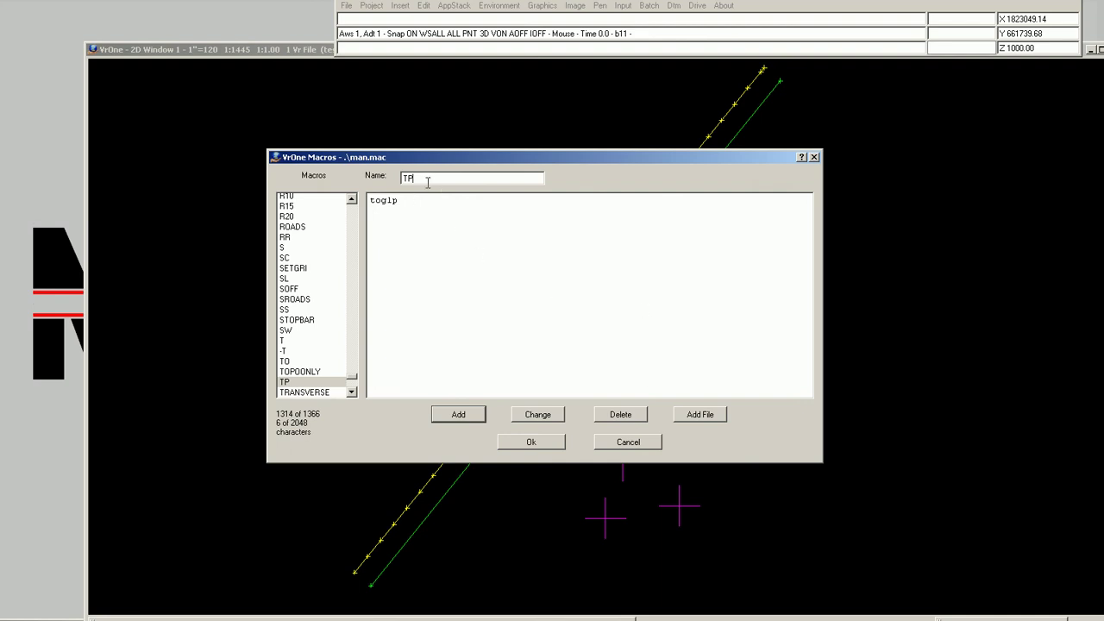
left_click_drag(430, 178, 364, 178)
type("sna")
type("de")
key("Tab")
key("Tab")
key("shift+End")
key("Delete")
key("shift+Tab")
type("sd")
Step: Enter snawsall, snaall, snapnt, snasealin, sna3d, snavon and snaaoff on separate lines and add the macro
type("snapws")
type("all ")
type("snap")
type("all ")
type("snap")
type("nt")
type("s")
type("nasea")
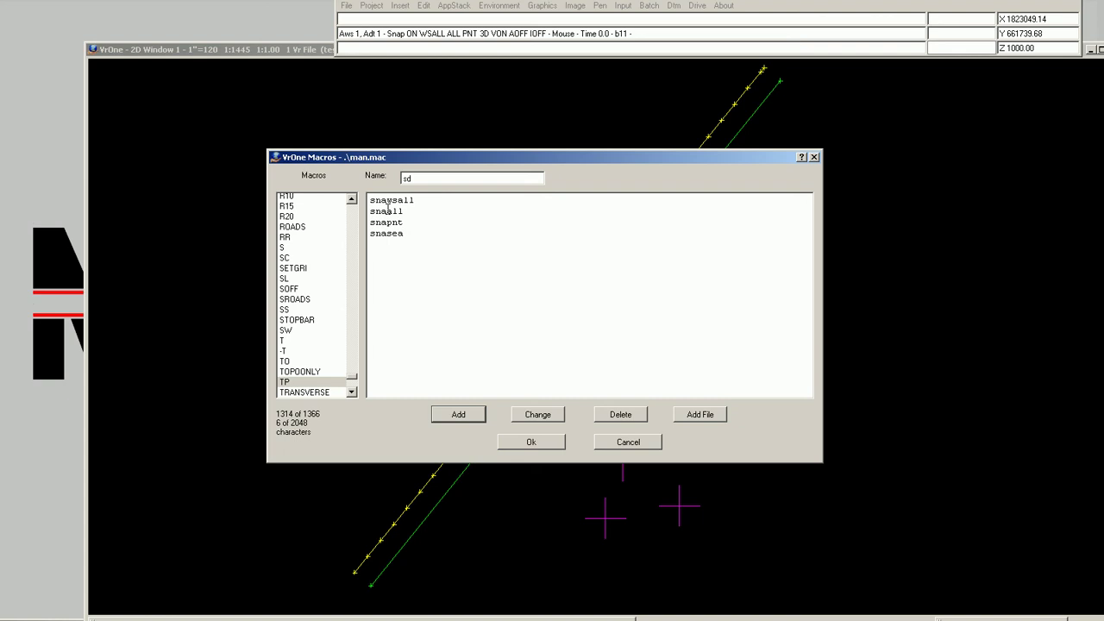
type("lin")
key("Return")
type("sna3d ")
type("snav")
type("on")
key("Return")
type("snaaoff")
left_click(459, 415)
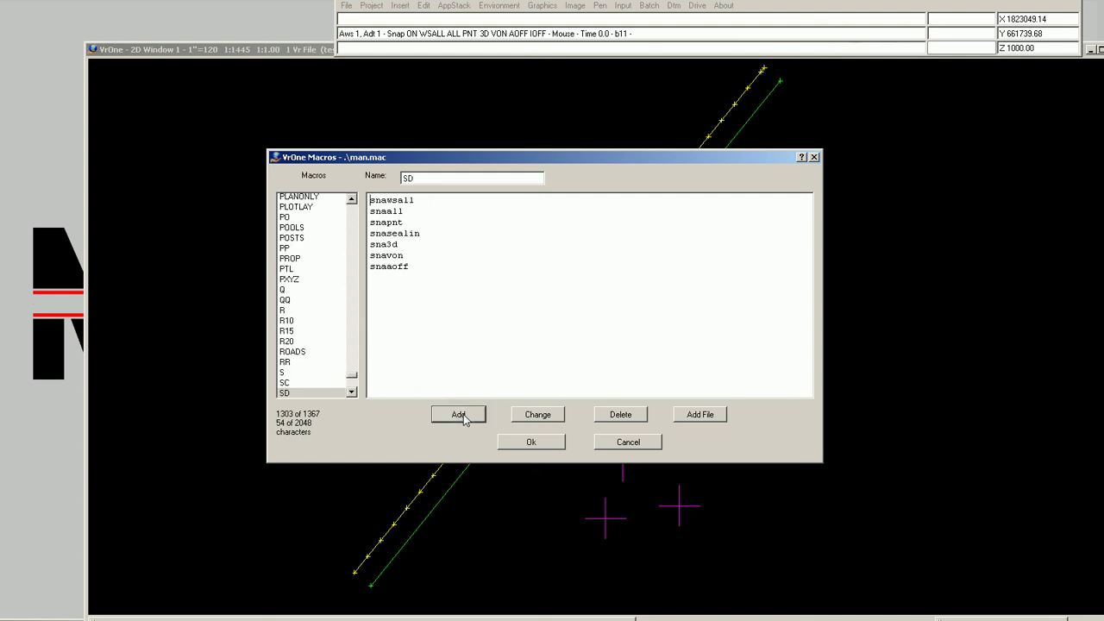
Step: Start a second macro from this one by renaming it Sf and replacing snapnt with snaint
double_click(417, 178)
type("S")
left_click_drag(391, 223, 429, 221)
type("int")
Step: Change the last two commands to snavoff and snaaon and add the Sf macro
left_click_drag(392, 256, 439, 255)
type("off")
left_click_drag(398, 267, 488, 268)
type("on")
key("BackSpace")
key("BackSpace")
type("n")
left_click(407, 212)
left_click(460, 415)
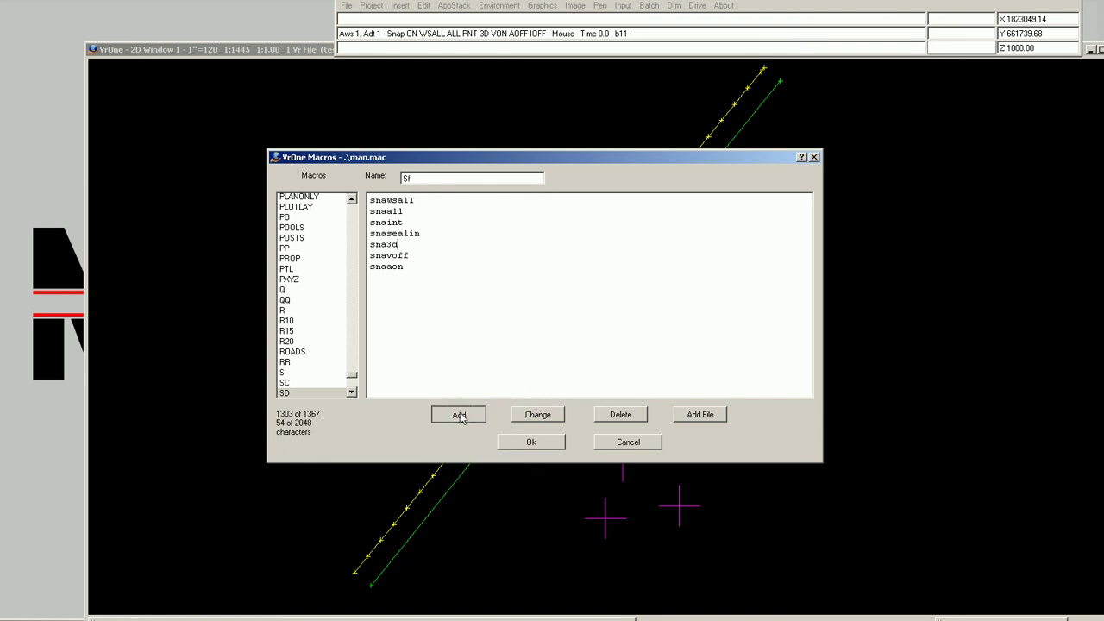
Step: Save the macros, run sf to apply its snap settings and start symbol insertion
left_click(530, 441)
type("sf")
key("Return")
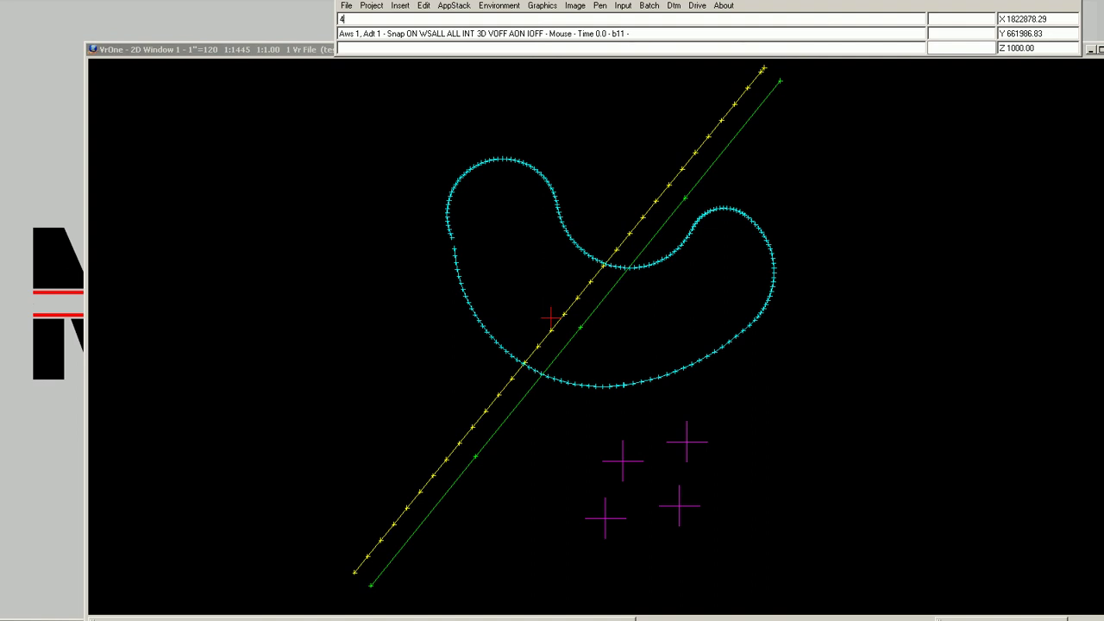
key("Return")
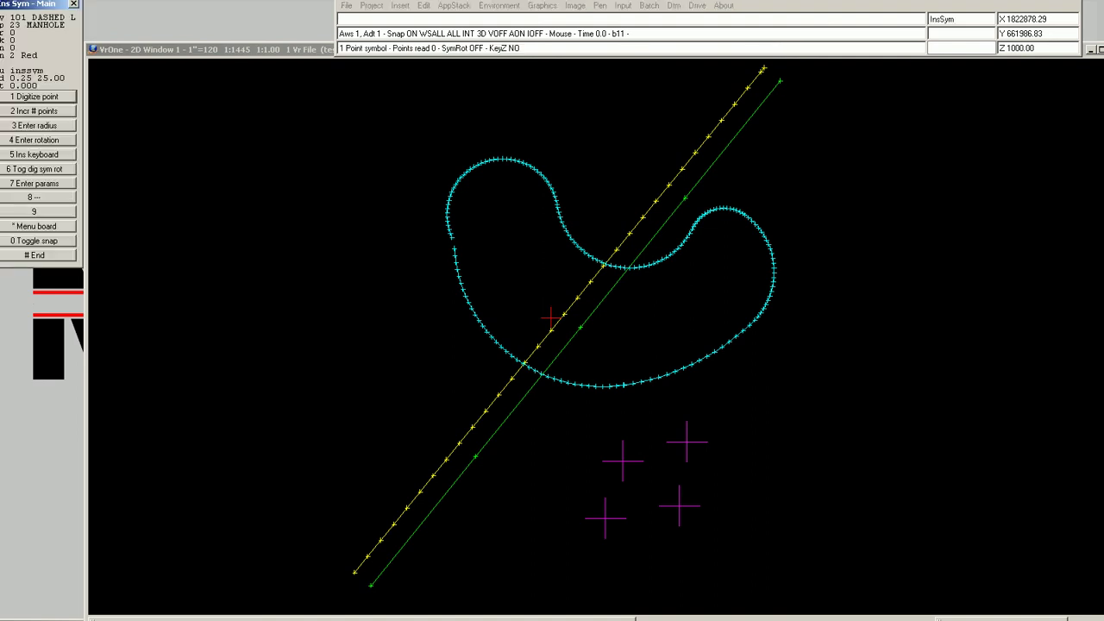
Step: Turn snapping off to place one unsnapped manhole beside the upper end of the green line, and turn snapping back on
key("0")
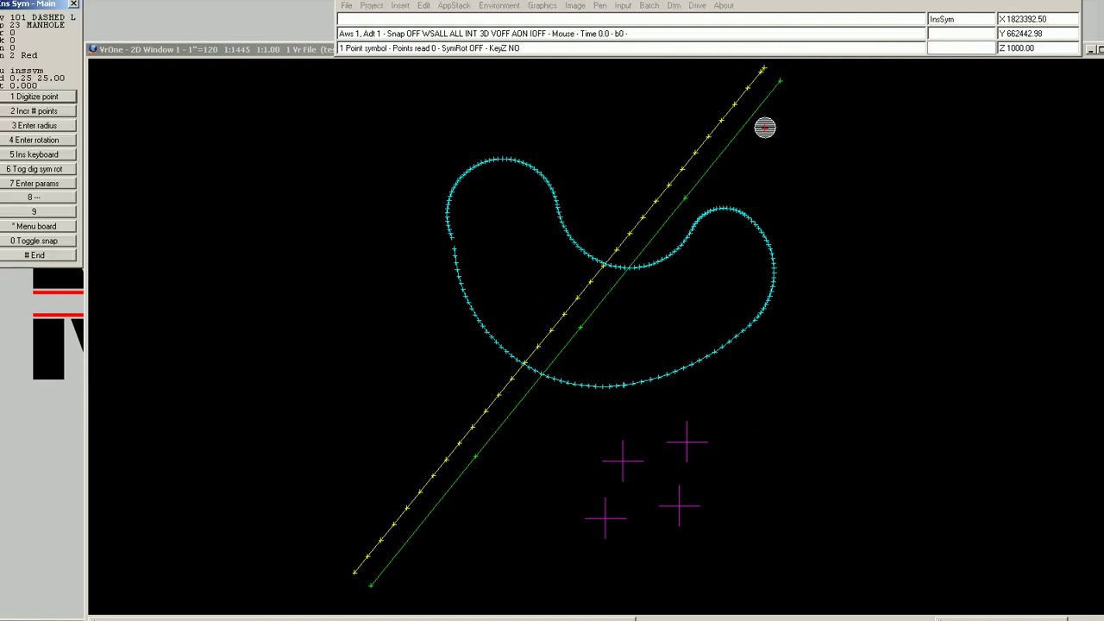
left_click(756, 125)
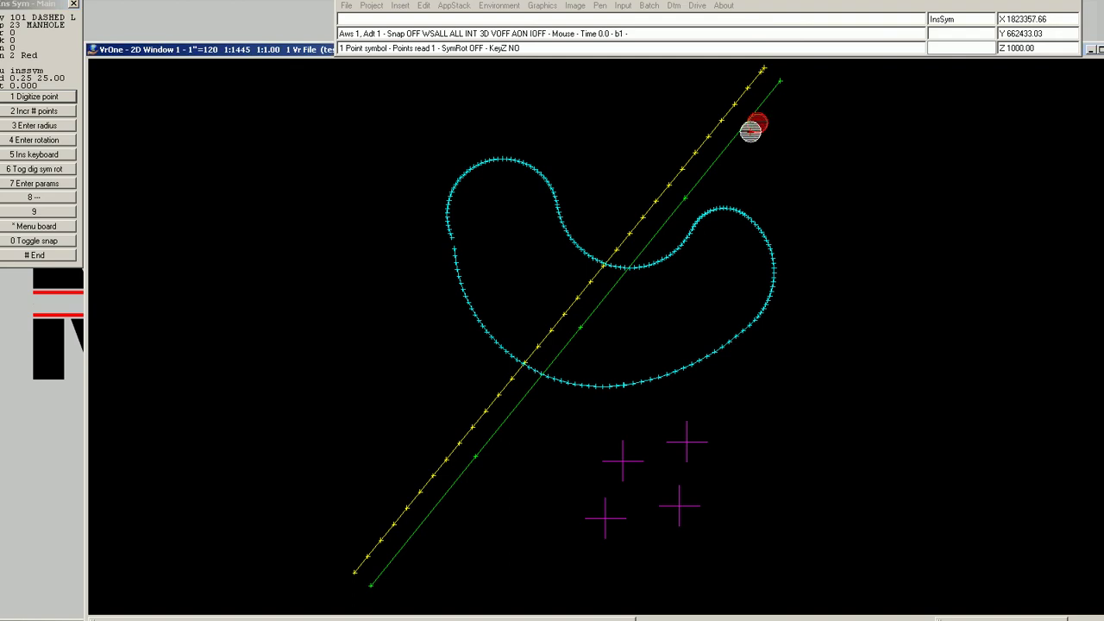
key("0")
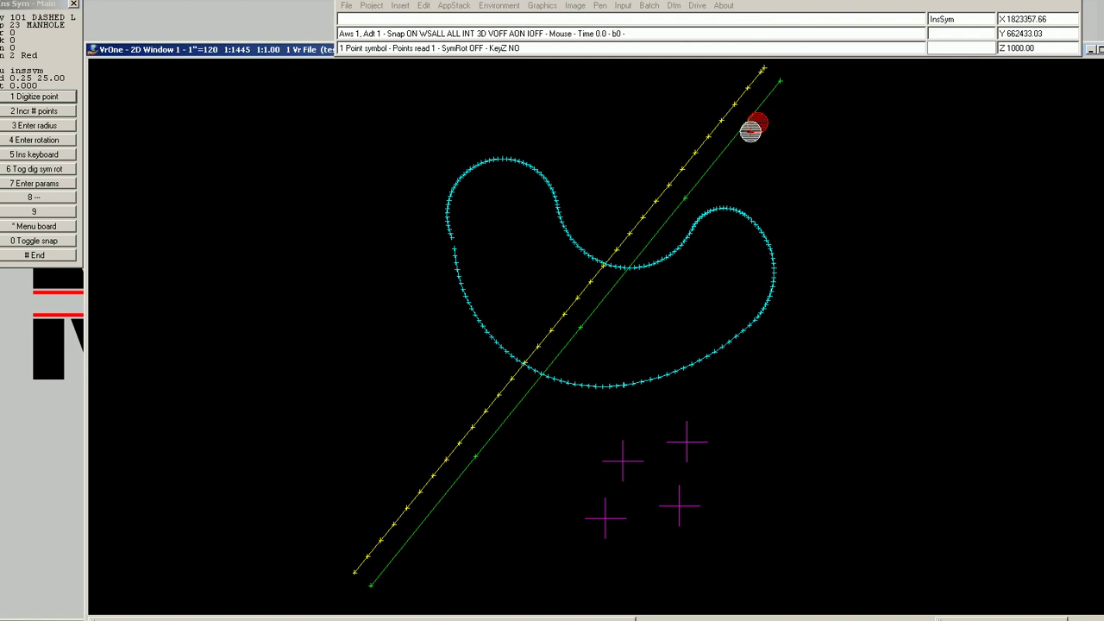
Step: Insert eight snapped manholes down the green line, from near its upper end to its crossing with the cyan curve
left_click(738, 134)
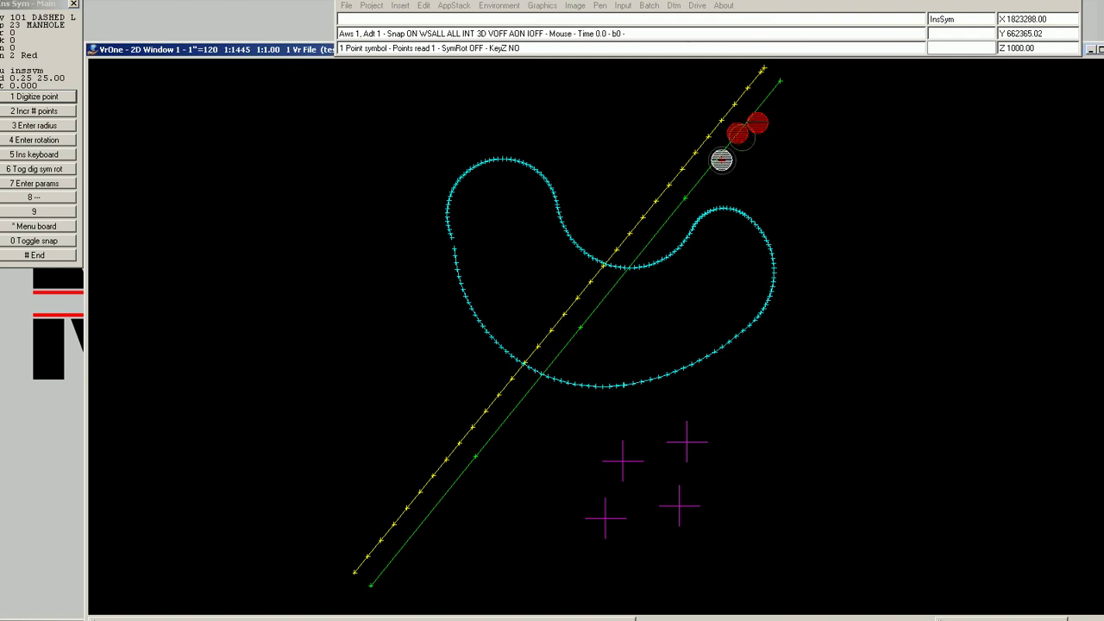
left_click(717, 157)
left_click(700, 180)
left_click(685, 199)
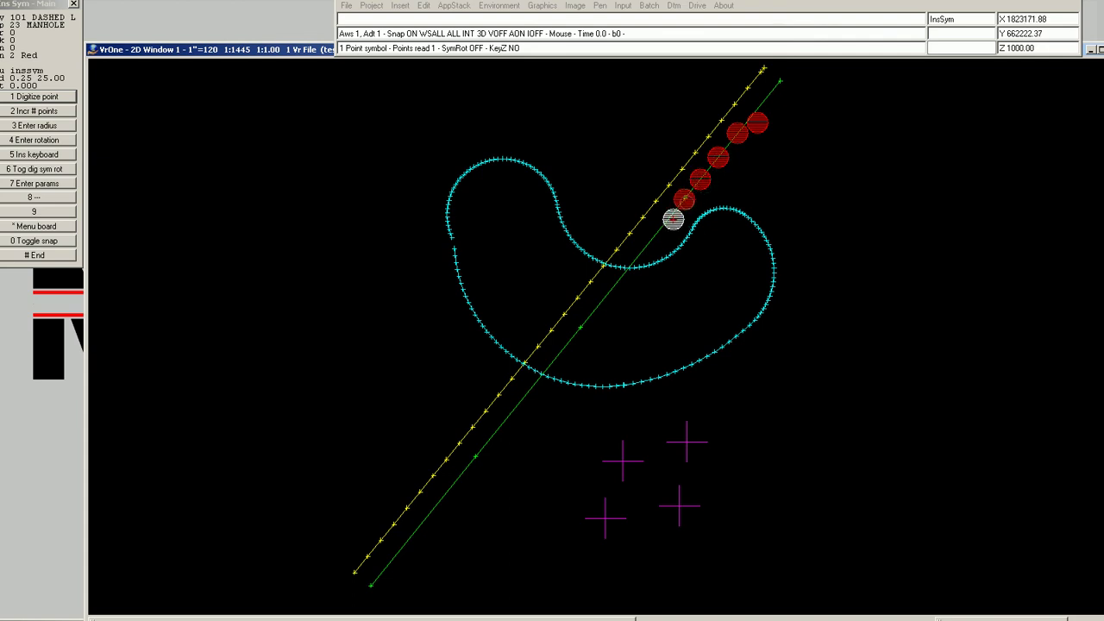
left_click(671, 217)
left_click(654, 236)
left_click(639, 252)
left_click(635, 268)
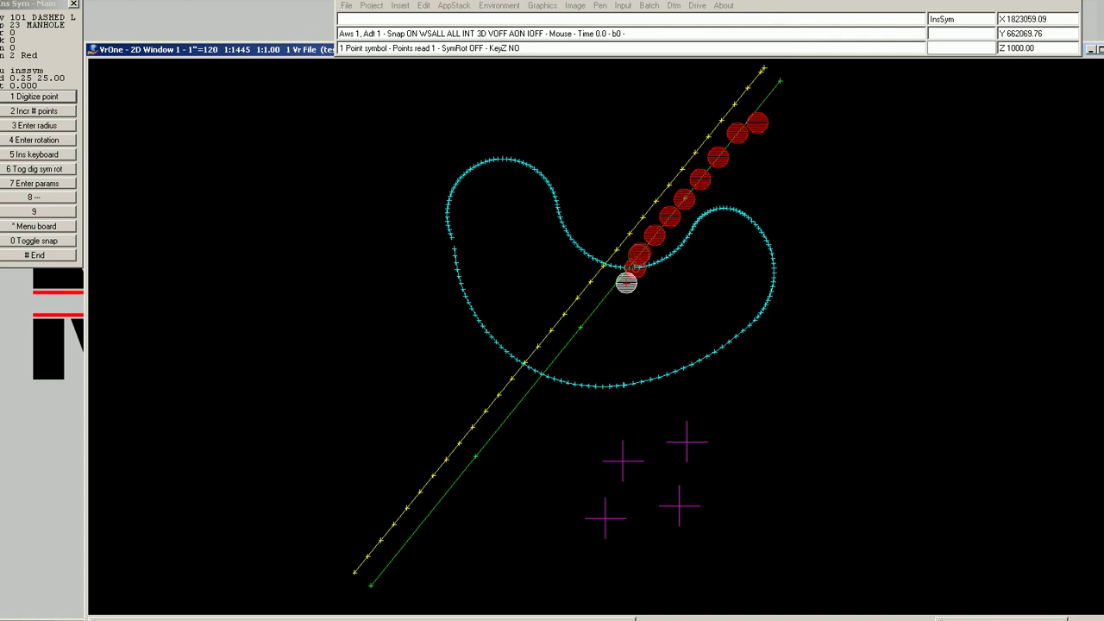
Step: Continue the row with eleven snapped manholes along the green line, from inside the cyan shape to near its lower end
left_click(612, 288)
left_click(595, 308)
left_click(581, 326)
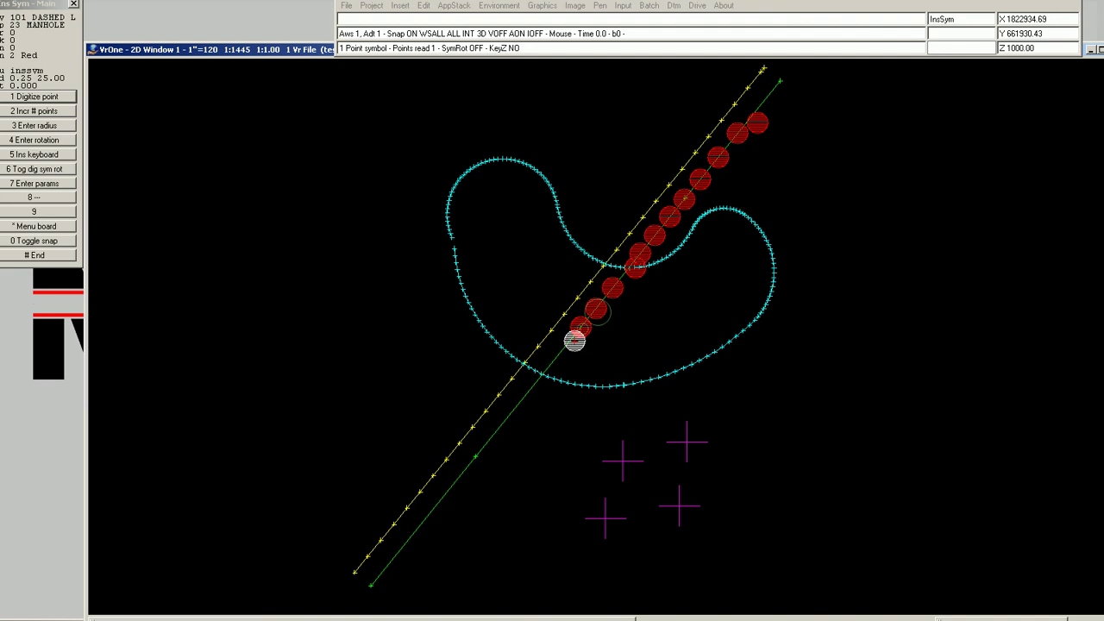
left_click(571, 338)
left_click(553, 362)
left_click(533, 386)
left_click(516, 404)
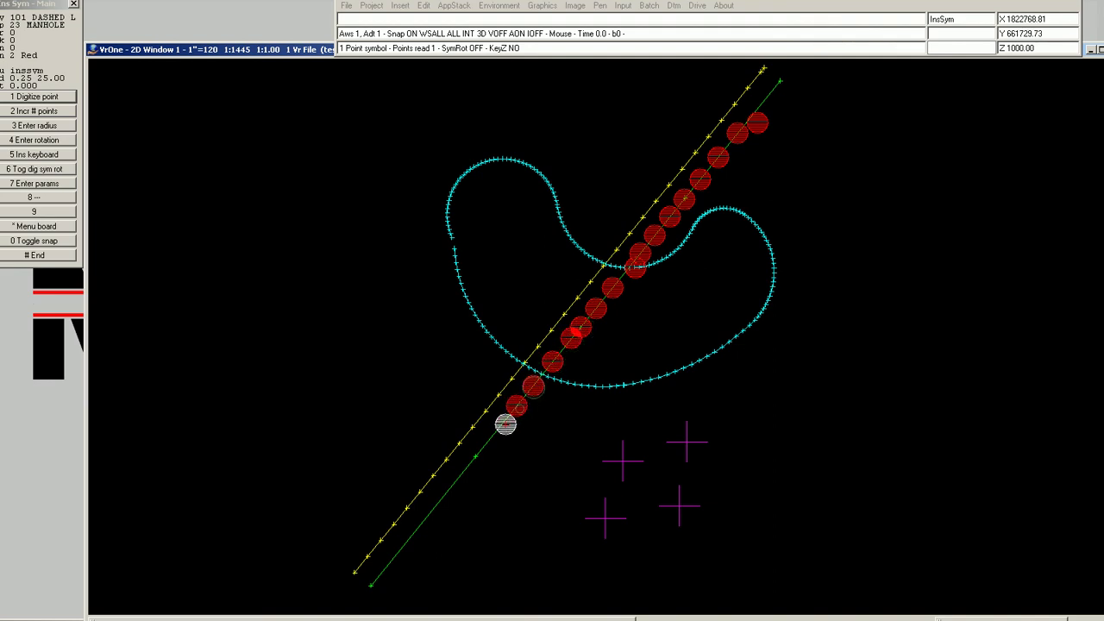
left_click(502, 423)
left_click(485, 445)
left_click(465, 469)
left_click(445, 494)
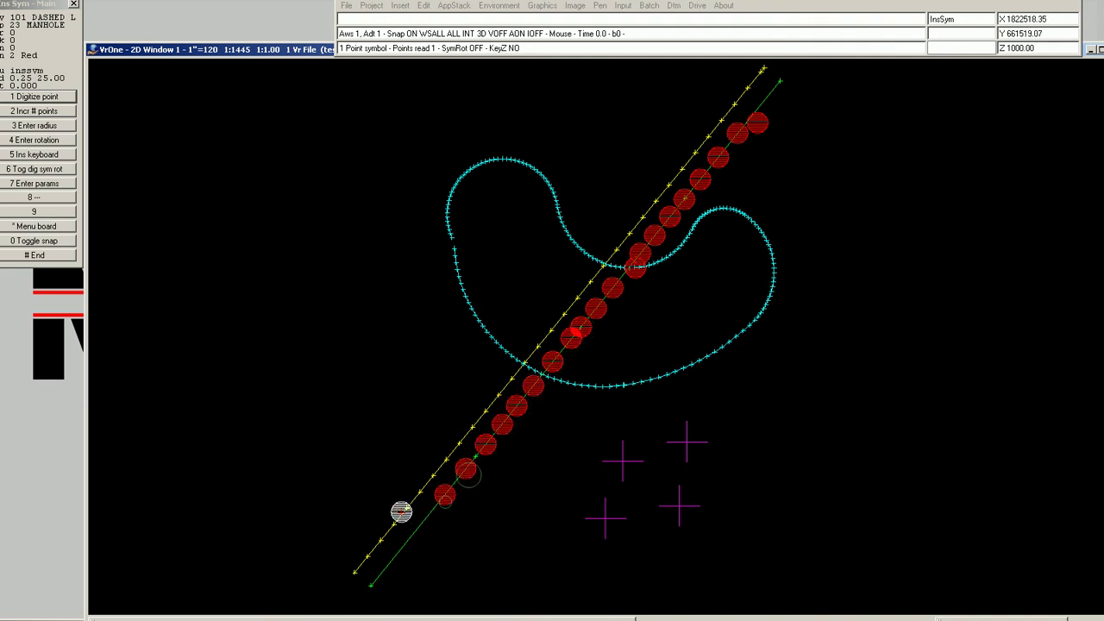
Step: Insert seven snapped manholes up the yellow line, from near its lower end to just past its lower crossing with the cyan curve
left_click(401, 515)
left_click(418, 494)
left_click(442, 463)
left_click(466, 434)
left_click(489, 406)
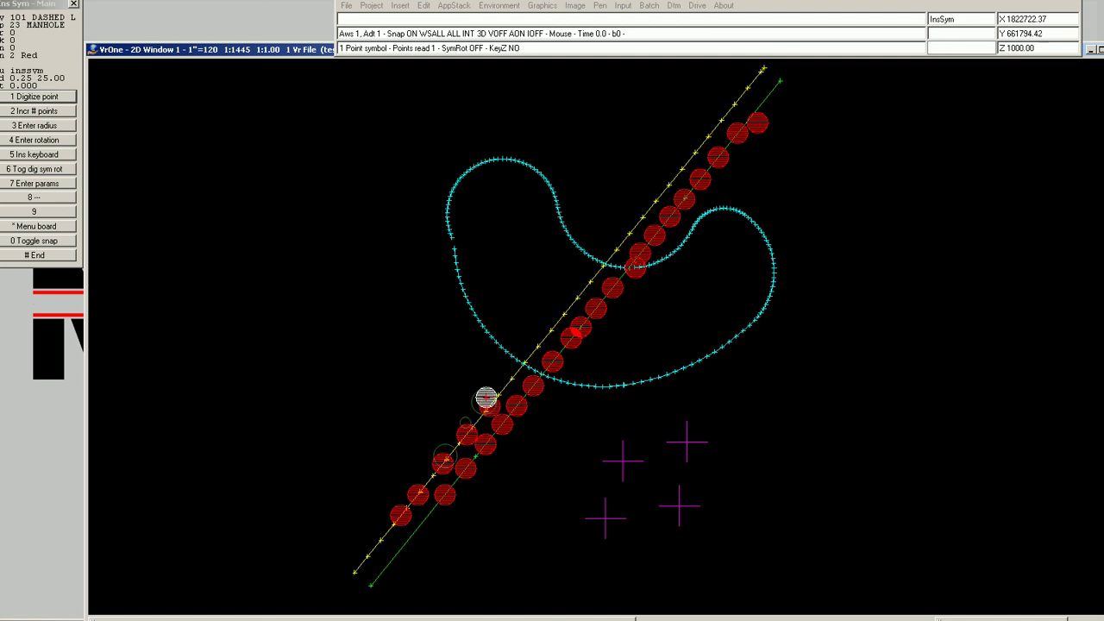
left_click(508, 381)
left_click(530, 355)
Step: Insert snapped manholes on the two upper magenta crosses and the lower-left magenta cross
left_click(622, 461)
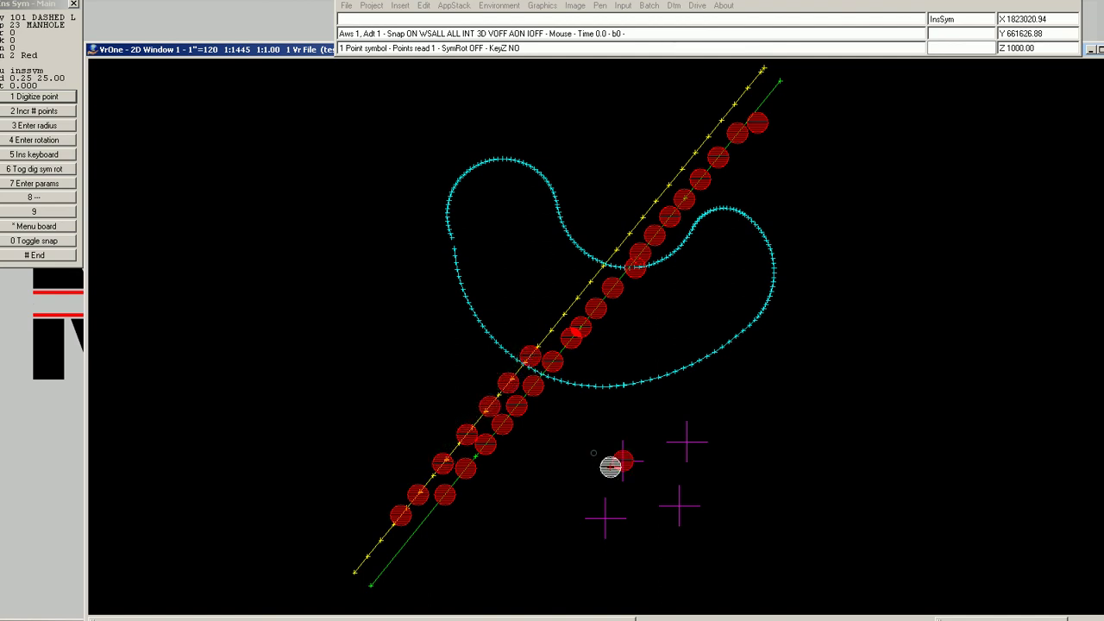
left_click(687, 442)
left_click(589, 508)
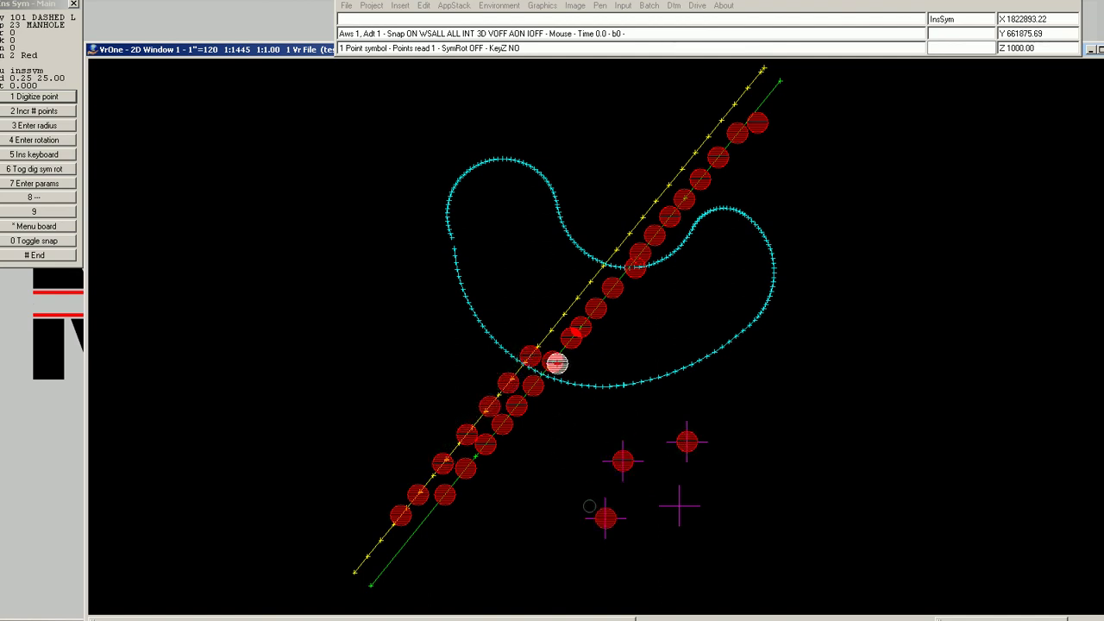
Step: Snap two more manholes to the yellow line inside the cyan shape, and add snapped manholes along the adjacent cyan curve
left_click(555, 317)
left_click(570, 291)
left_click(586, 259)
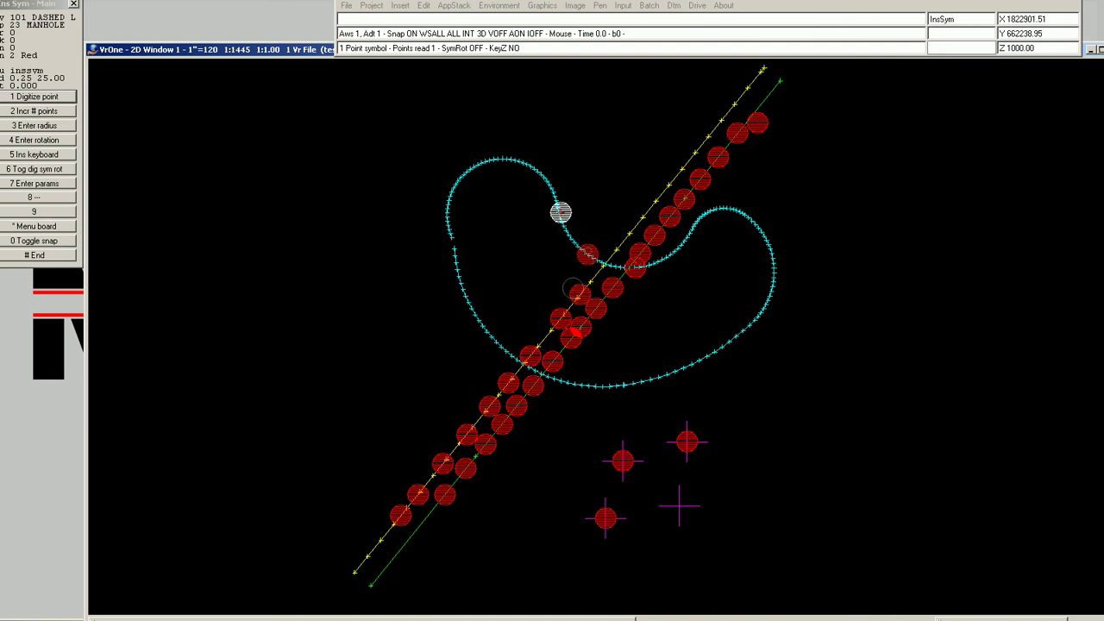
left_click(560, 212)
left_click(547, 180)
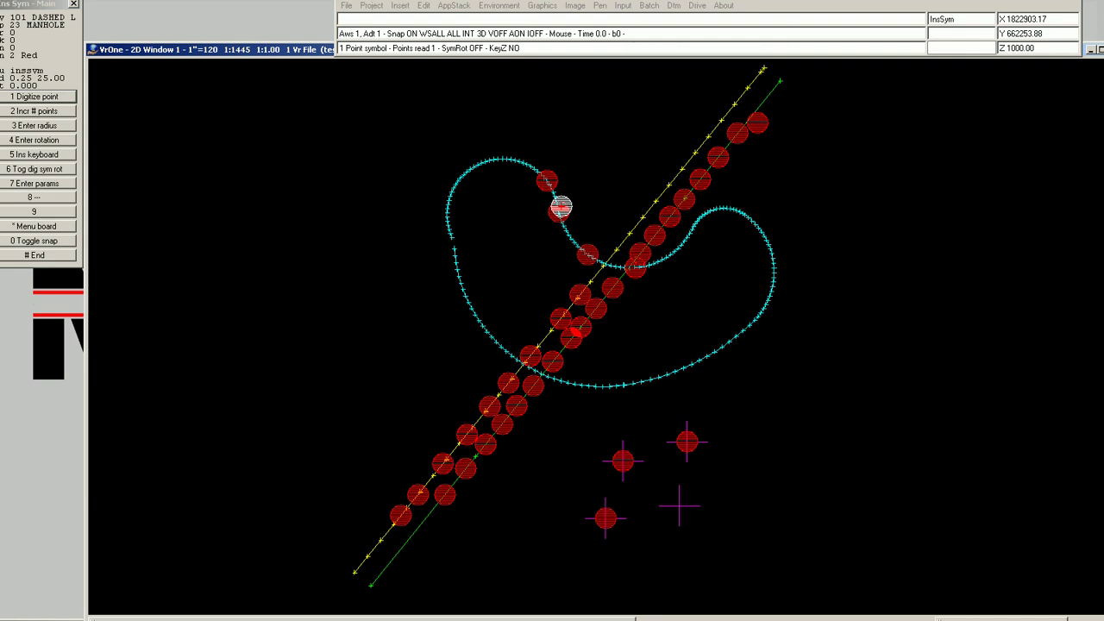
left_click(560, 207)
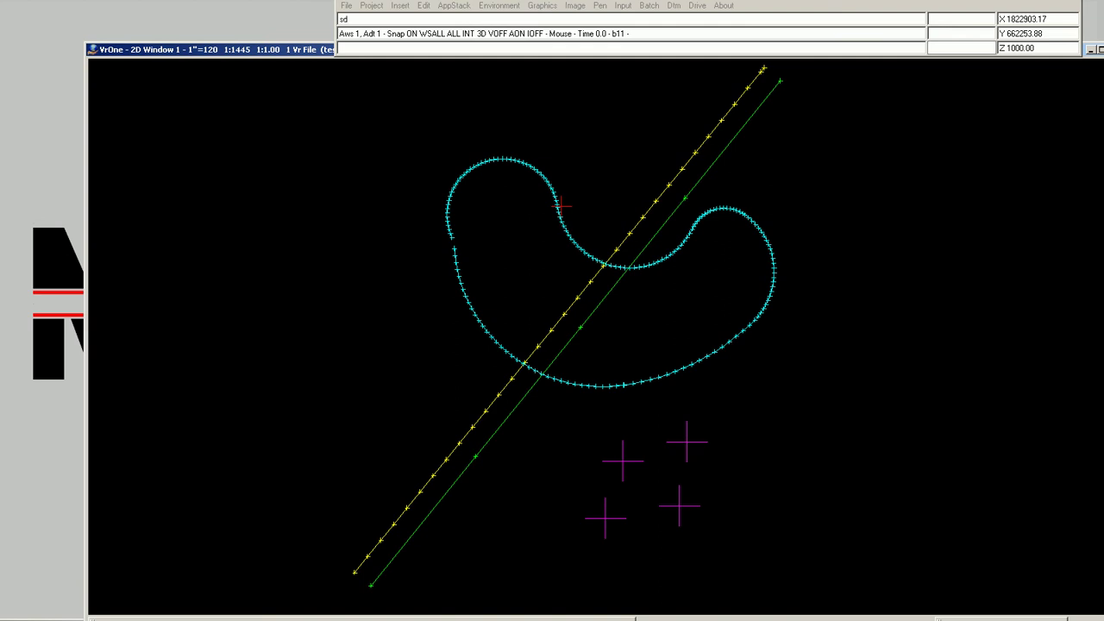
Step: Run the sd macro to apply its snap settings and insert a verified manhole on the green line's point above the cyan shape
key("Return")
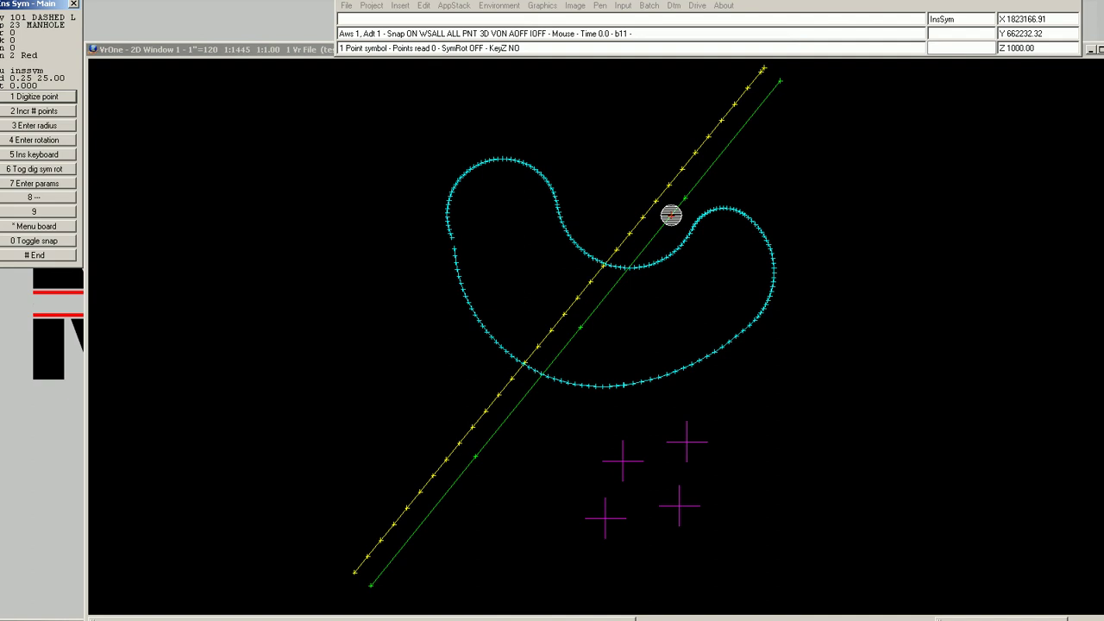
left_click(670, 216)
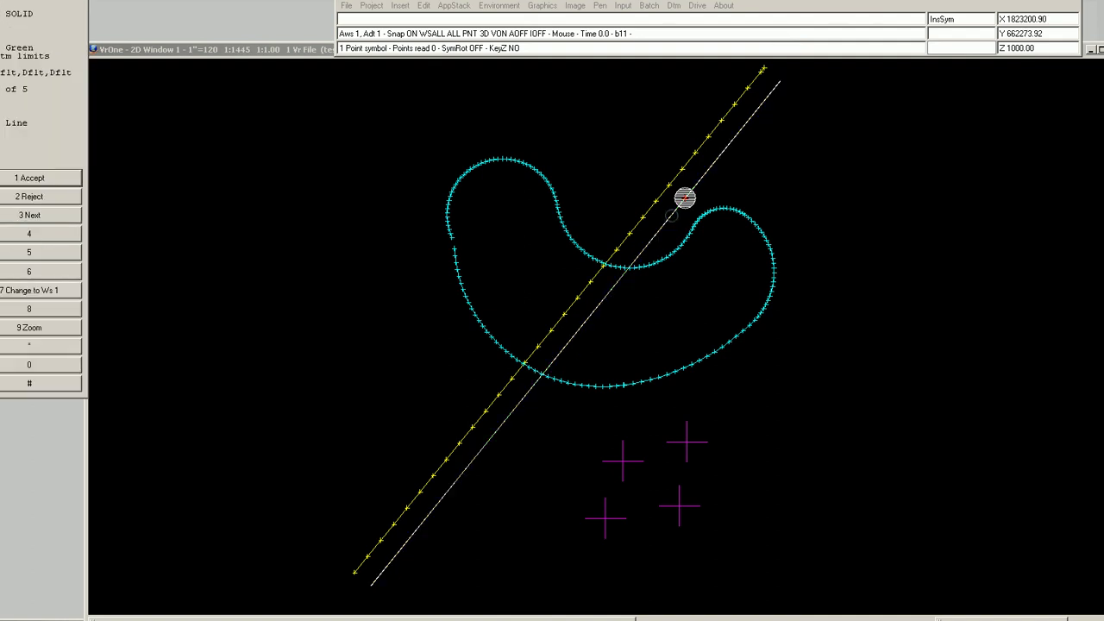
left_click(684, 199)
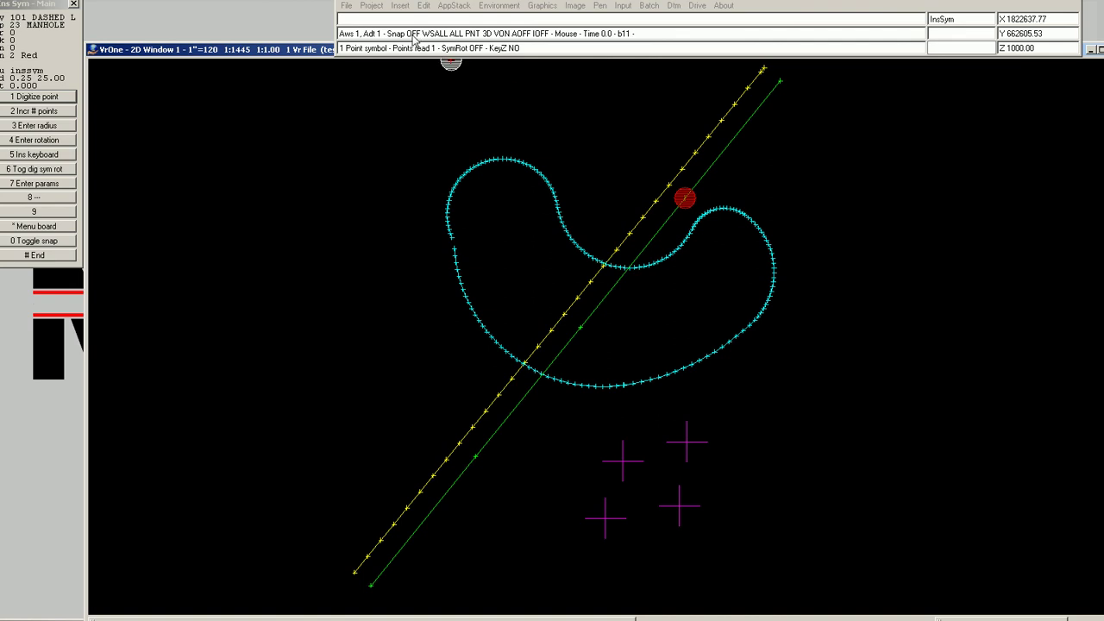
Step: Turn snapping back on and insert verified manholes on two points of the yellow line above the cyan curve
key("0")
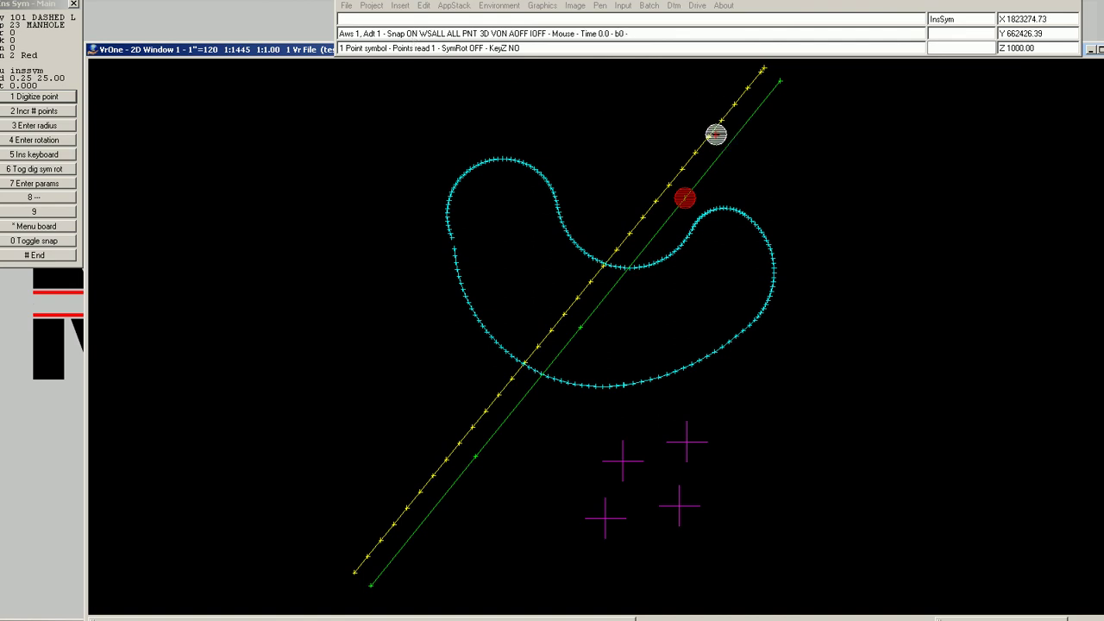
left_click(708, 136)
left_click(708, 136)
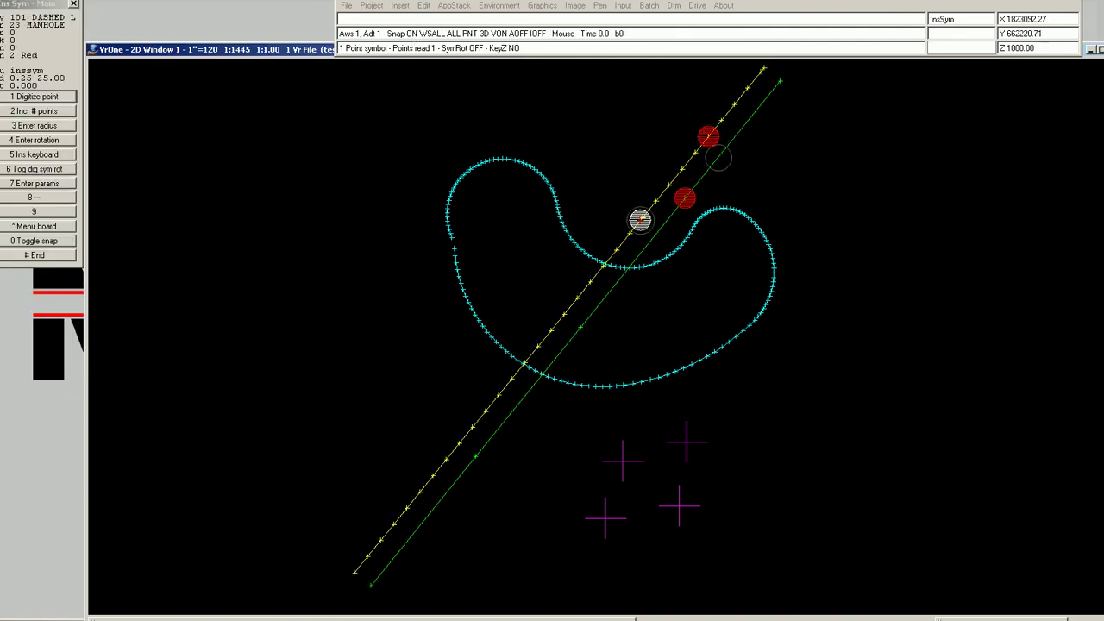
left_click(643, 217)
Step: Reactivate snapping and insert a verified manhole on the cyan curve, just past its crossing with the green line
key("0")
left_click(661, 250)
left_click(666, 257)
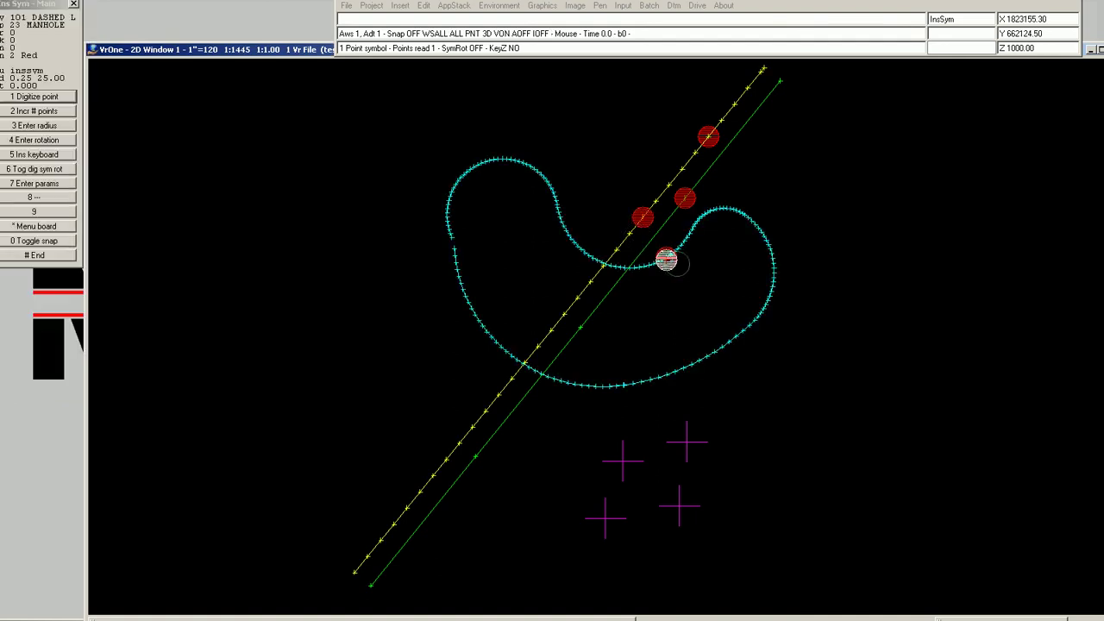
Step: Reactivate snapping for each manhole and insert them on the upper-left magenta cross, the green line's lower point and the lower-left magenta cross
key("0")
left_click(622, 459)
key("0")
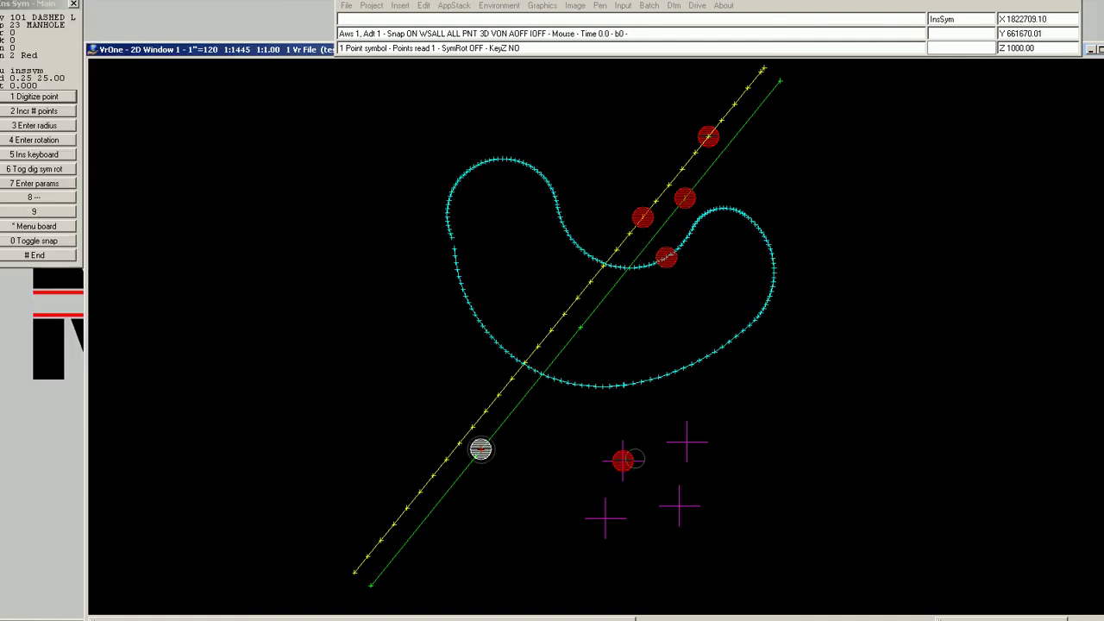
left_click(529, 459)
key("0")
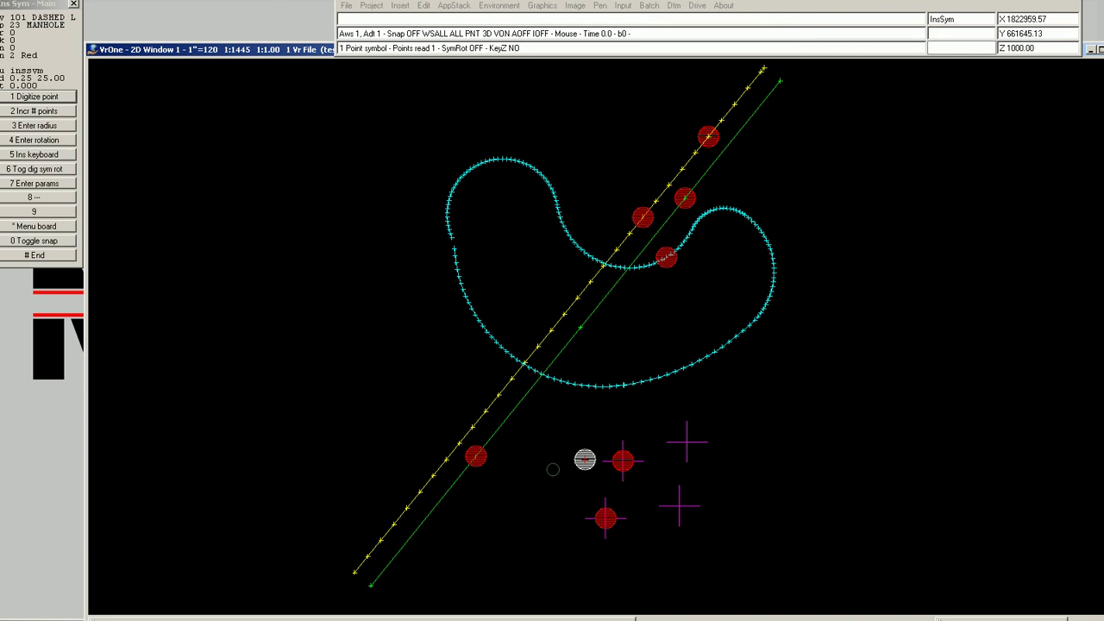
left_click(553, 469)
Step: Insert a verified snapped manhole on the green line's point inside the cyan shape and end symbol insertion
key("1")
left_click(569, 430)
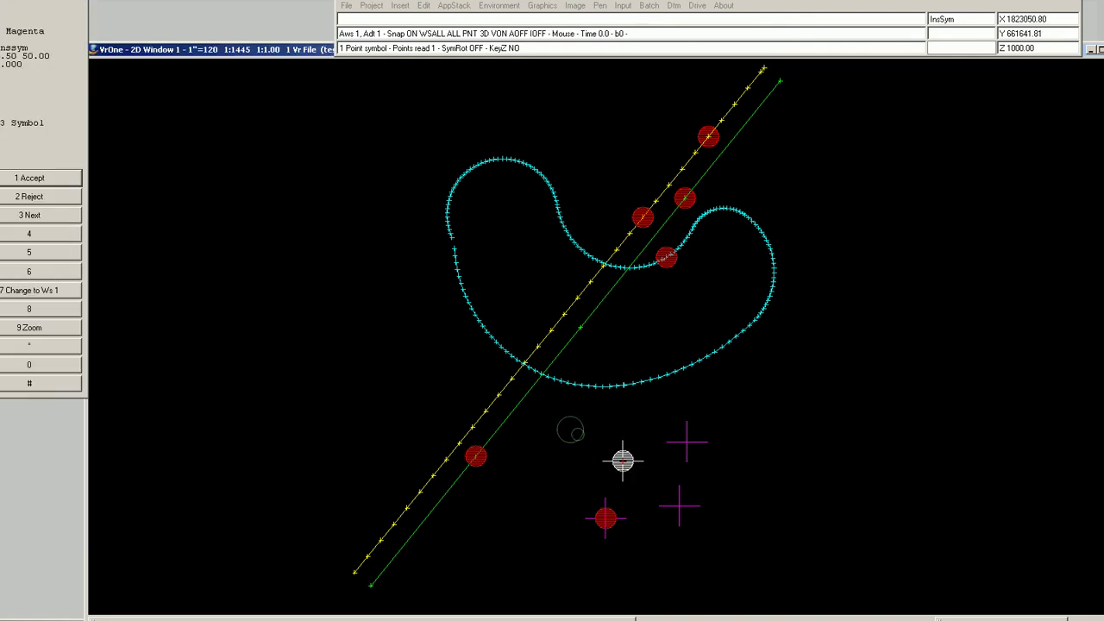
key("1")
left_click(579, 418)
key("1")
key("0")
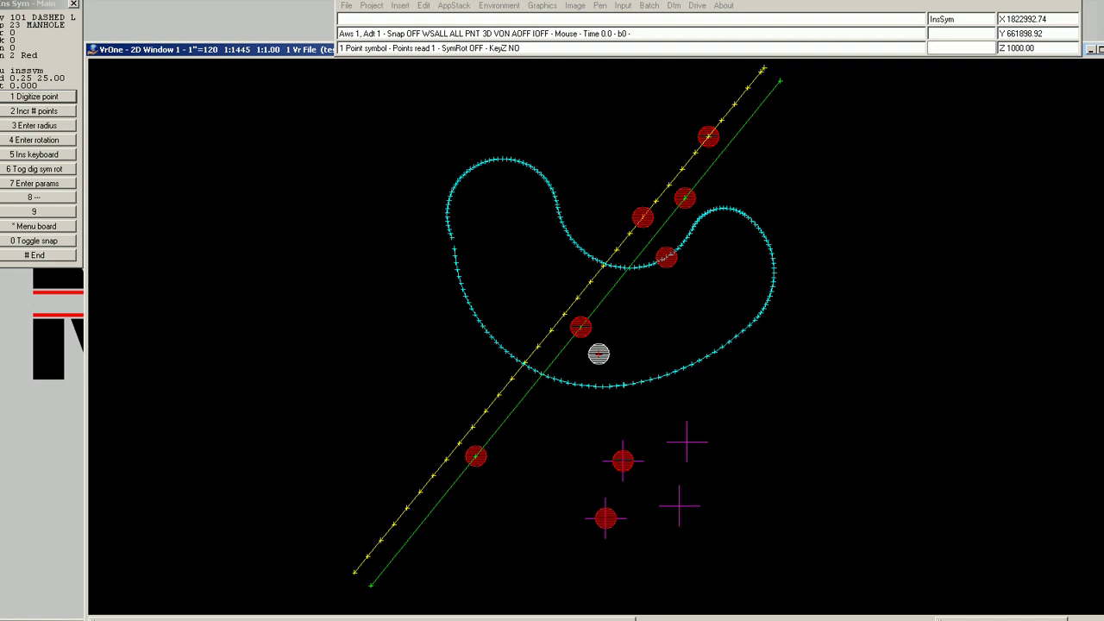
key("numbersign")
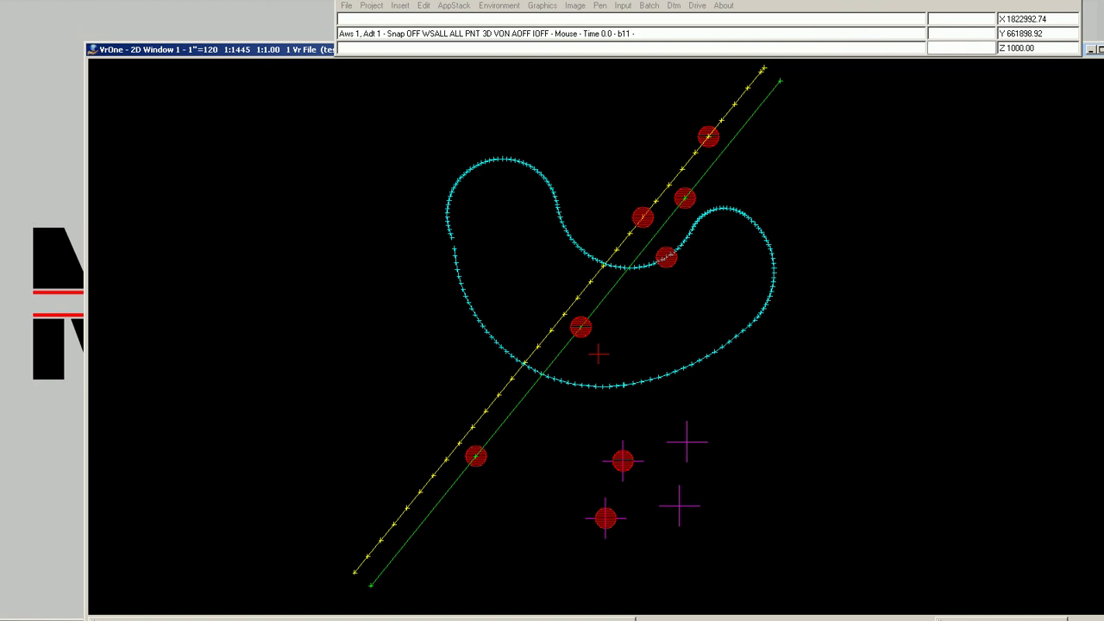
Step: Review the snap parameters, cancel the dialog and close the program
left_click(509, 7)
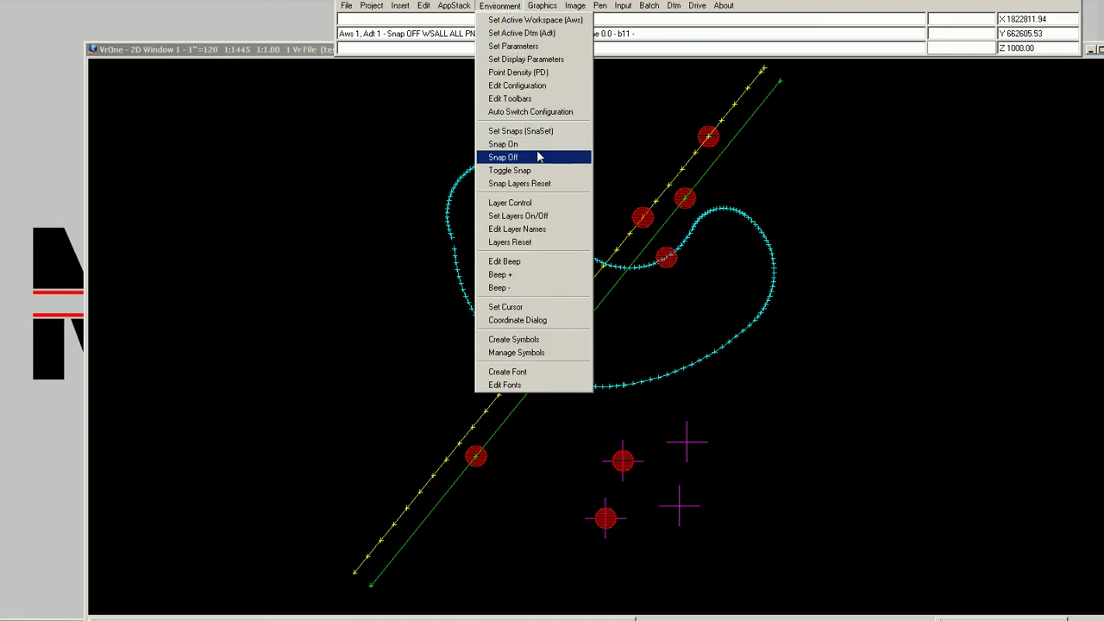
left_click(520, 132)
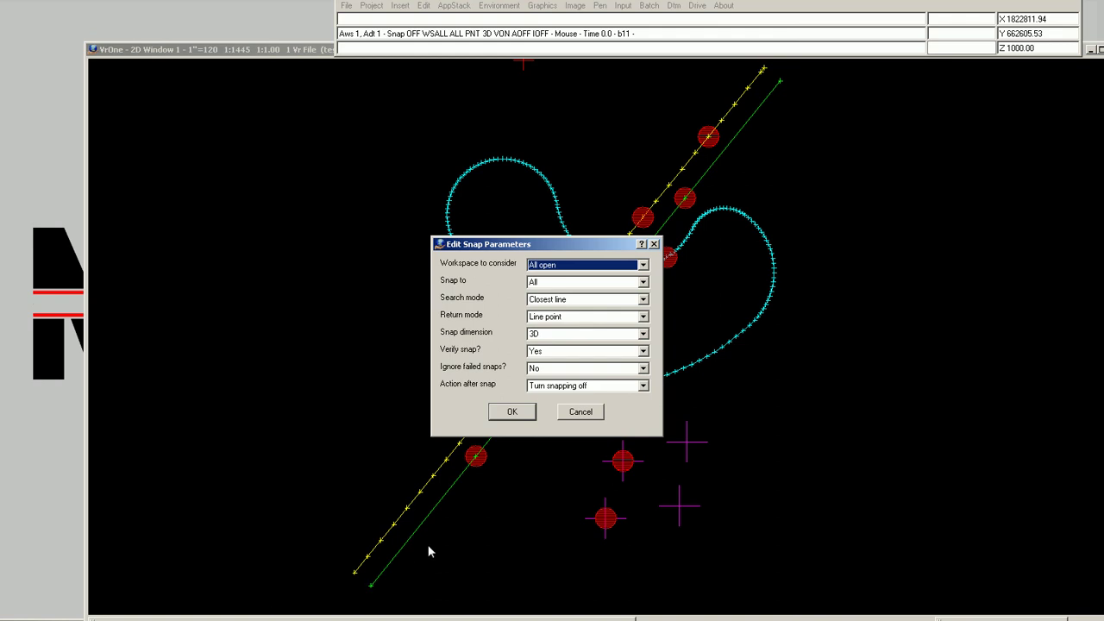
left_click(578, 413)
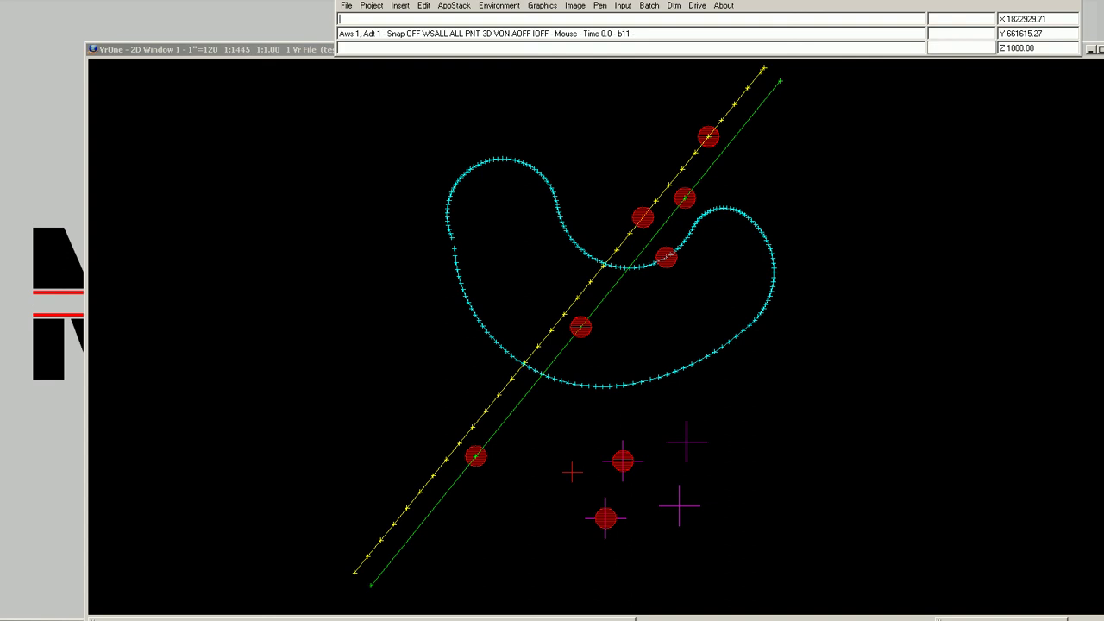
left_click(1051, 3)
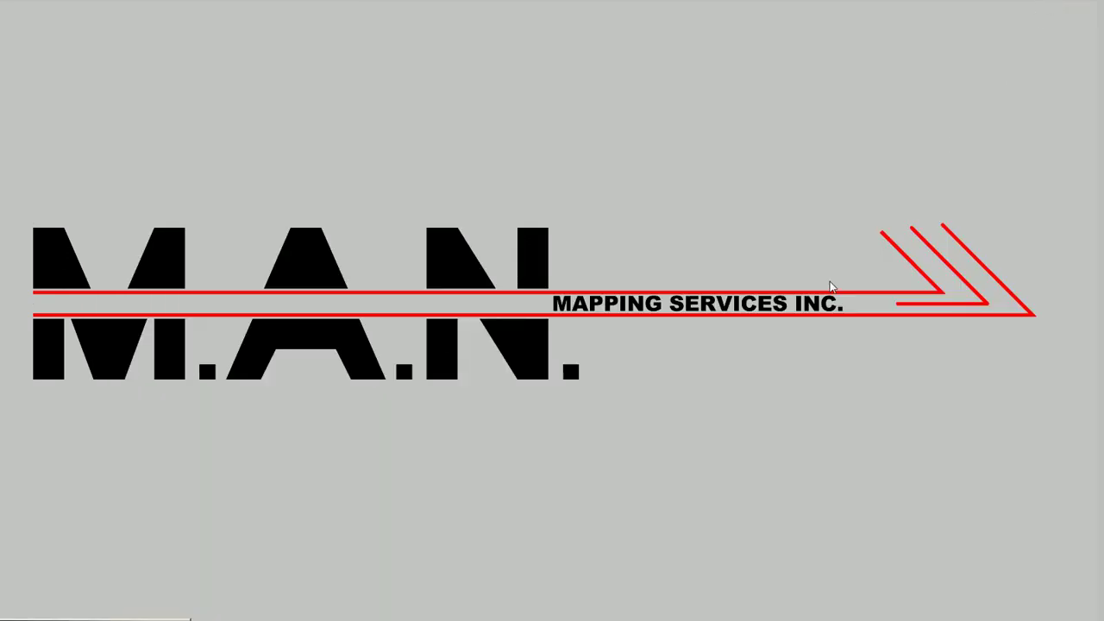